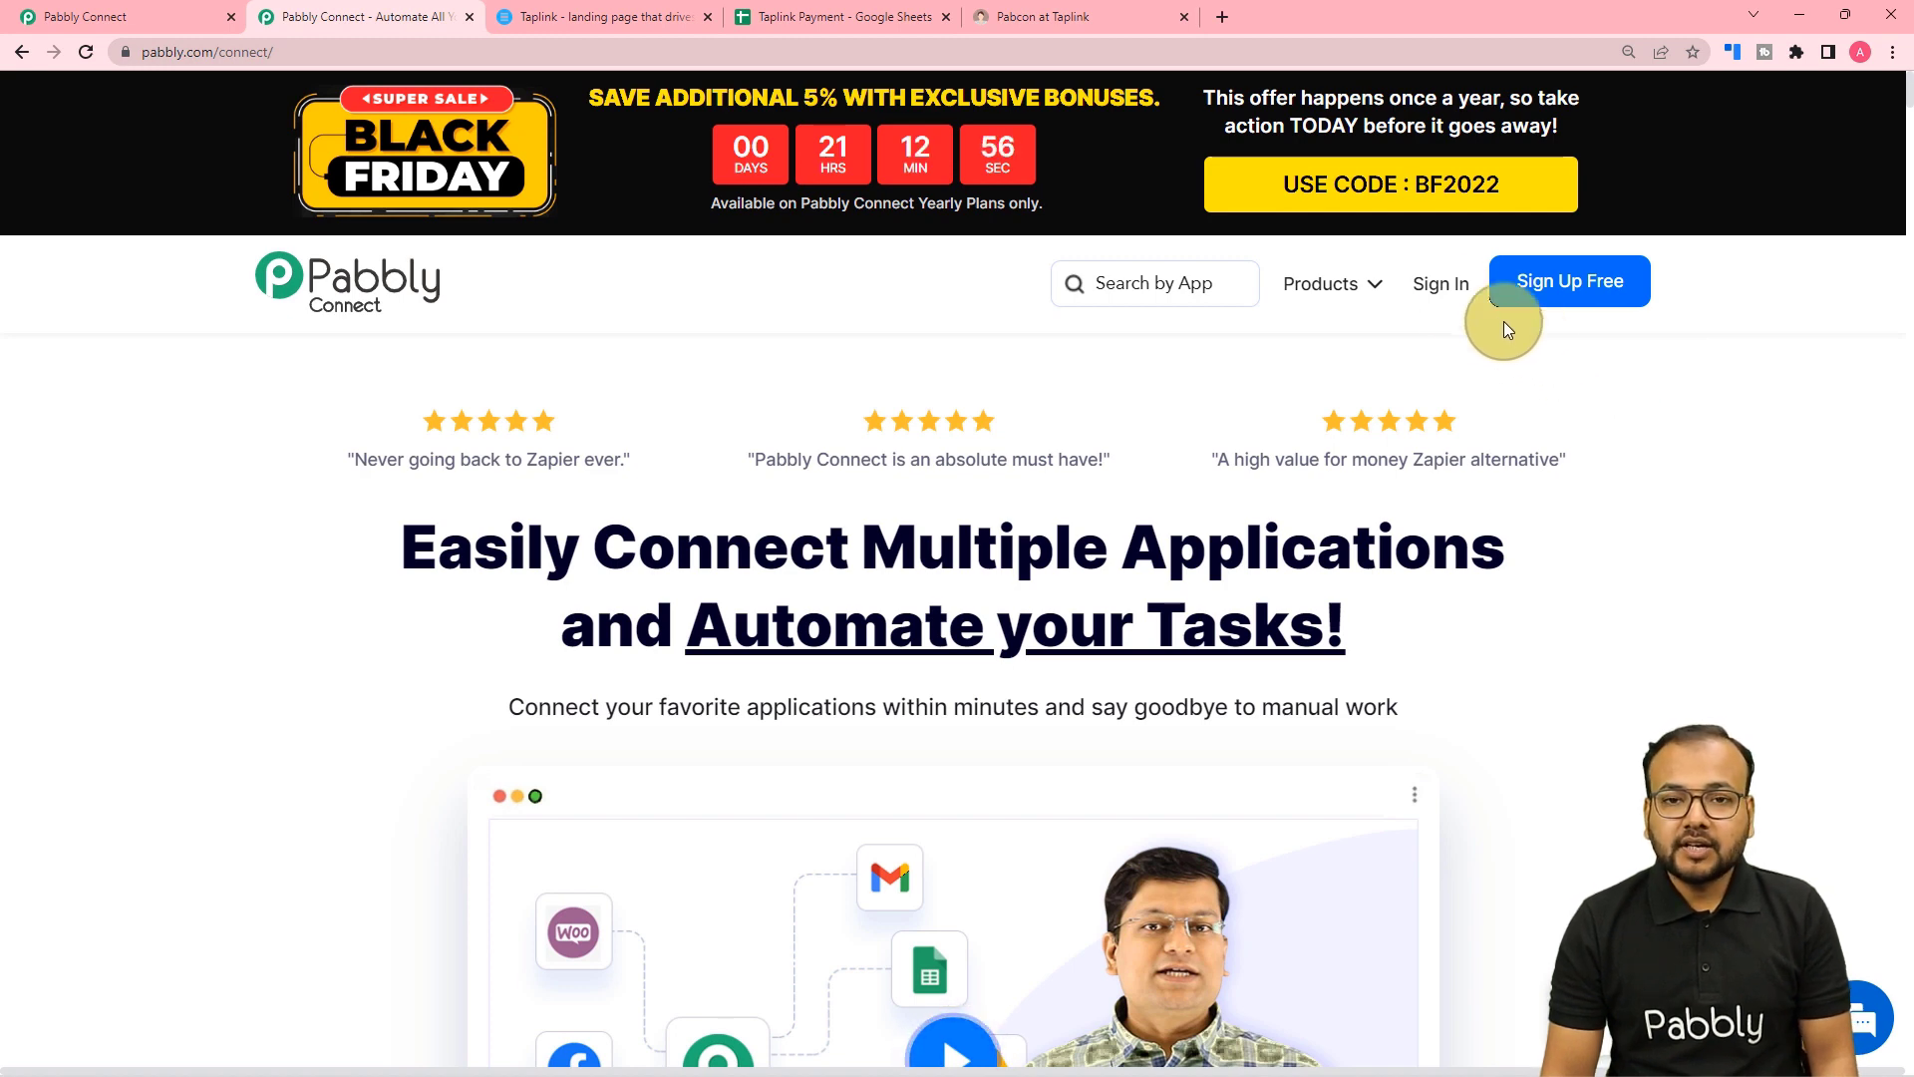
Sign in and create a new workflow named 'Taplink Payments to Google Sheets'.
click(1445, 305)
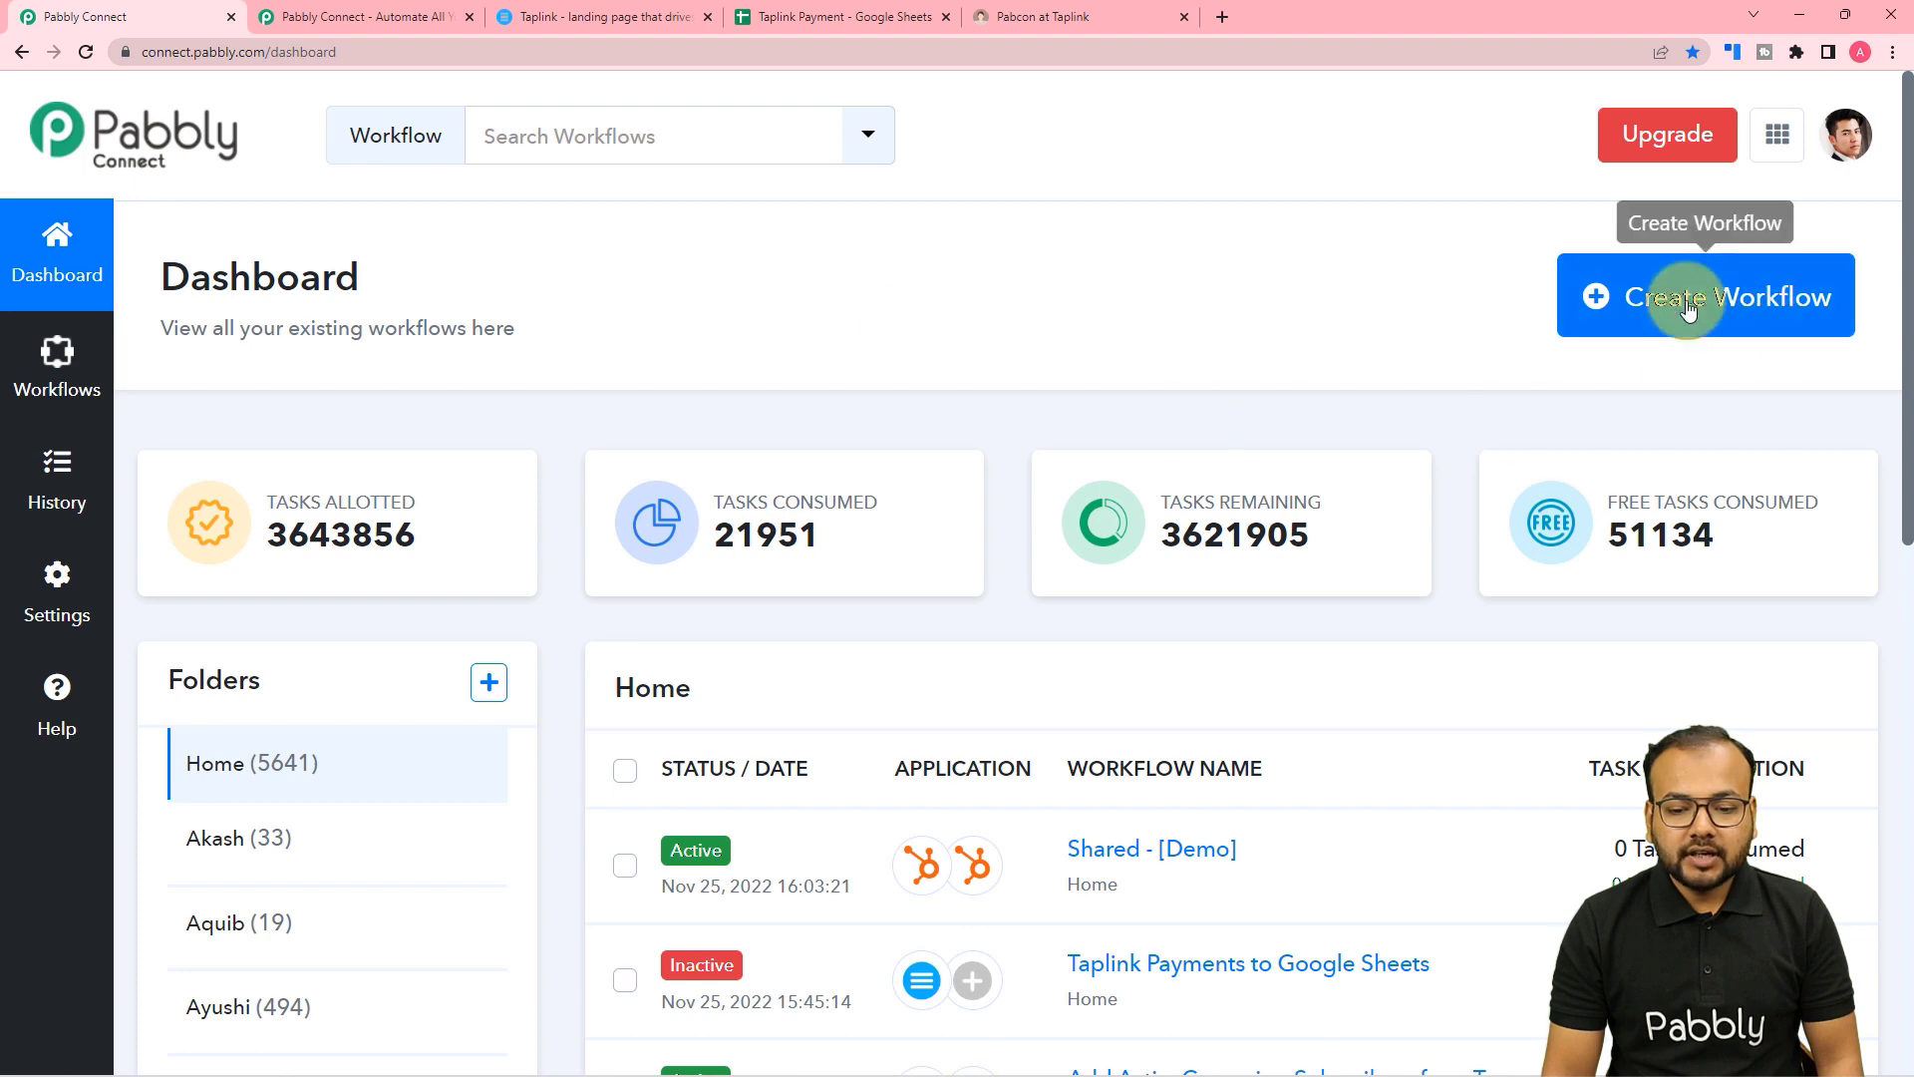
click(1642, 315)
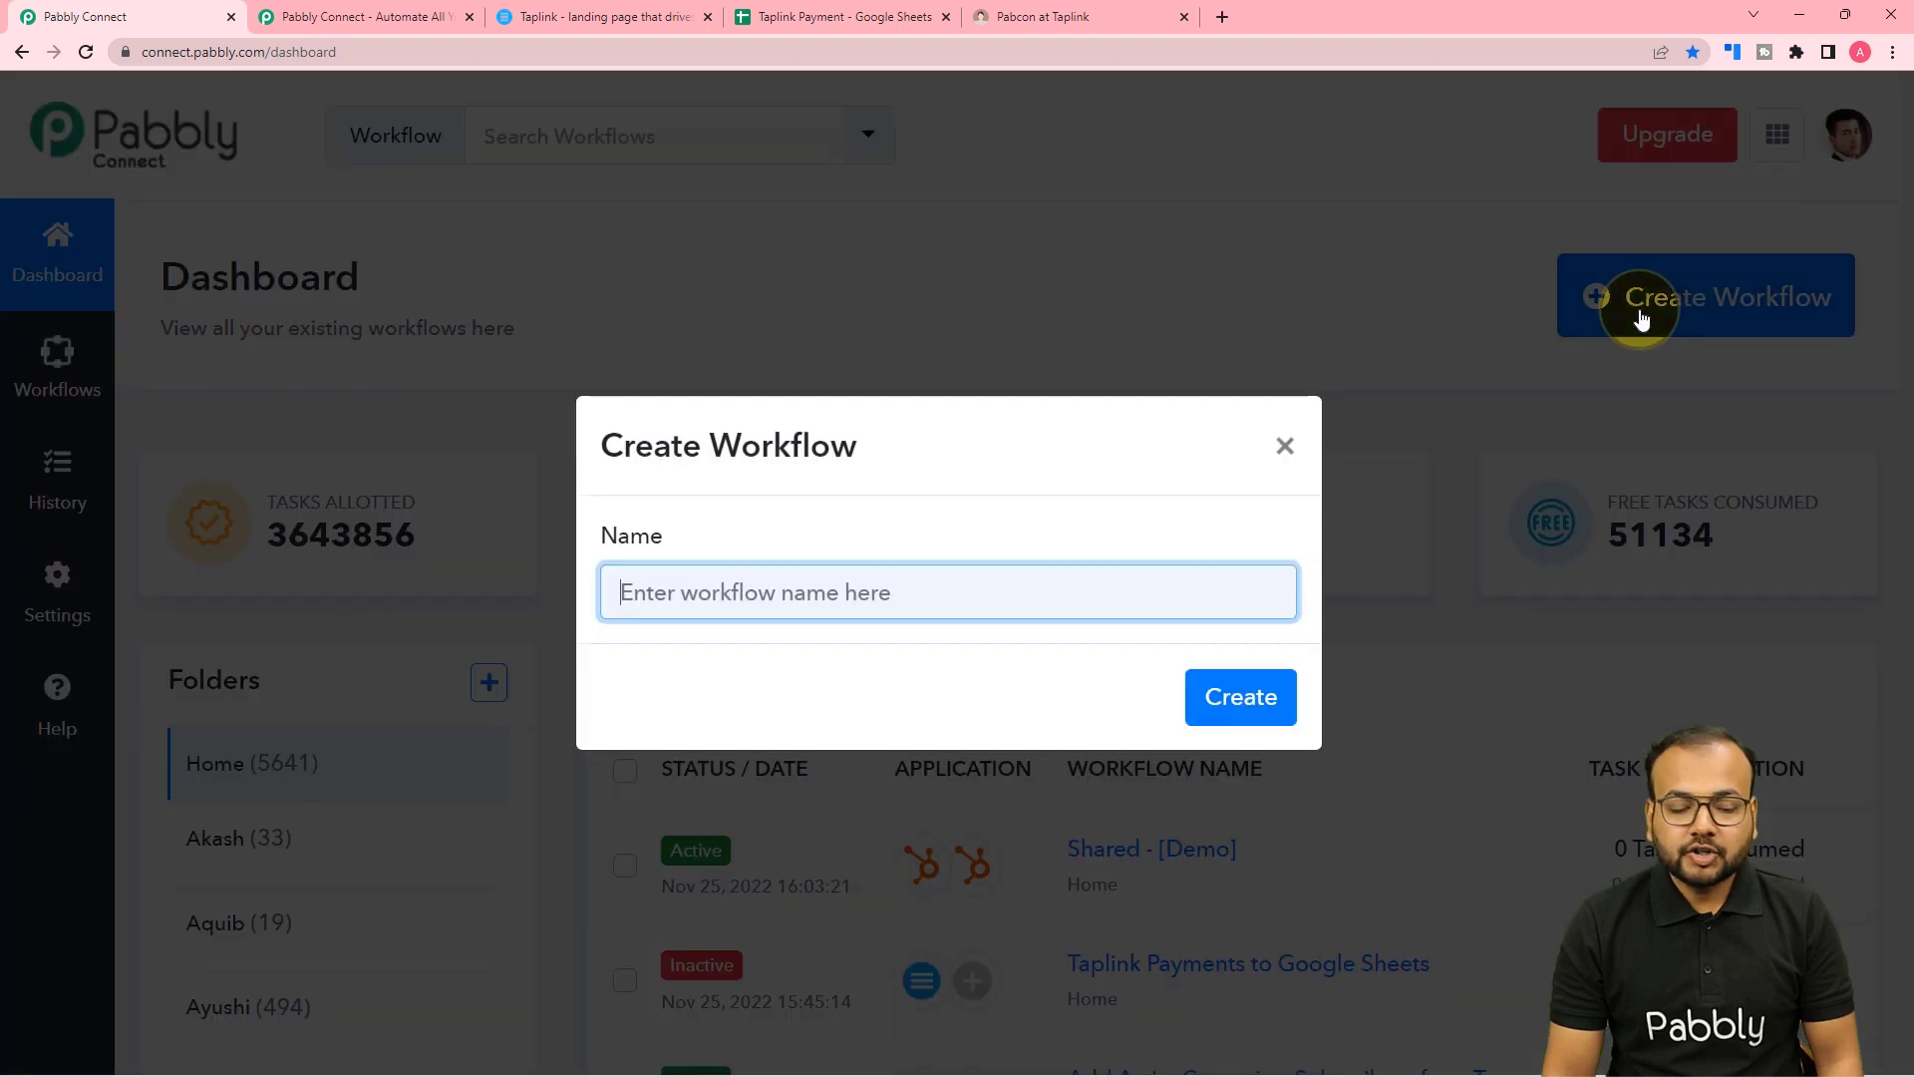
click(629, 598)
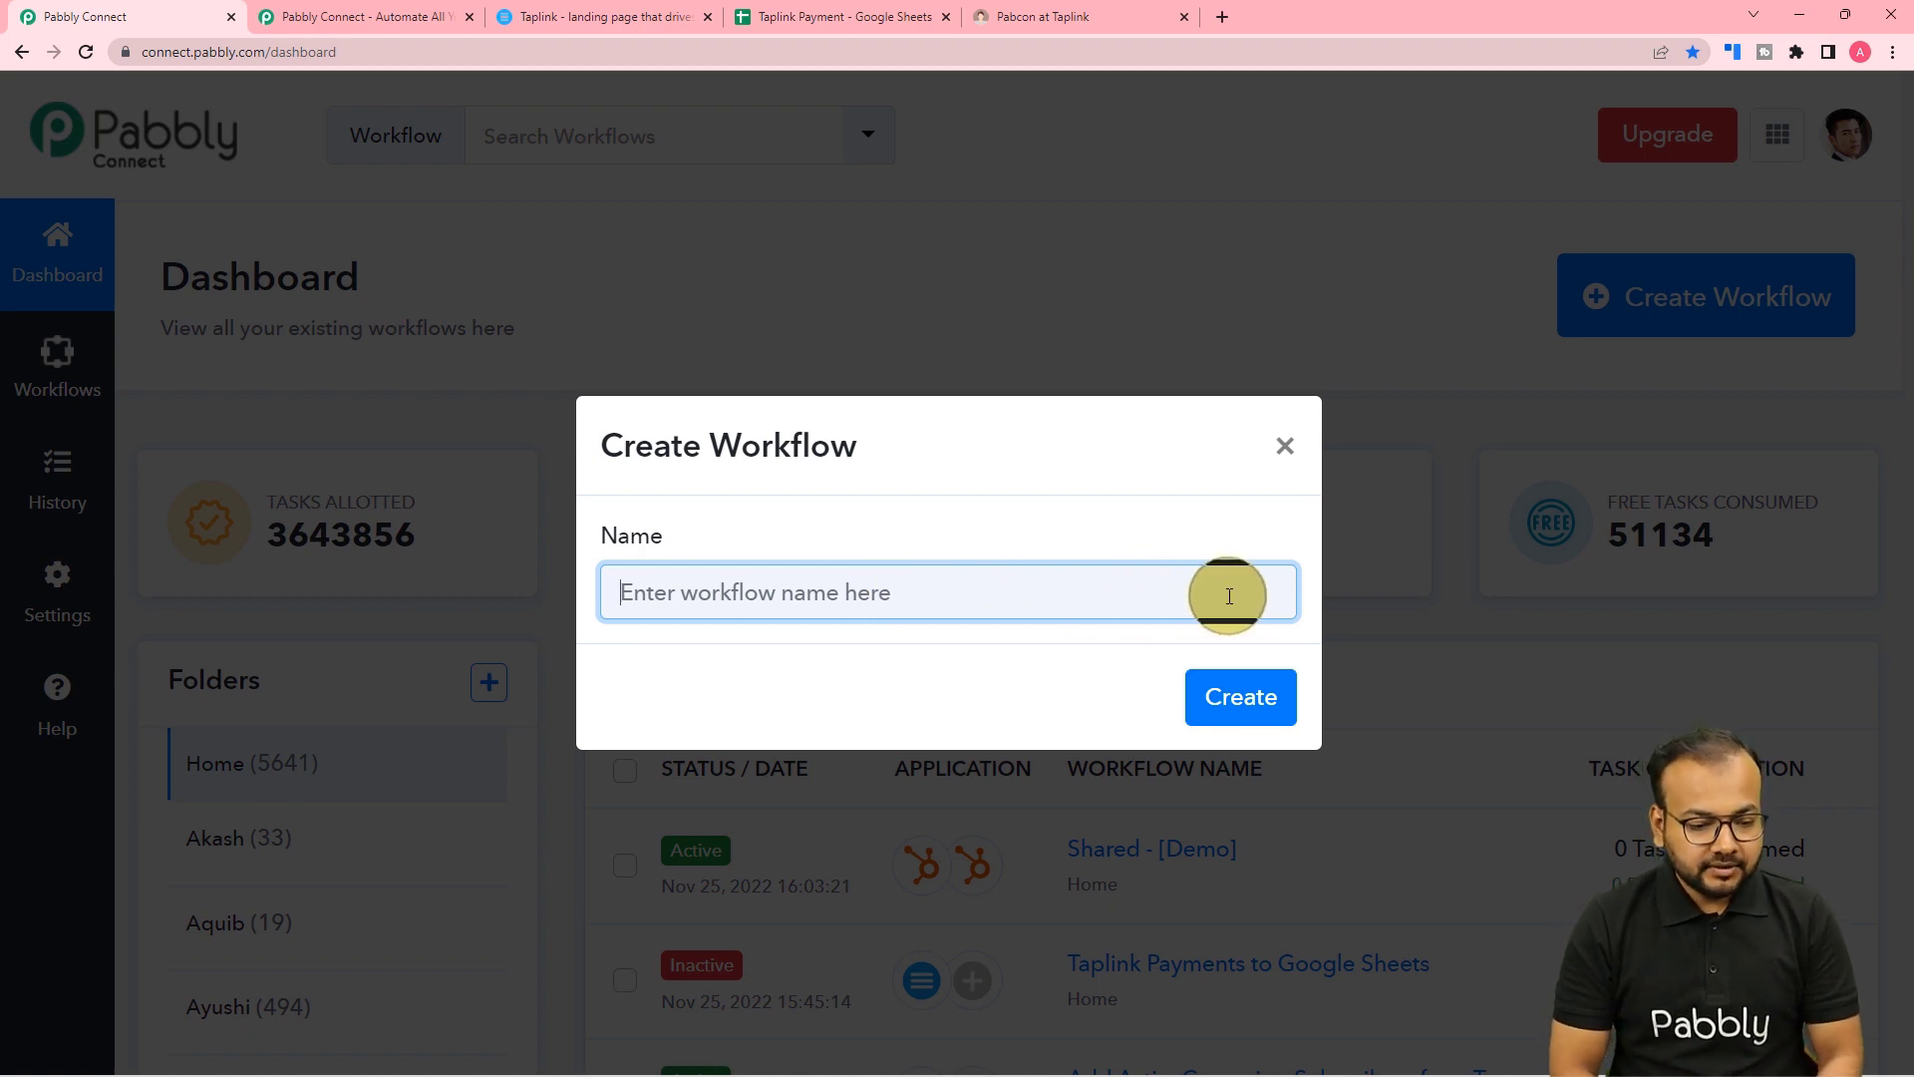
text(Tapl)
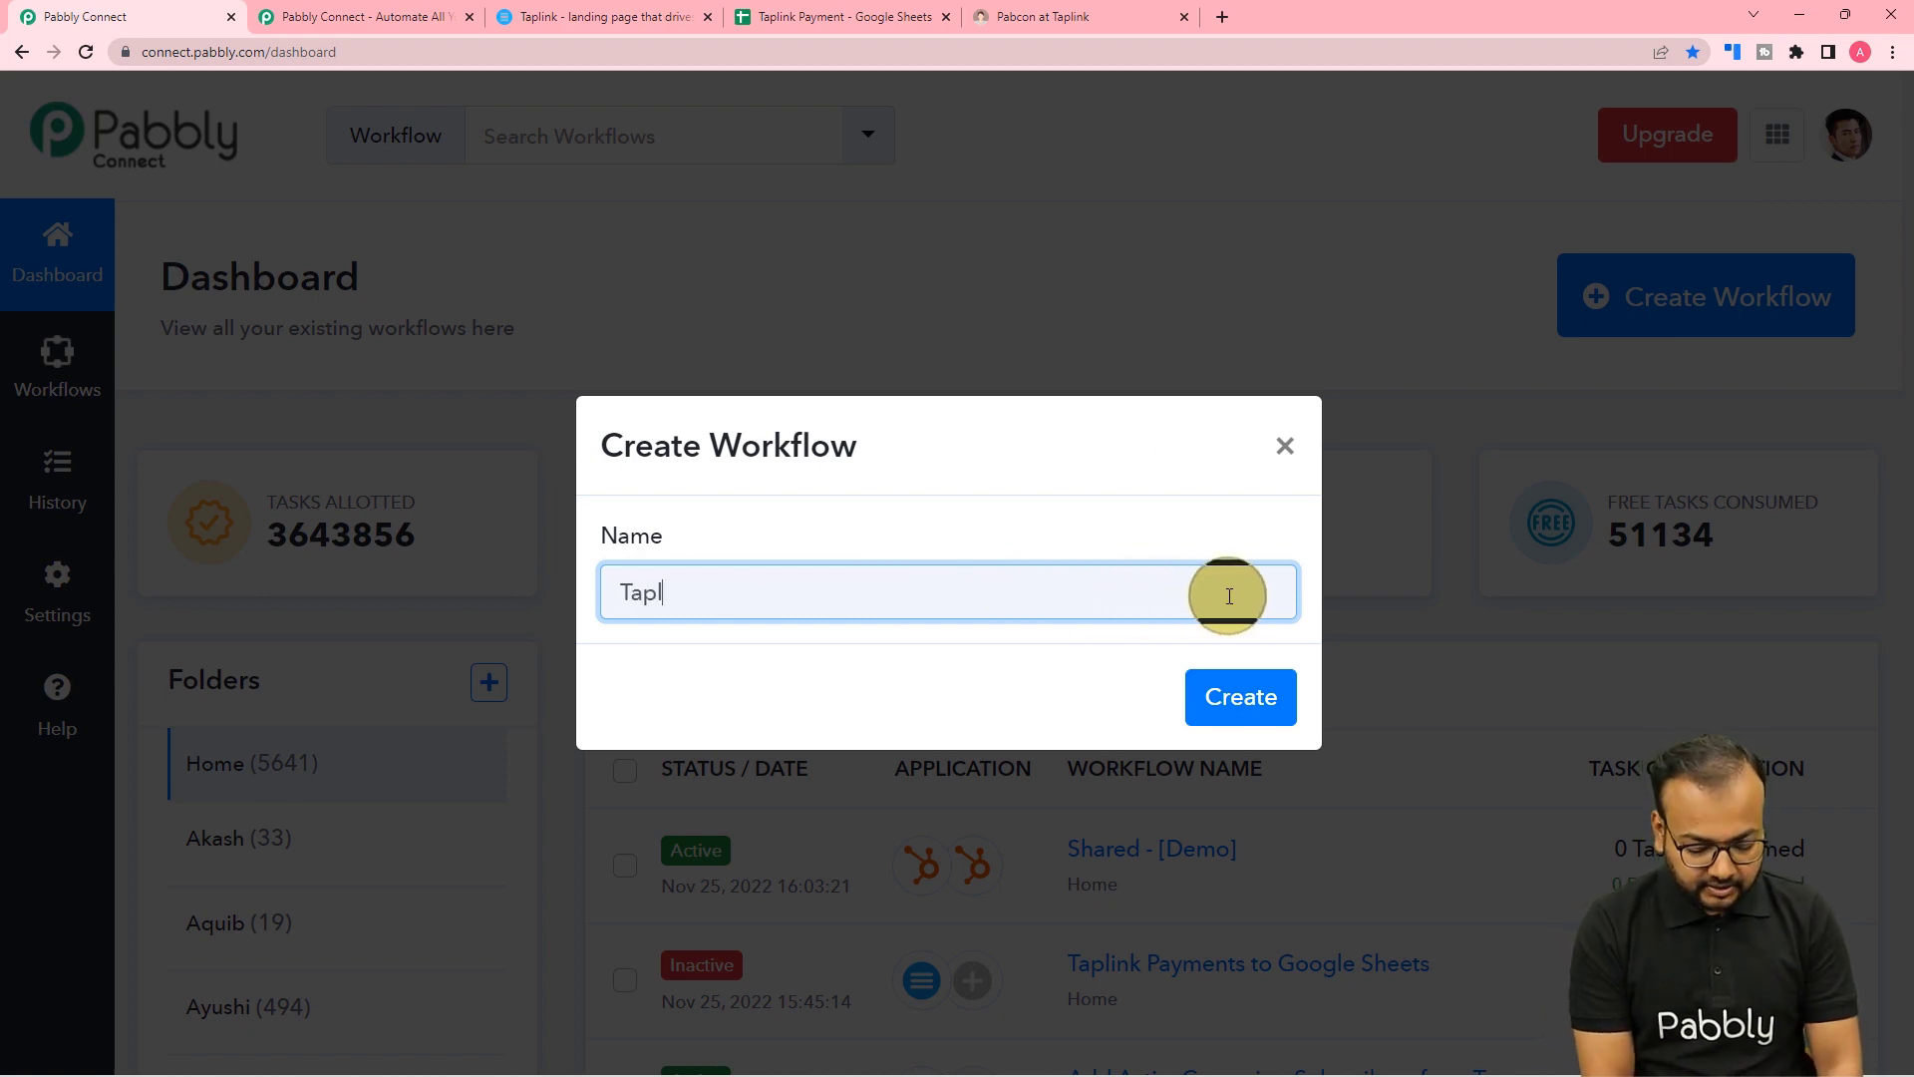
text(ink py)
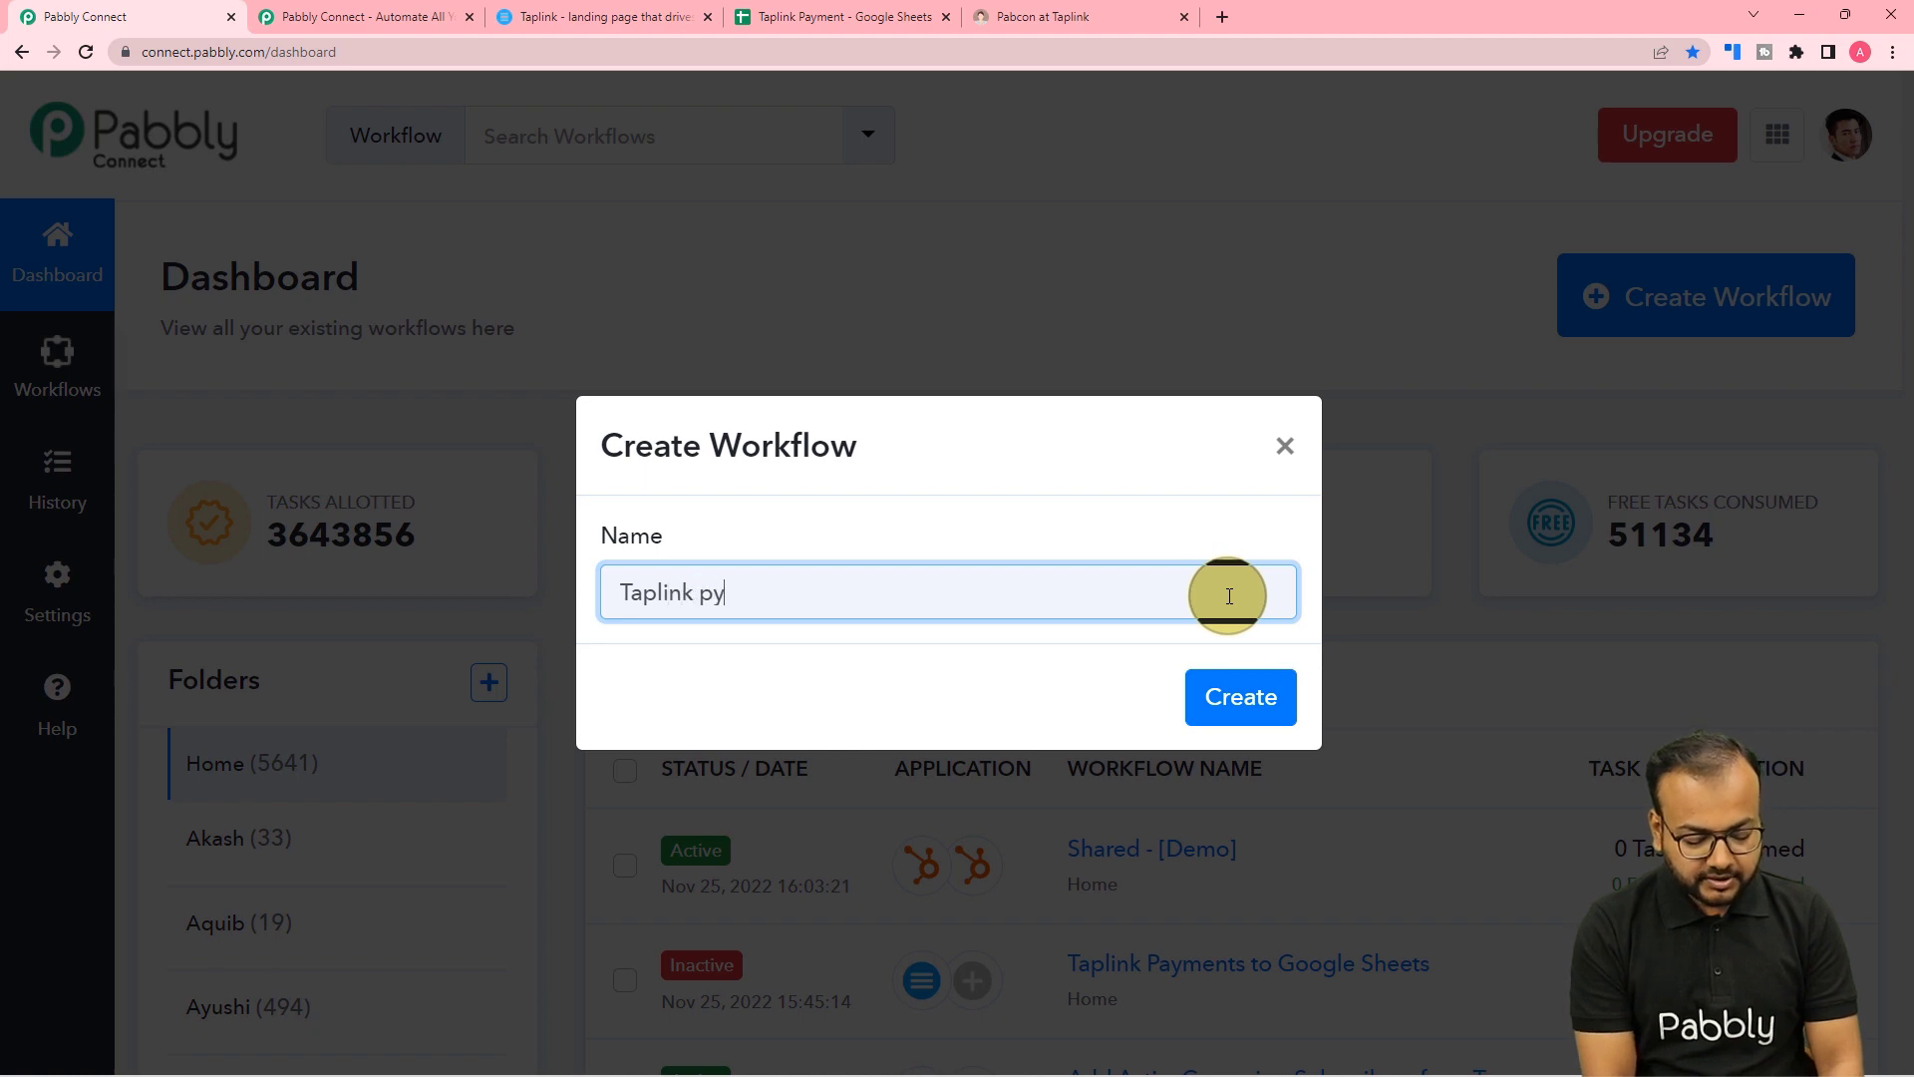
text(men)
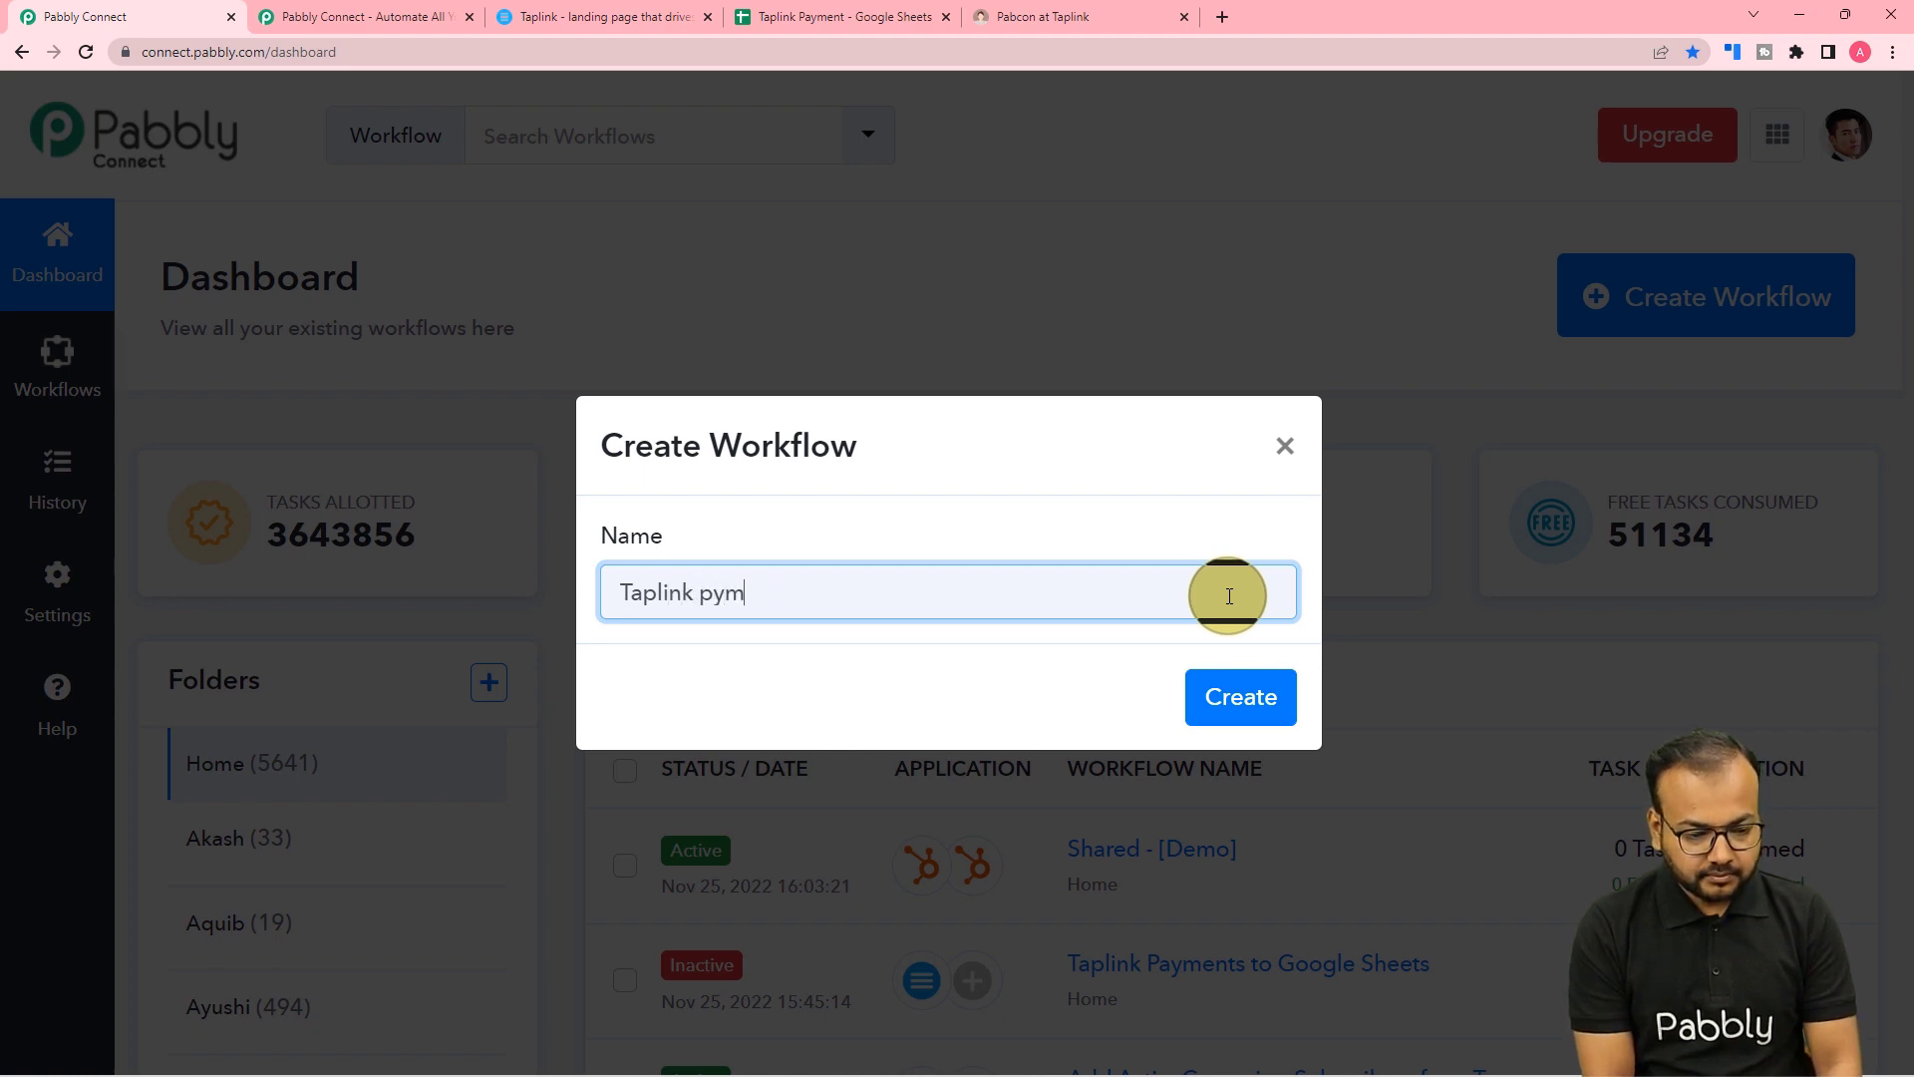
key(BackSpace)
key(BackSpace)
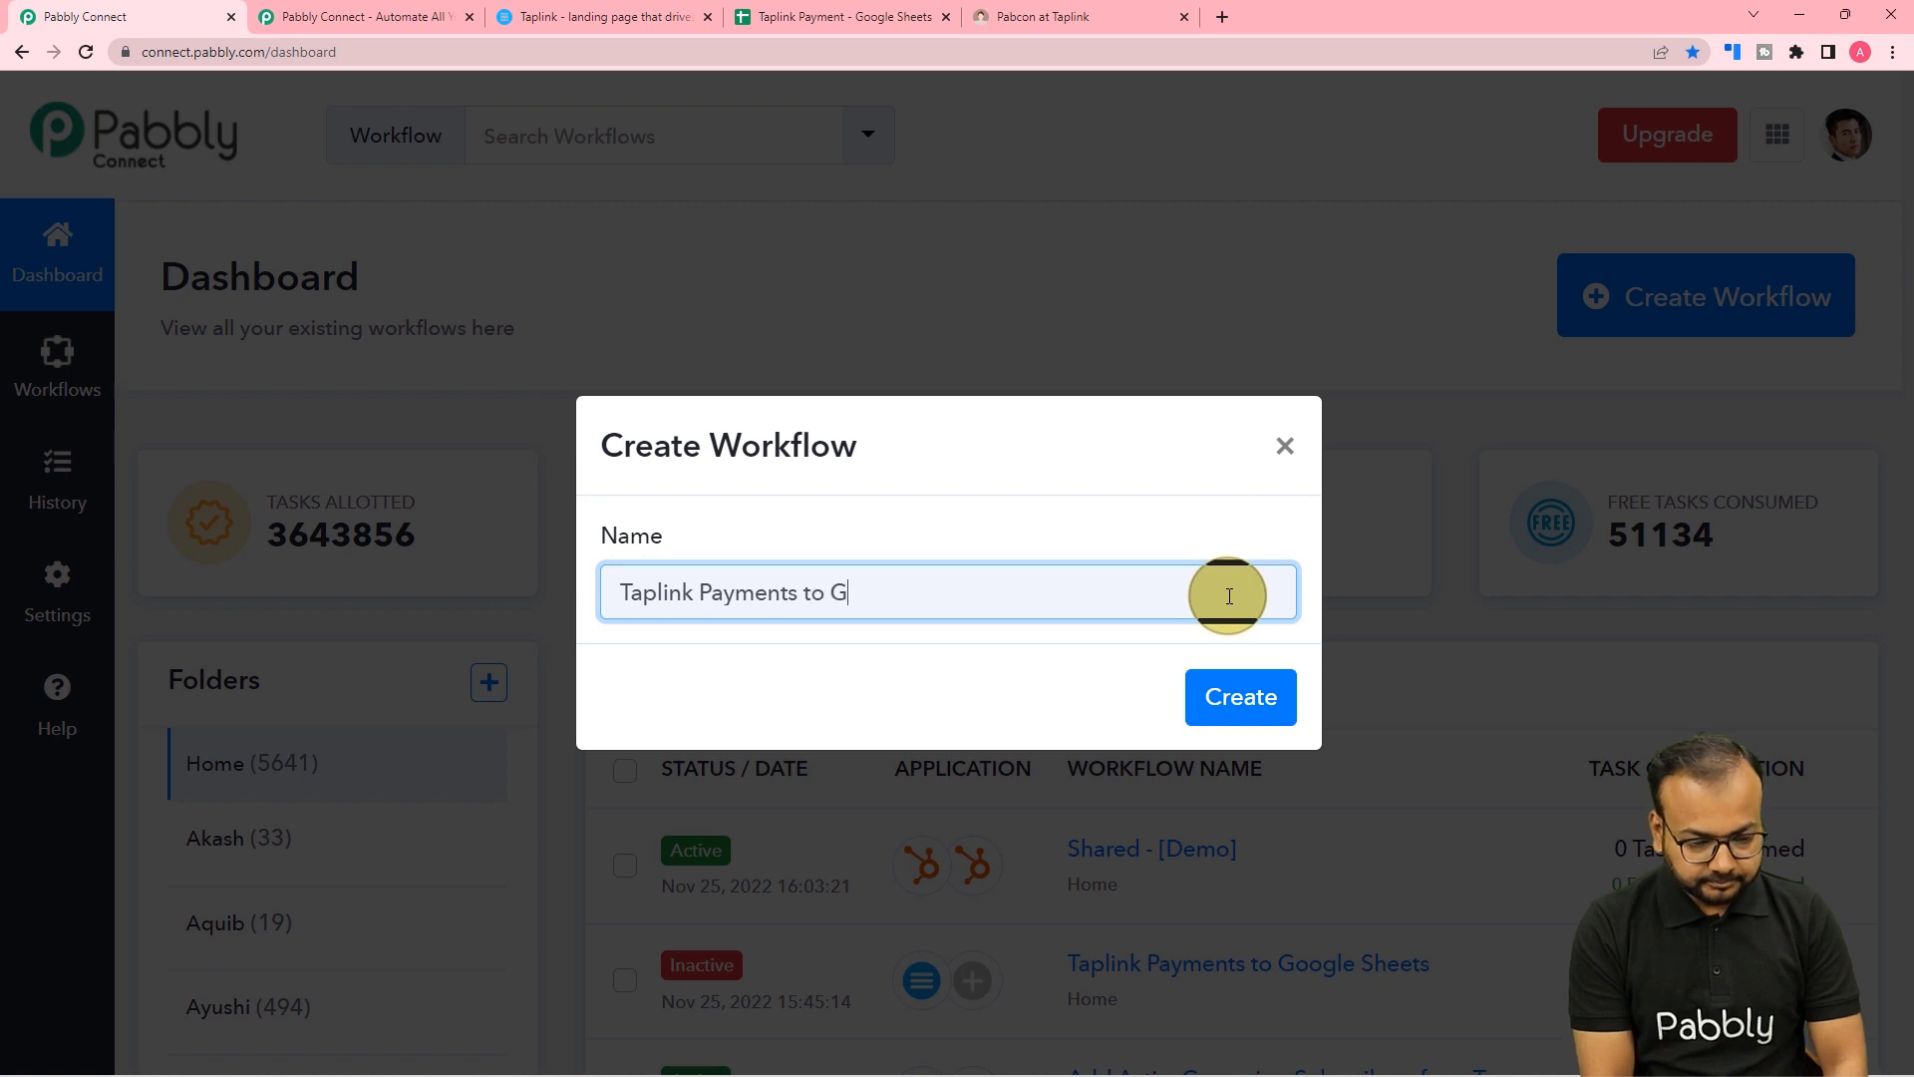
text(oogle Sheets)
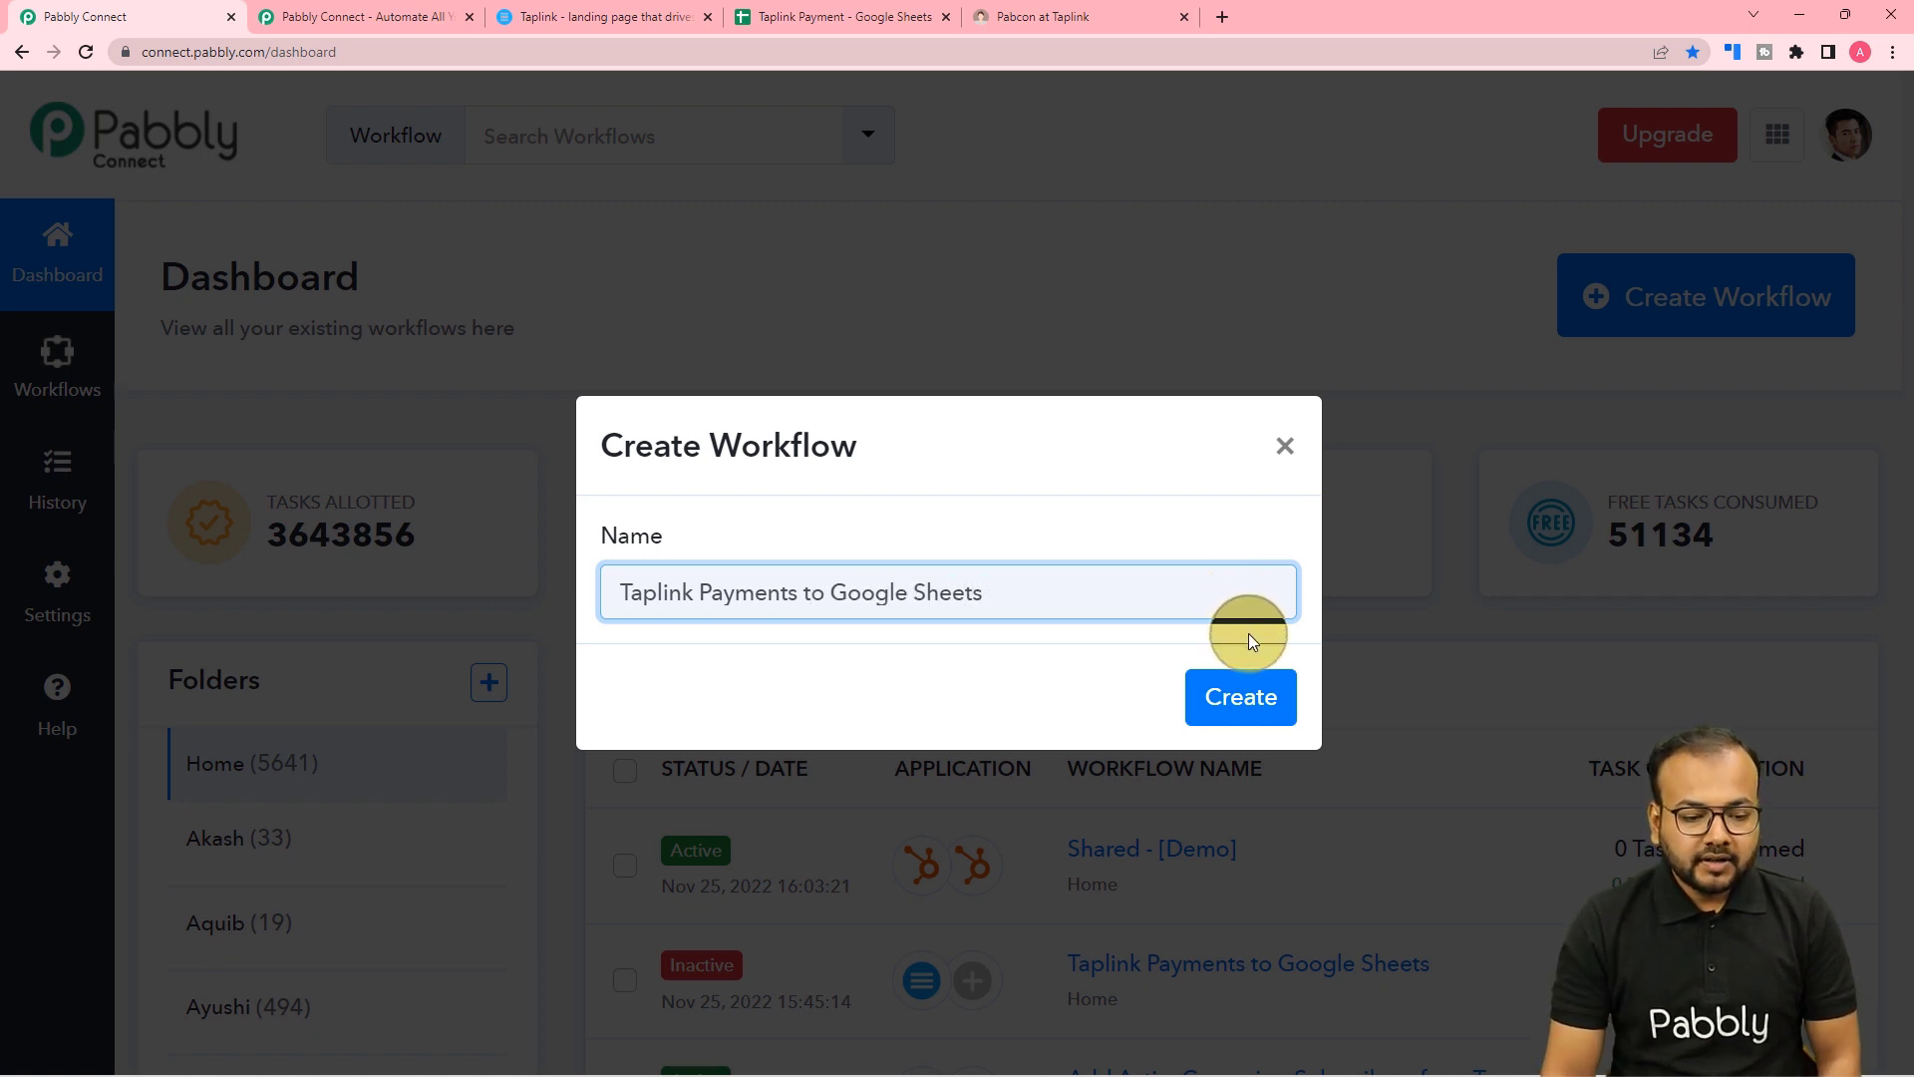
click(1248, 702)
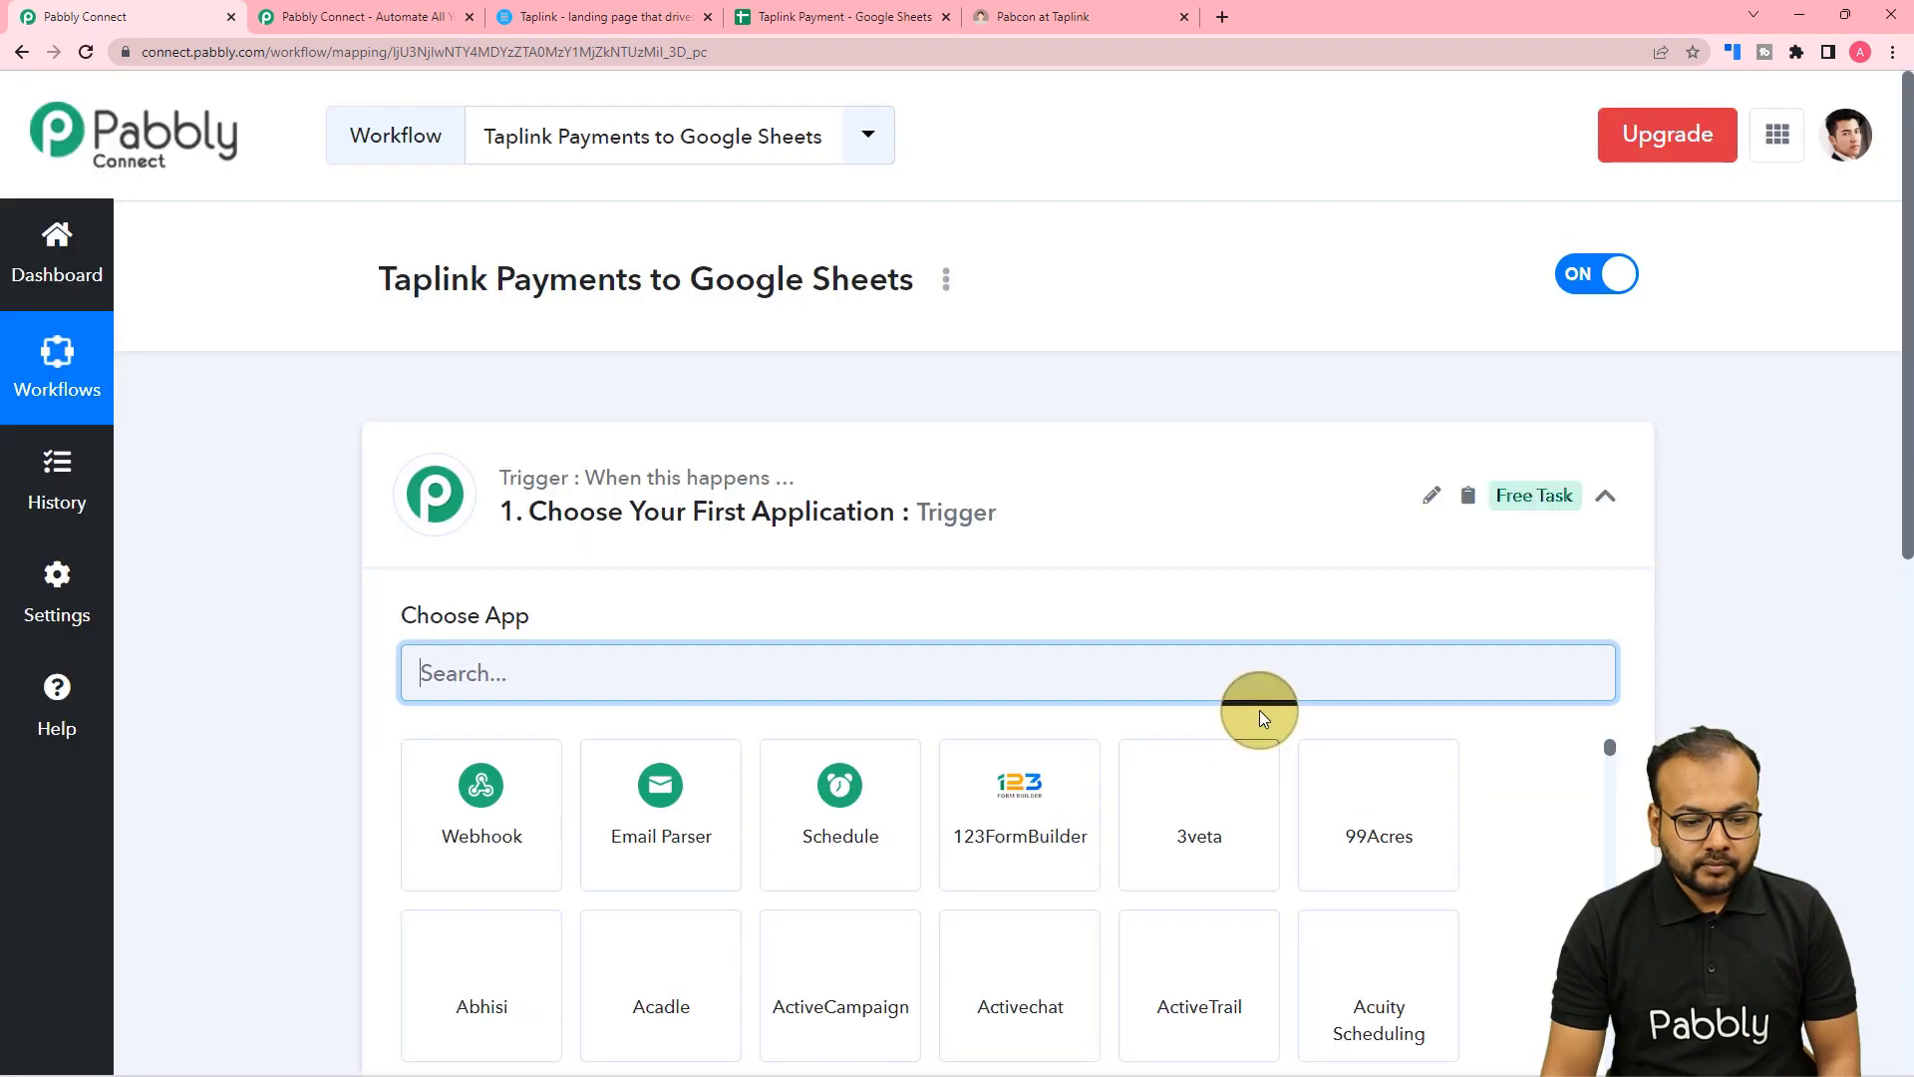
click(1605, 496)
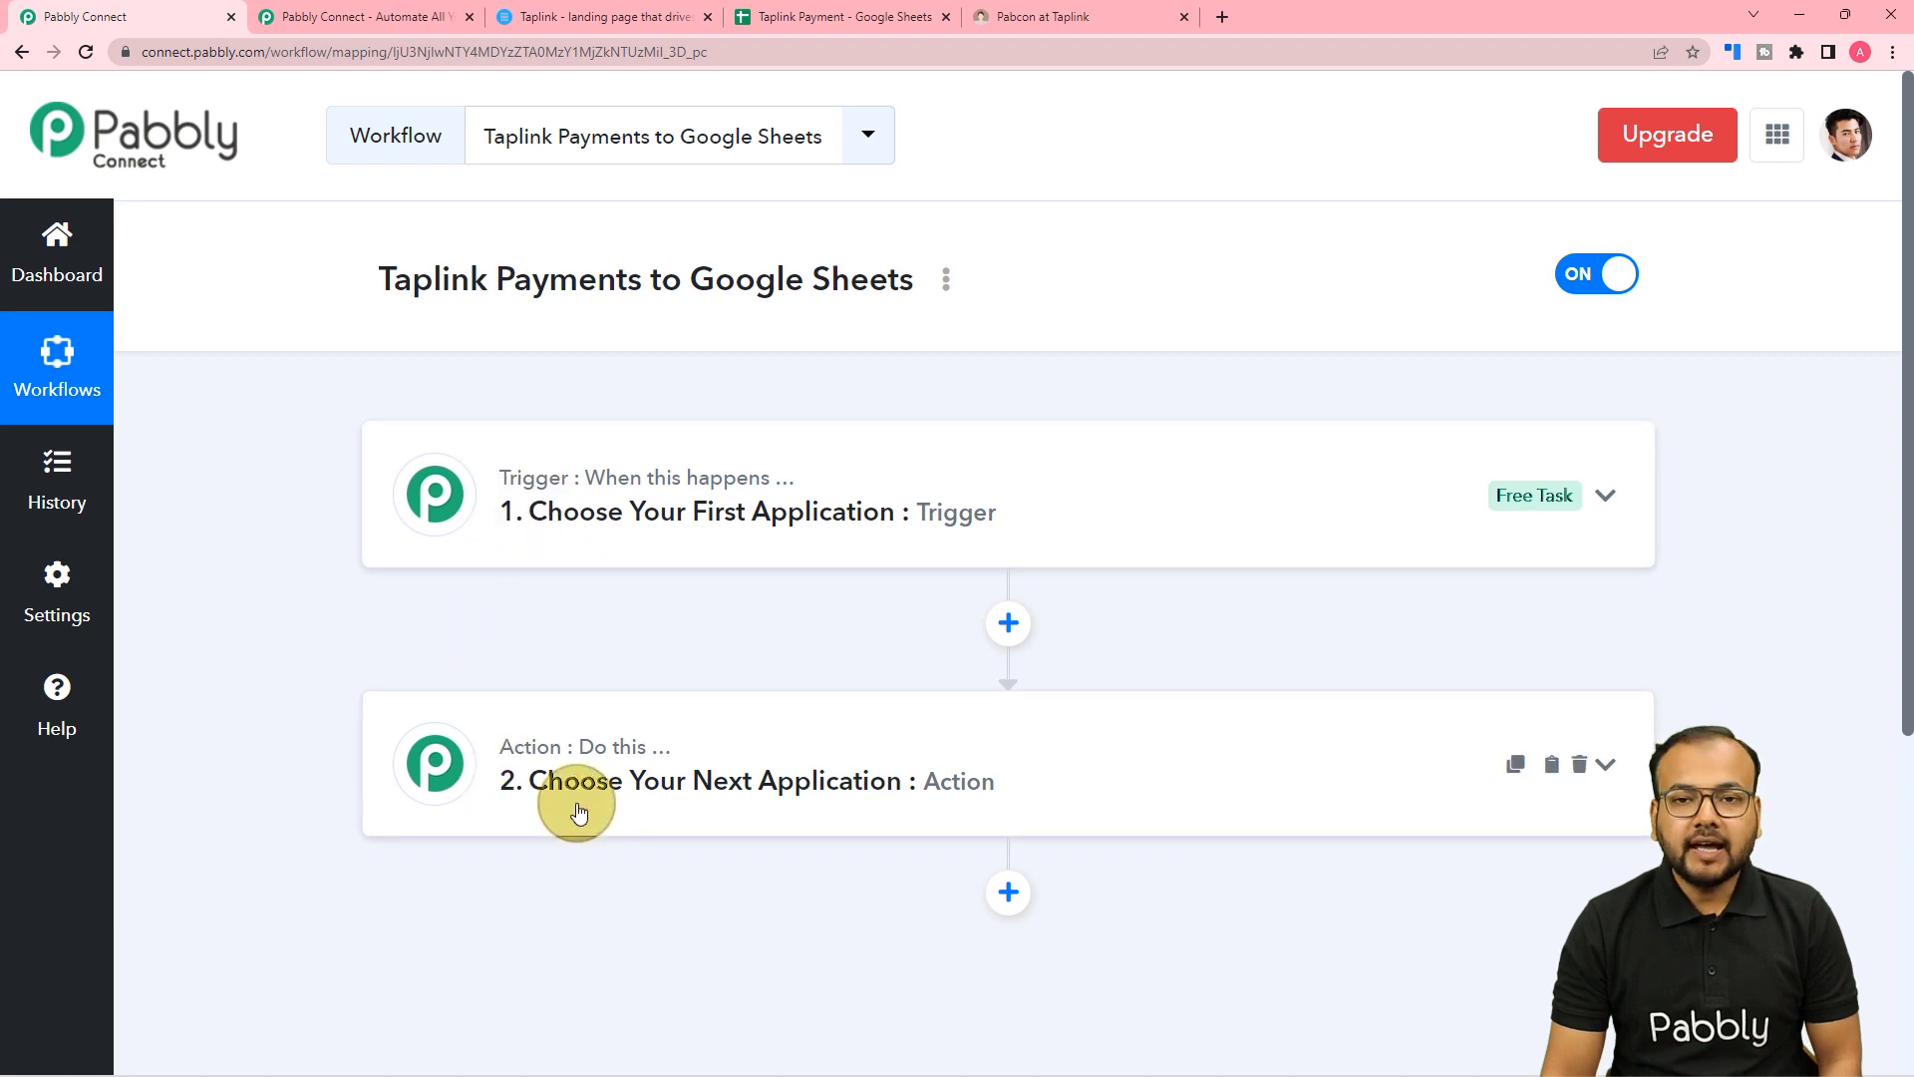
click(577, 534)
scroll(580, 537, down, 1)
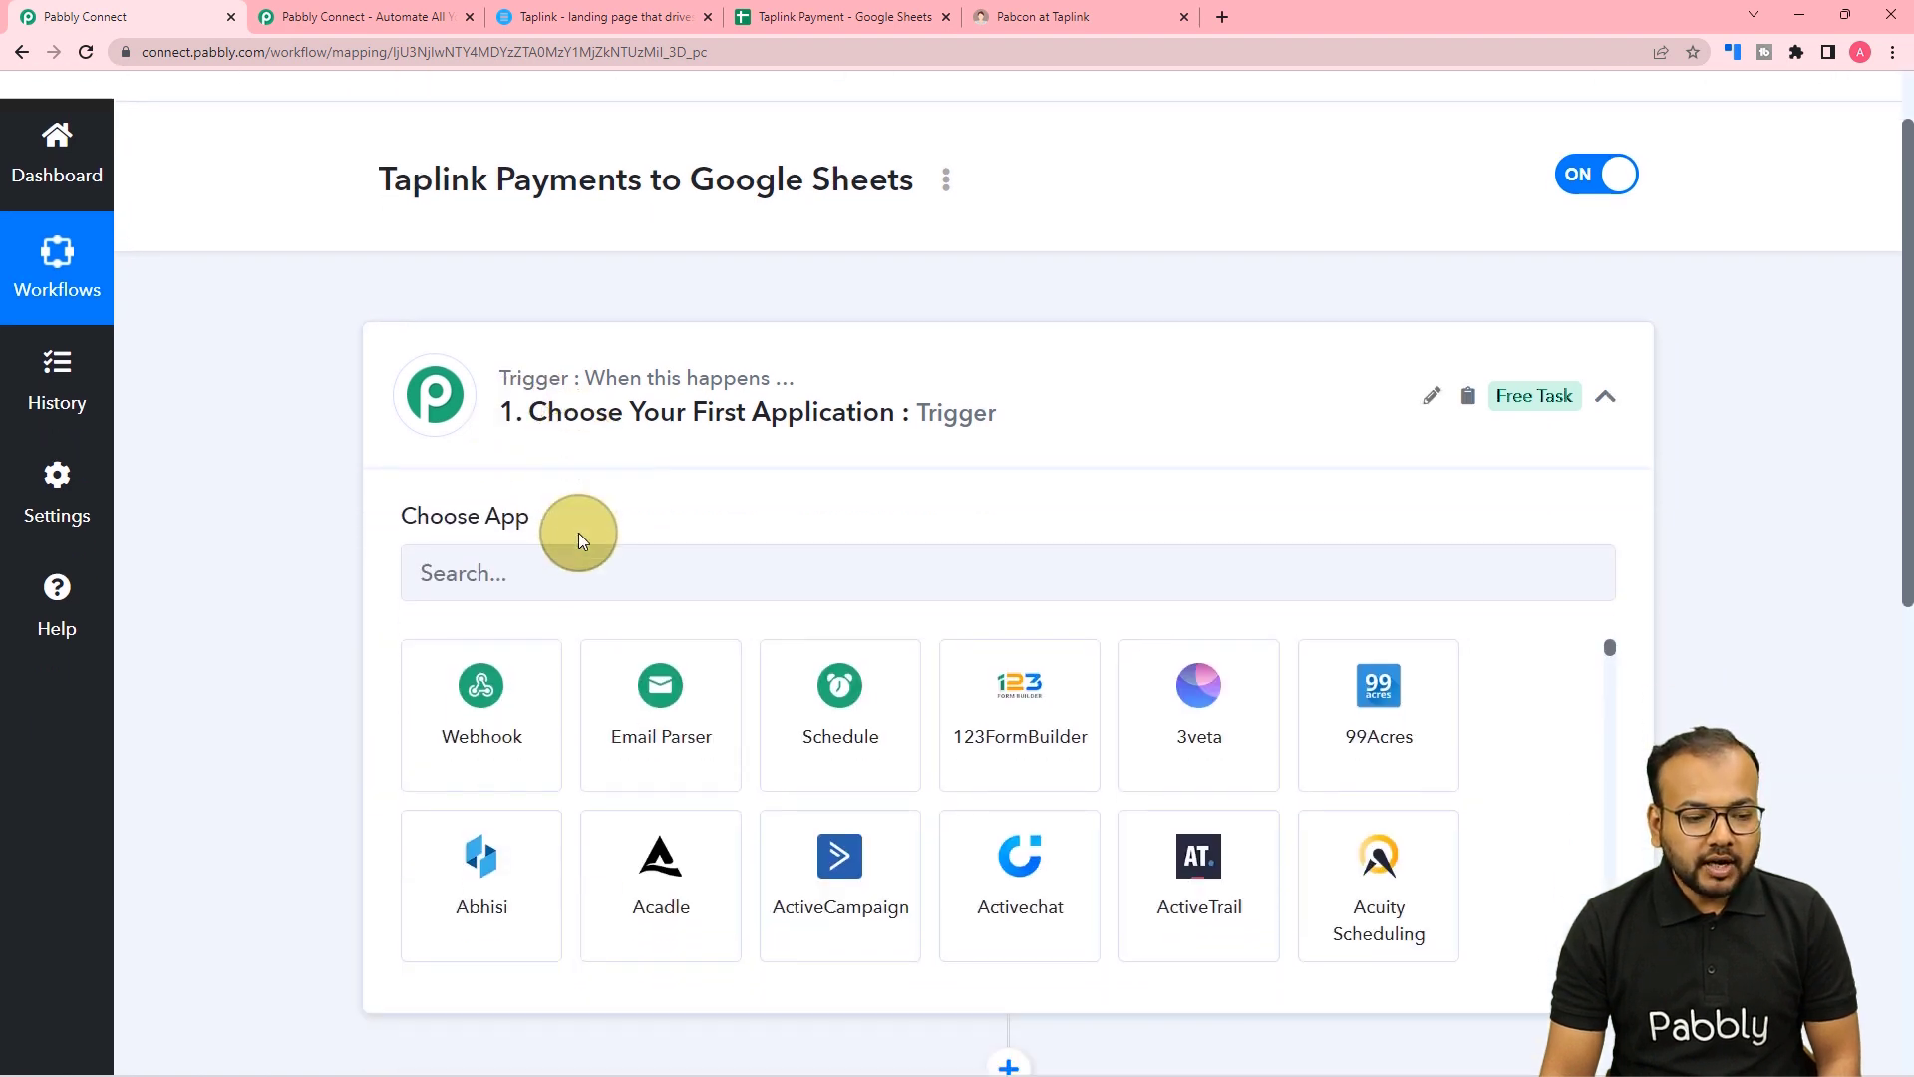
scroll(578, 533, down, 1)
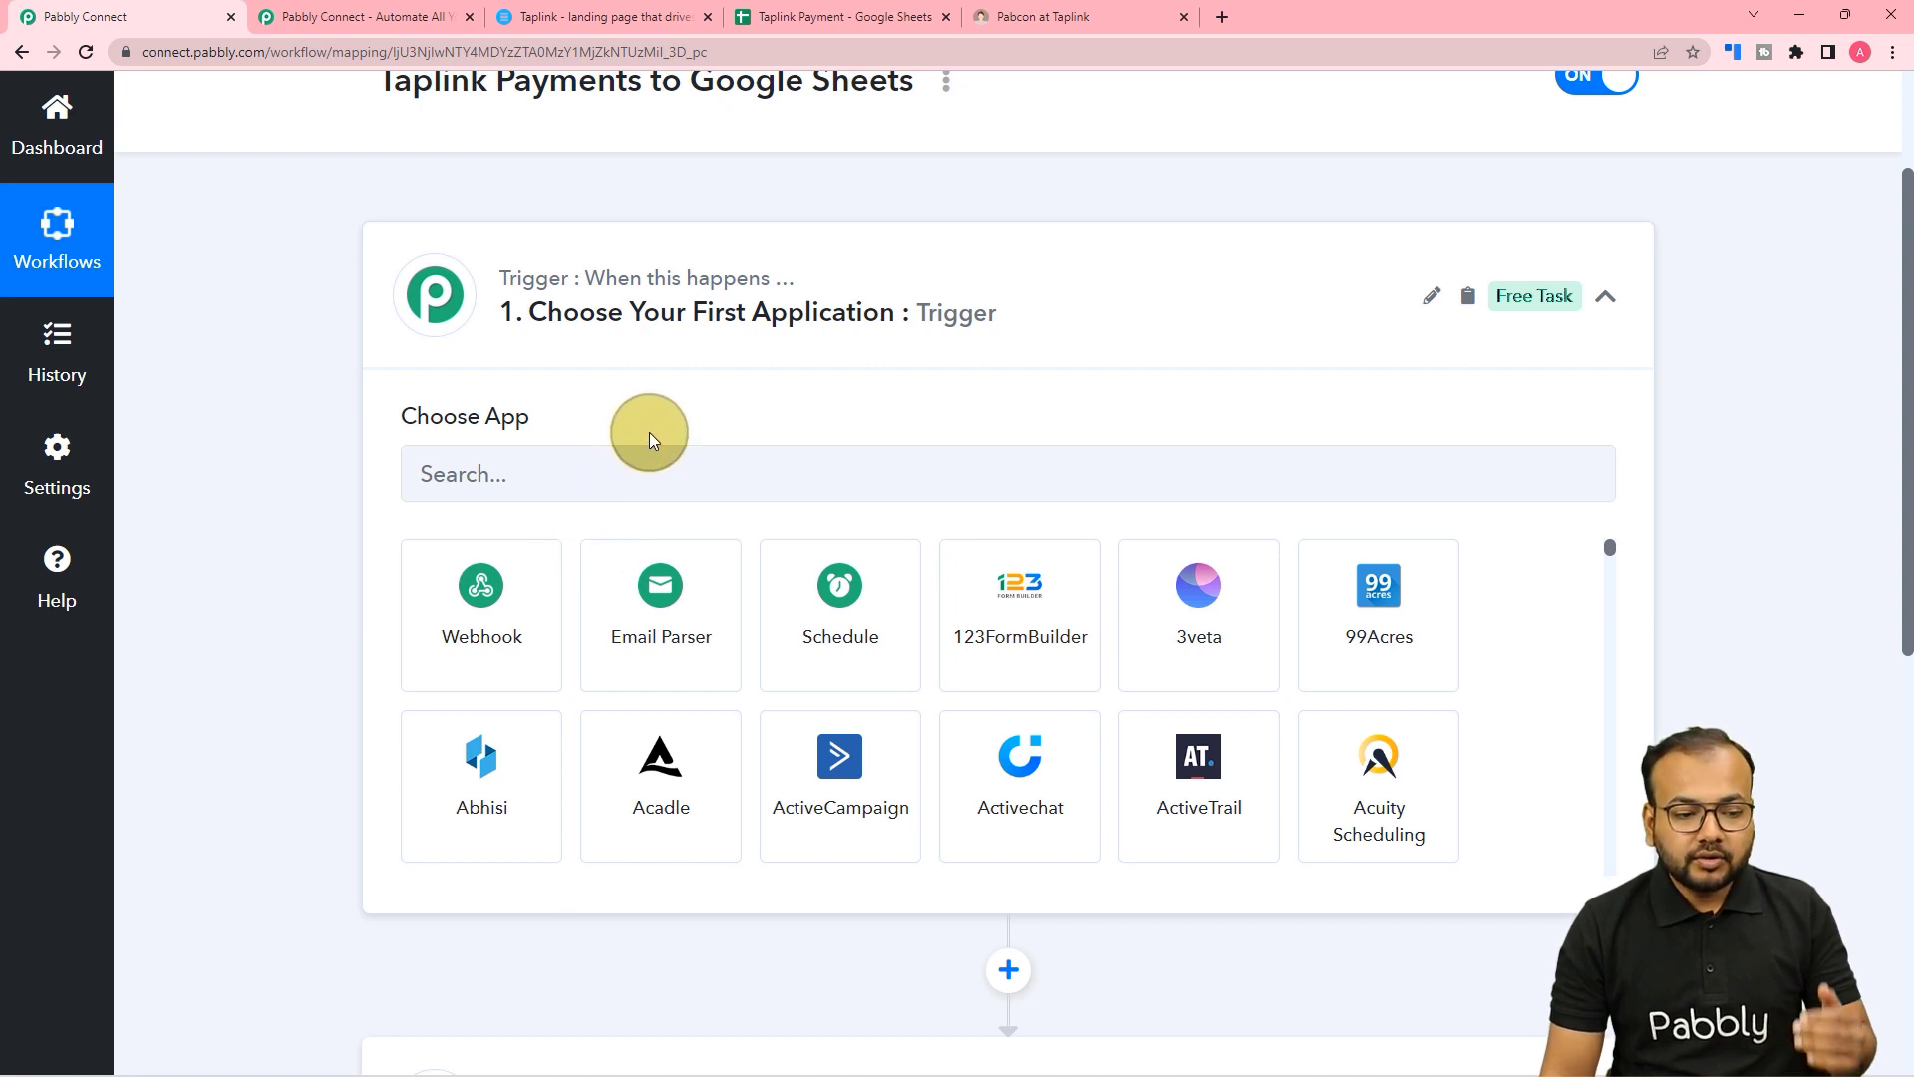
scroll(649, 433, down, 6)
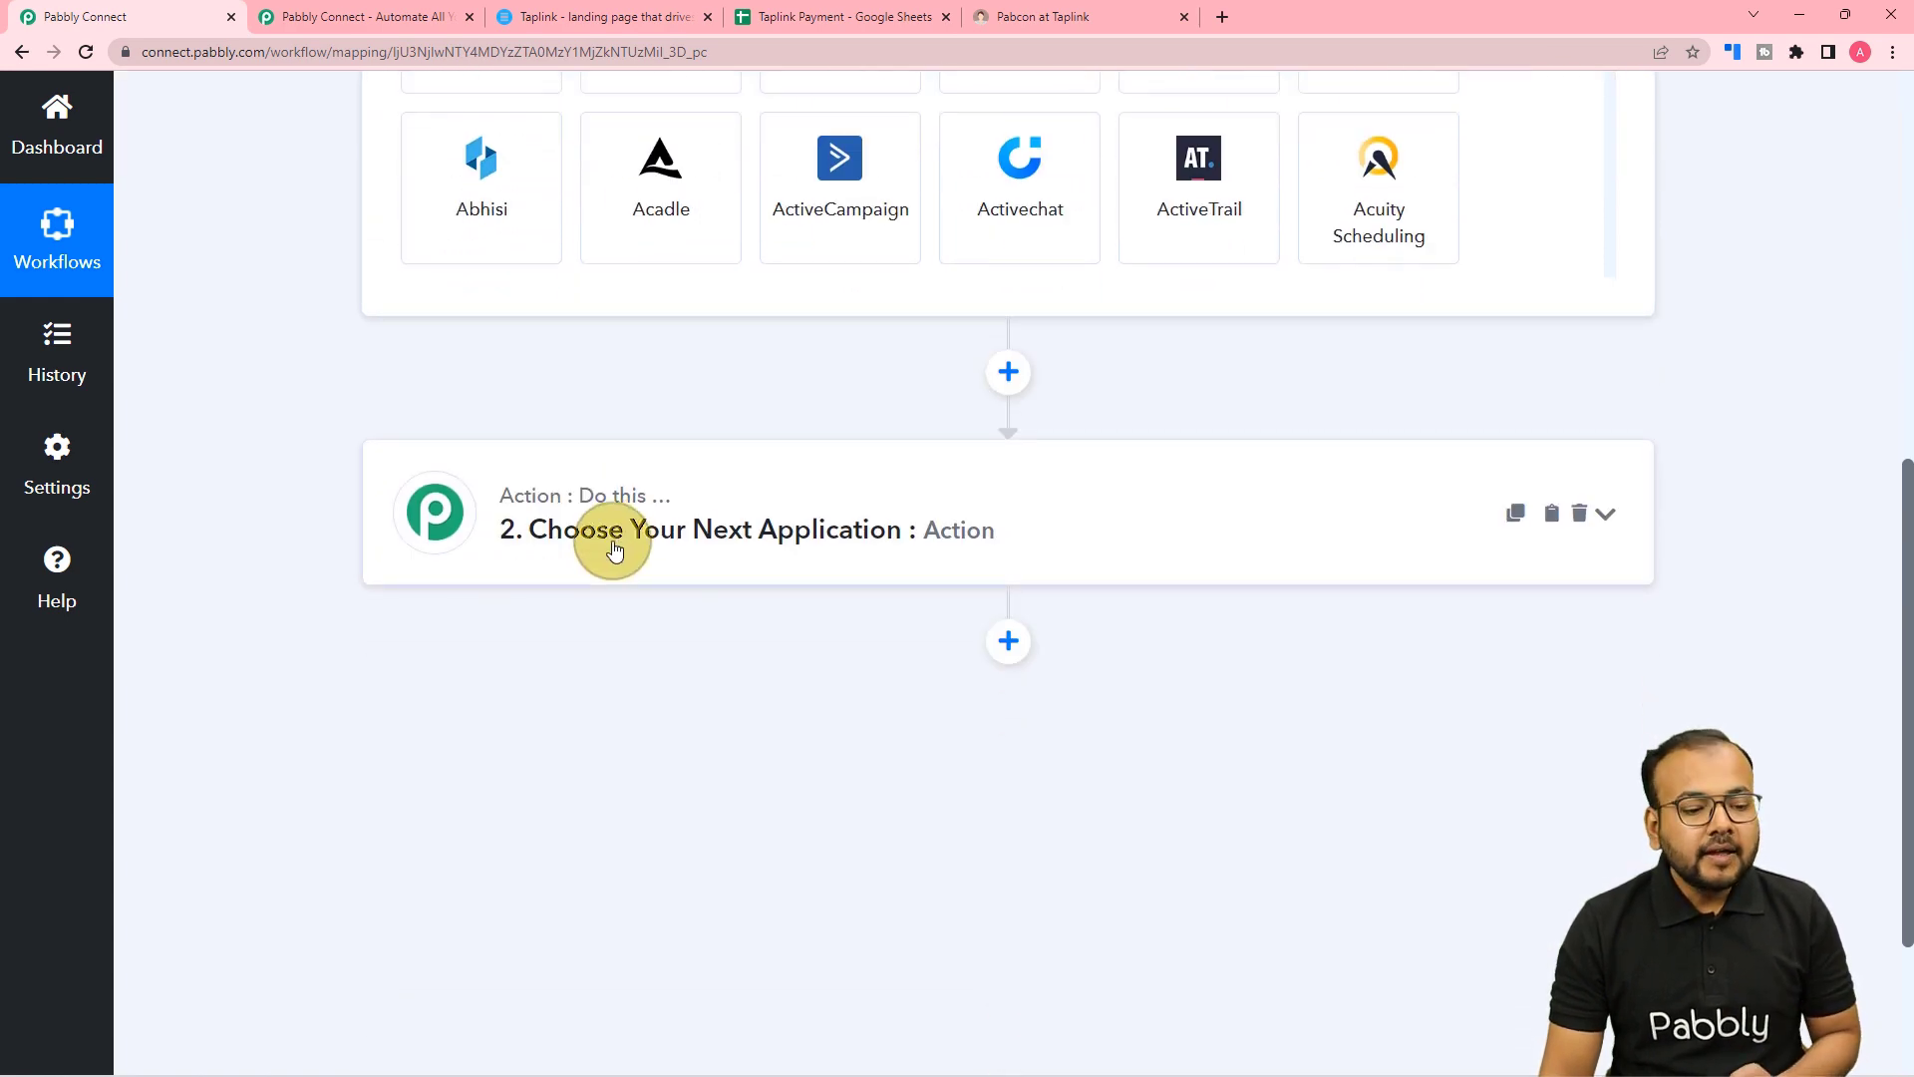
scroll(613, 549, up, 6)
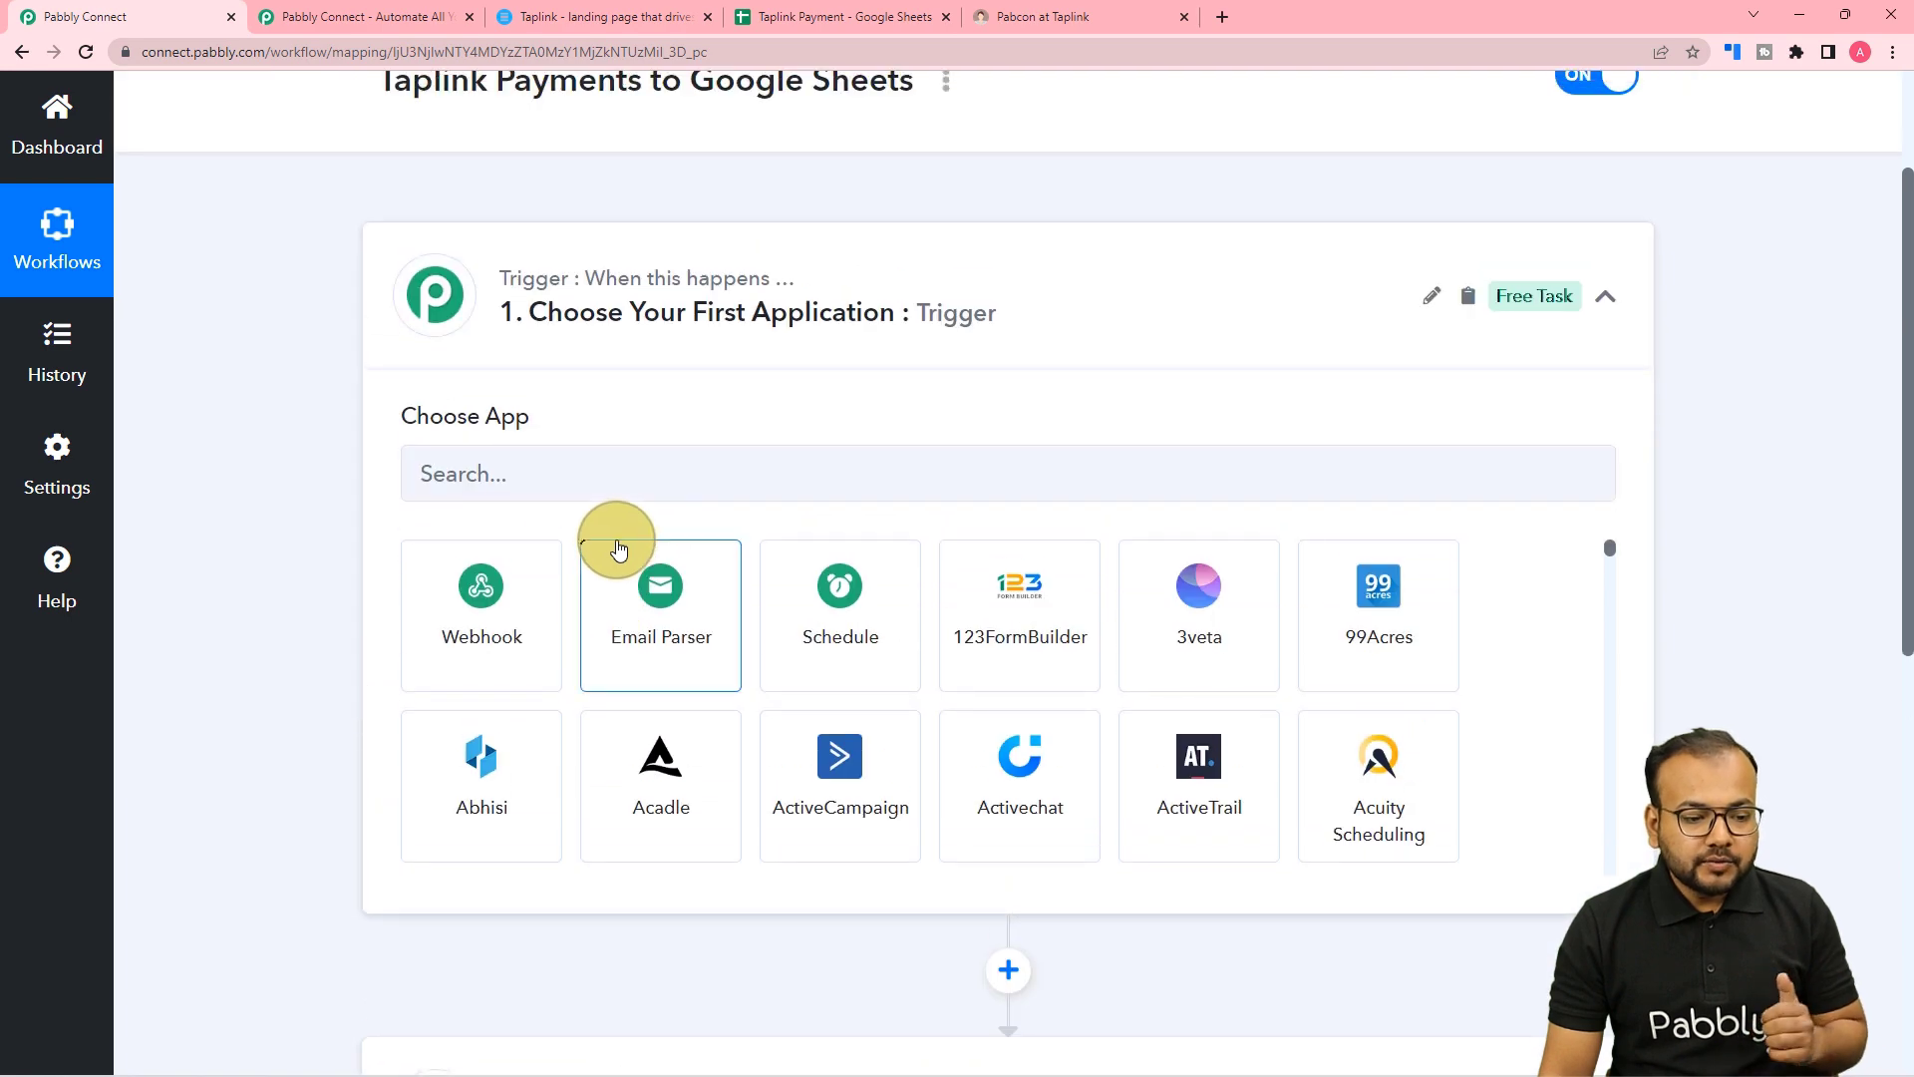
scroll(618, 550, up, 2)
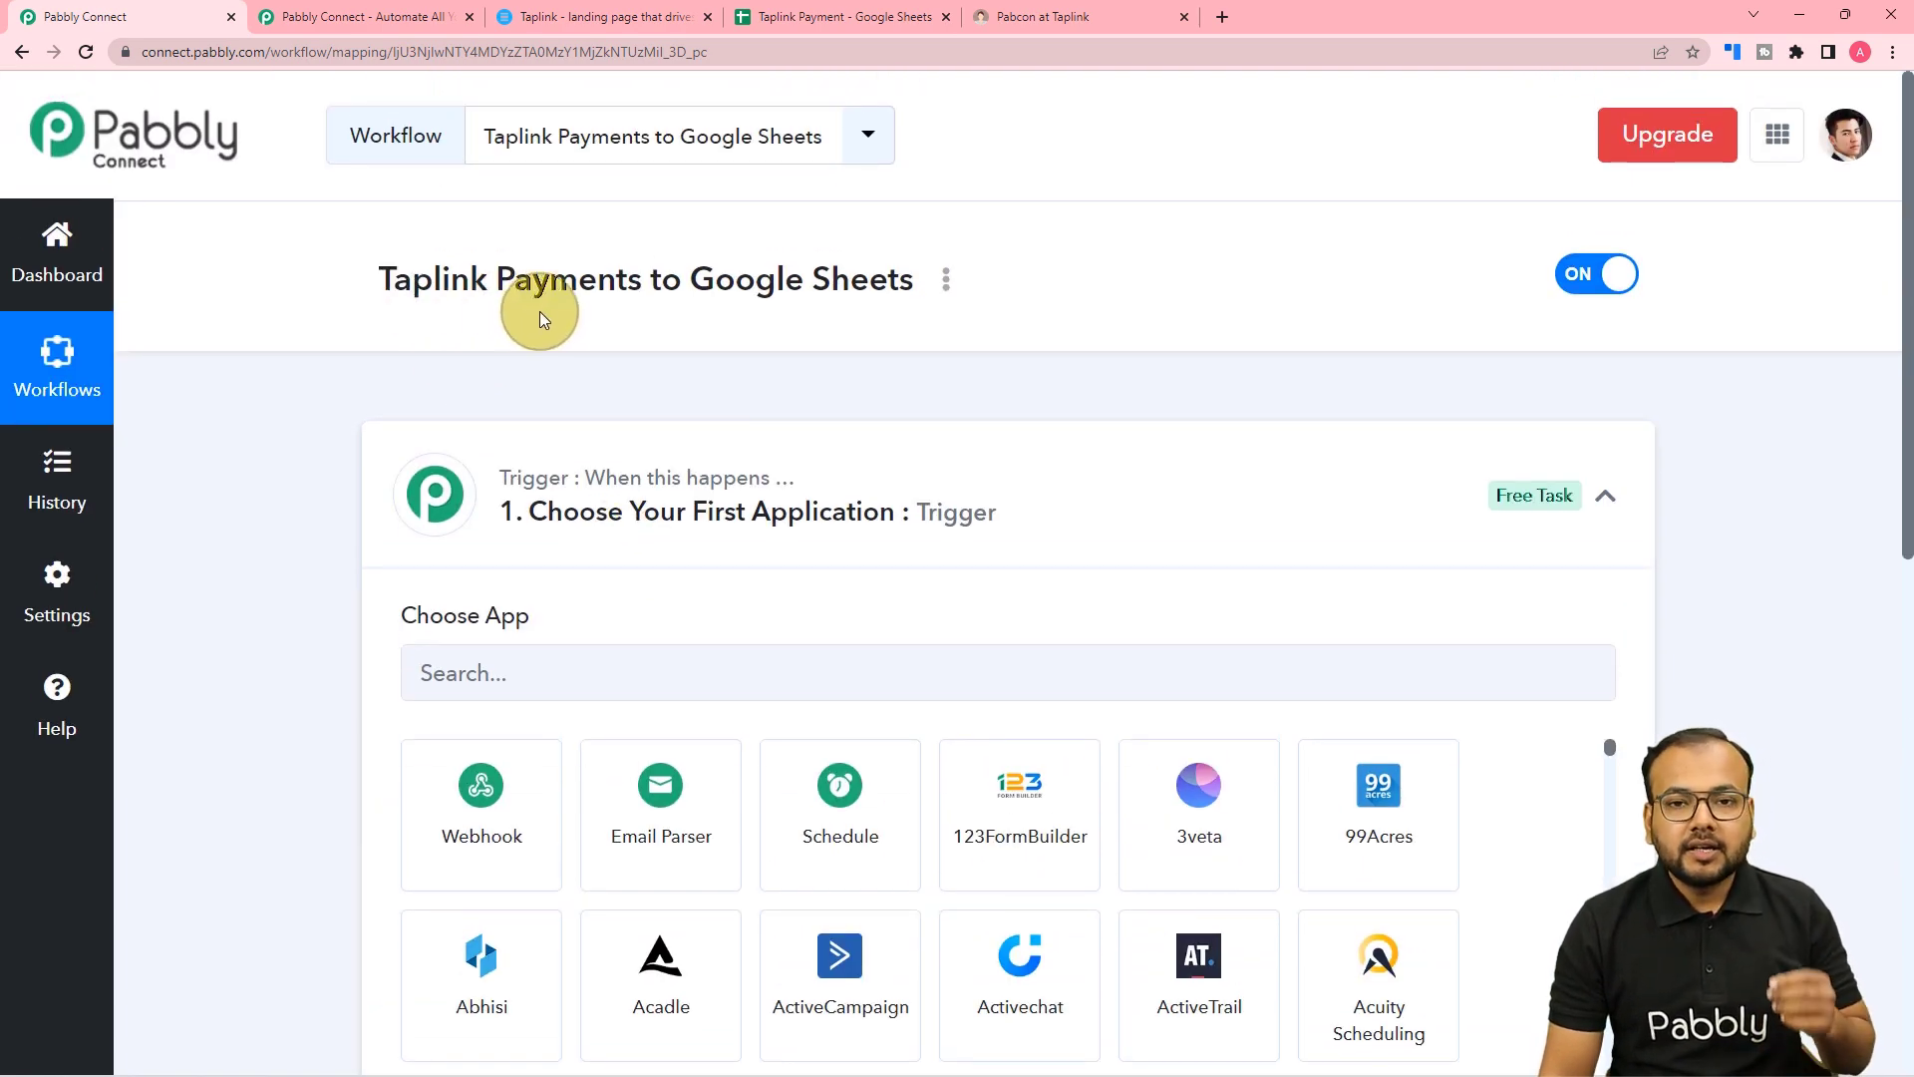
scroll(380, 540, down, 7)
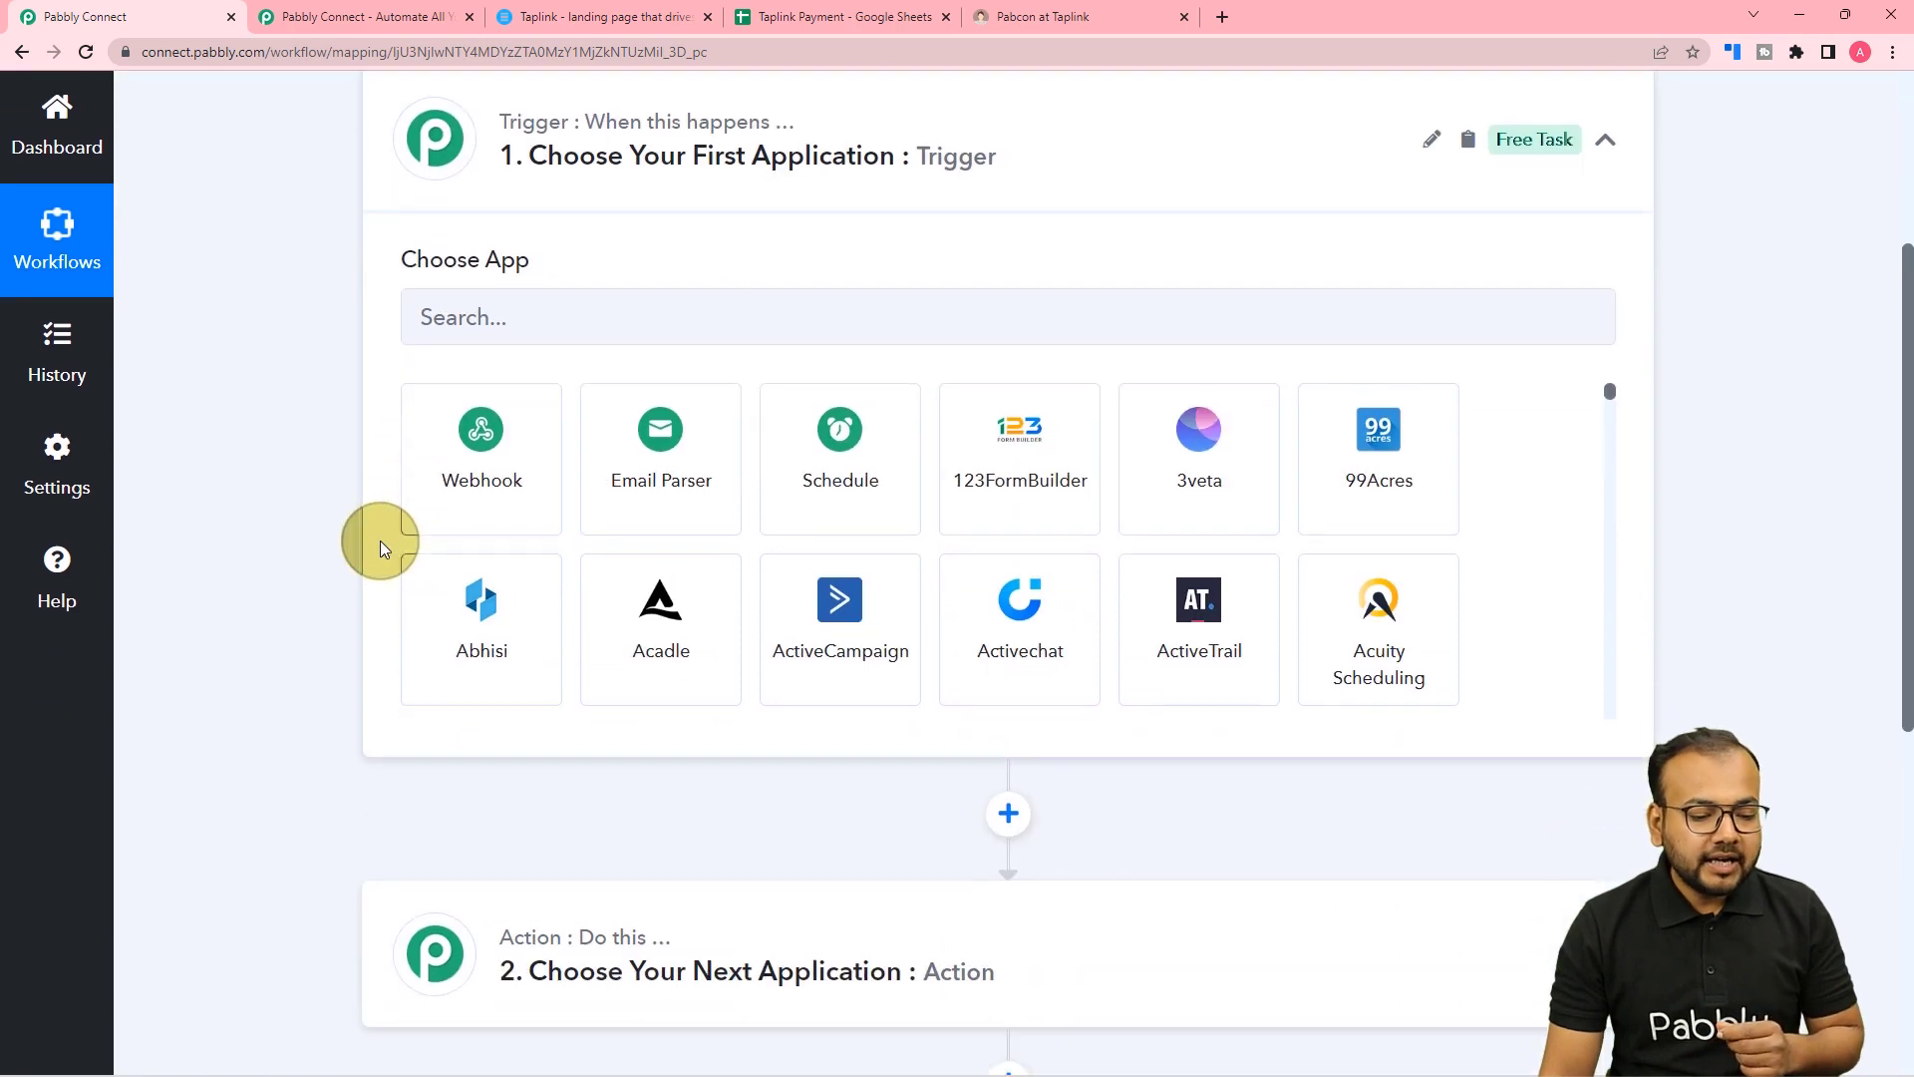
scroll(380, 541, down, 1)
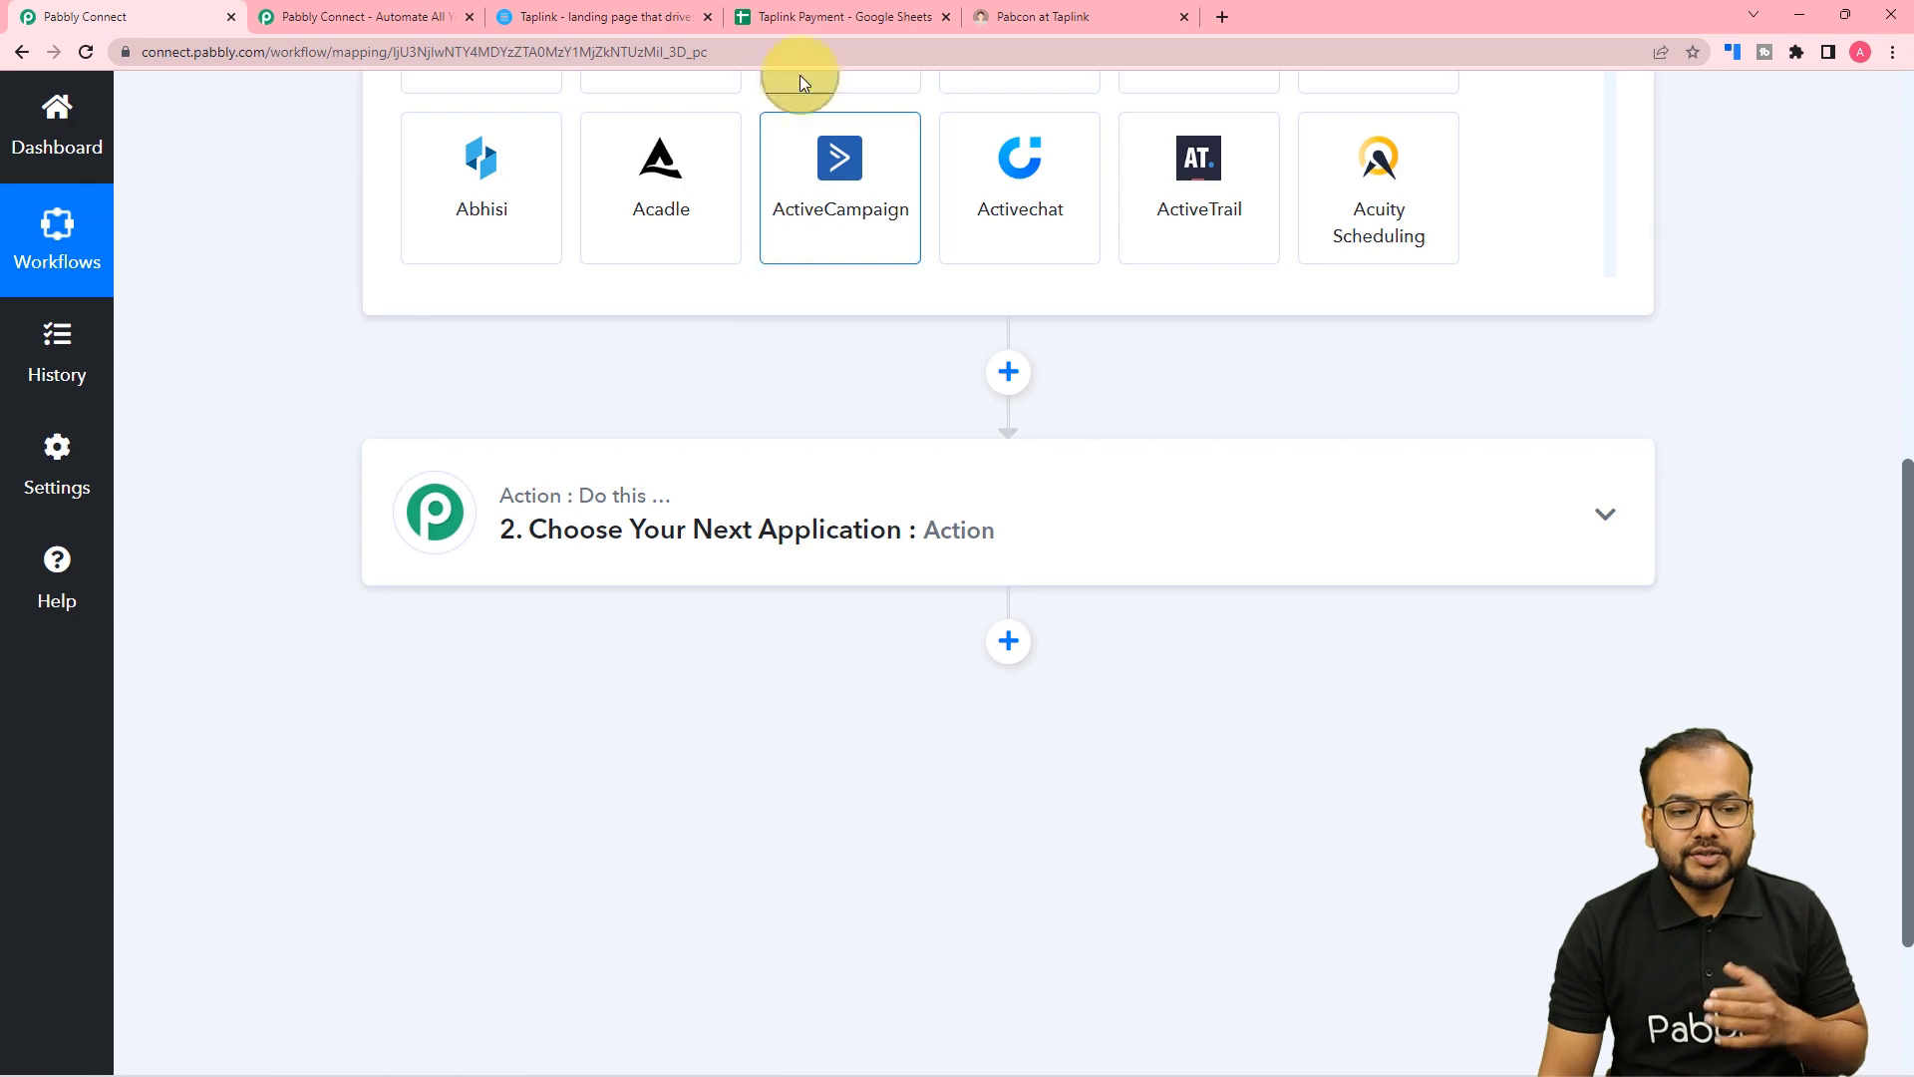
click(803, 12)
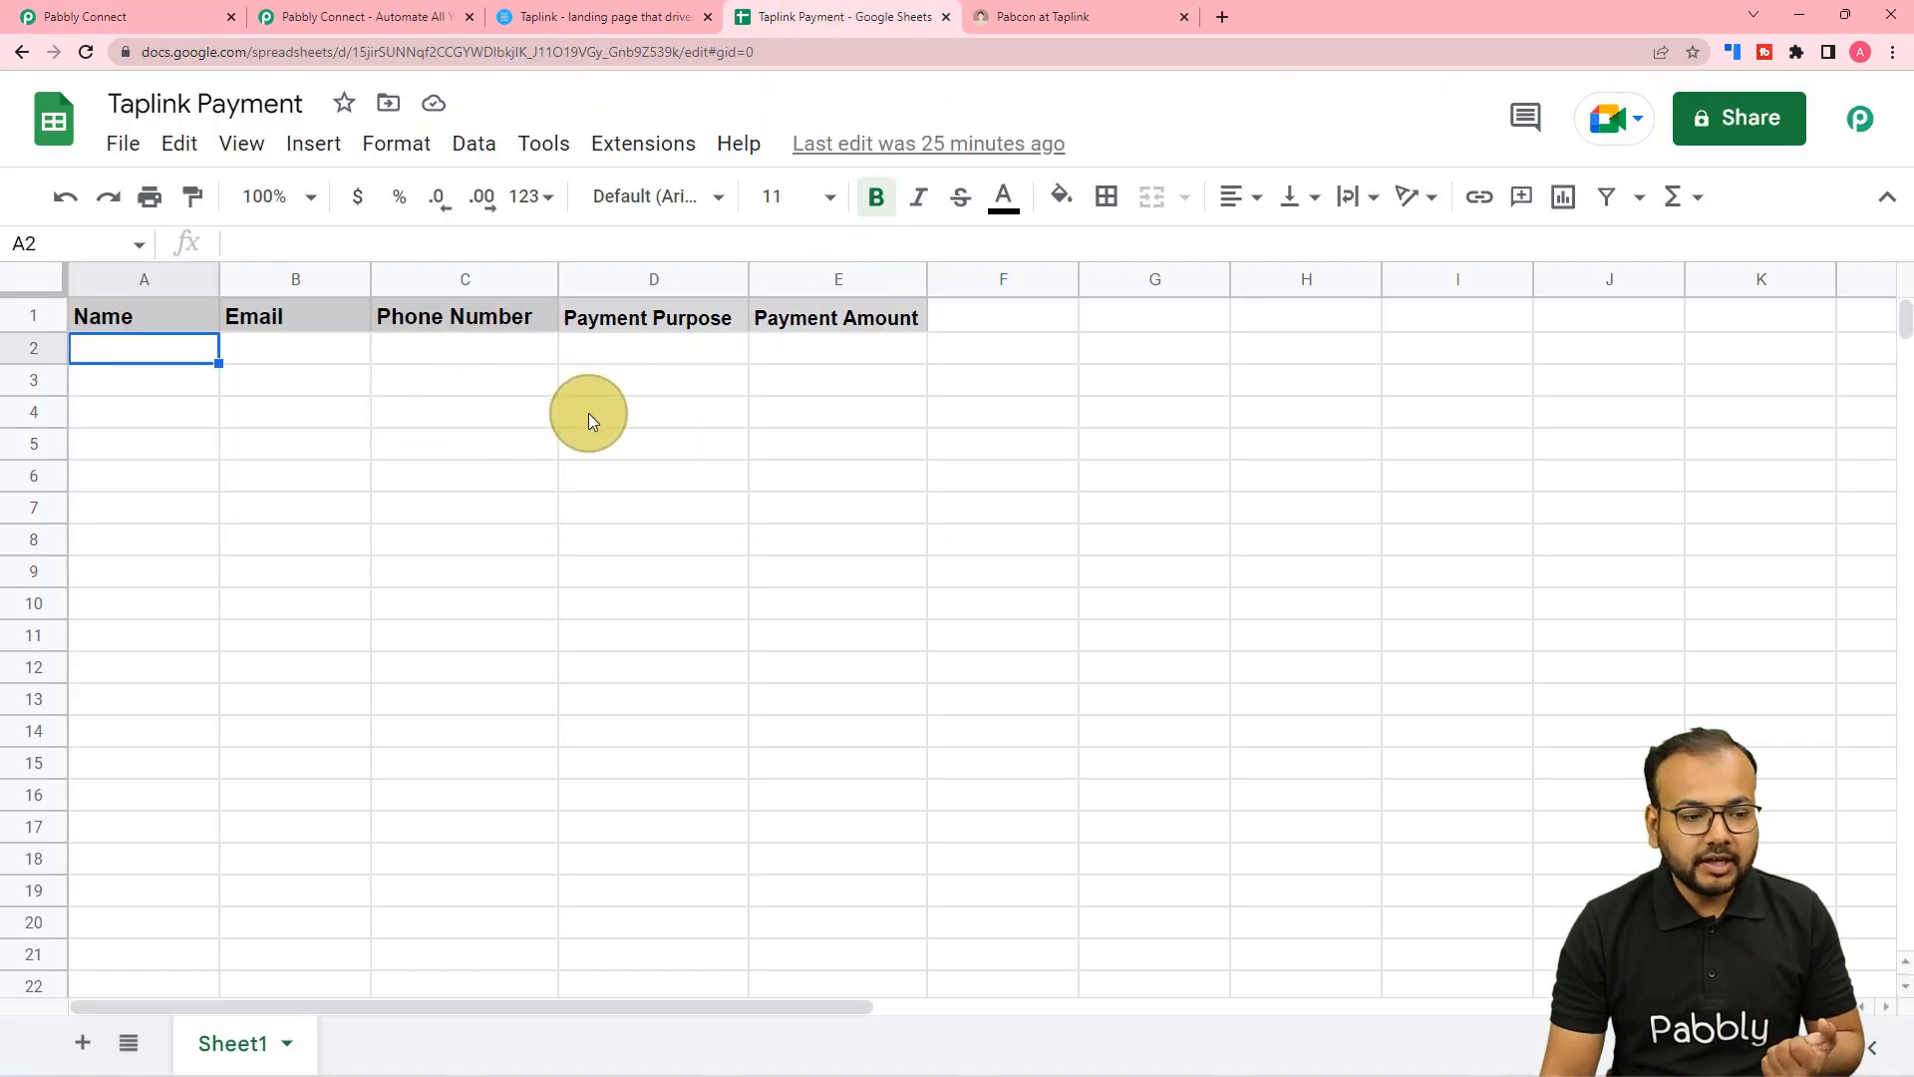
click(179, 17)
scroll(386, 432, up, 1)
scroll(386, 433, up, 5)
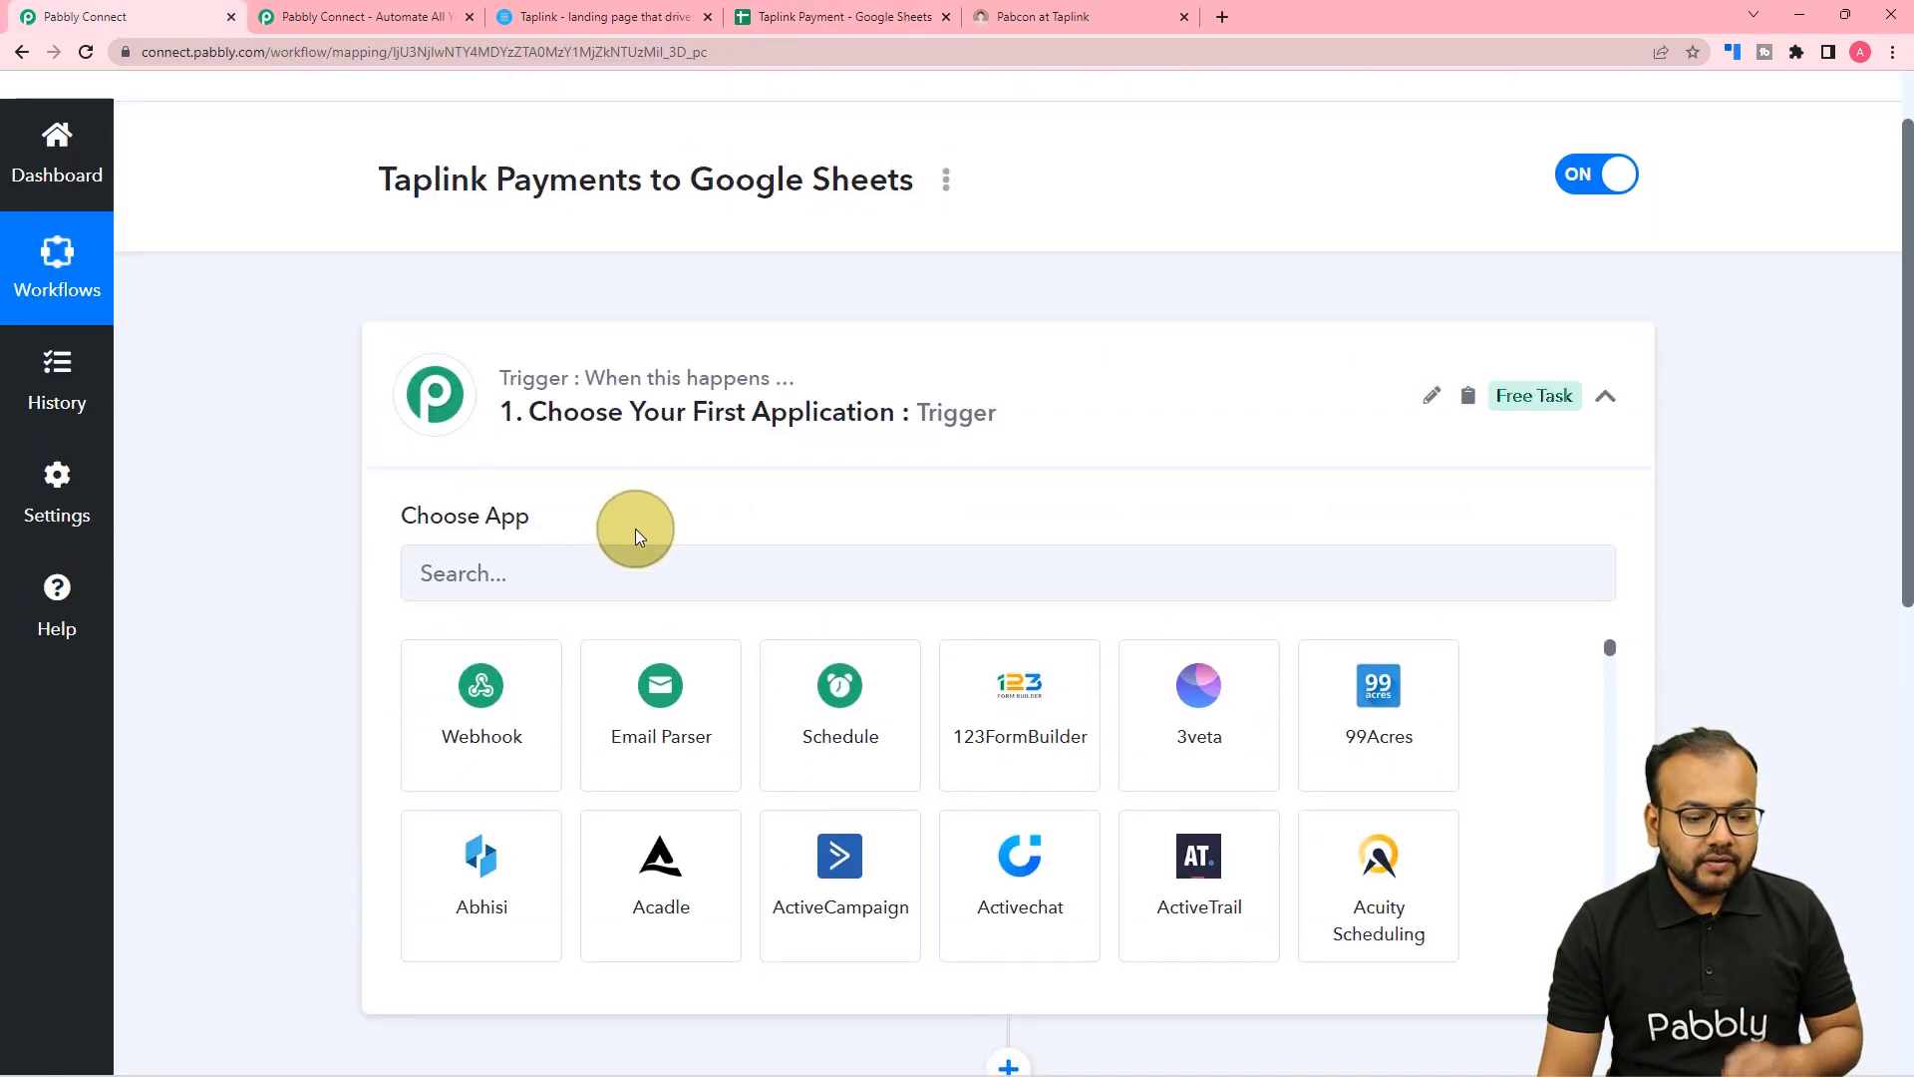
click(624, 584)
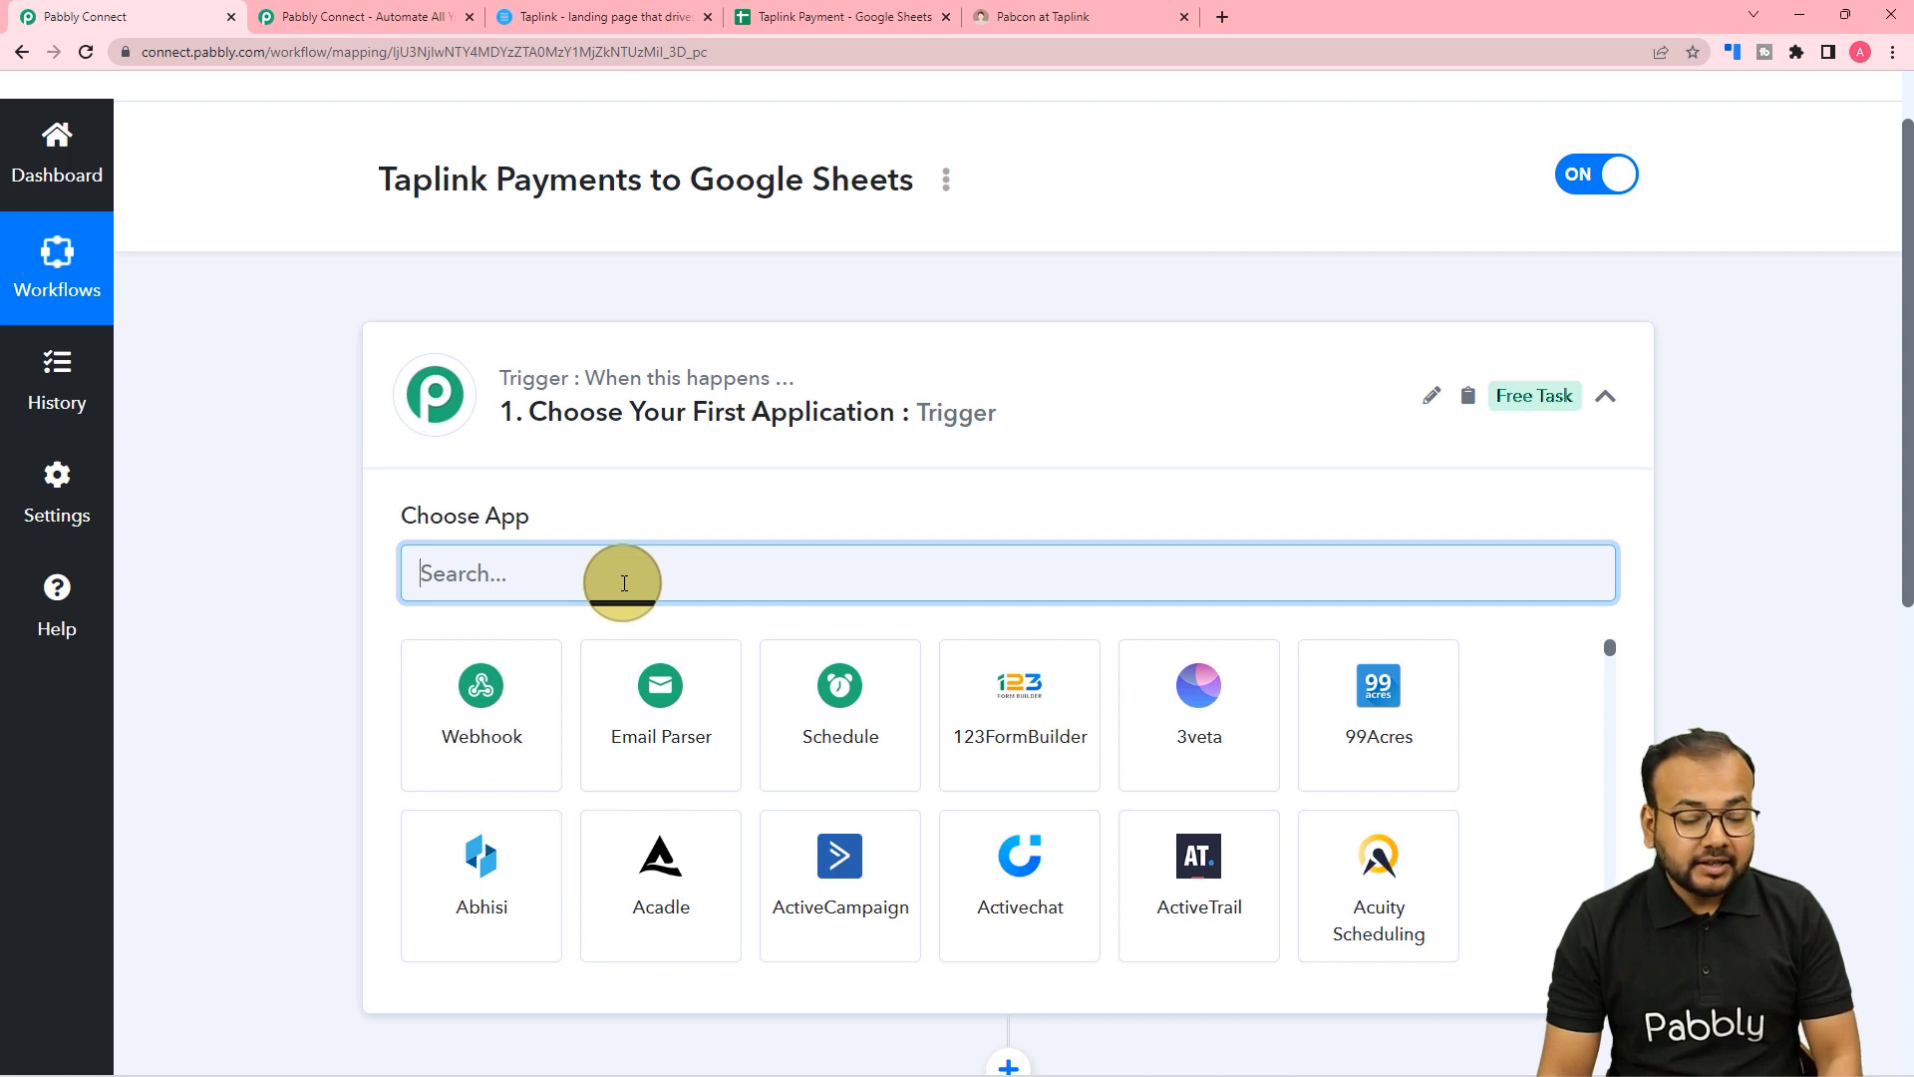
Choose Taplink as the trigger app with the New Payment event to get its webhook URL.
text(tapl)
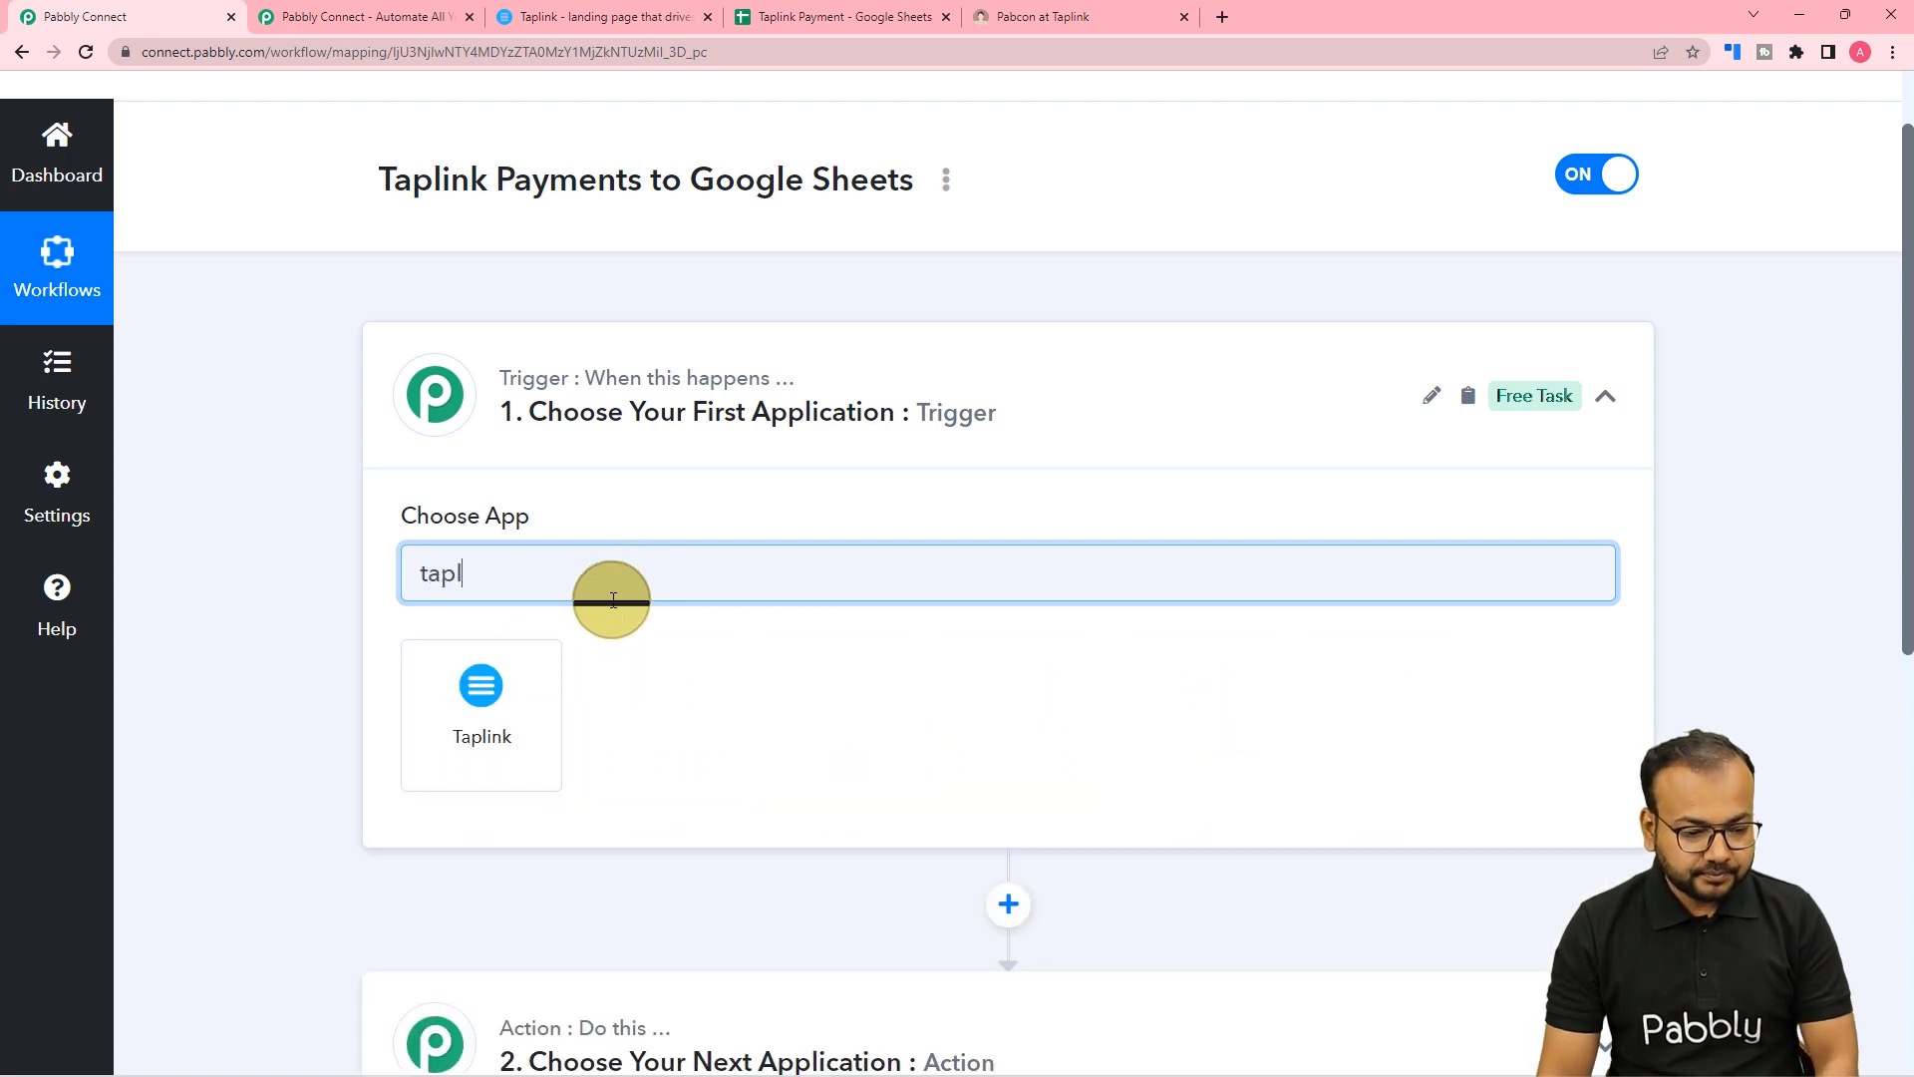
click(428, 758)
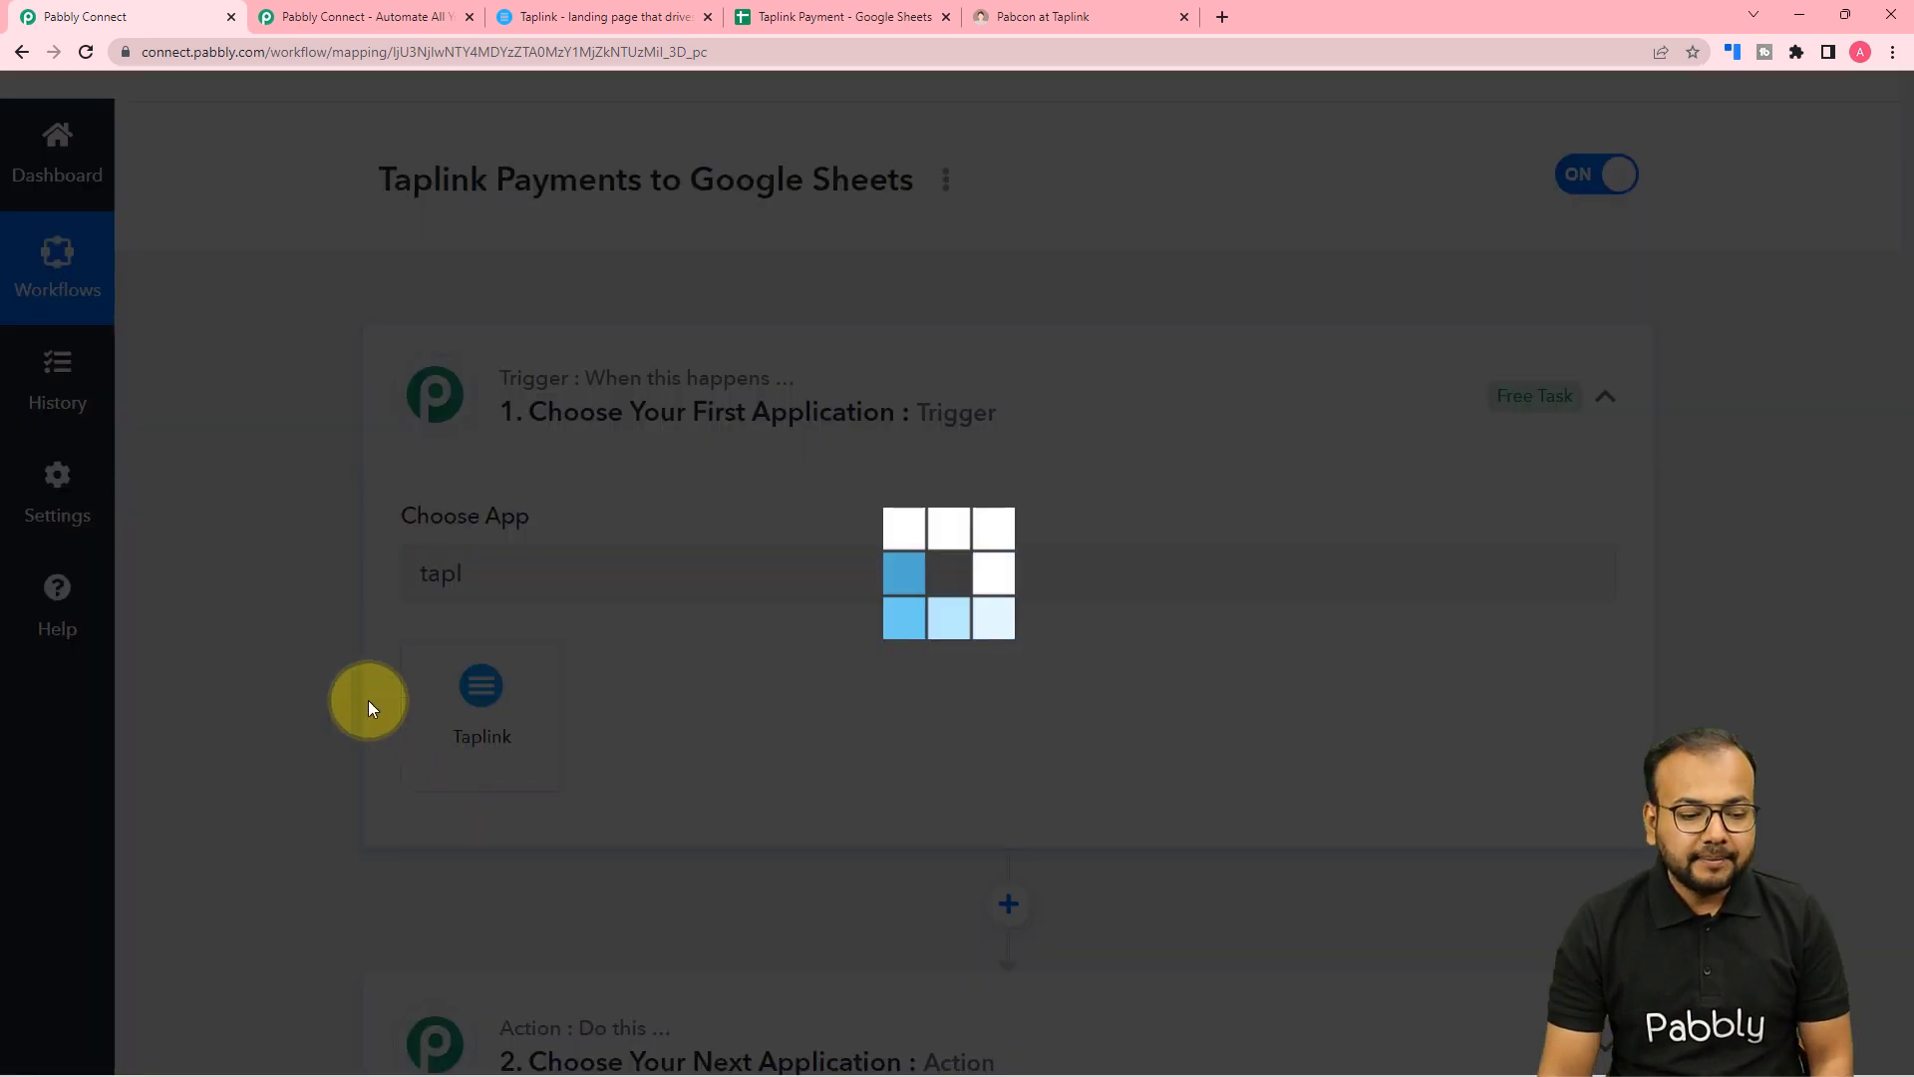
scroll(329, 667, down, 2)
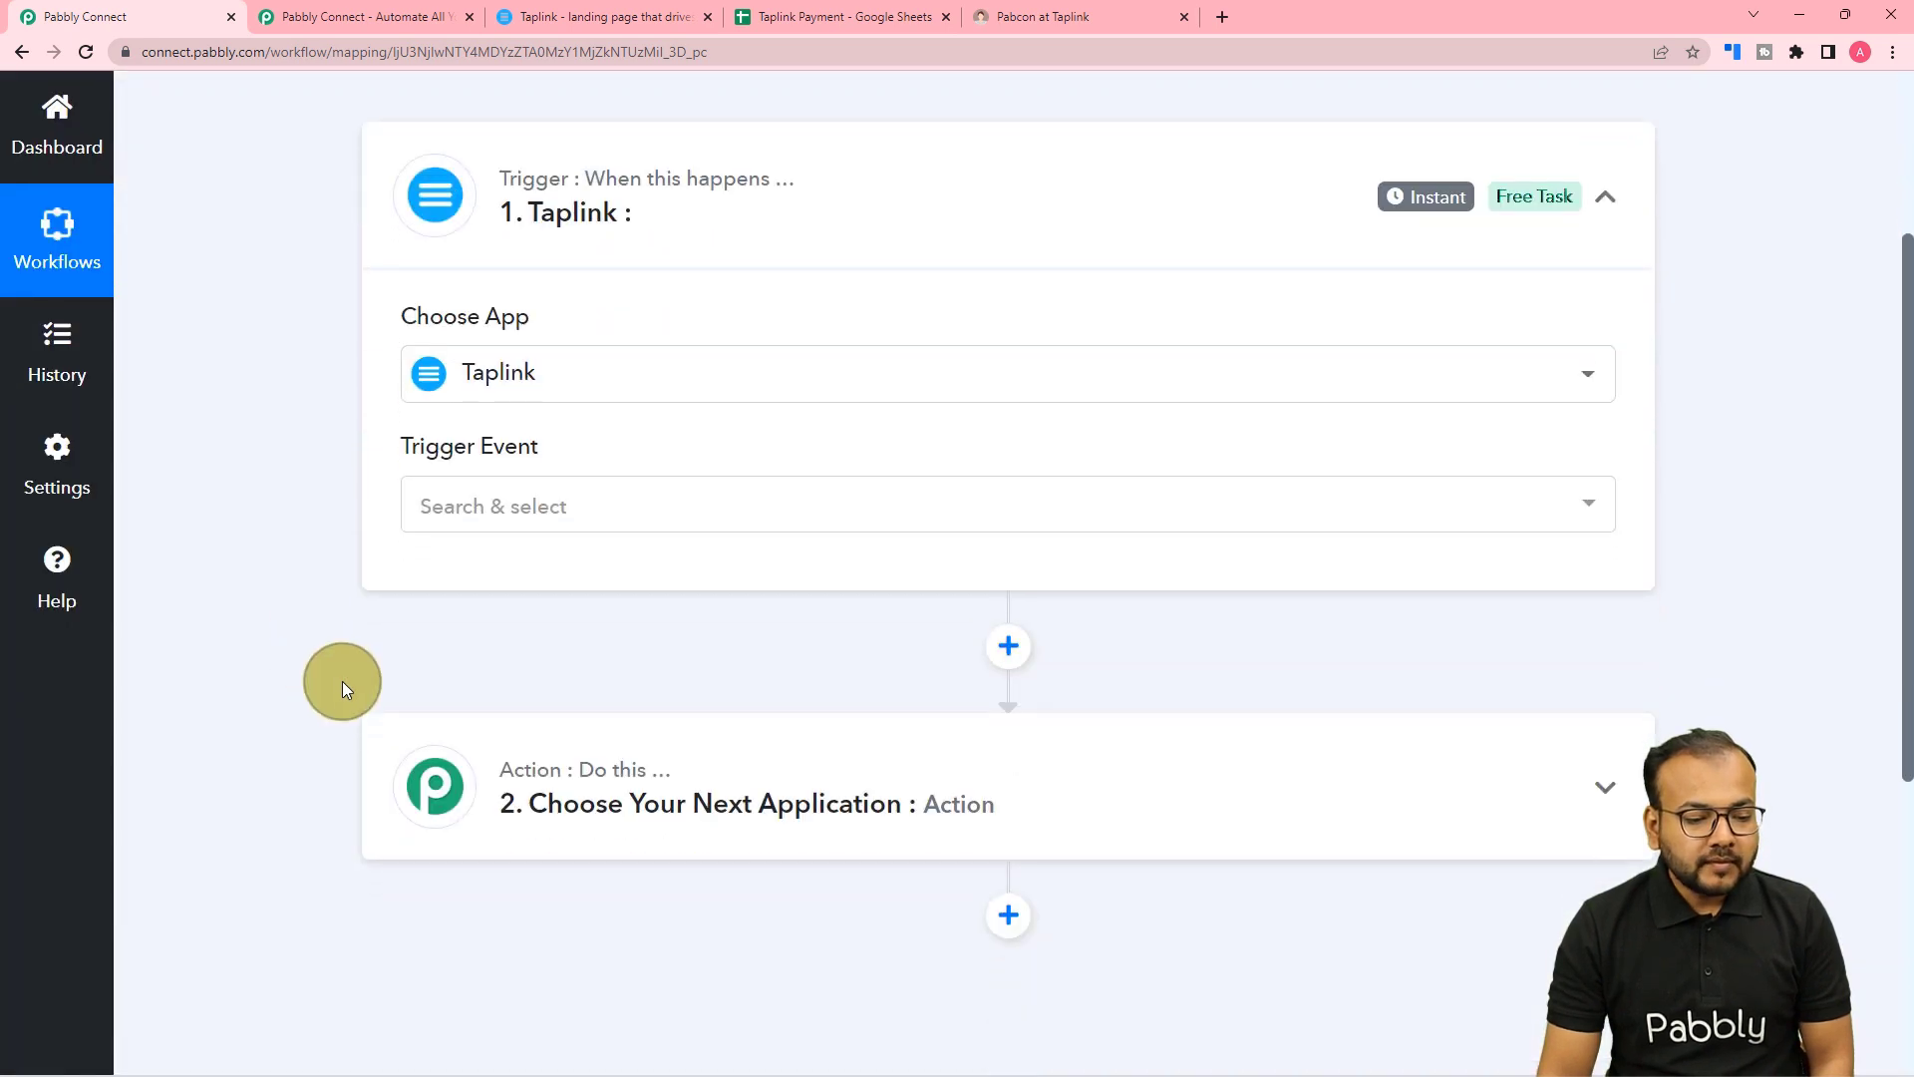
click(516, 510)
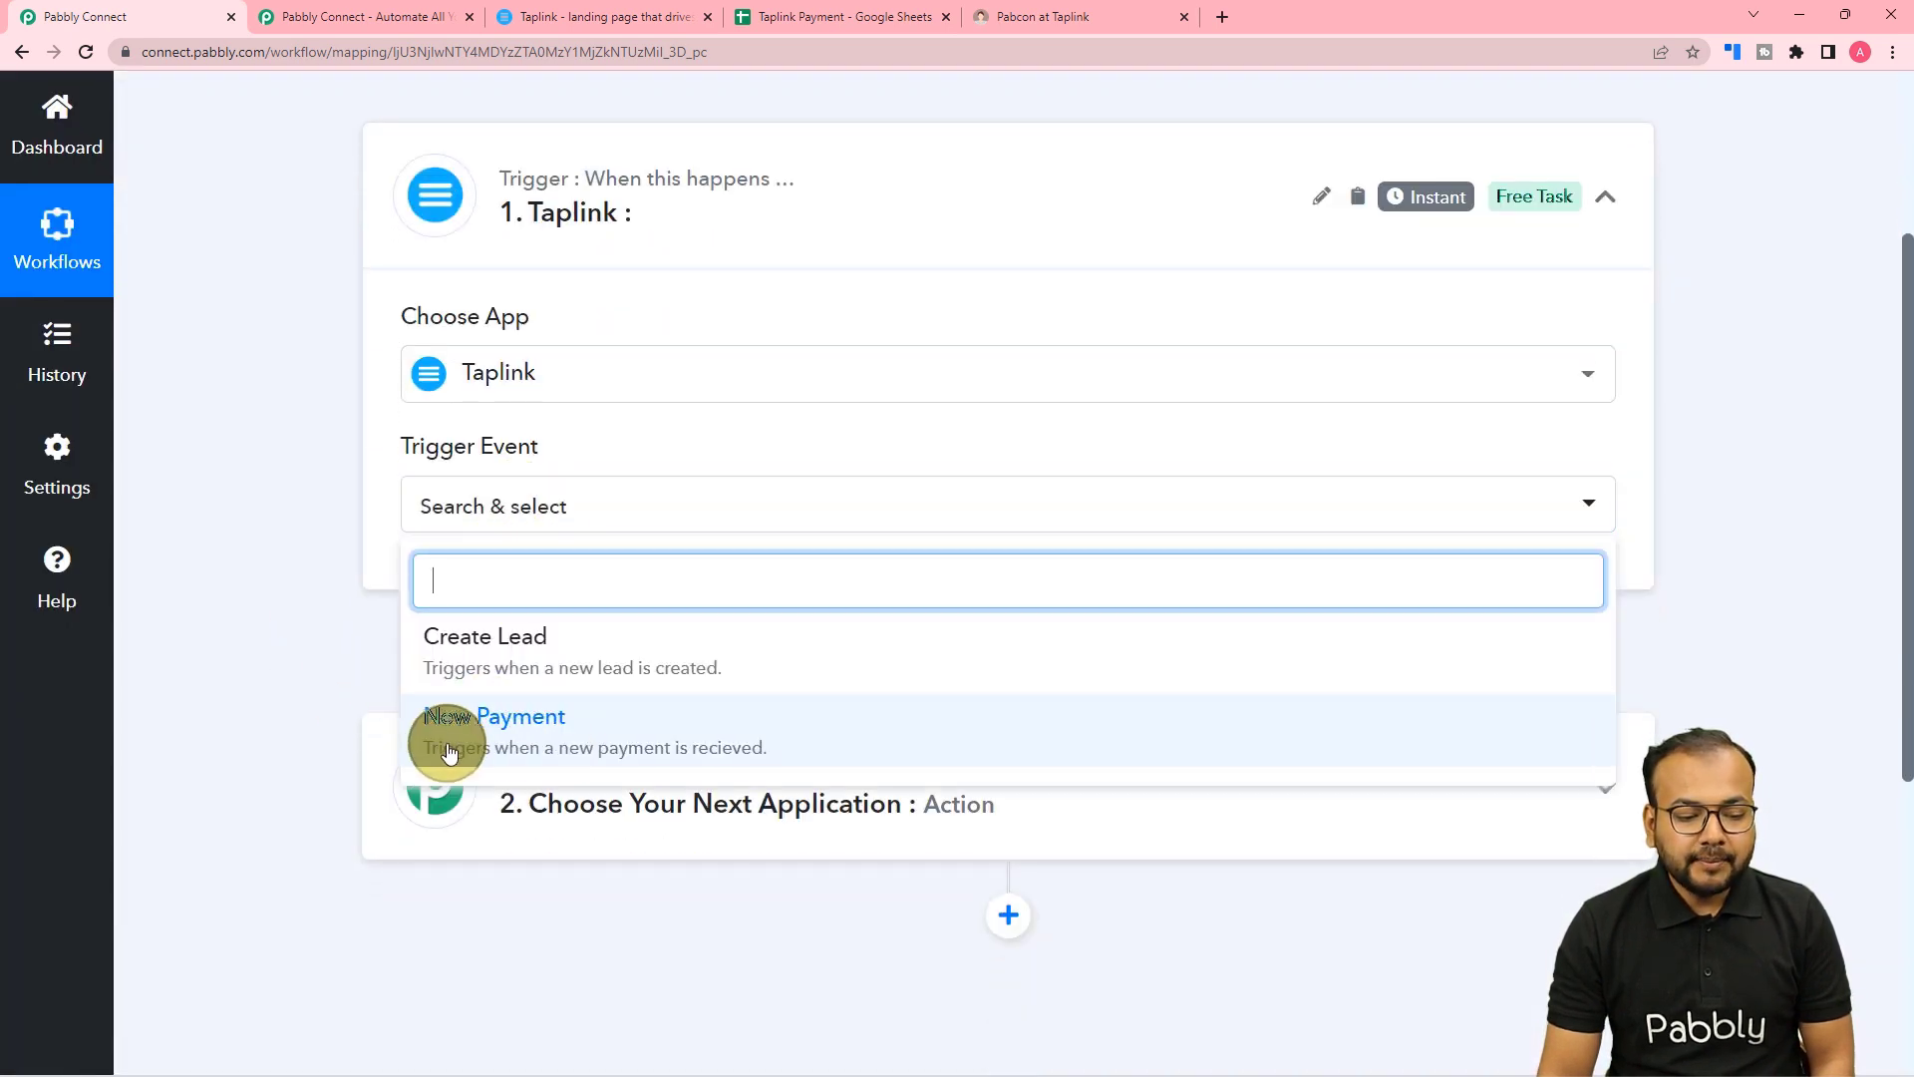
click(528, 723)
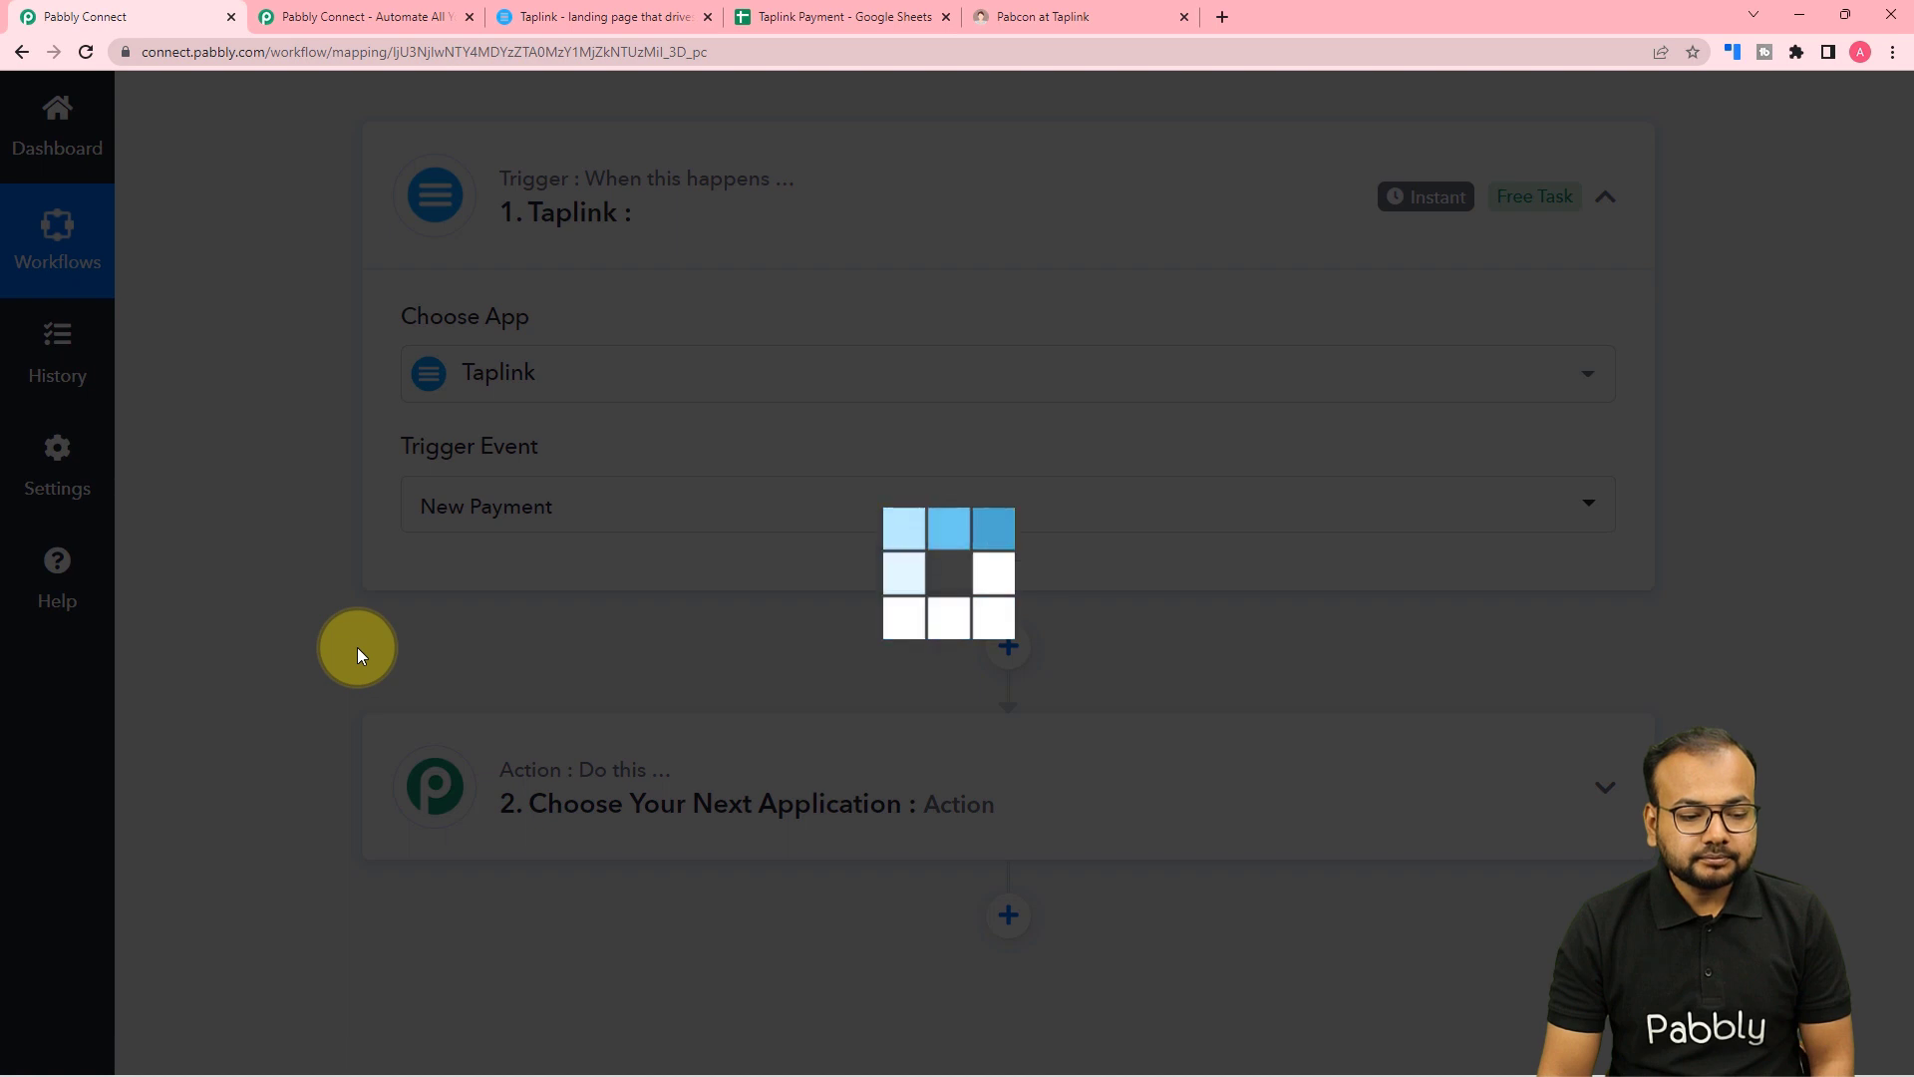
scroll(357, 648, down, 1)
scroll(357, 648, down, 1)
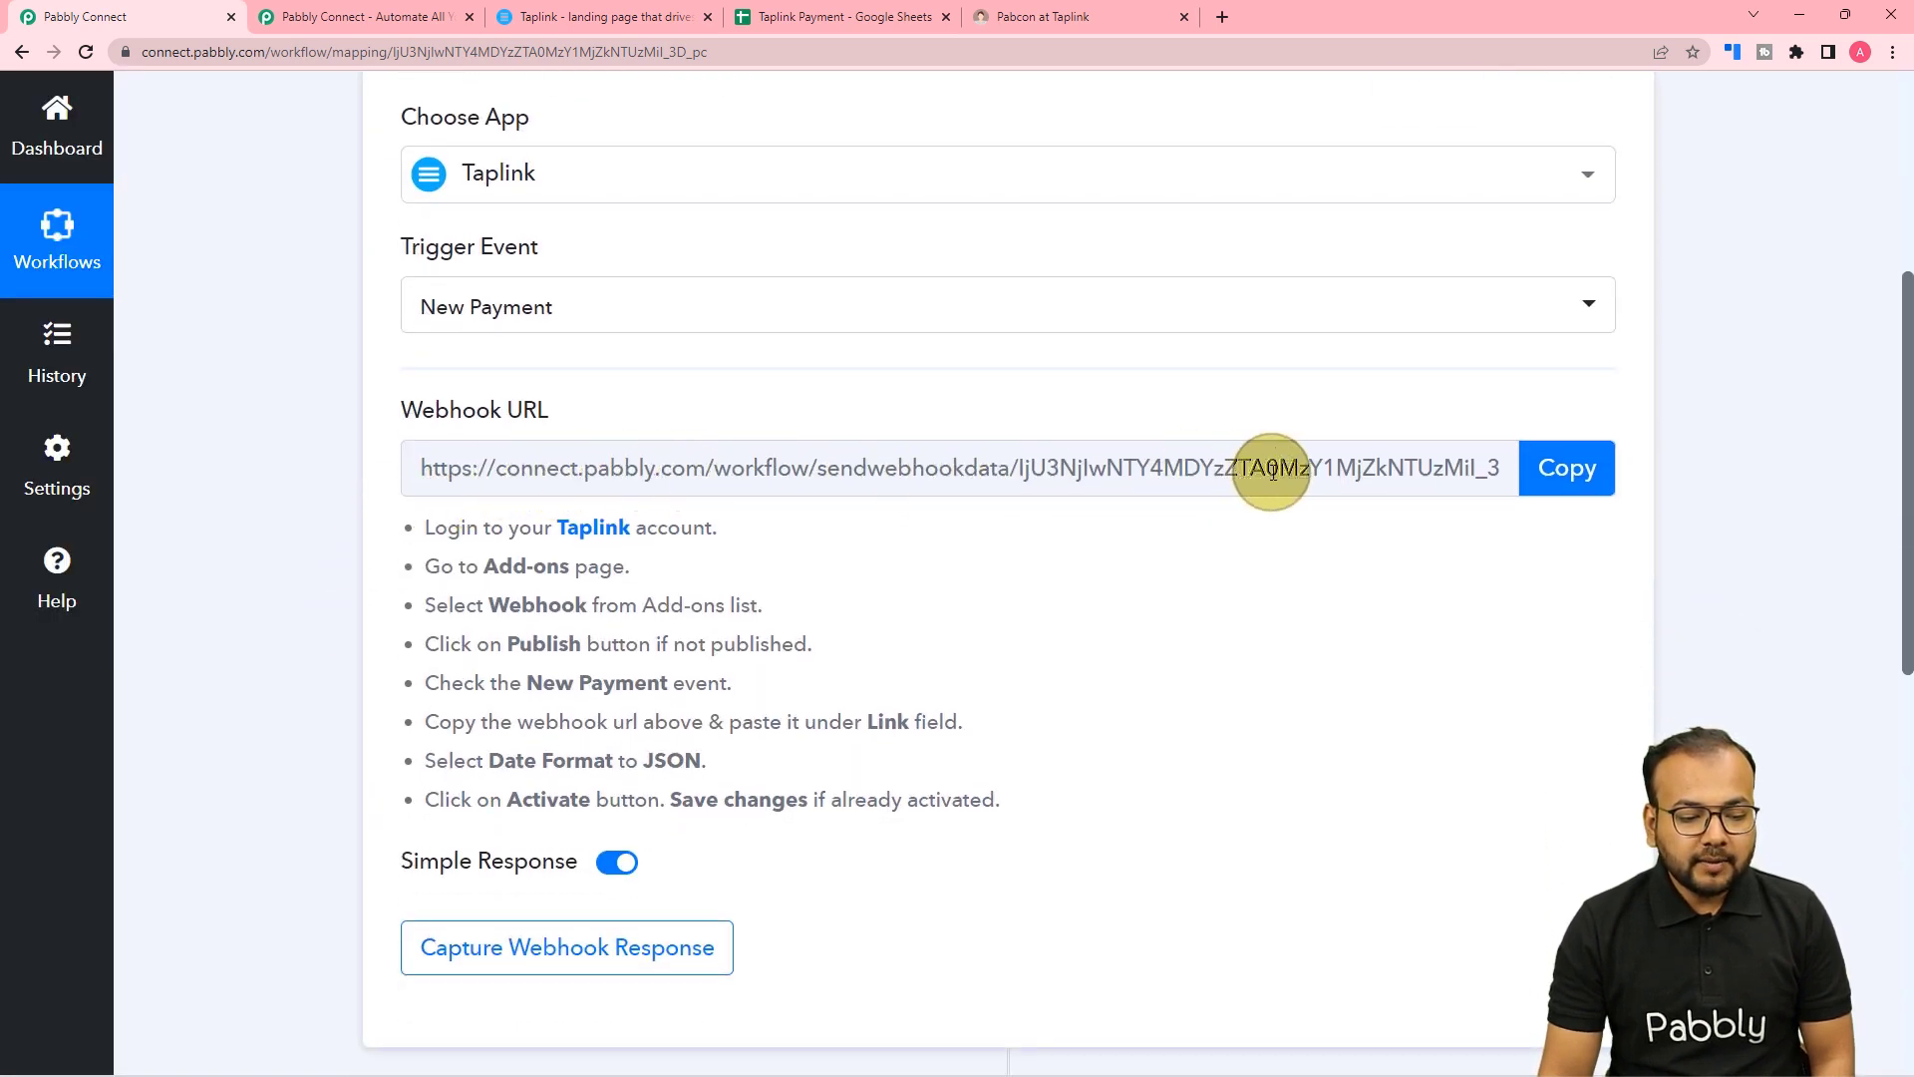
scroll(1273, 474, down, 1)
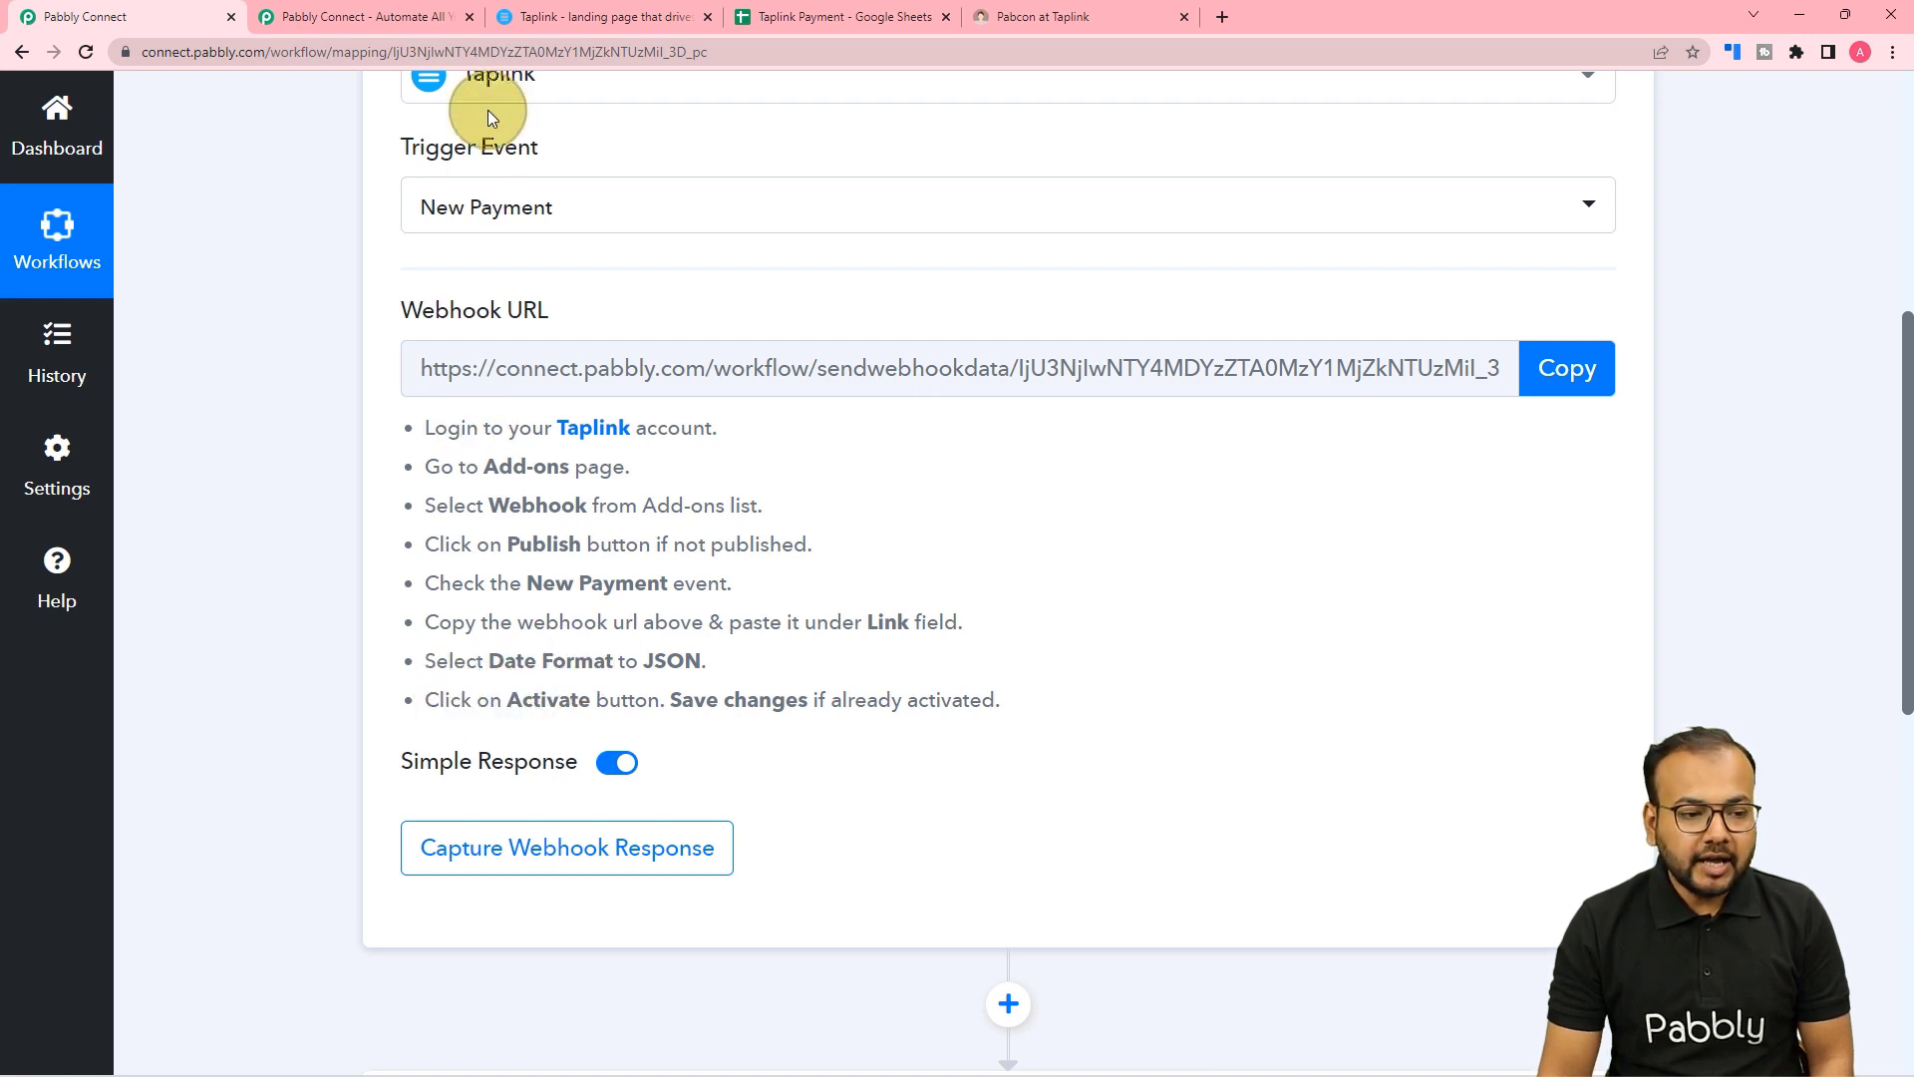
click(564, 19)
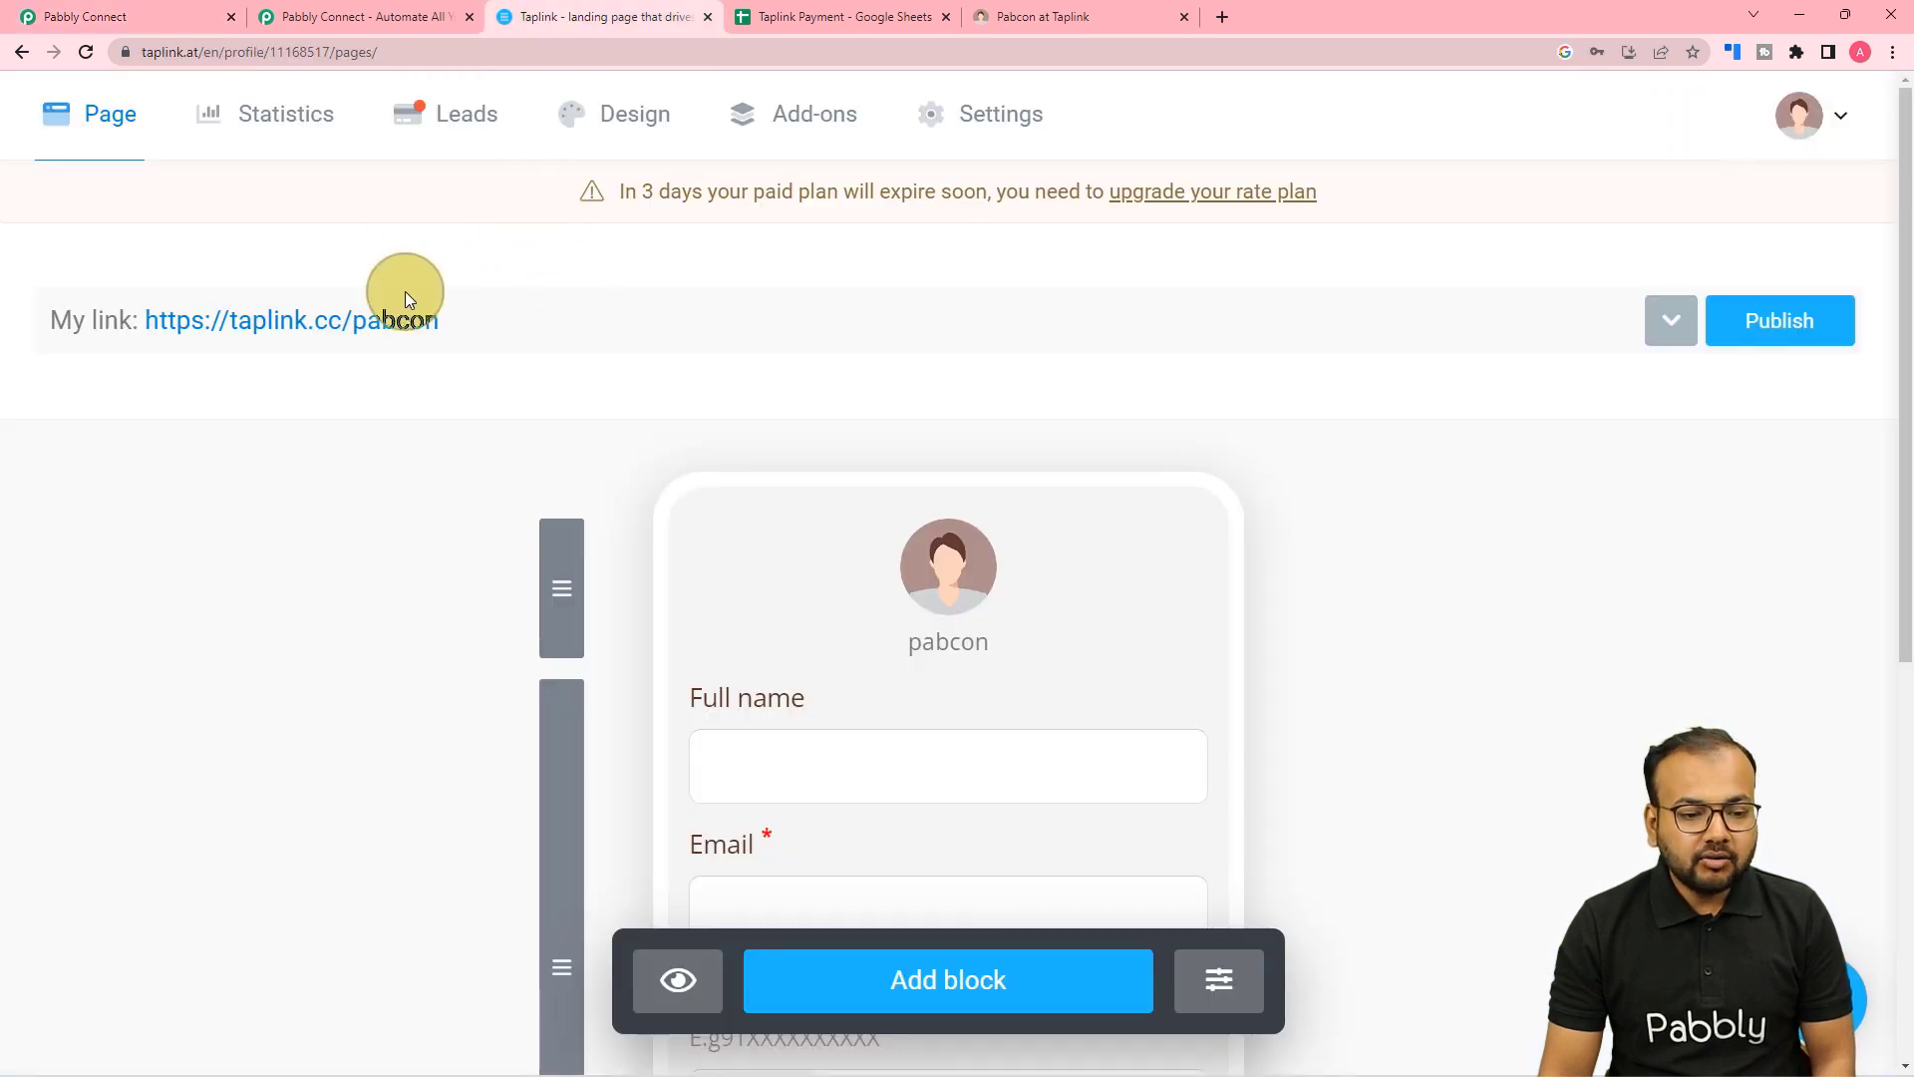
Find Taplink's Webhooks add-on and clear its existing New payment link.
click(808, 121)
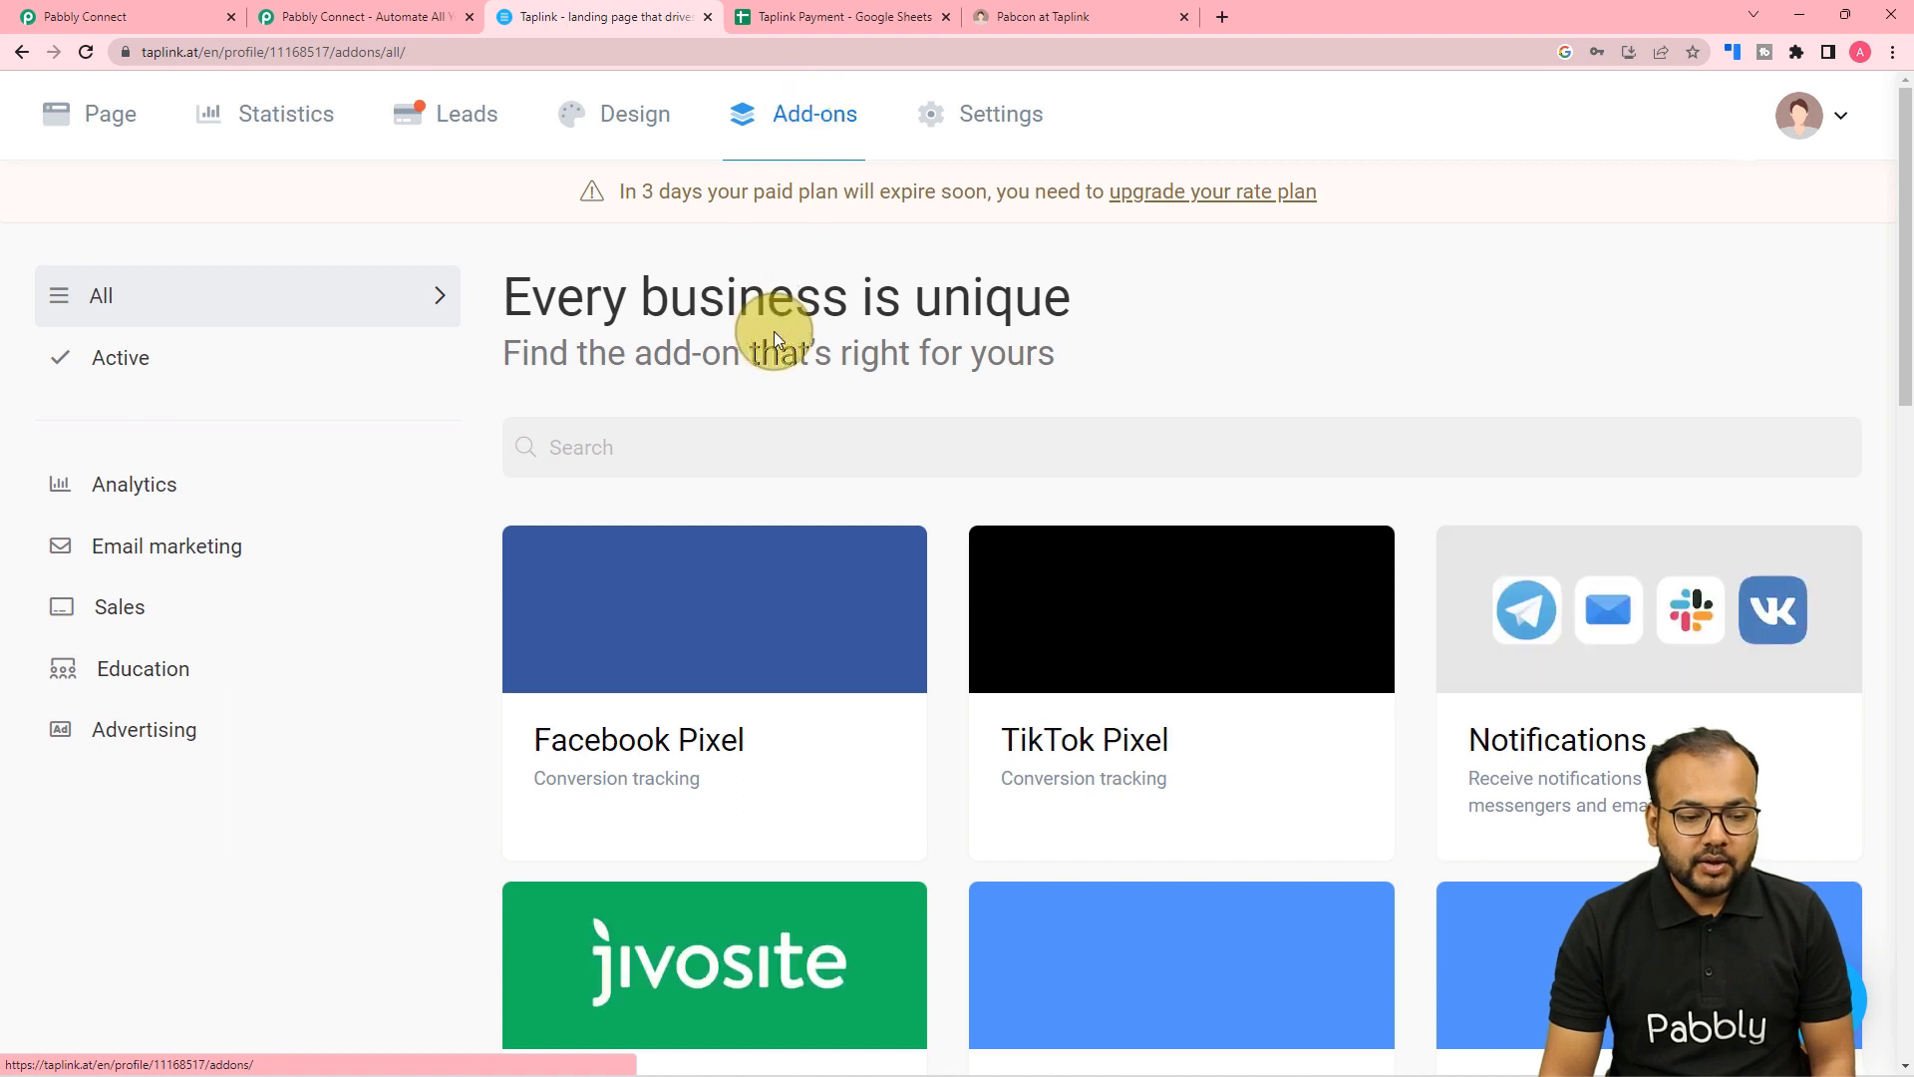
scroll(775, 339, down, 1)
click(735, 352)
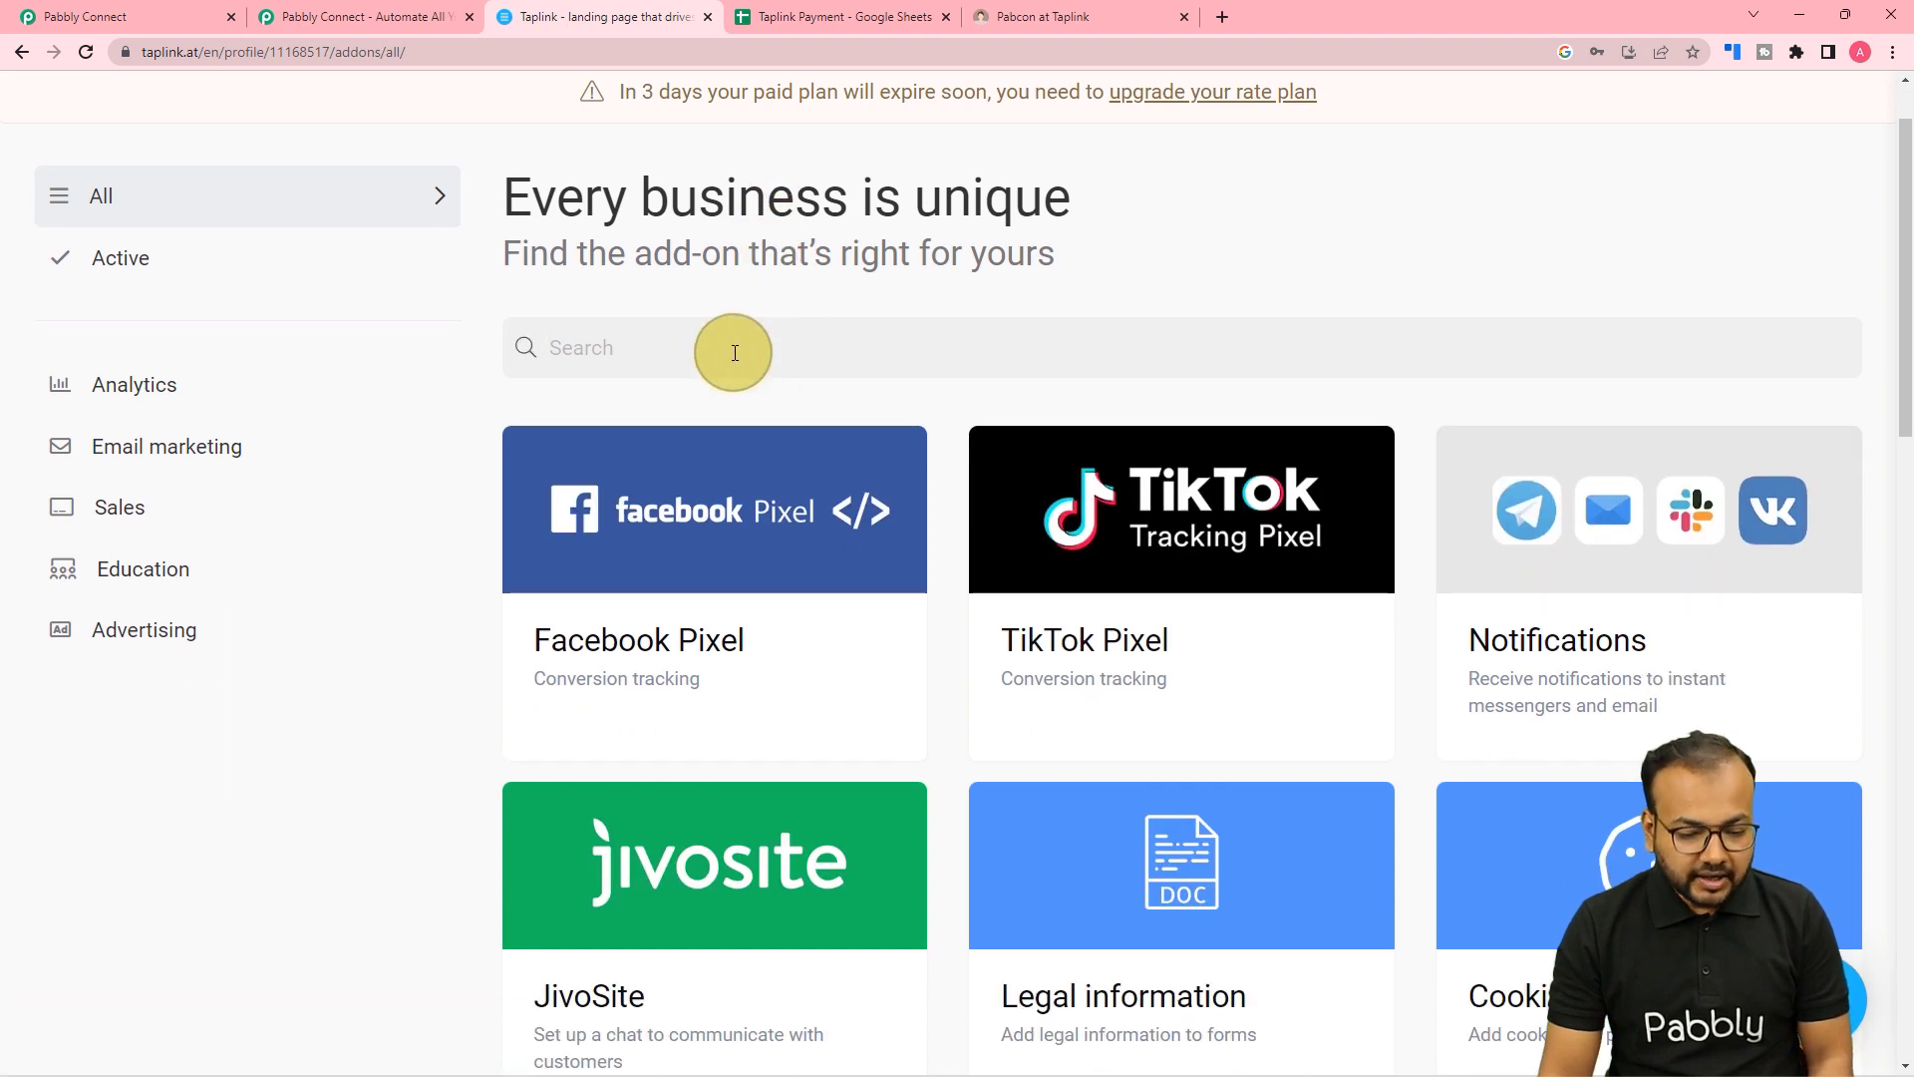
text(web)
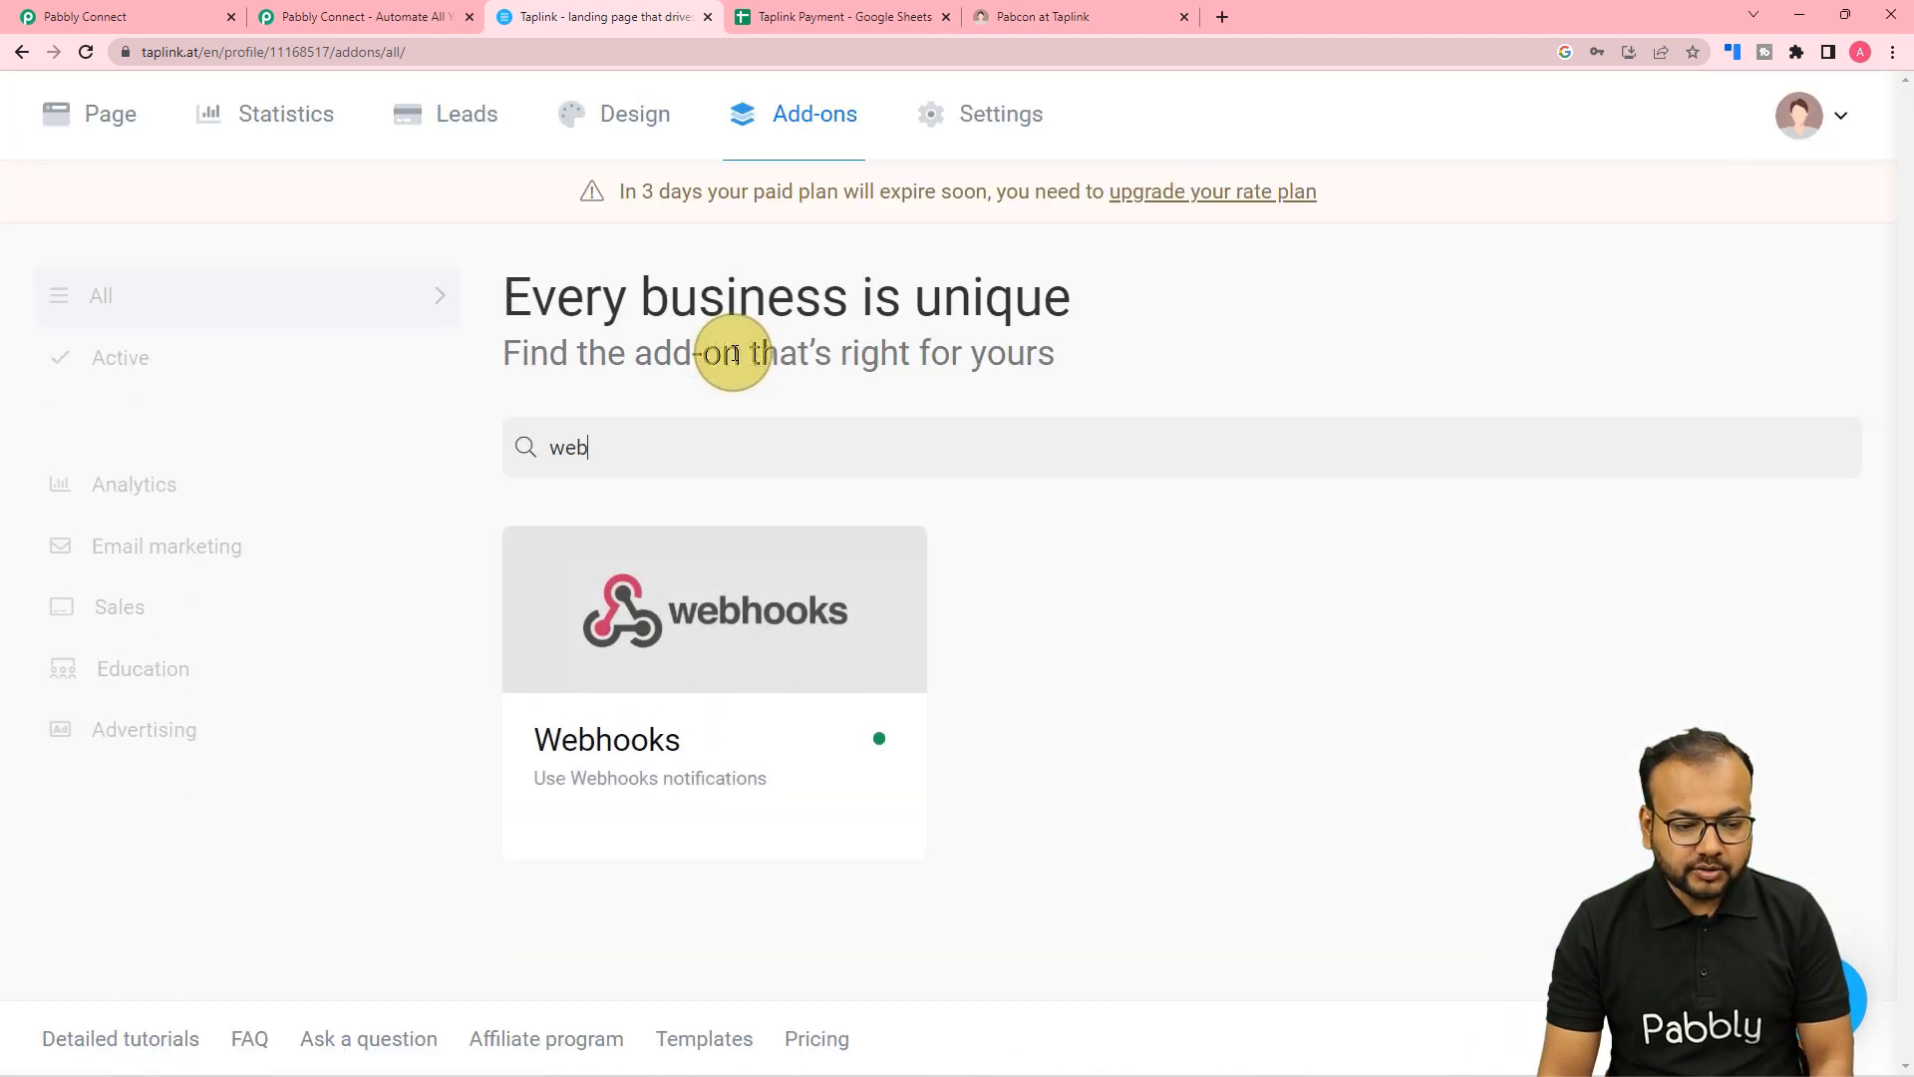
click(674, 702)
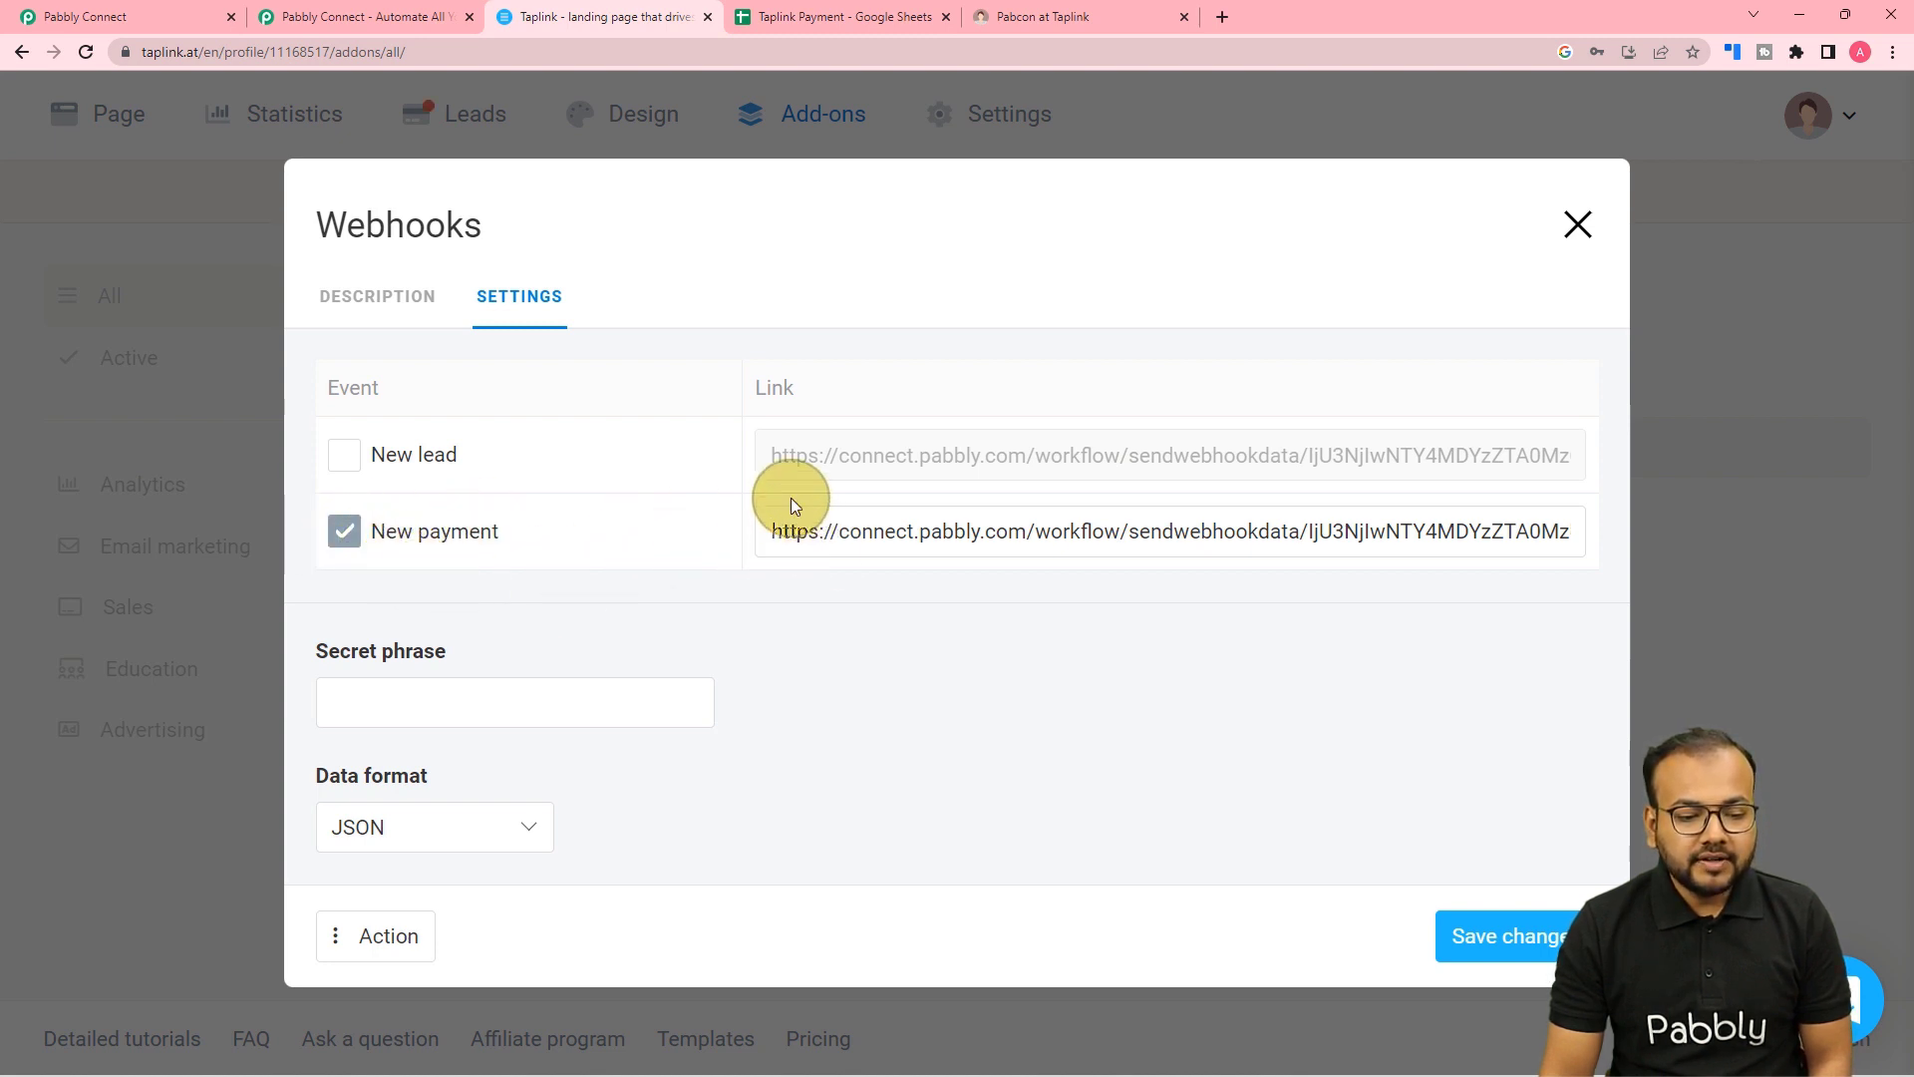
click(790, 535)
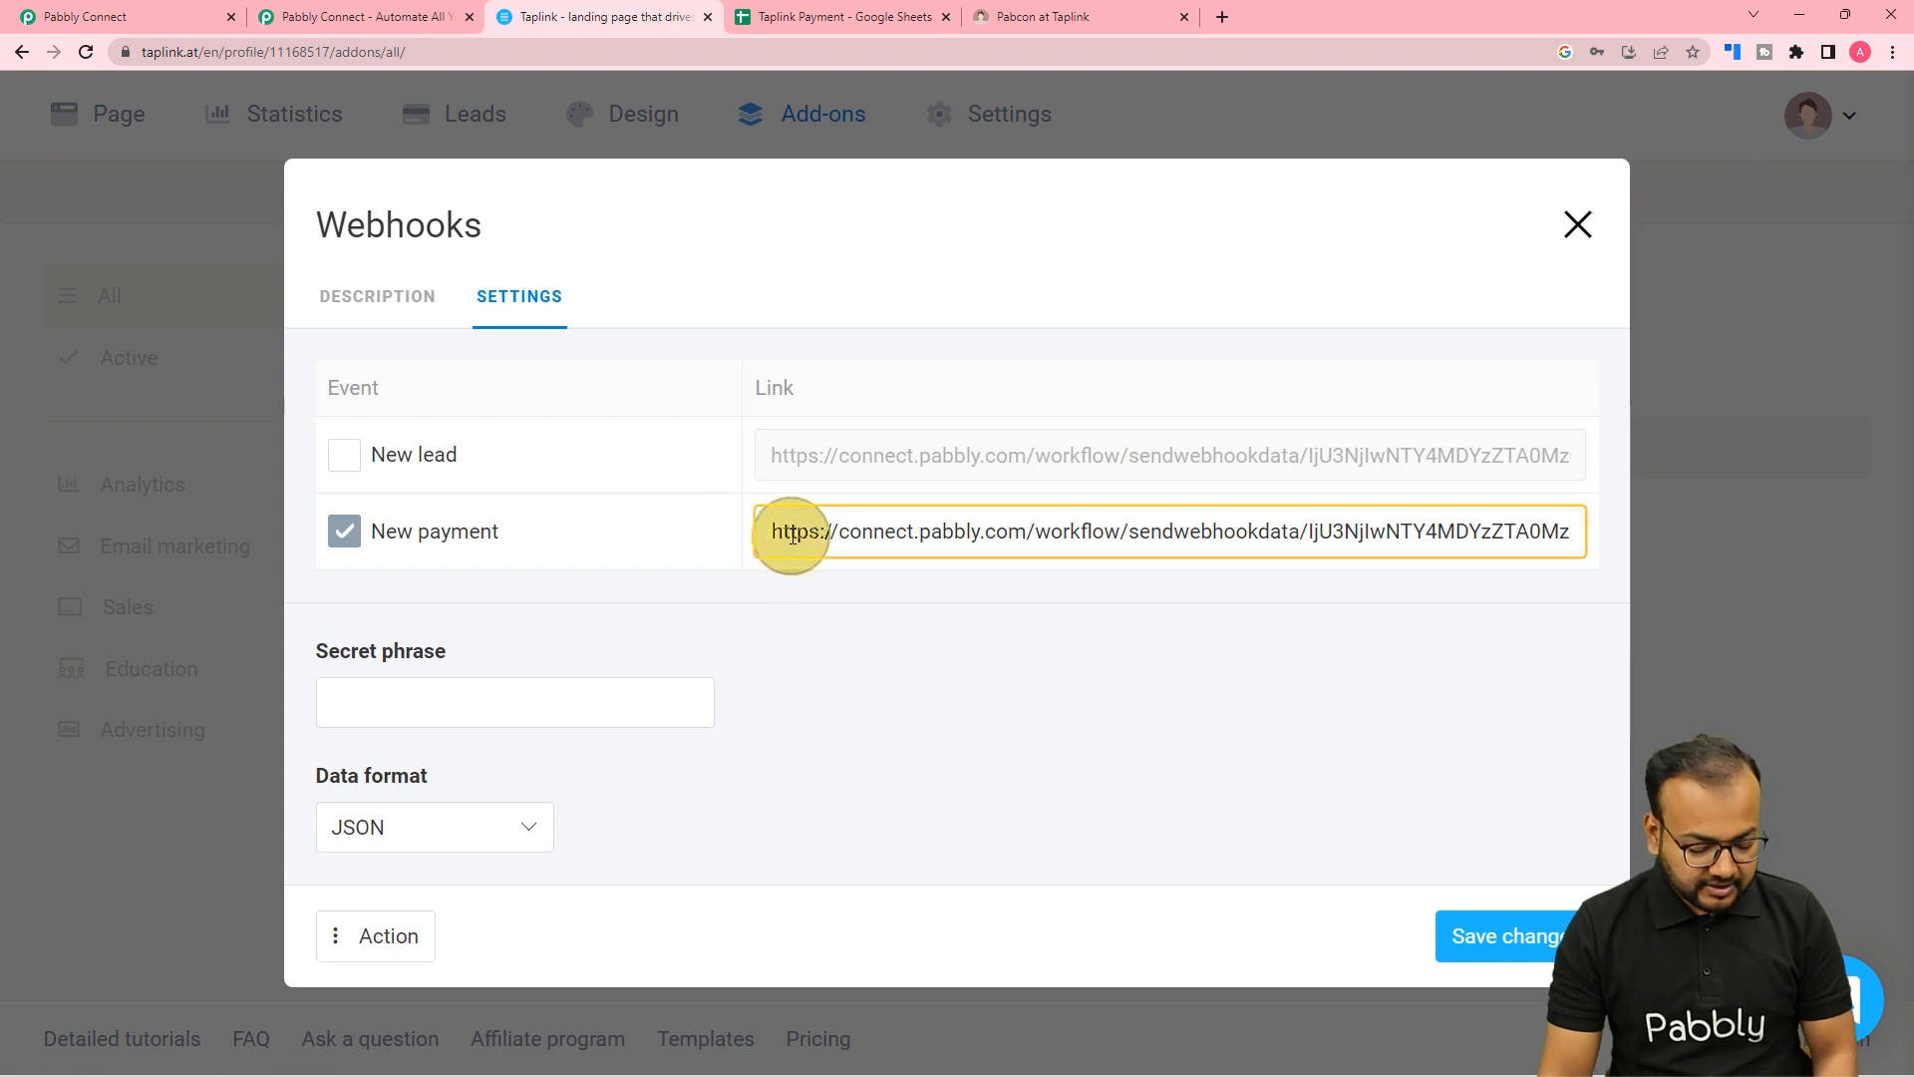
key(ctrl+a)
key(BackSpace)
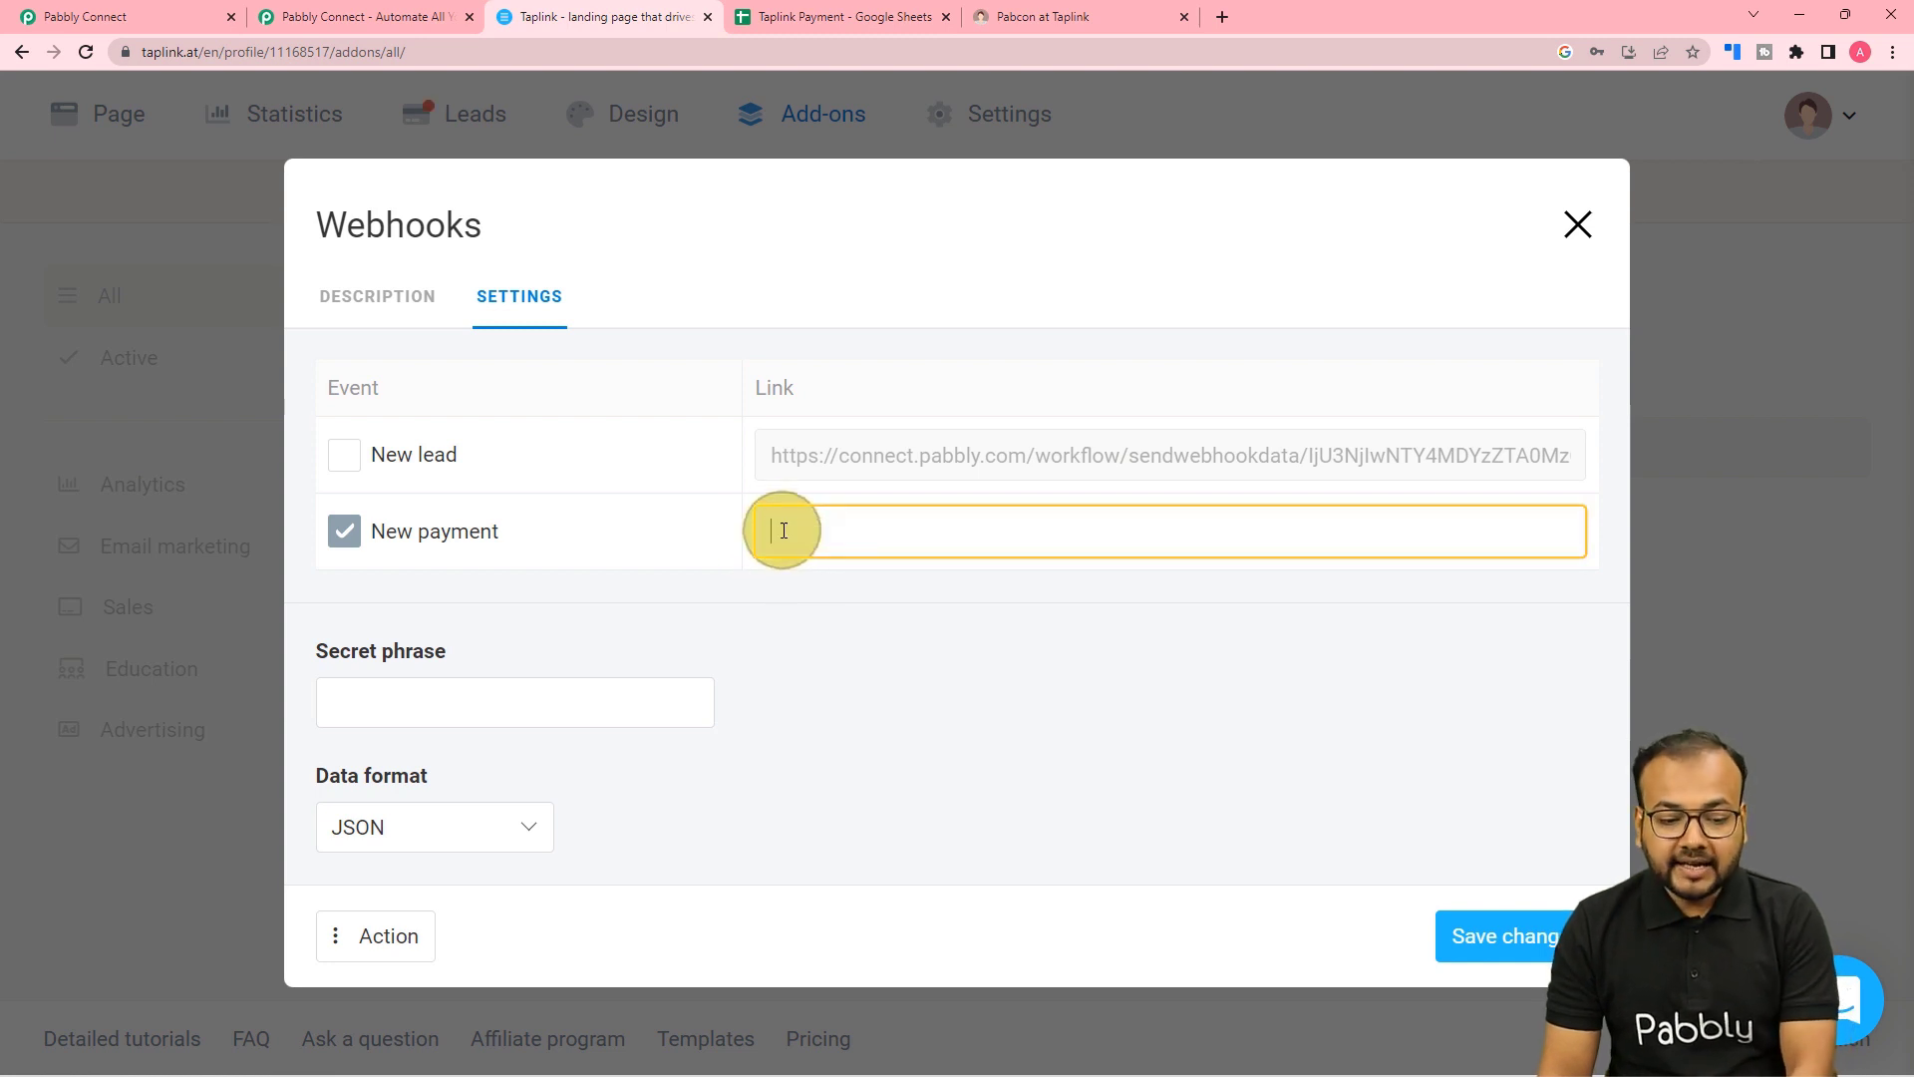
click(856, 609)
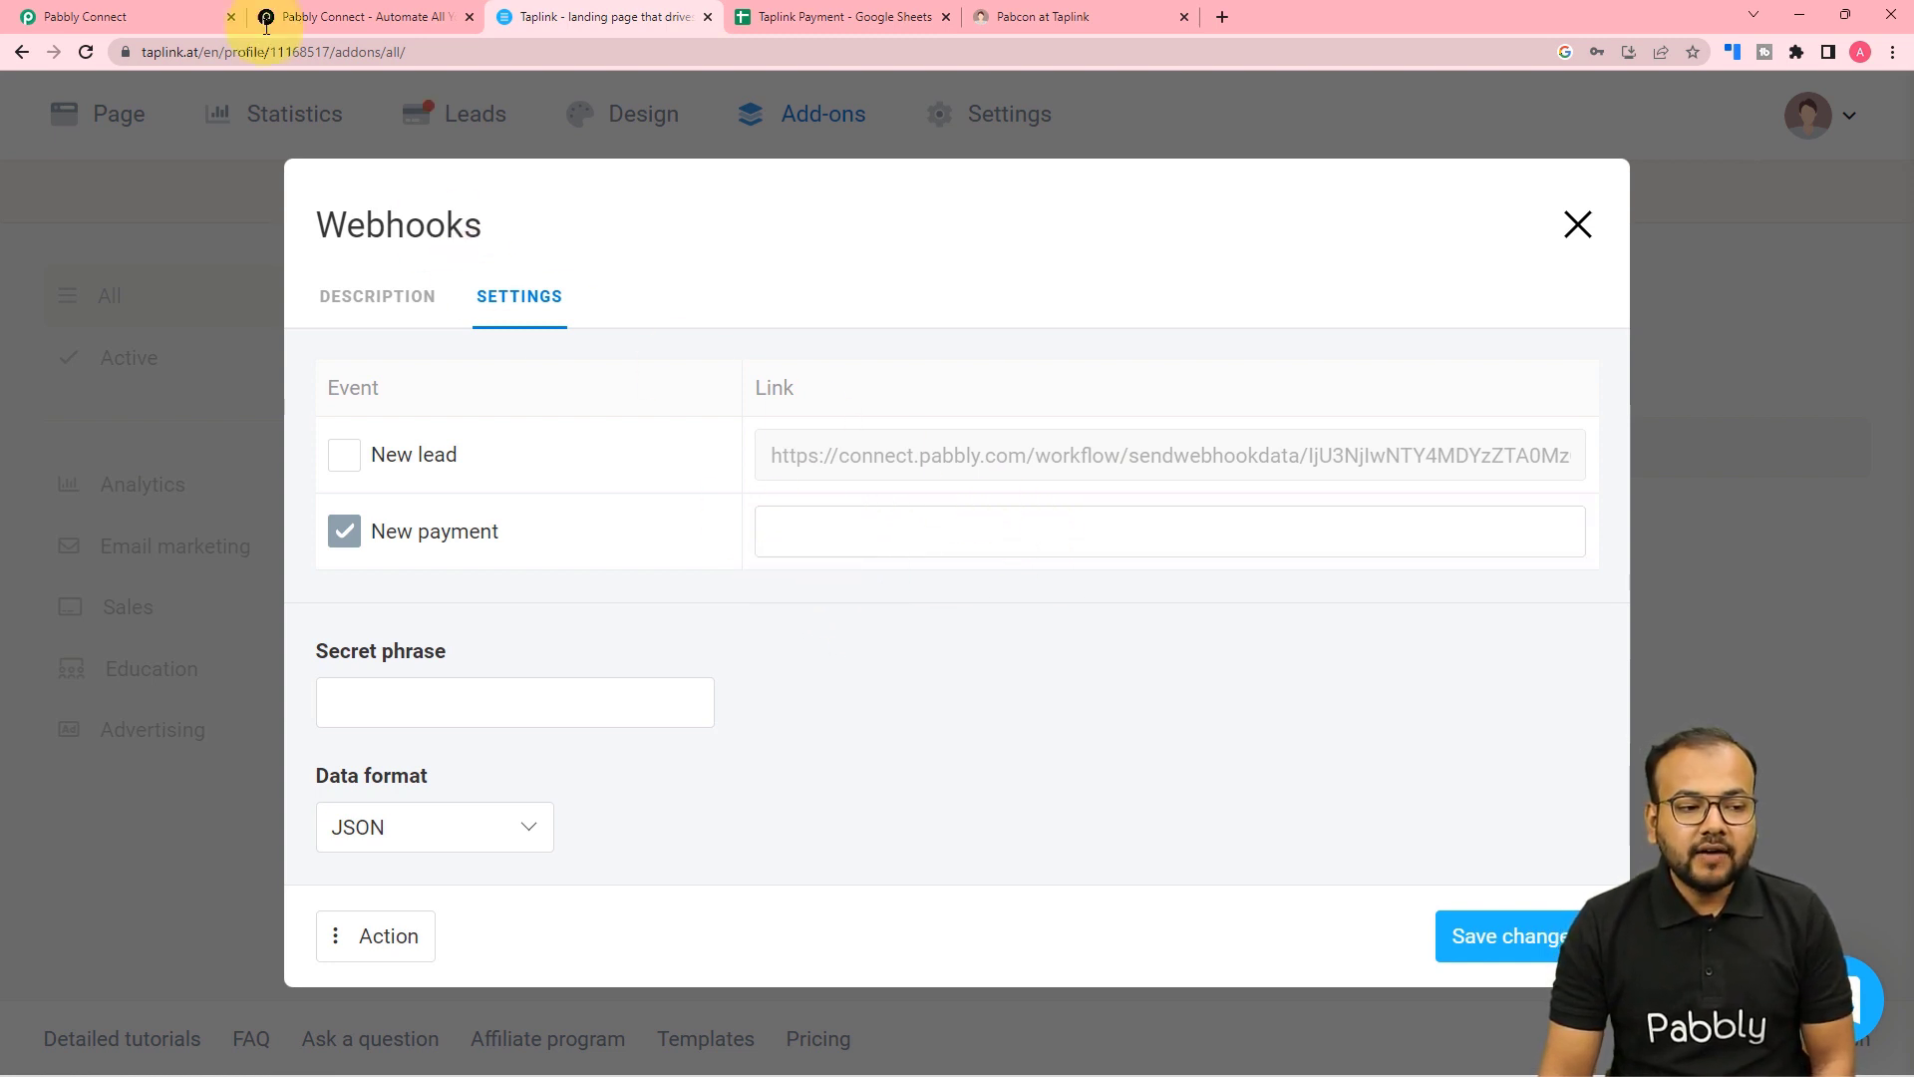
Paste Pabbly's webhook URL as the New payment link and save the add-on settings.
click(165, 16)
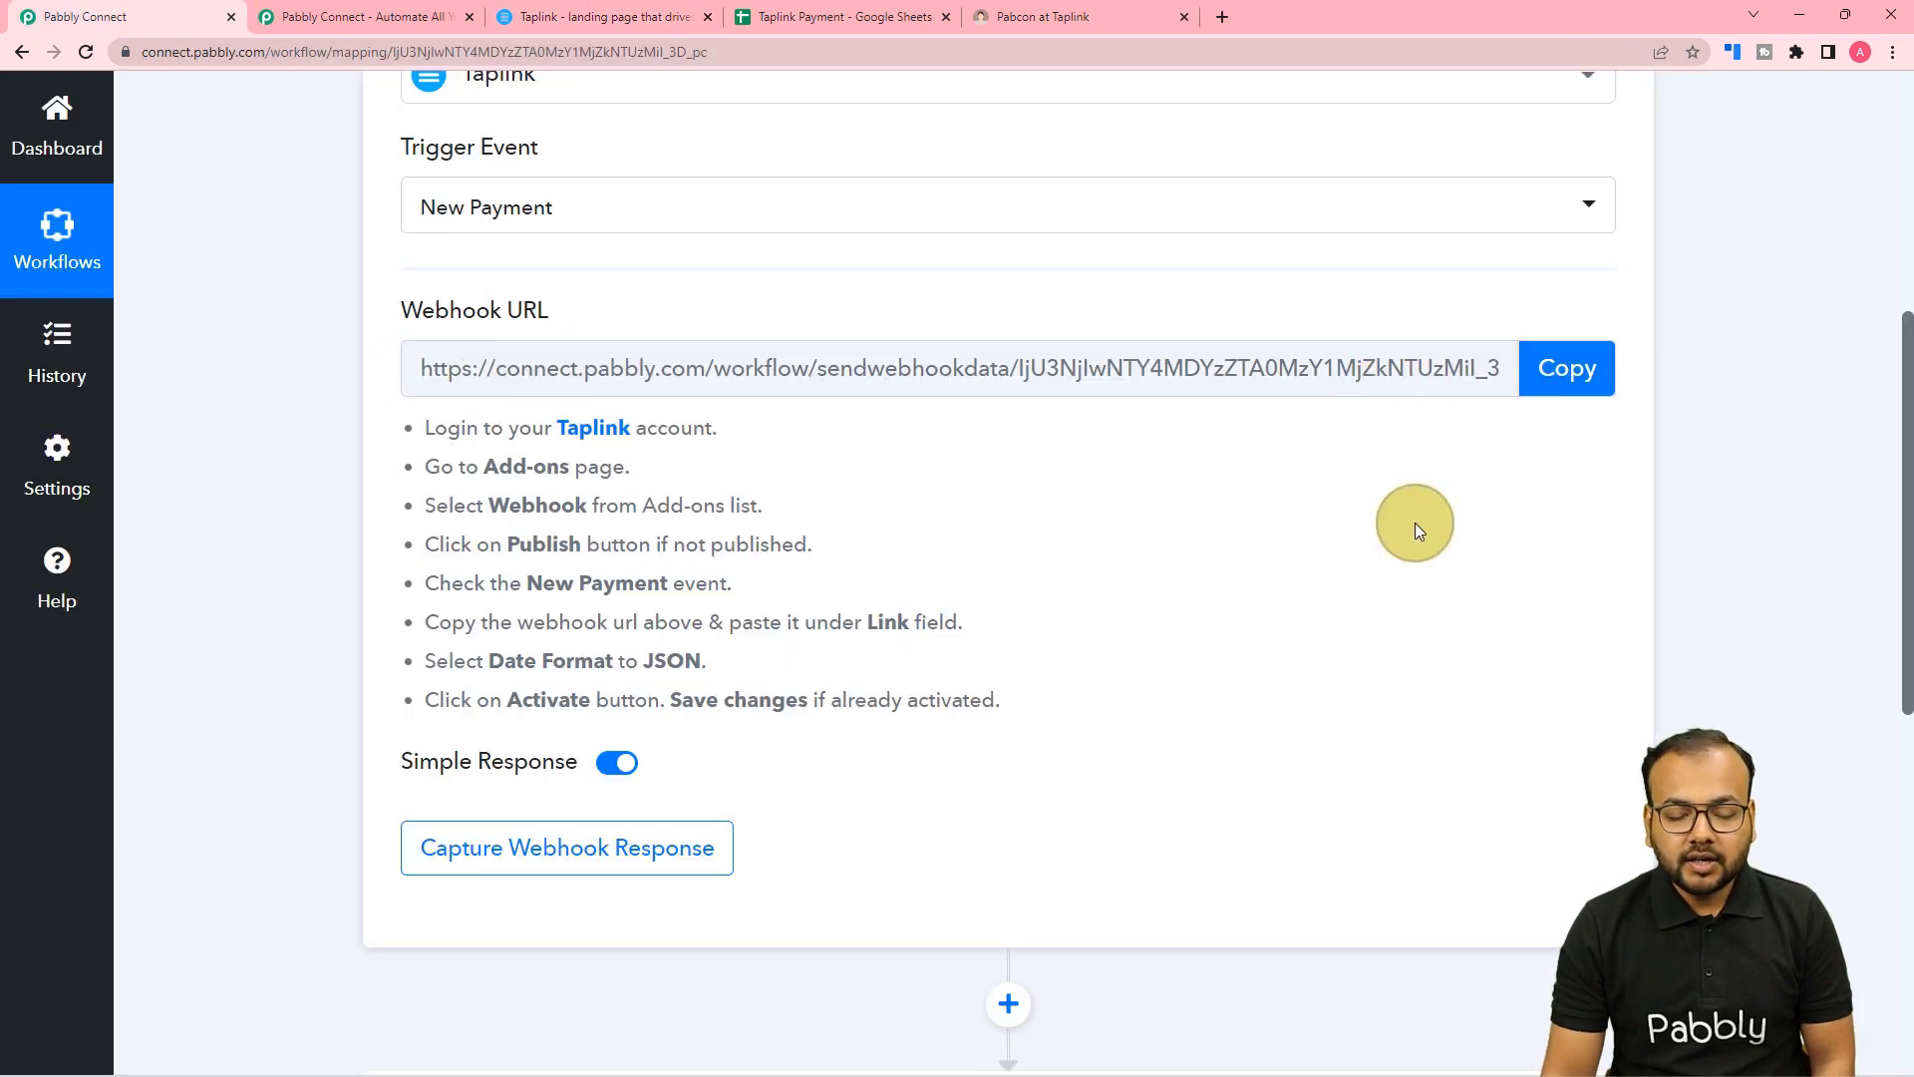
click(1567, 395)
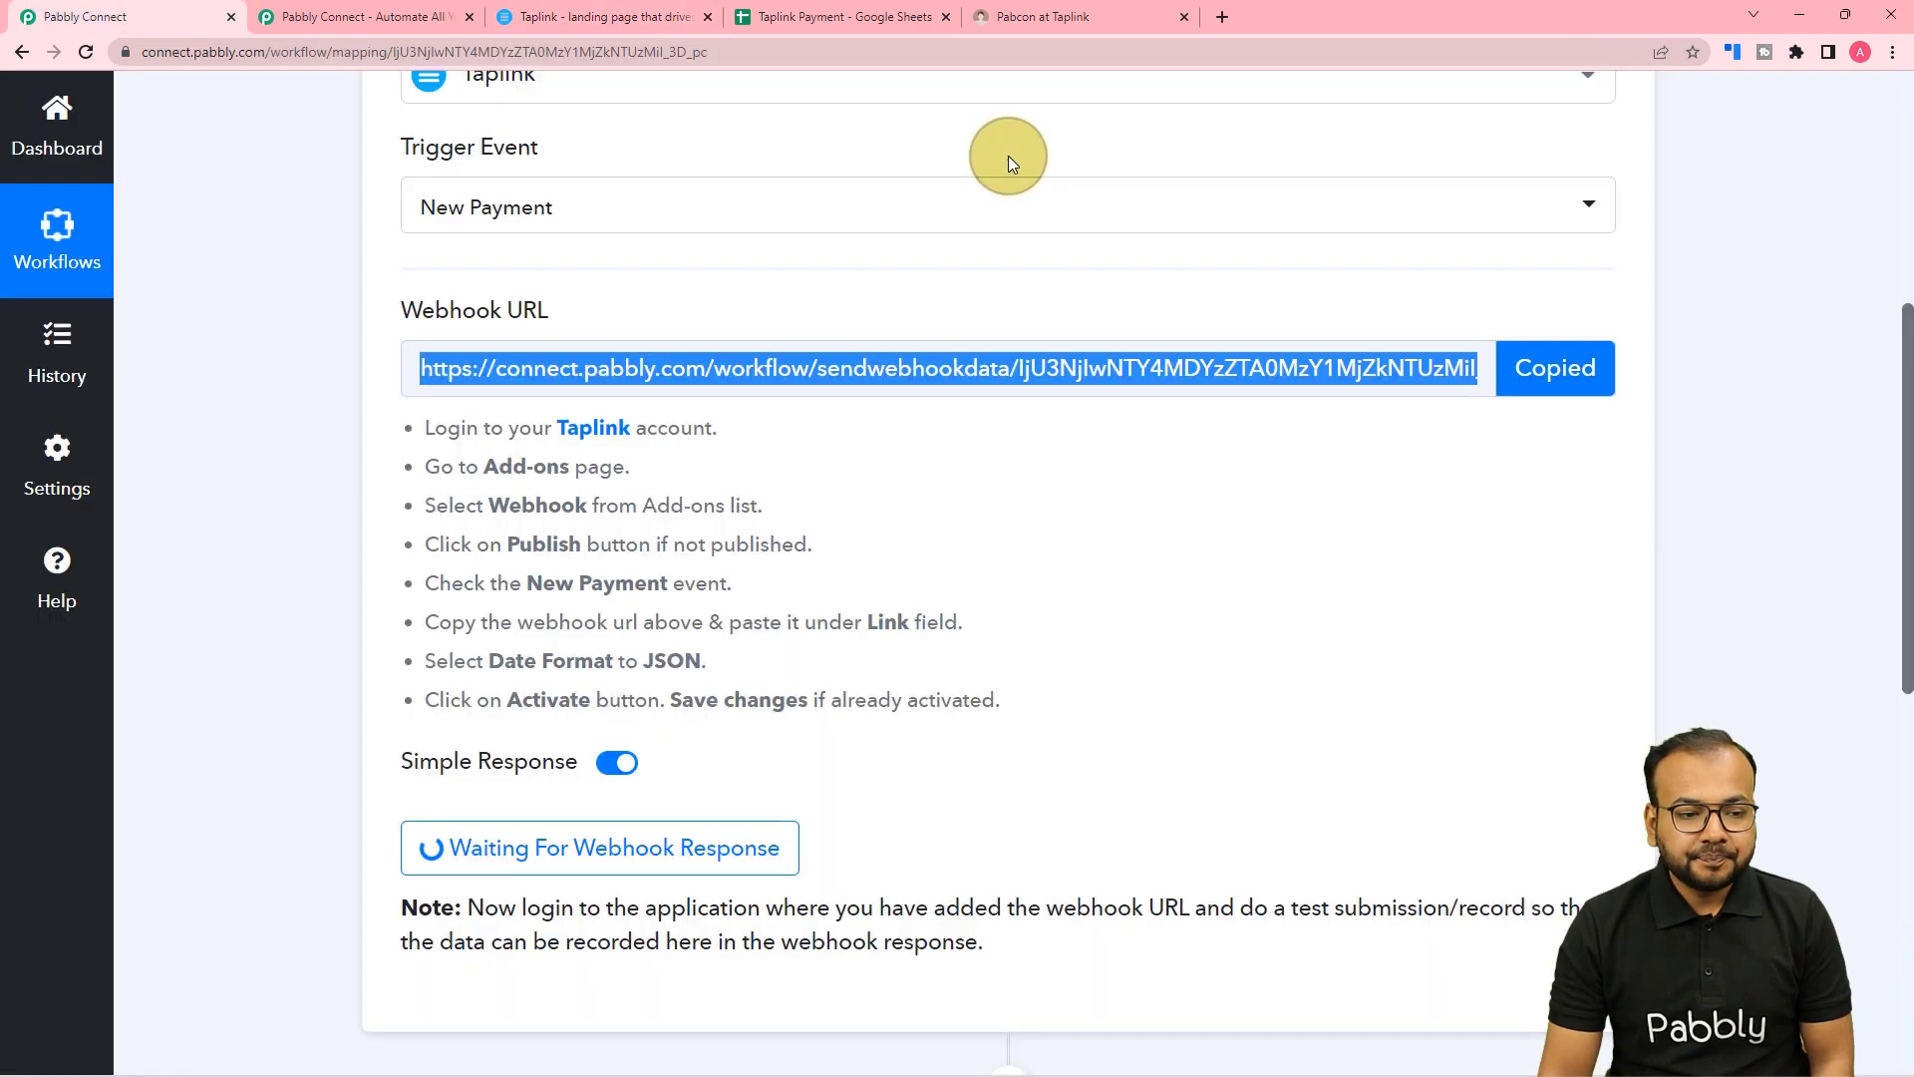
click(578, 16)
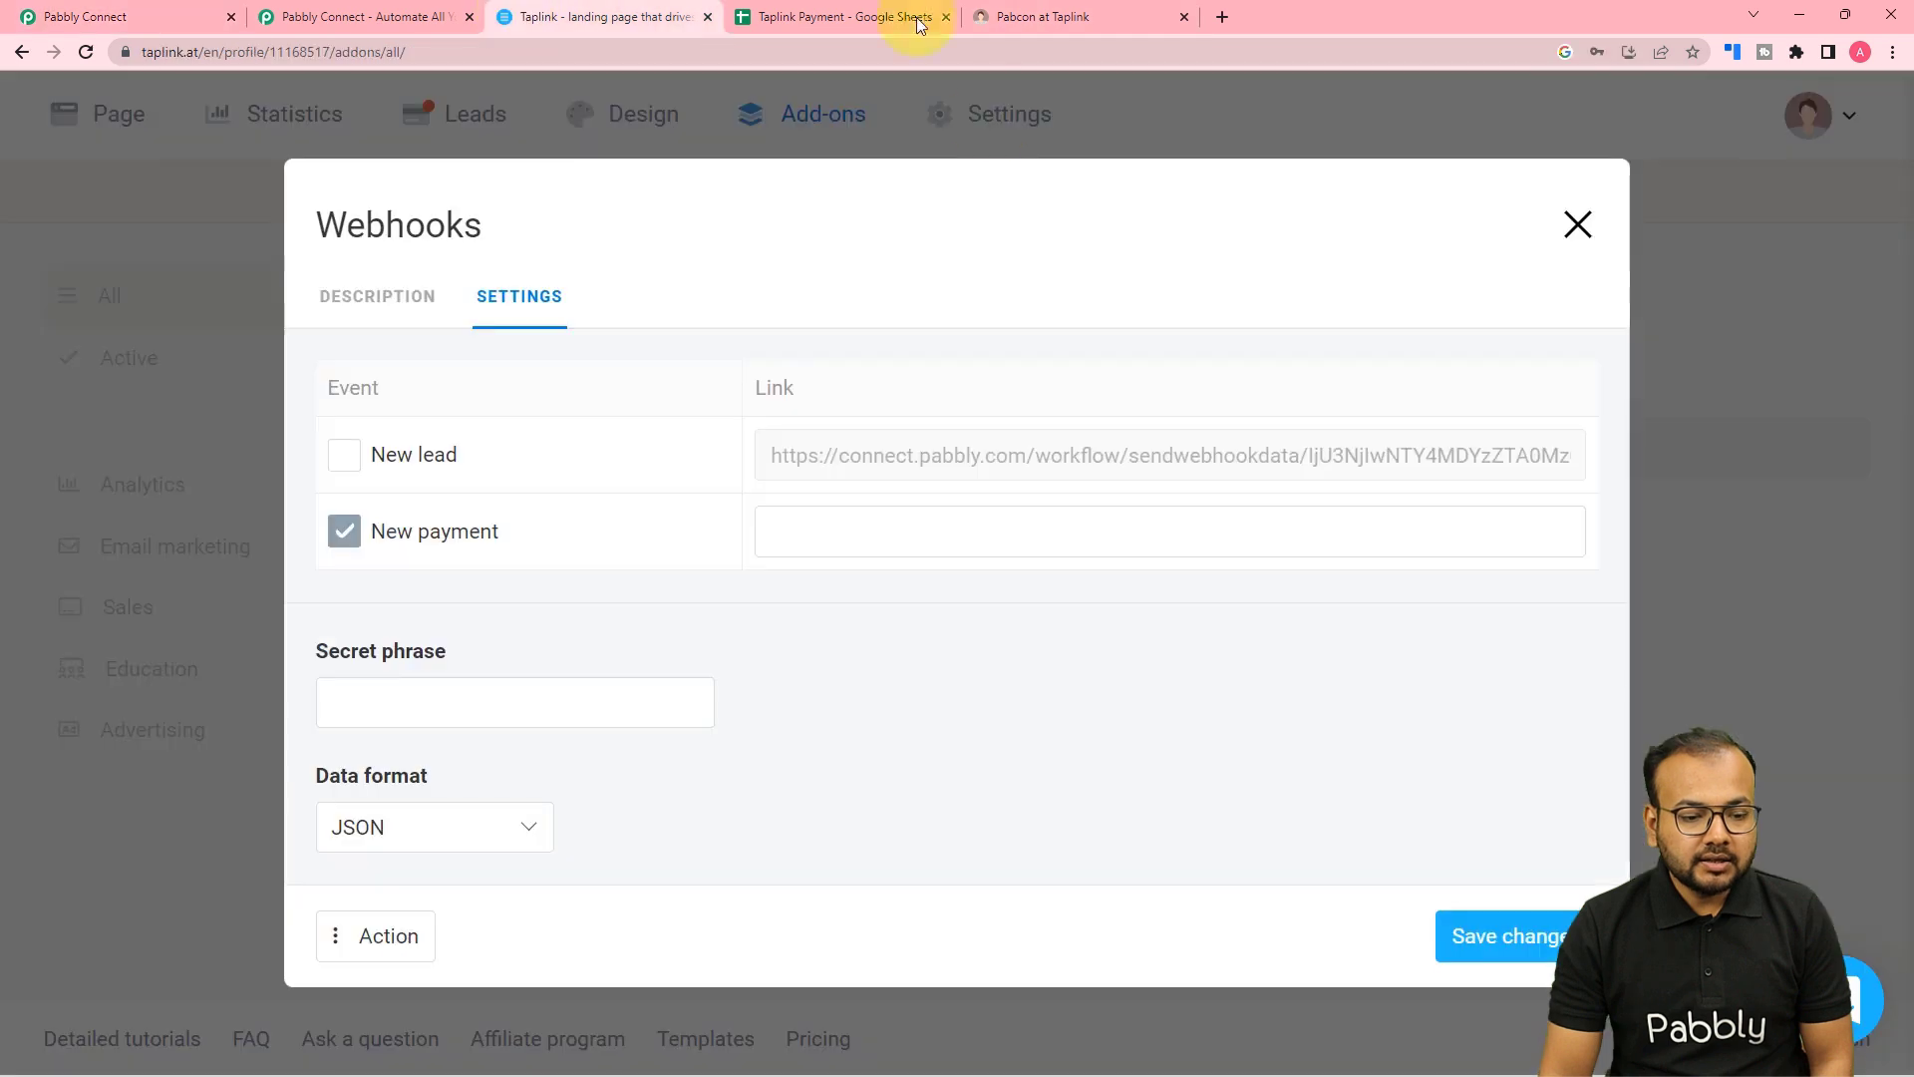
right_click(870, 524)
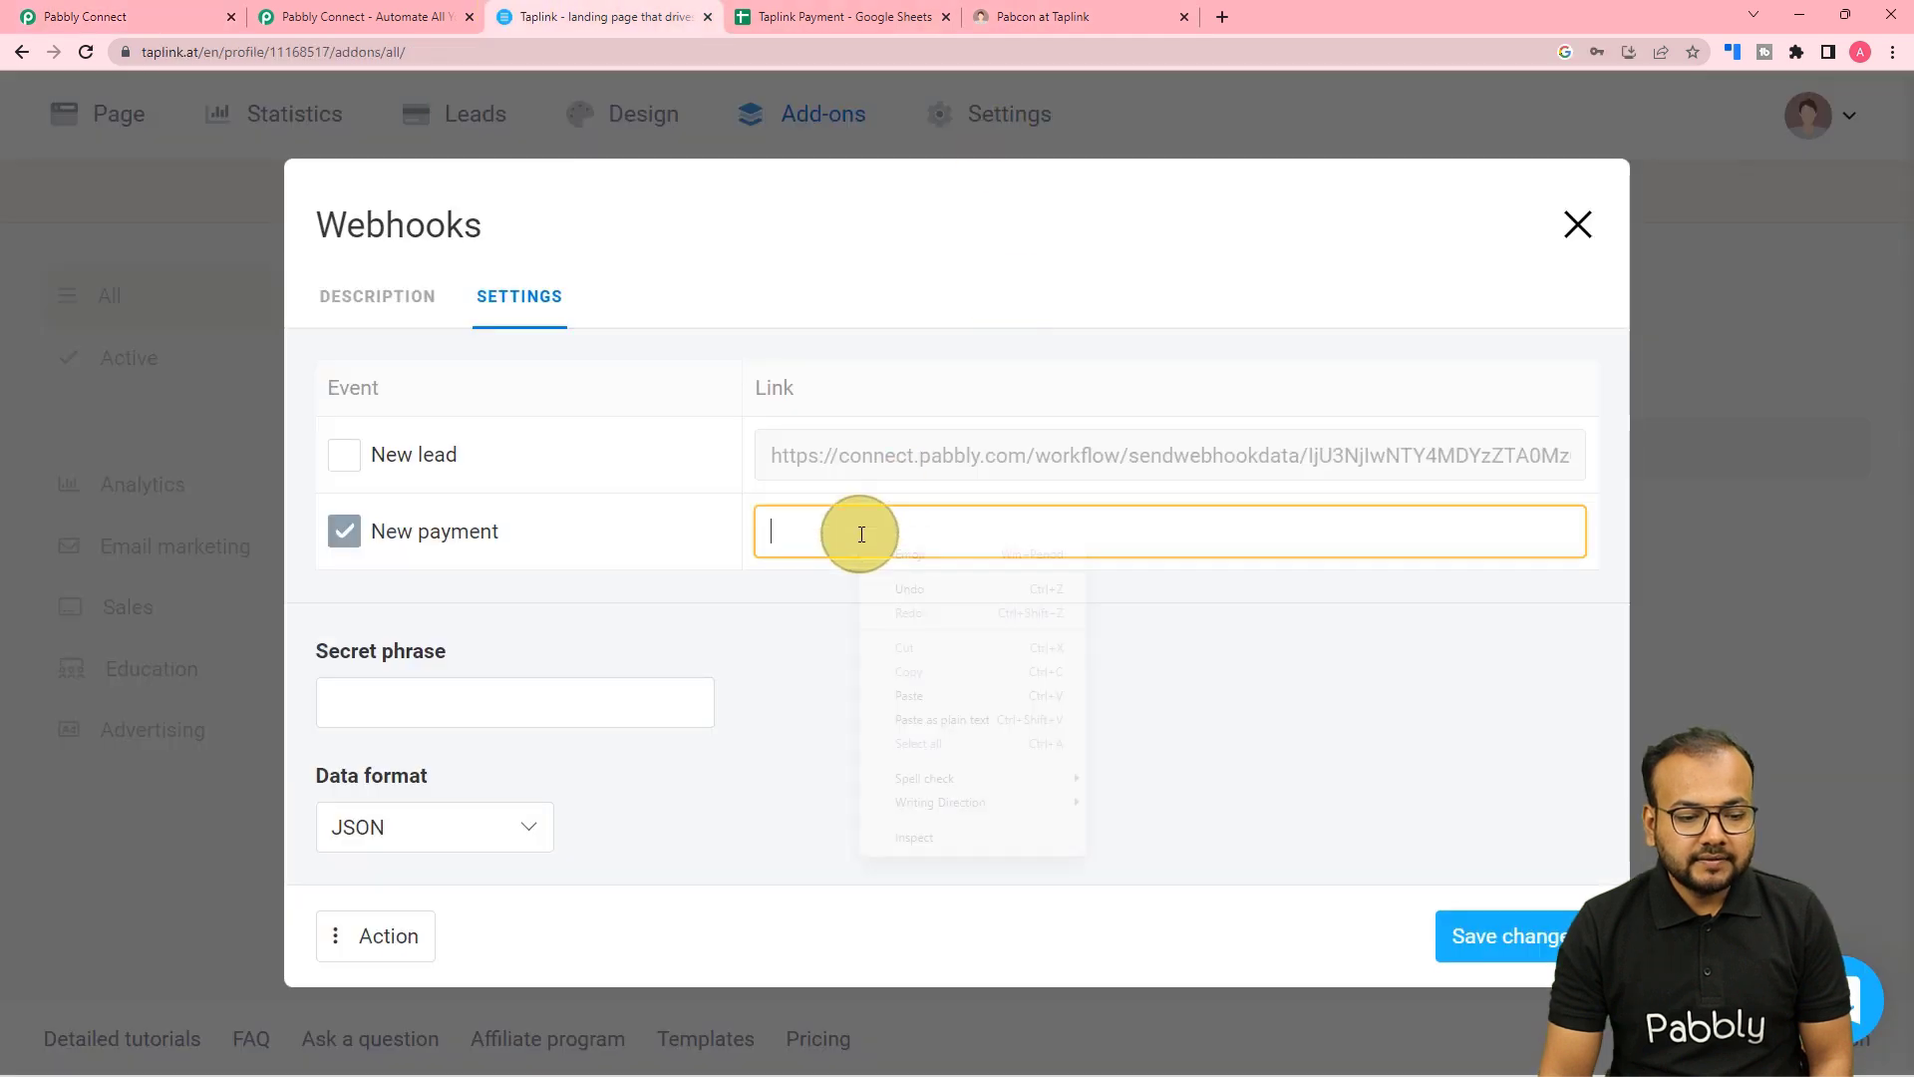
click(878, 688)
click(877, 689)
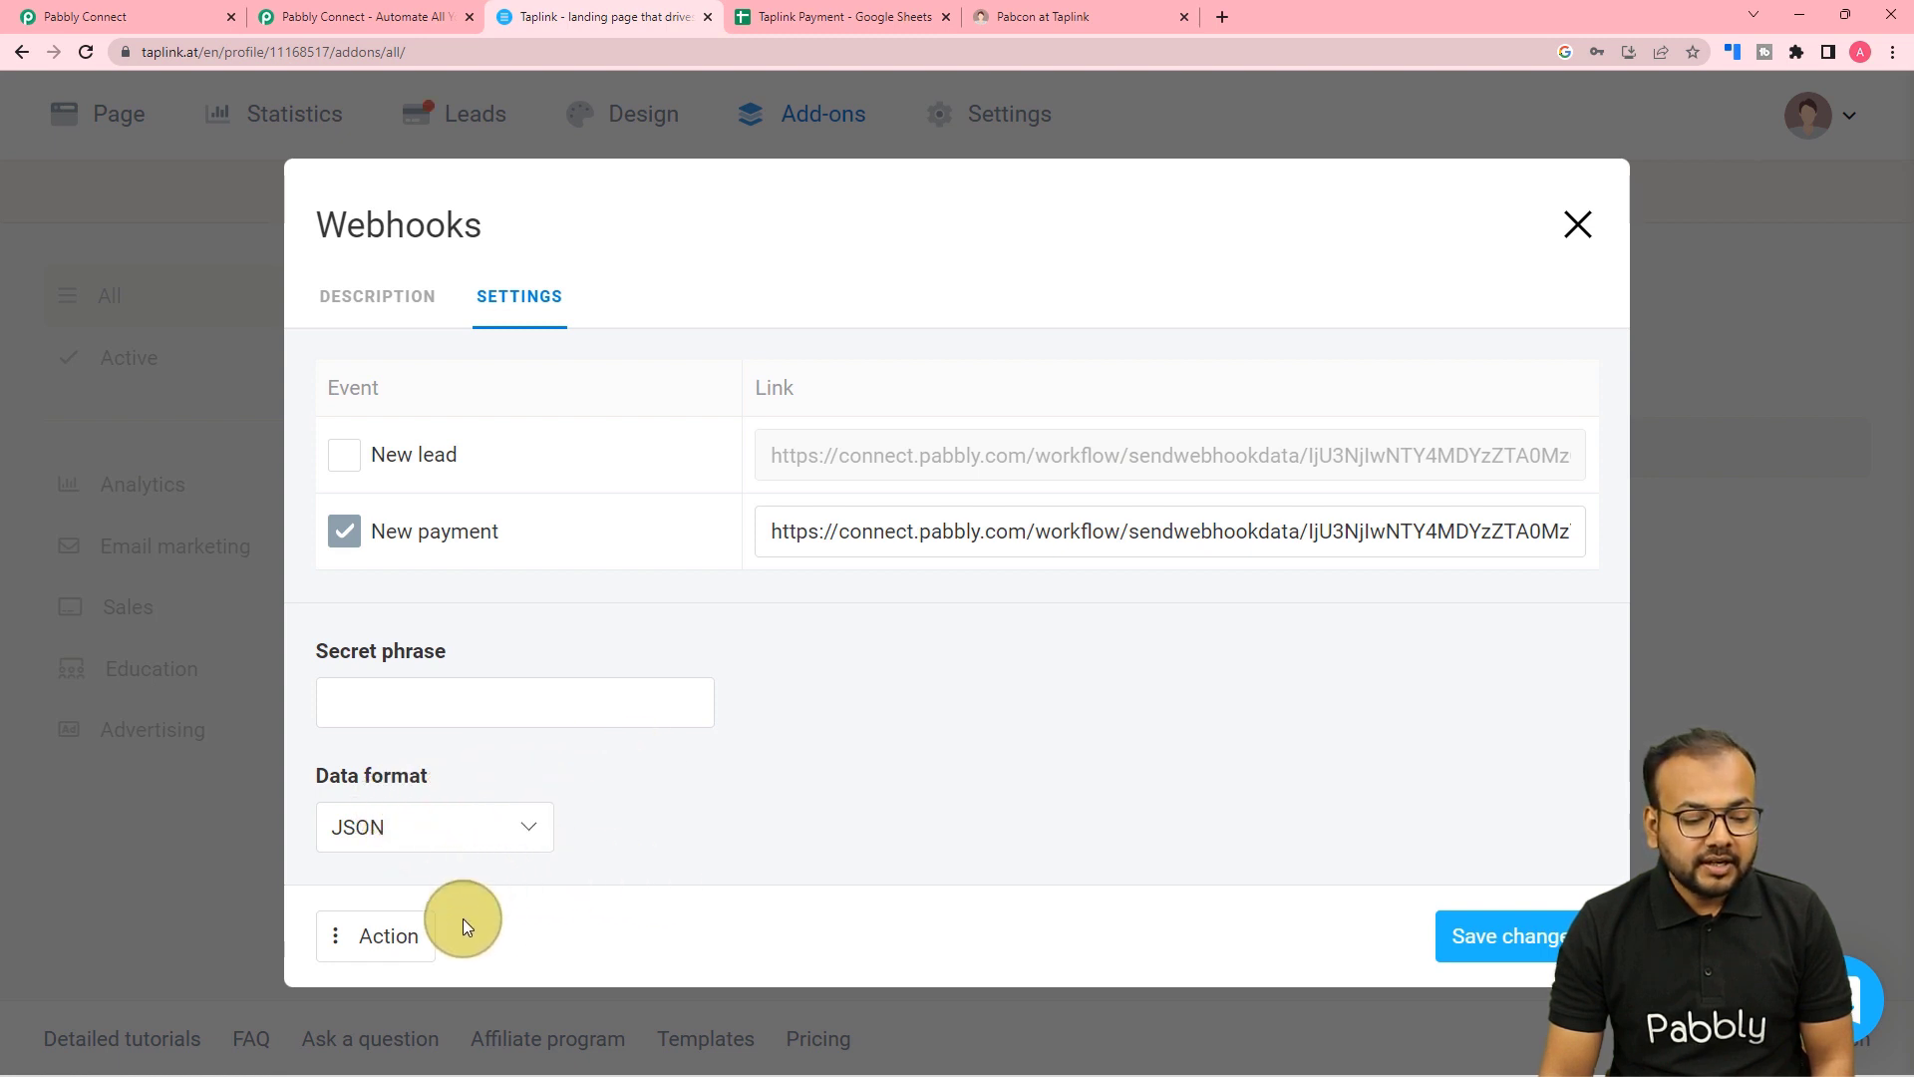
click(364, 943)
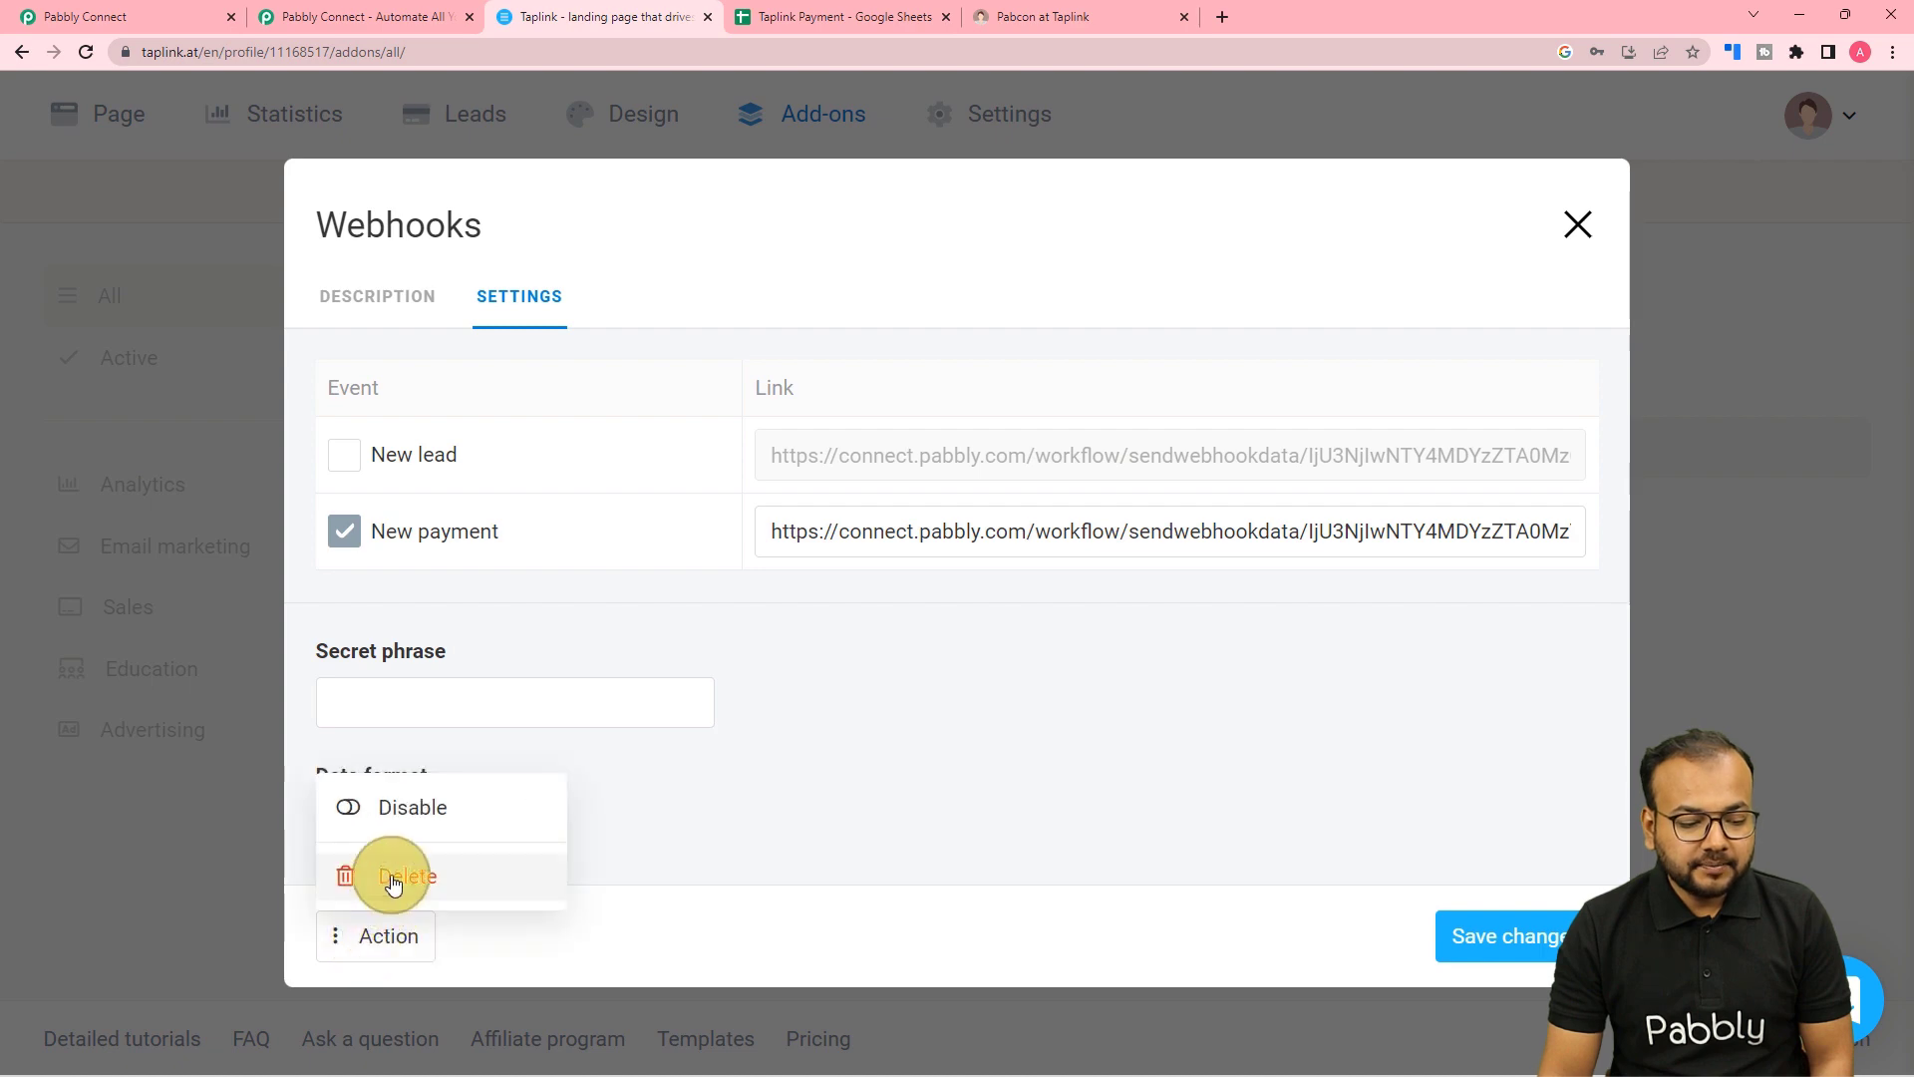
click(1483, 940)
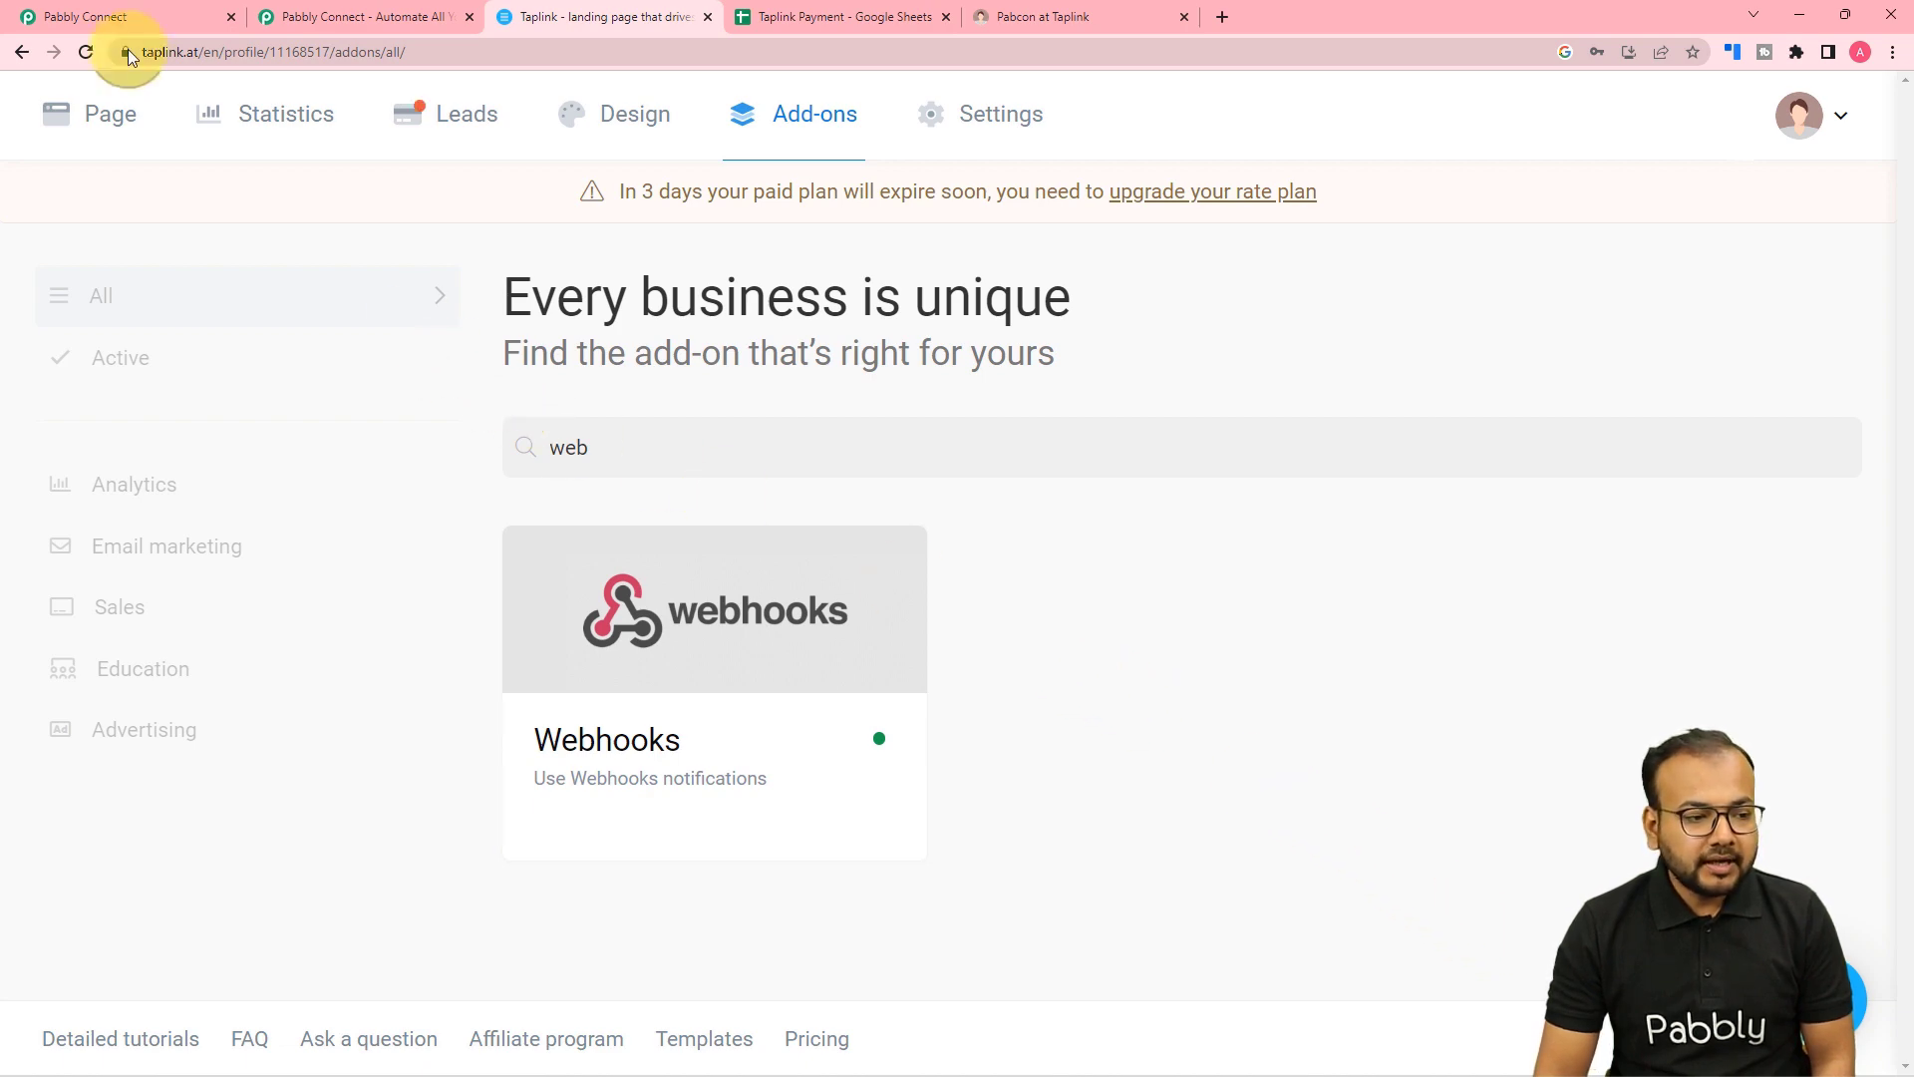
click(134, 22)
scroll(392, 488, down, 2)
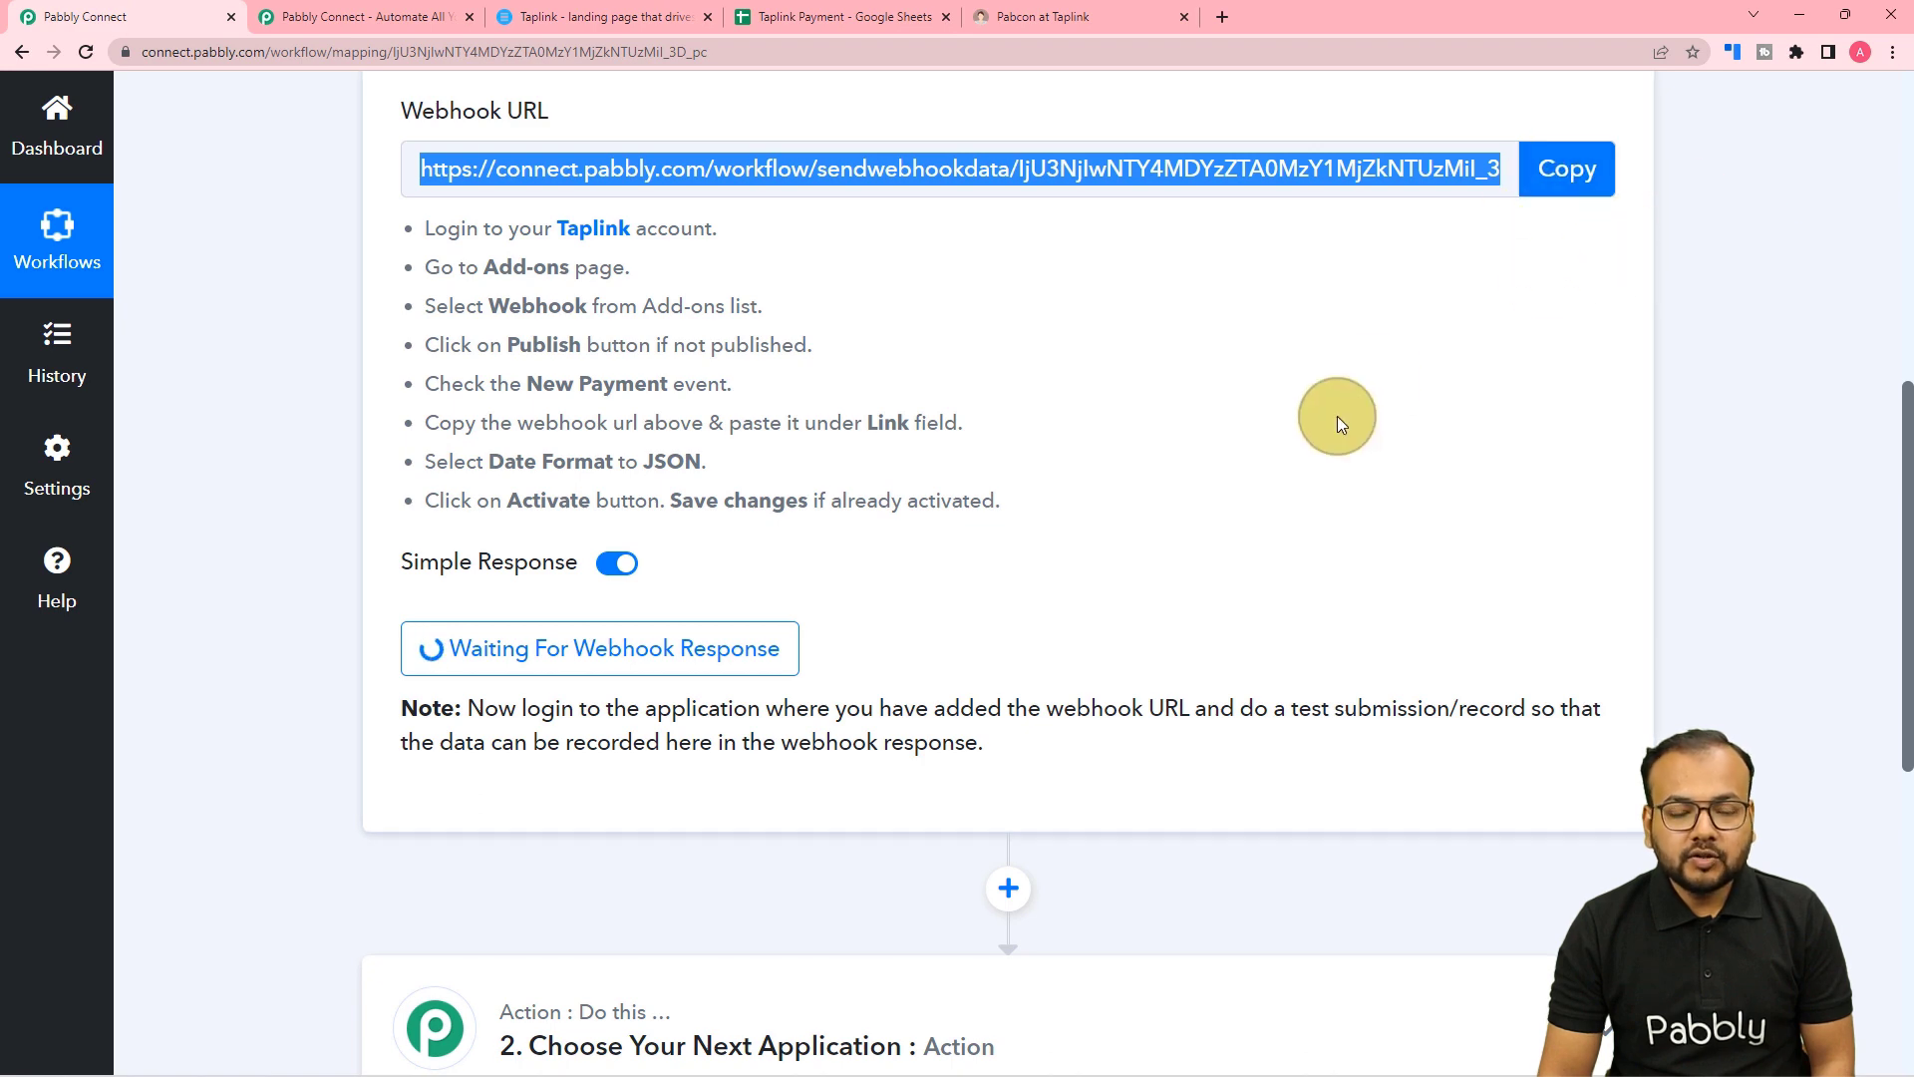
scroll(1337, 415, down, 3)
scroll(1266, 431, up, 1)
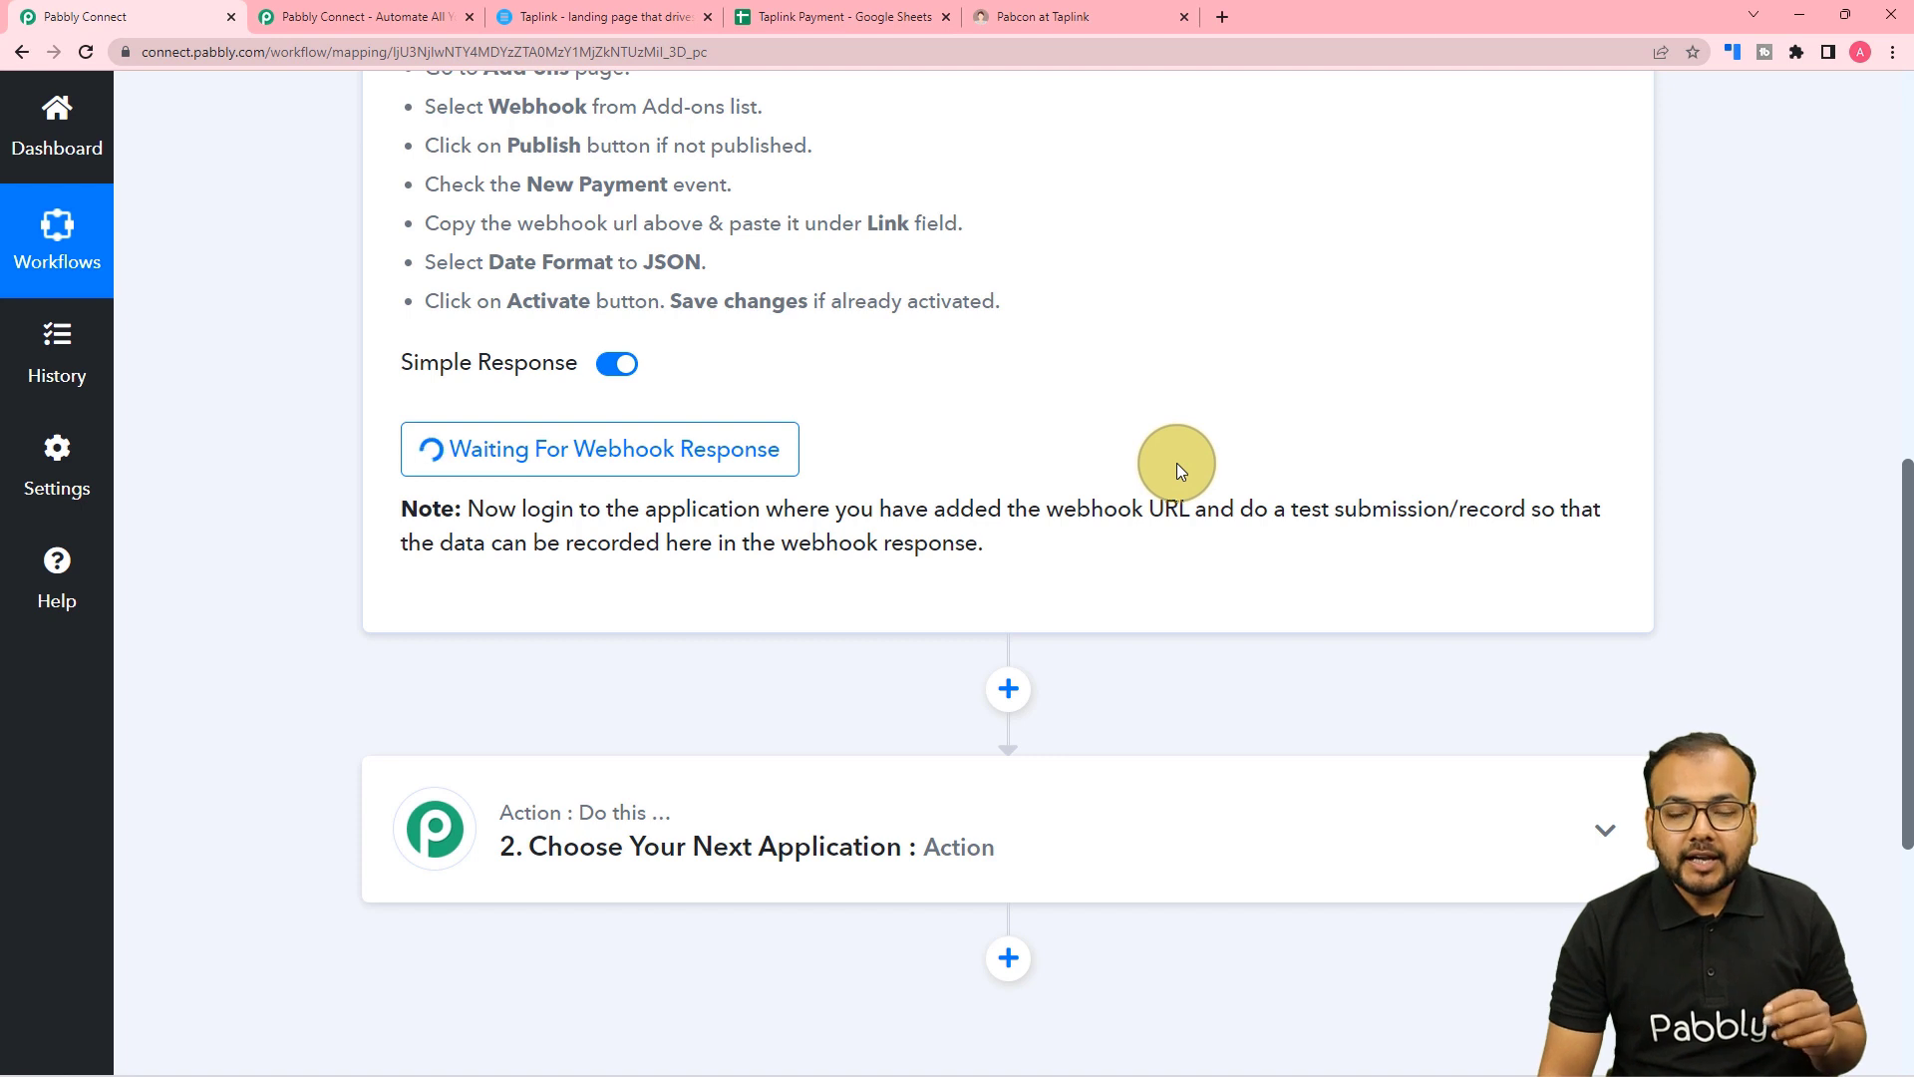
Fill the Pabcon form with a test name, a saved demo email and a mobile number, then submit it.
click(1037, 17)
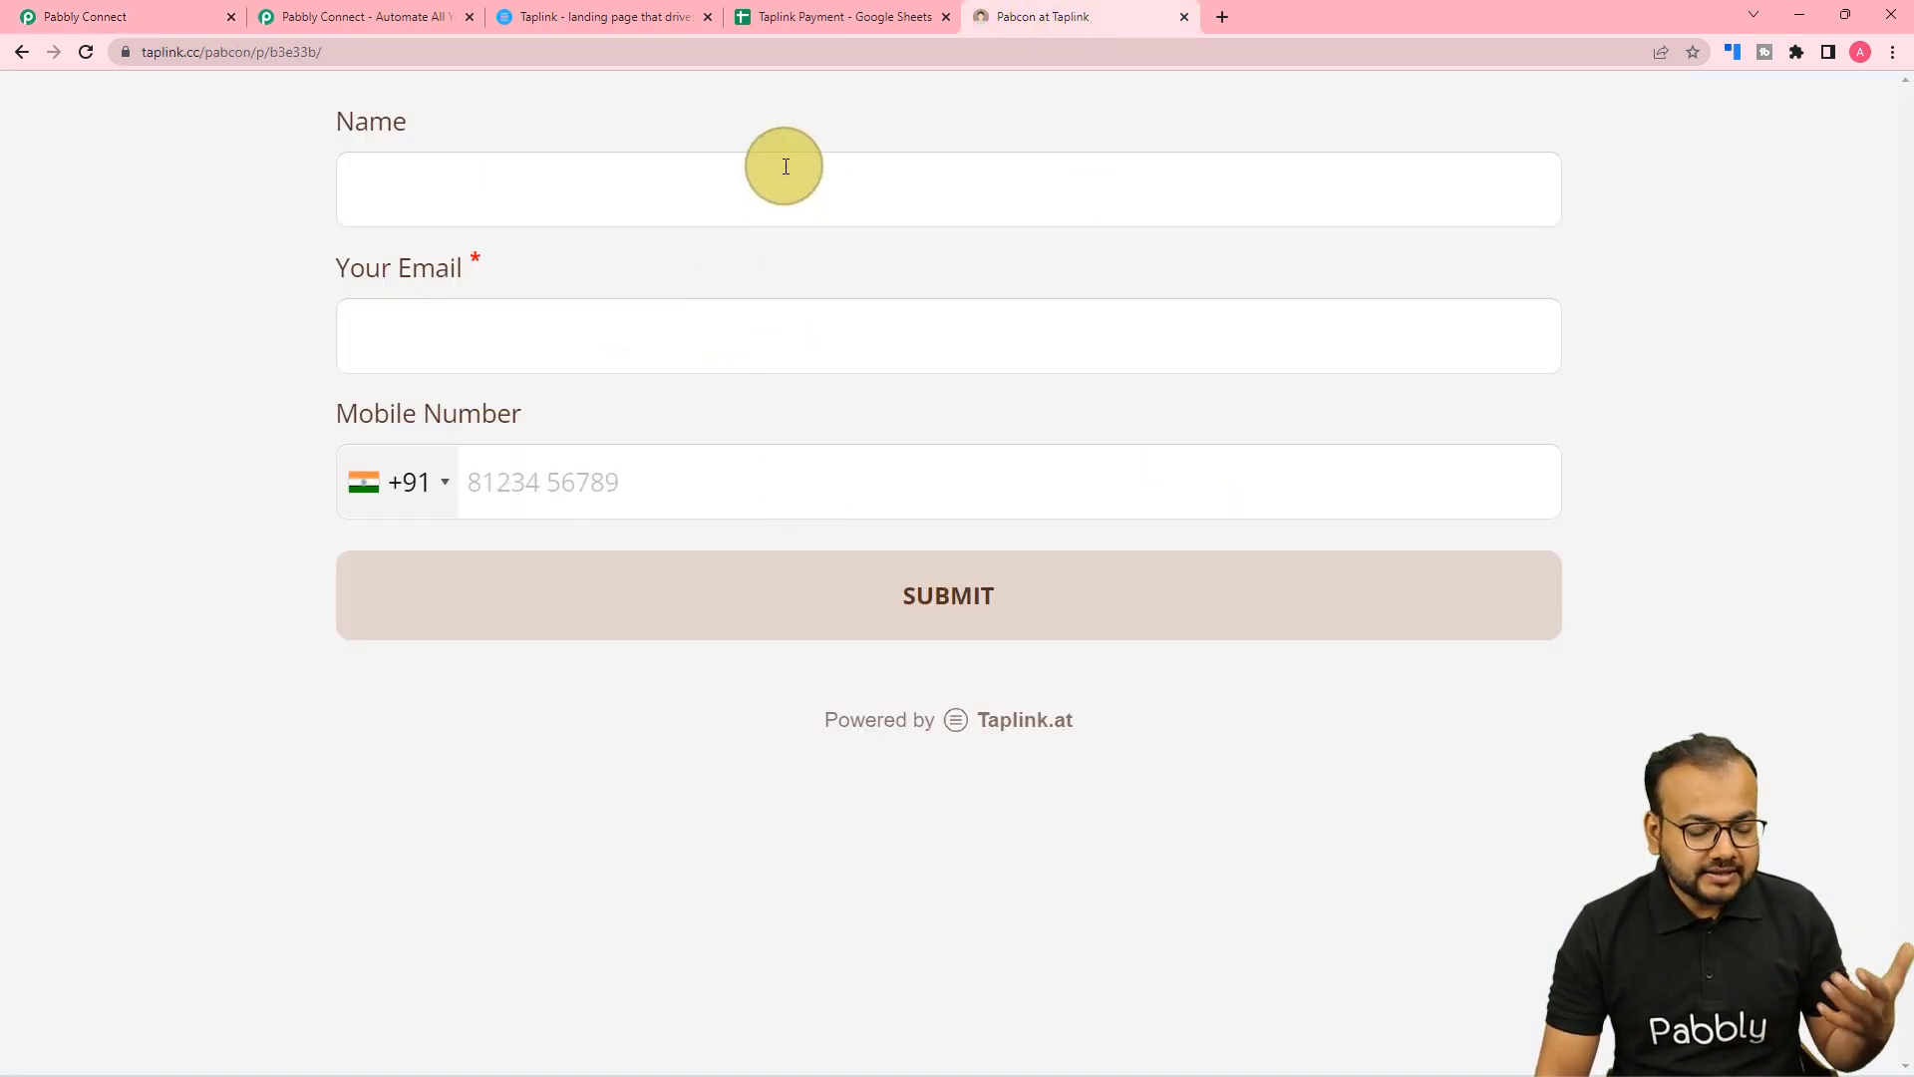
click(875, 188)
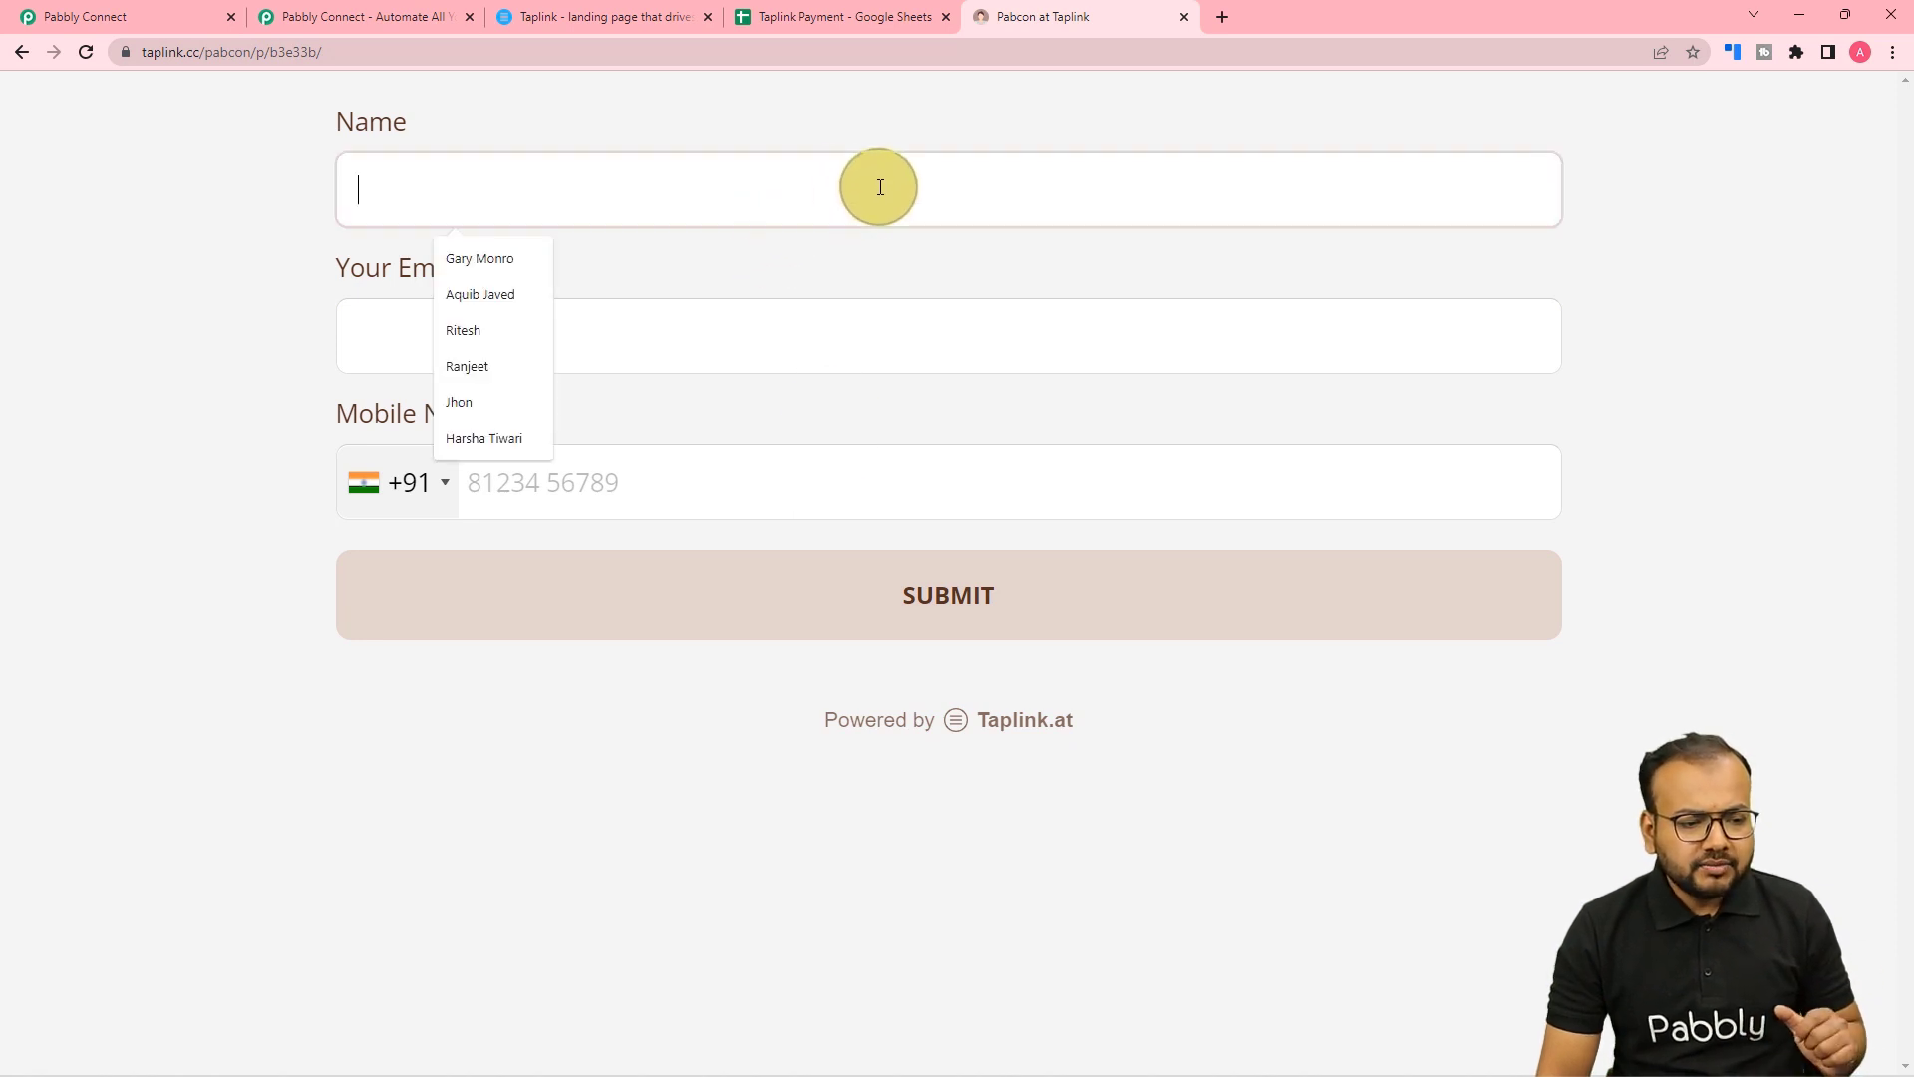
text(dem)
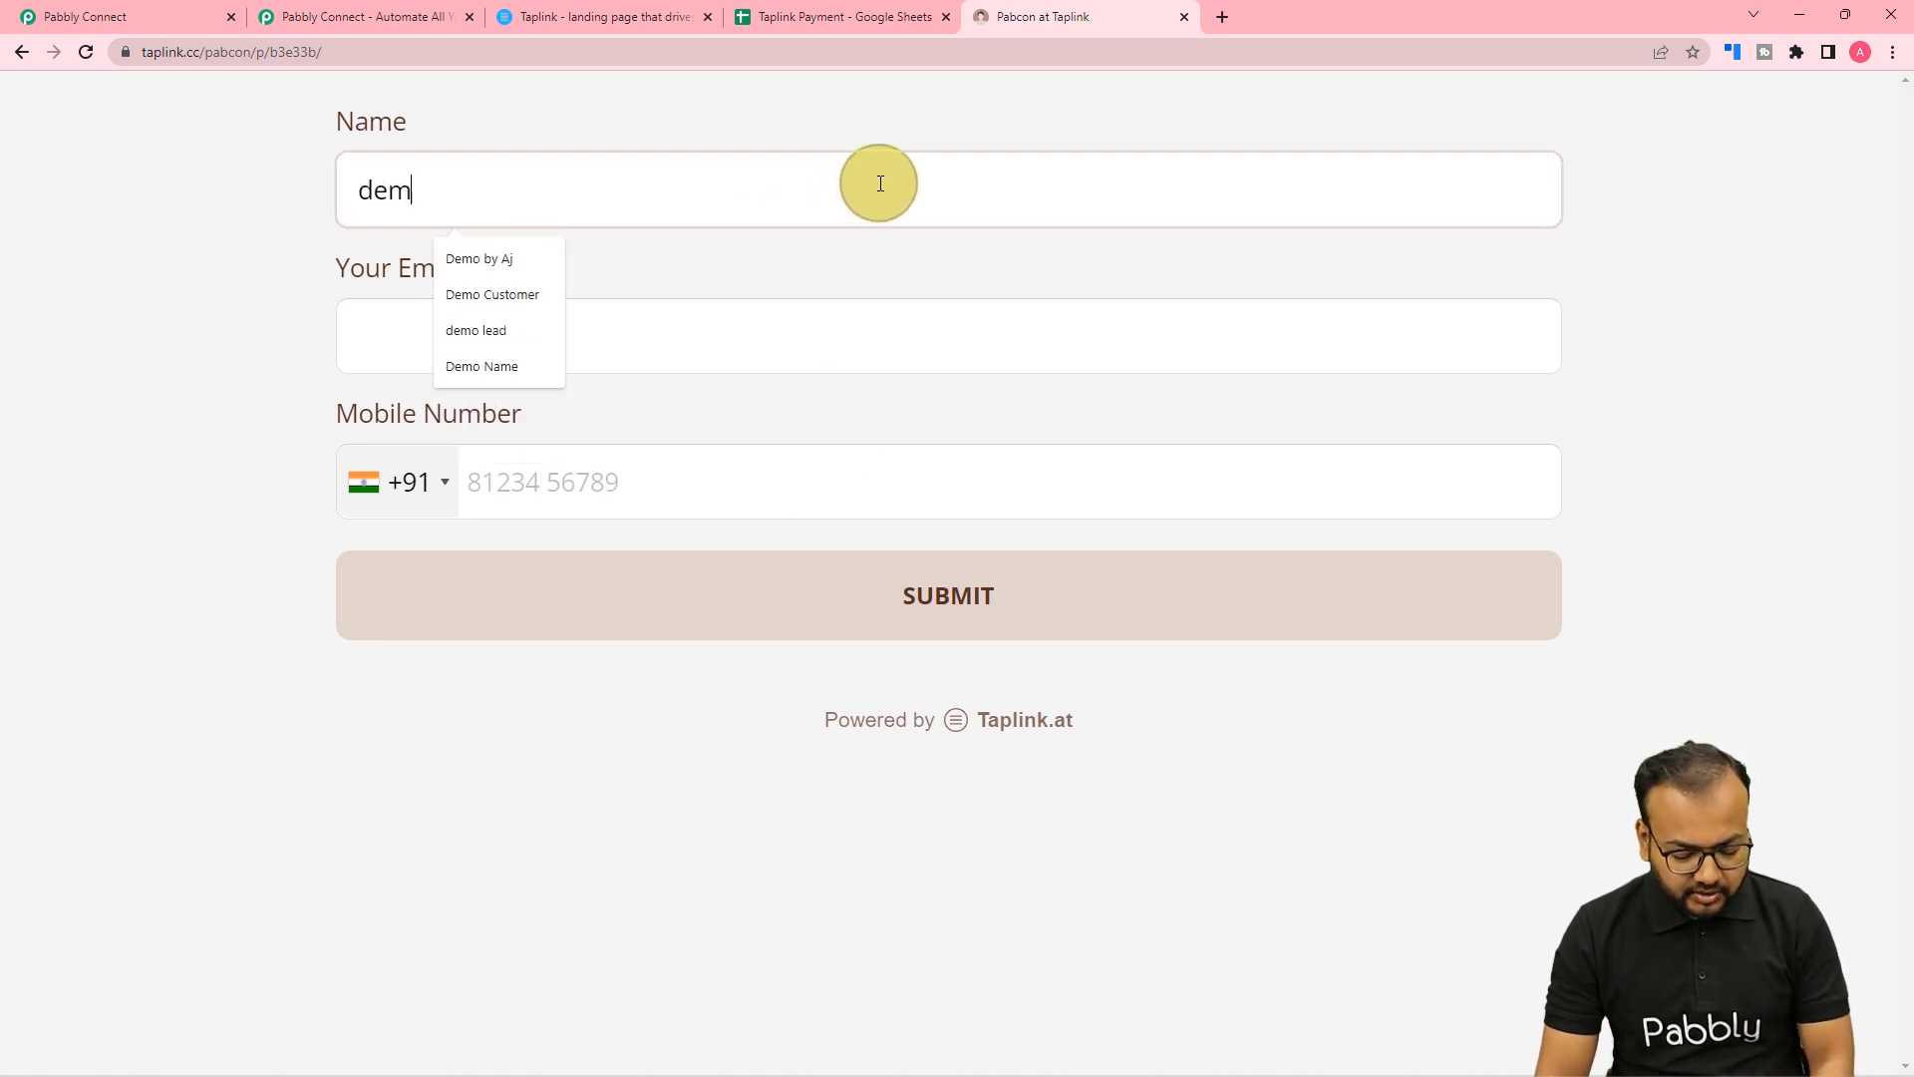
text(io)
key(BackSpace)
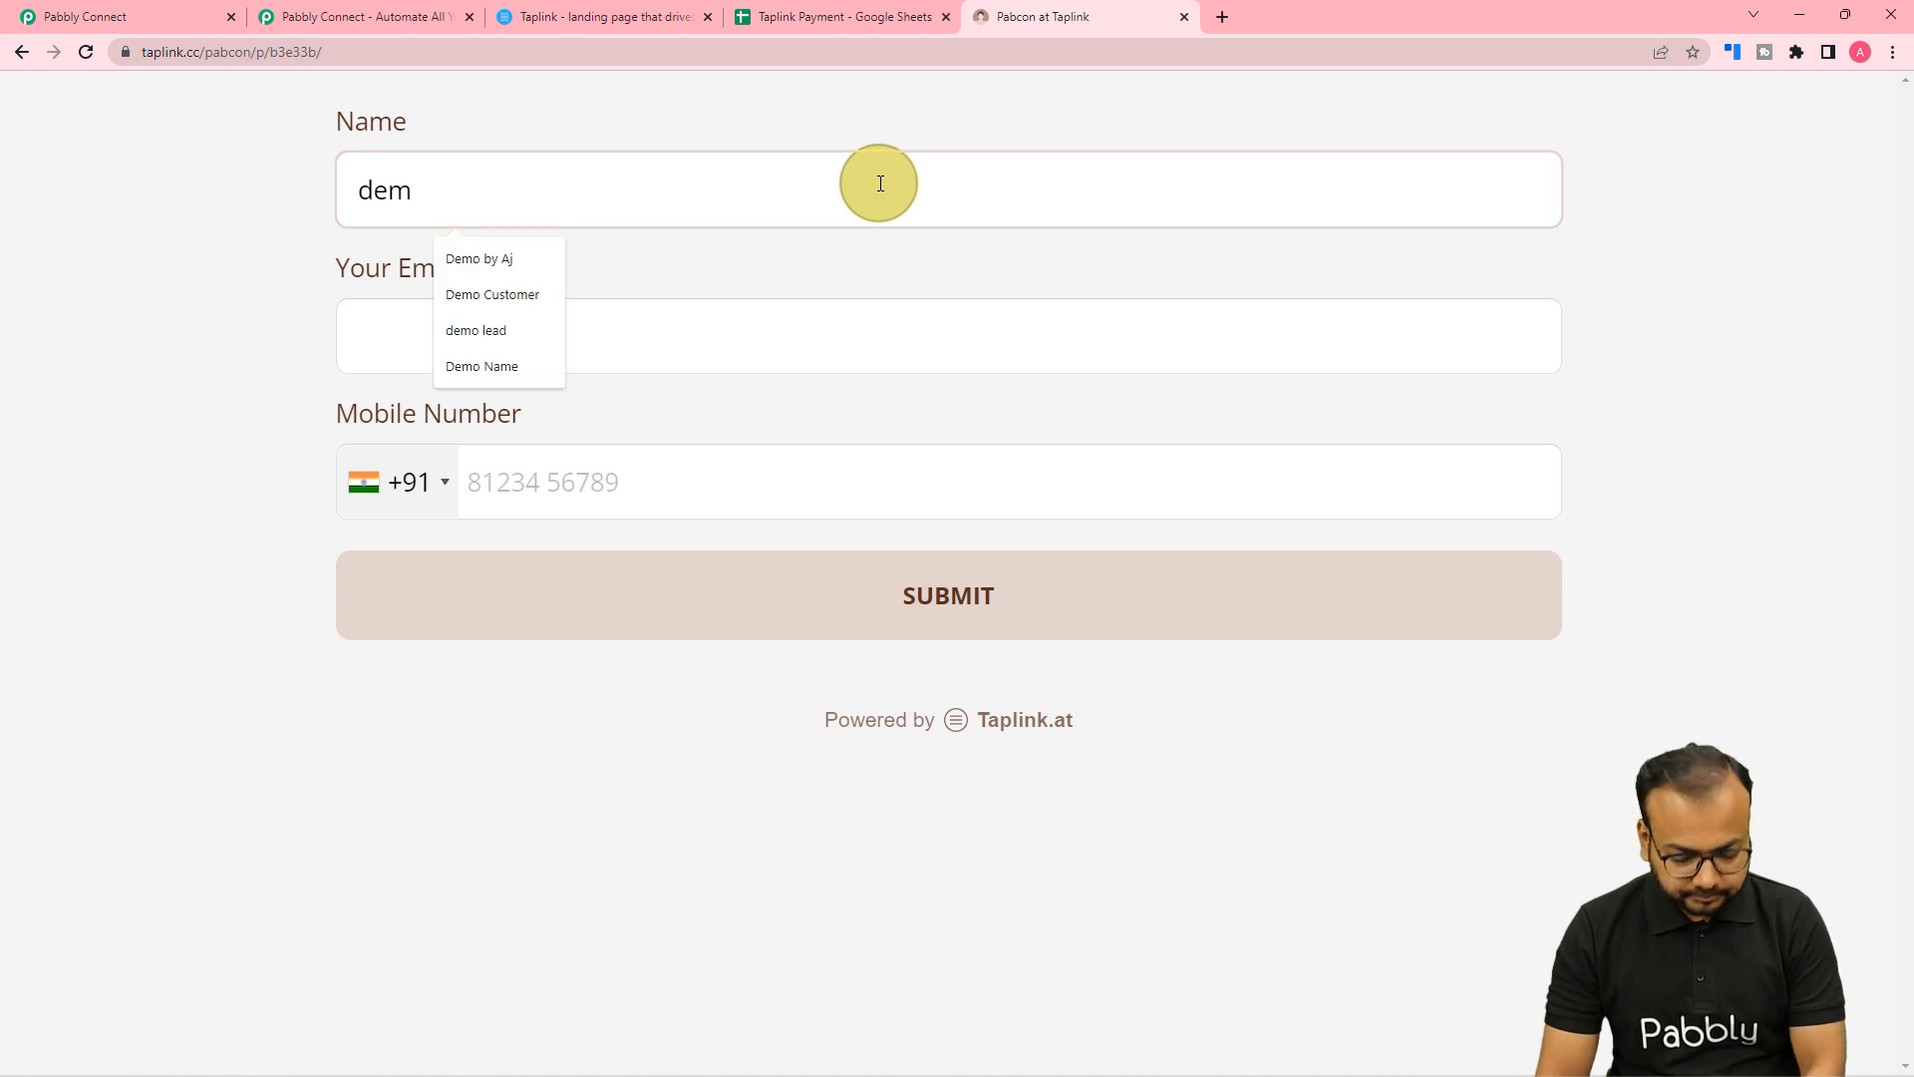
key(BackSpace)
key(BackSpace)
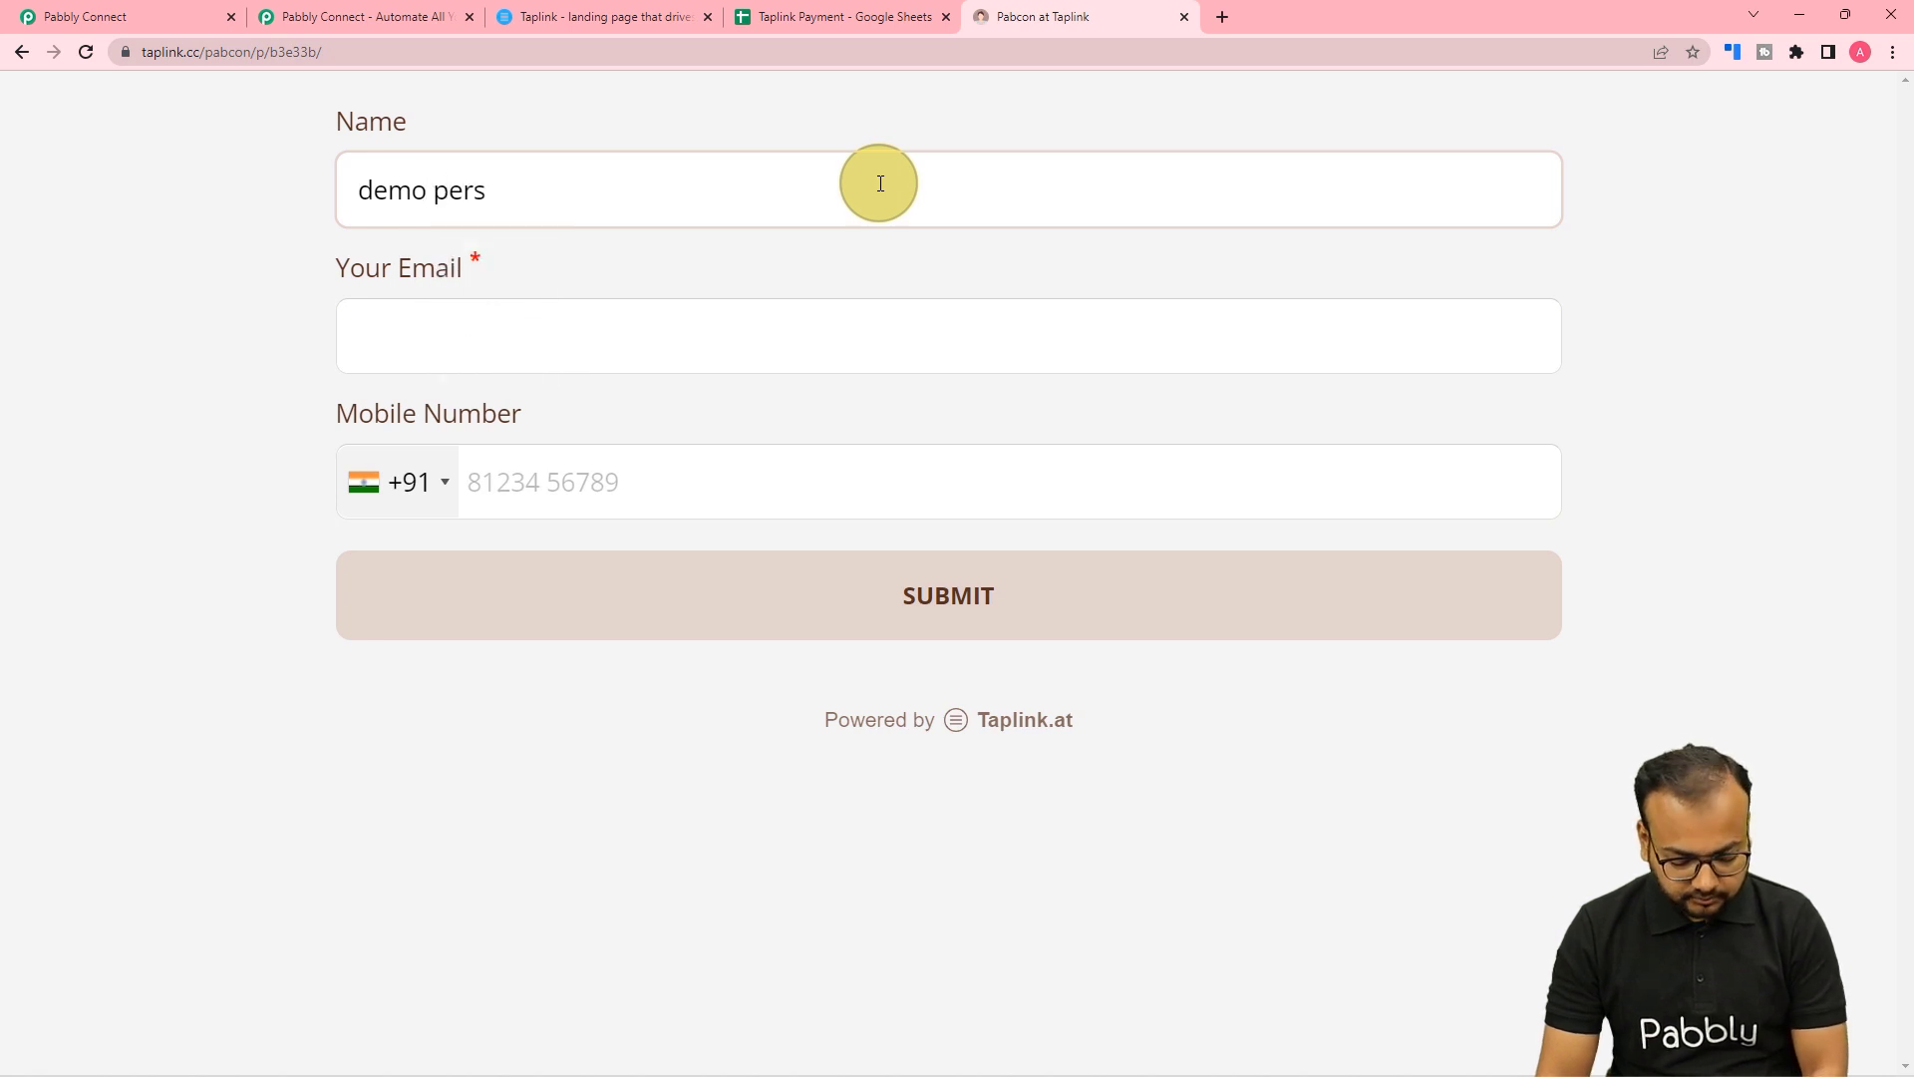
text(o person)
click(673, 347)
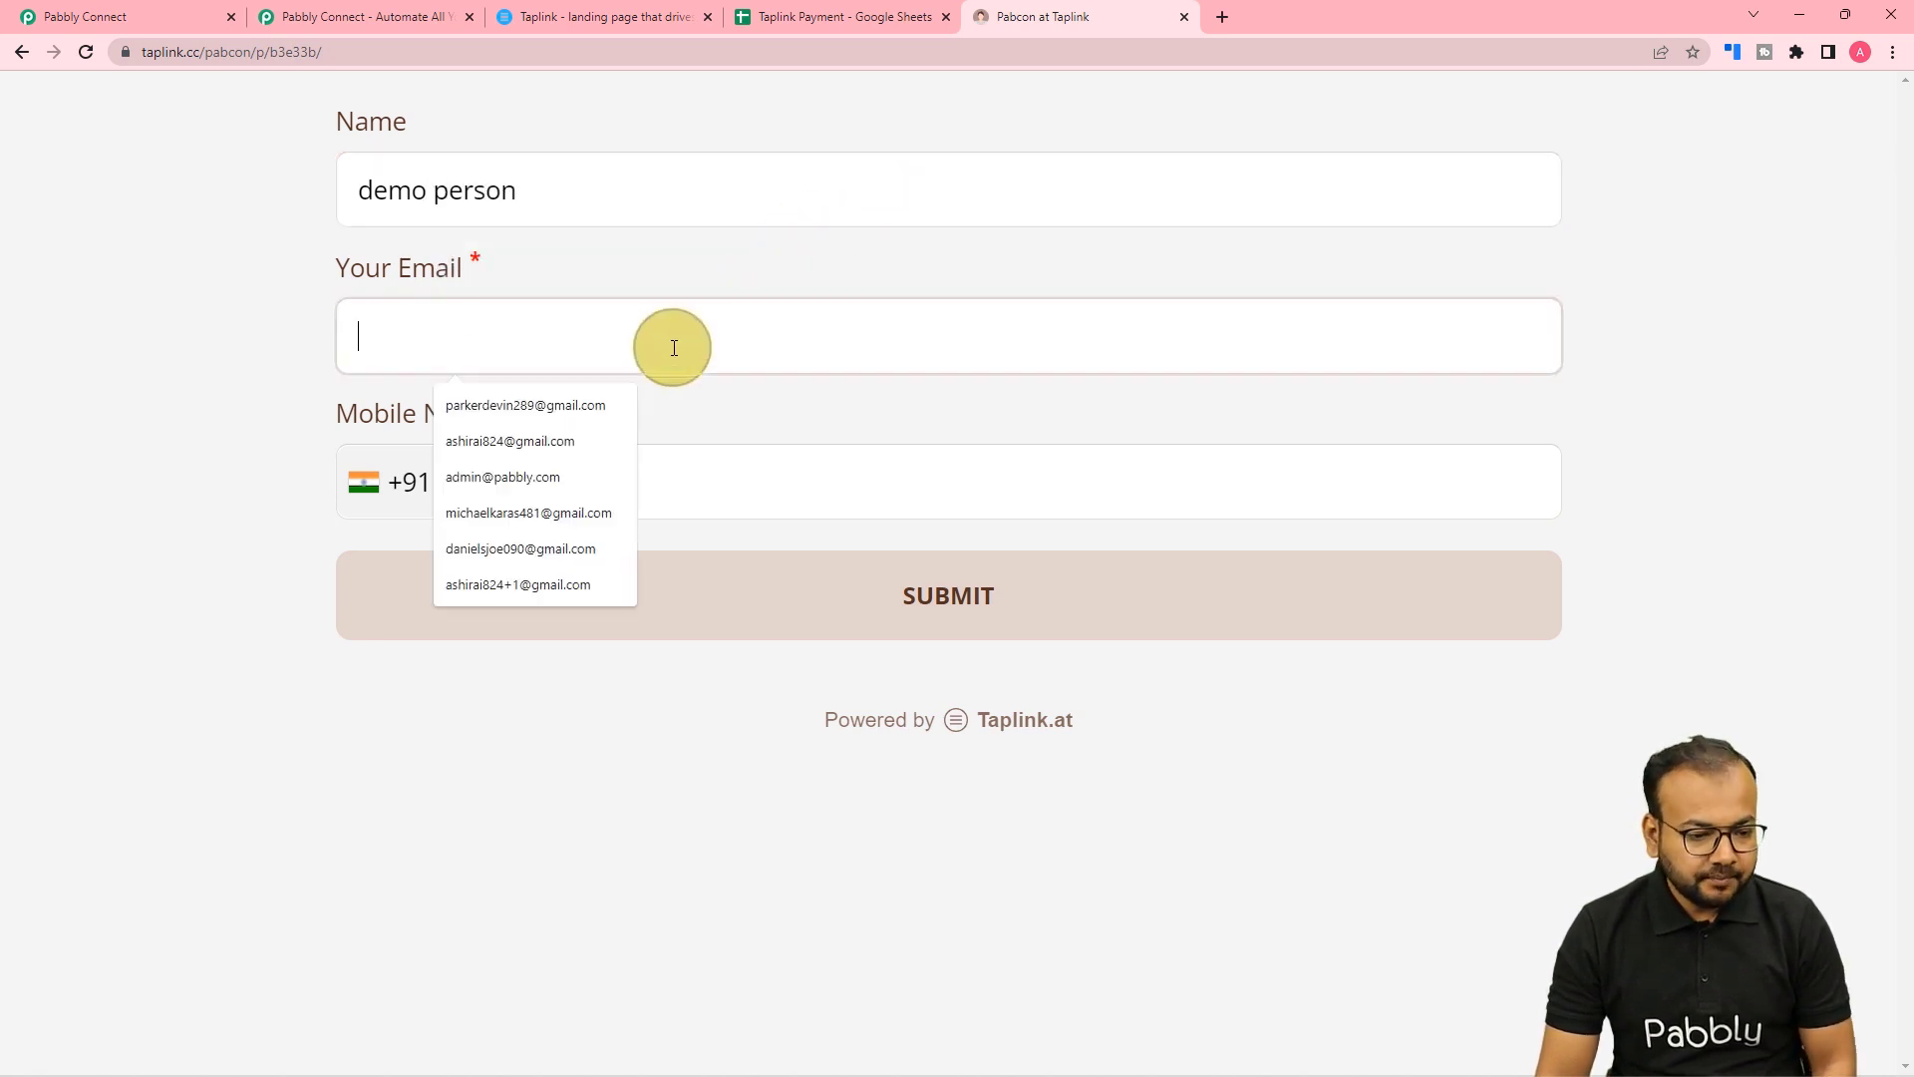
text(dem)
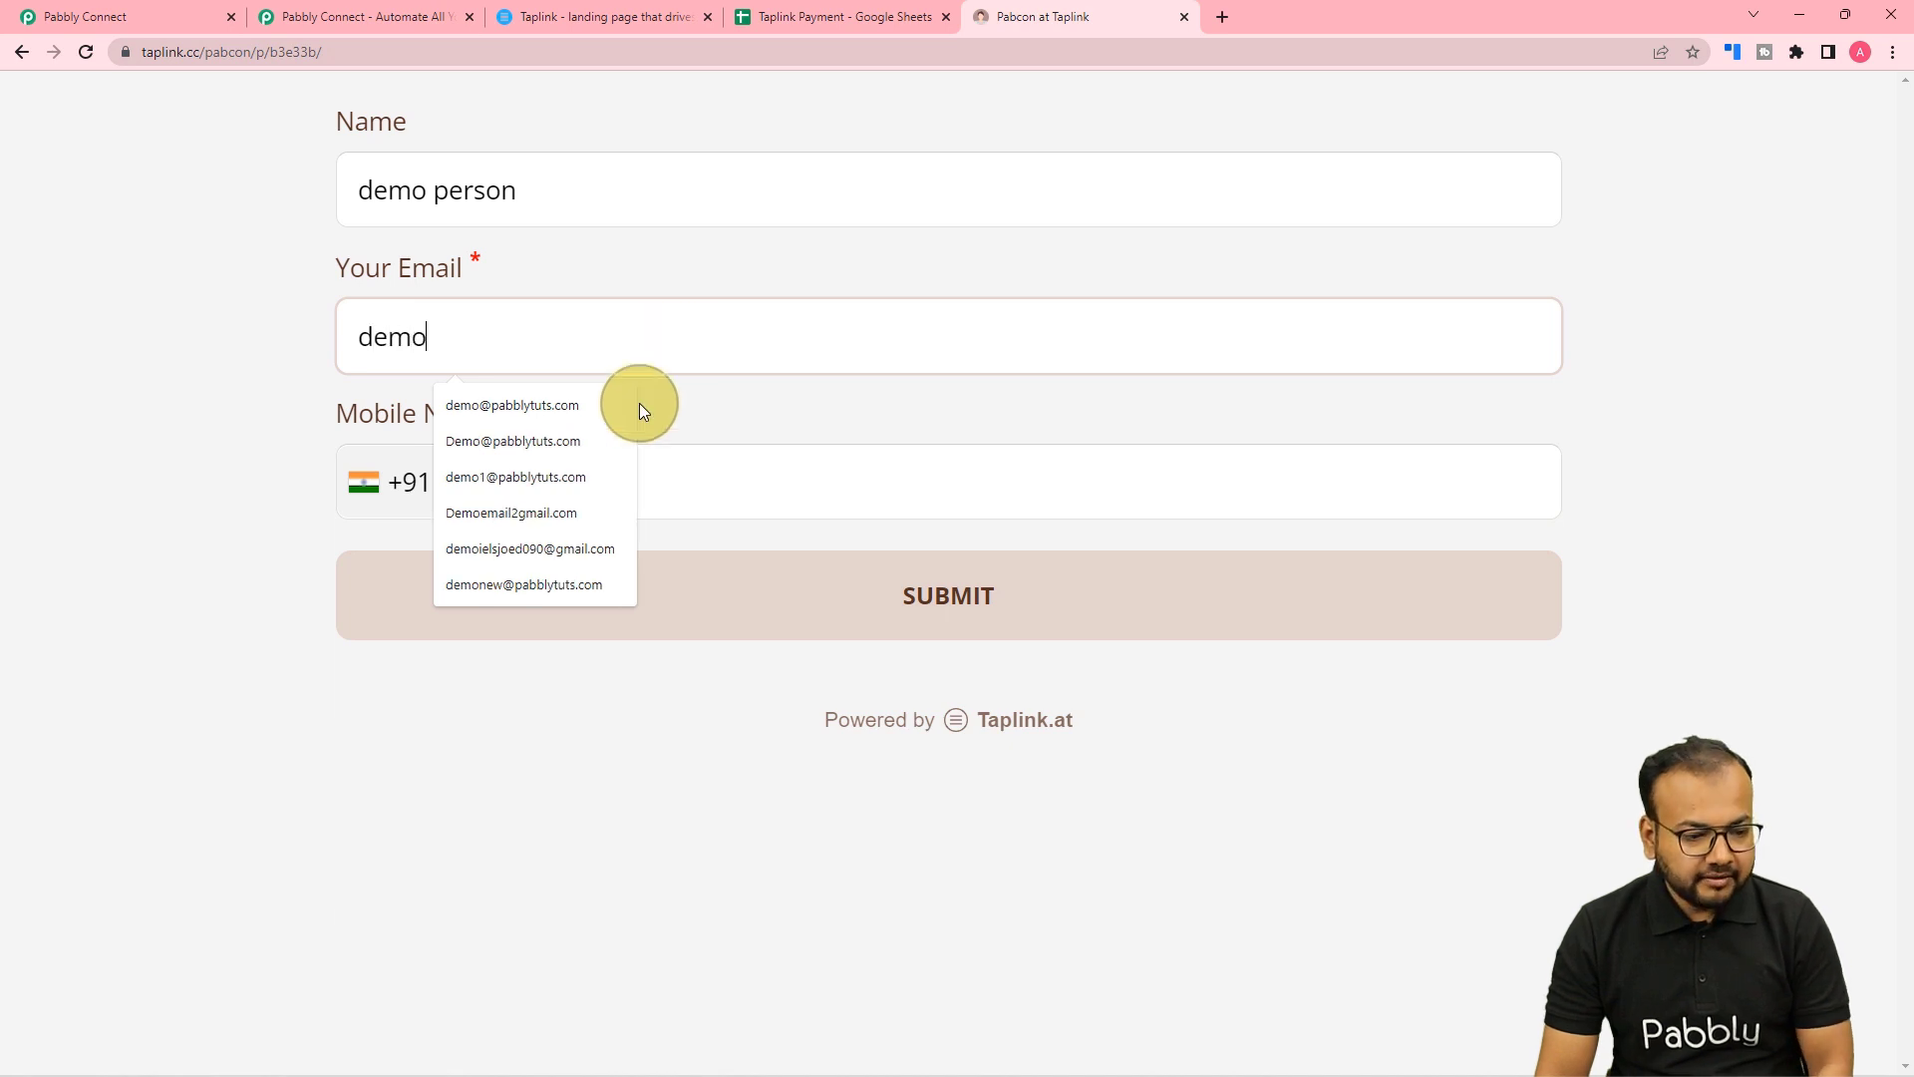
text(om)
click(553, 406)
click(662, 502)
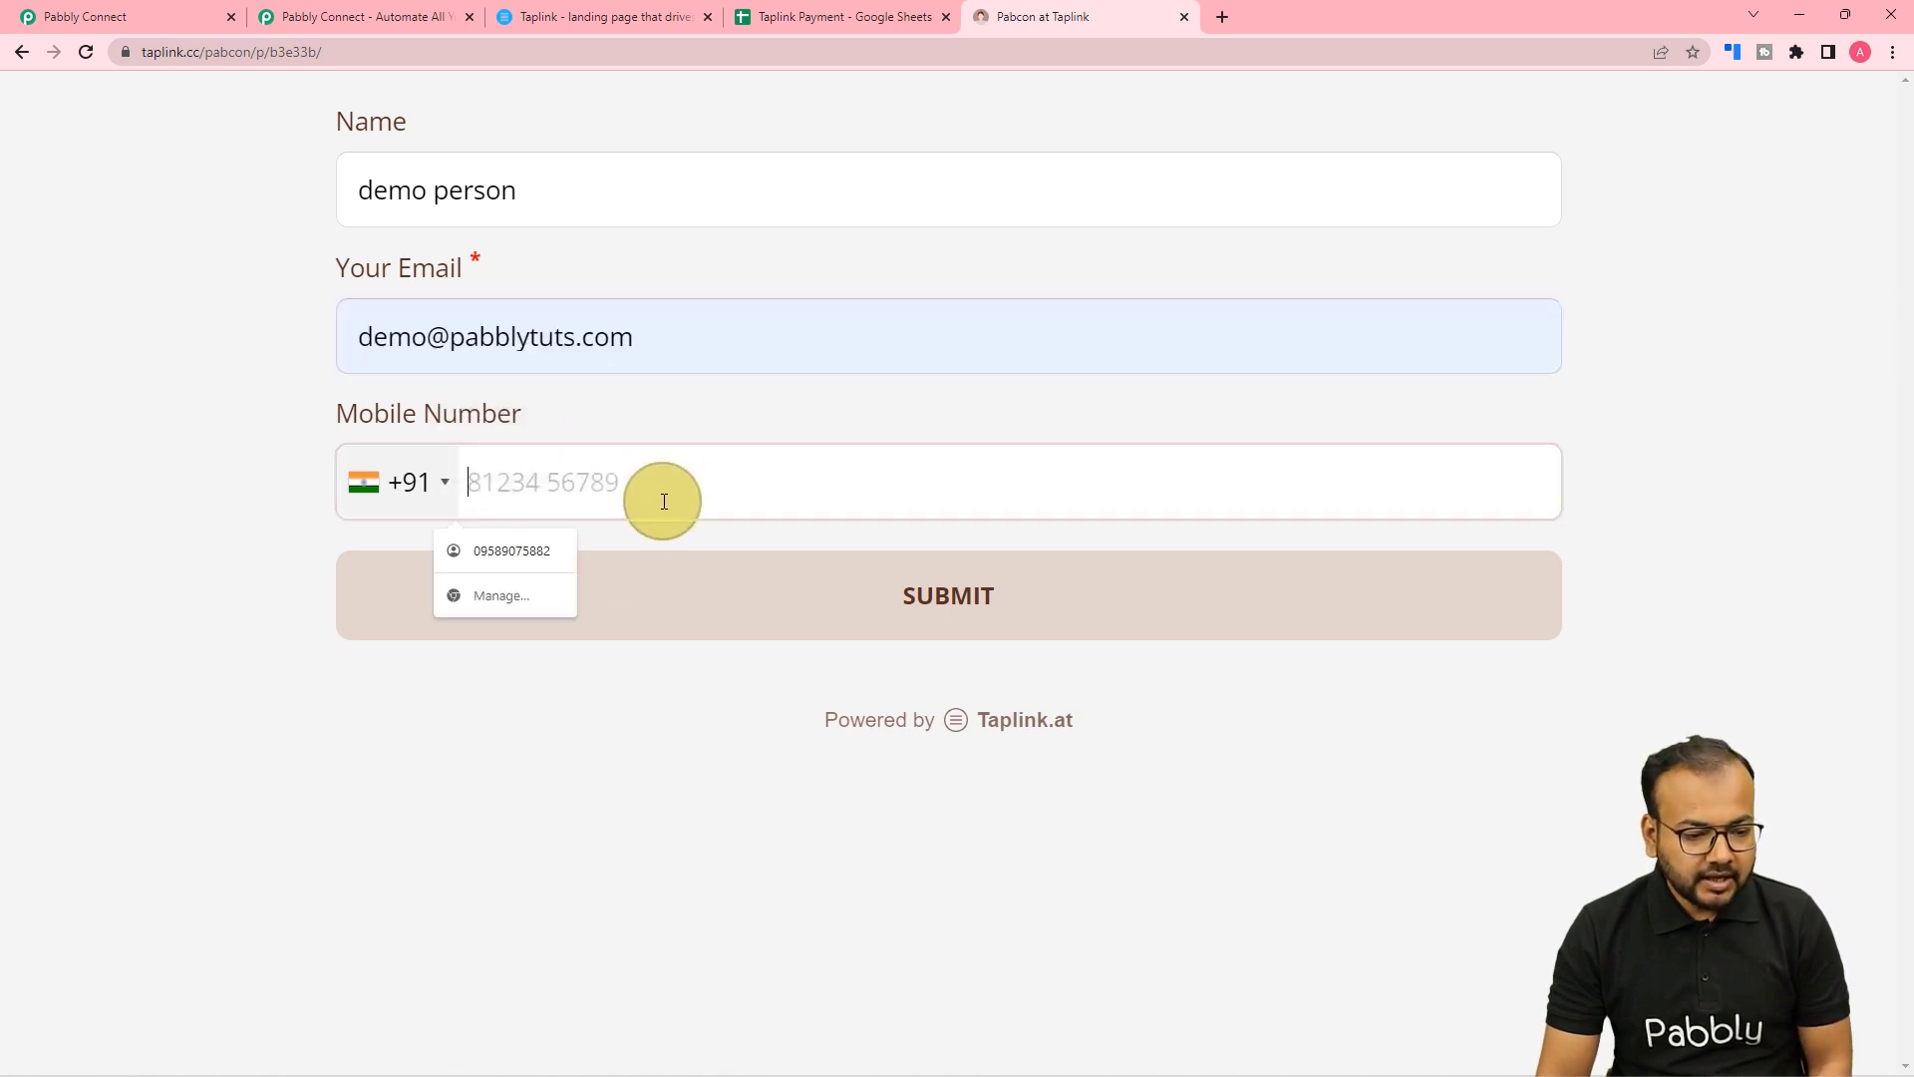
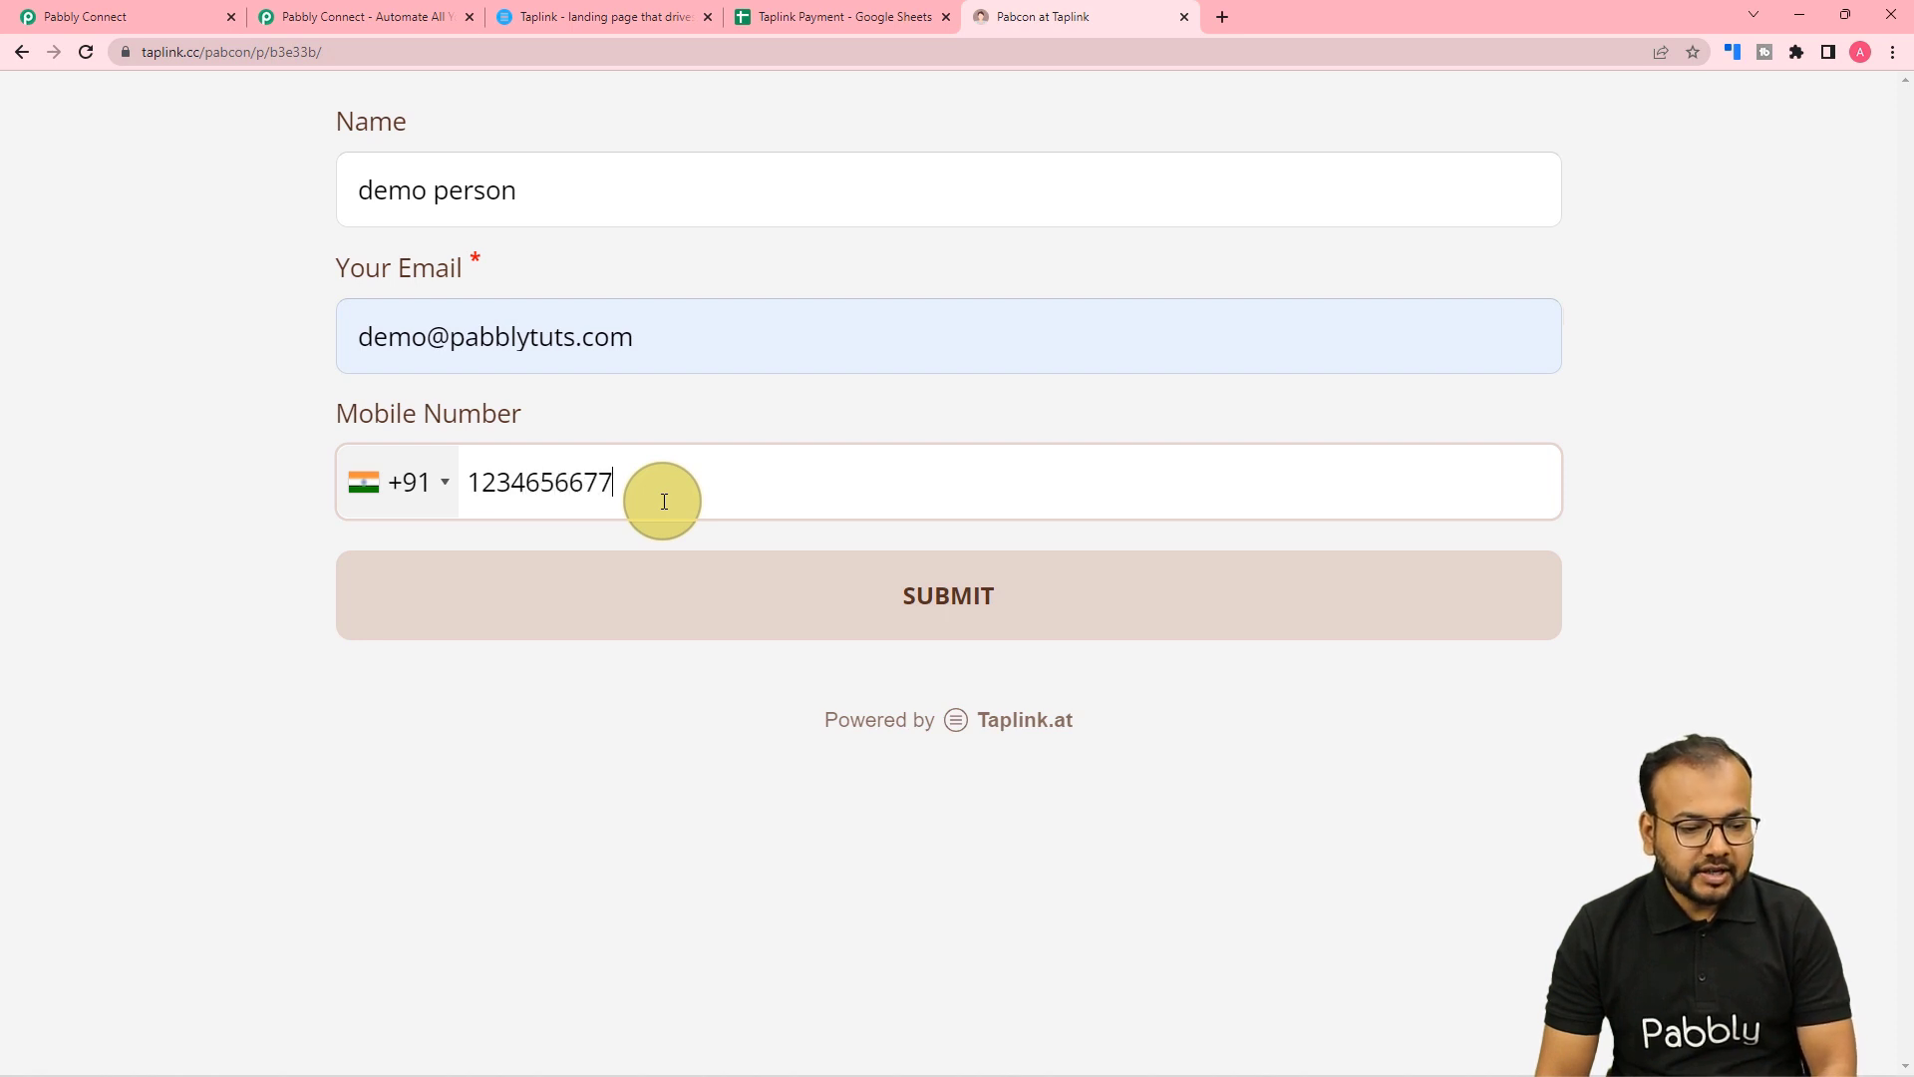
click(673, 613)
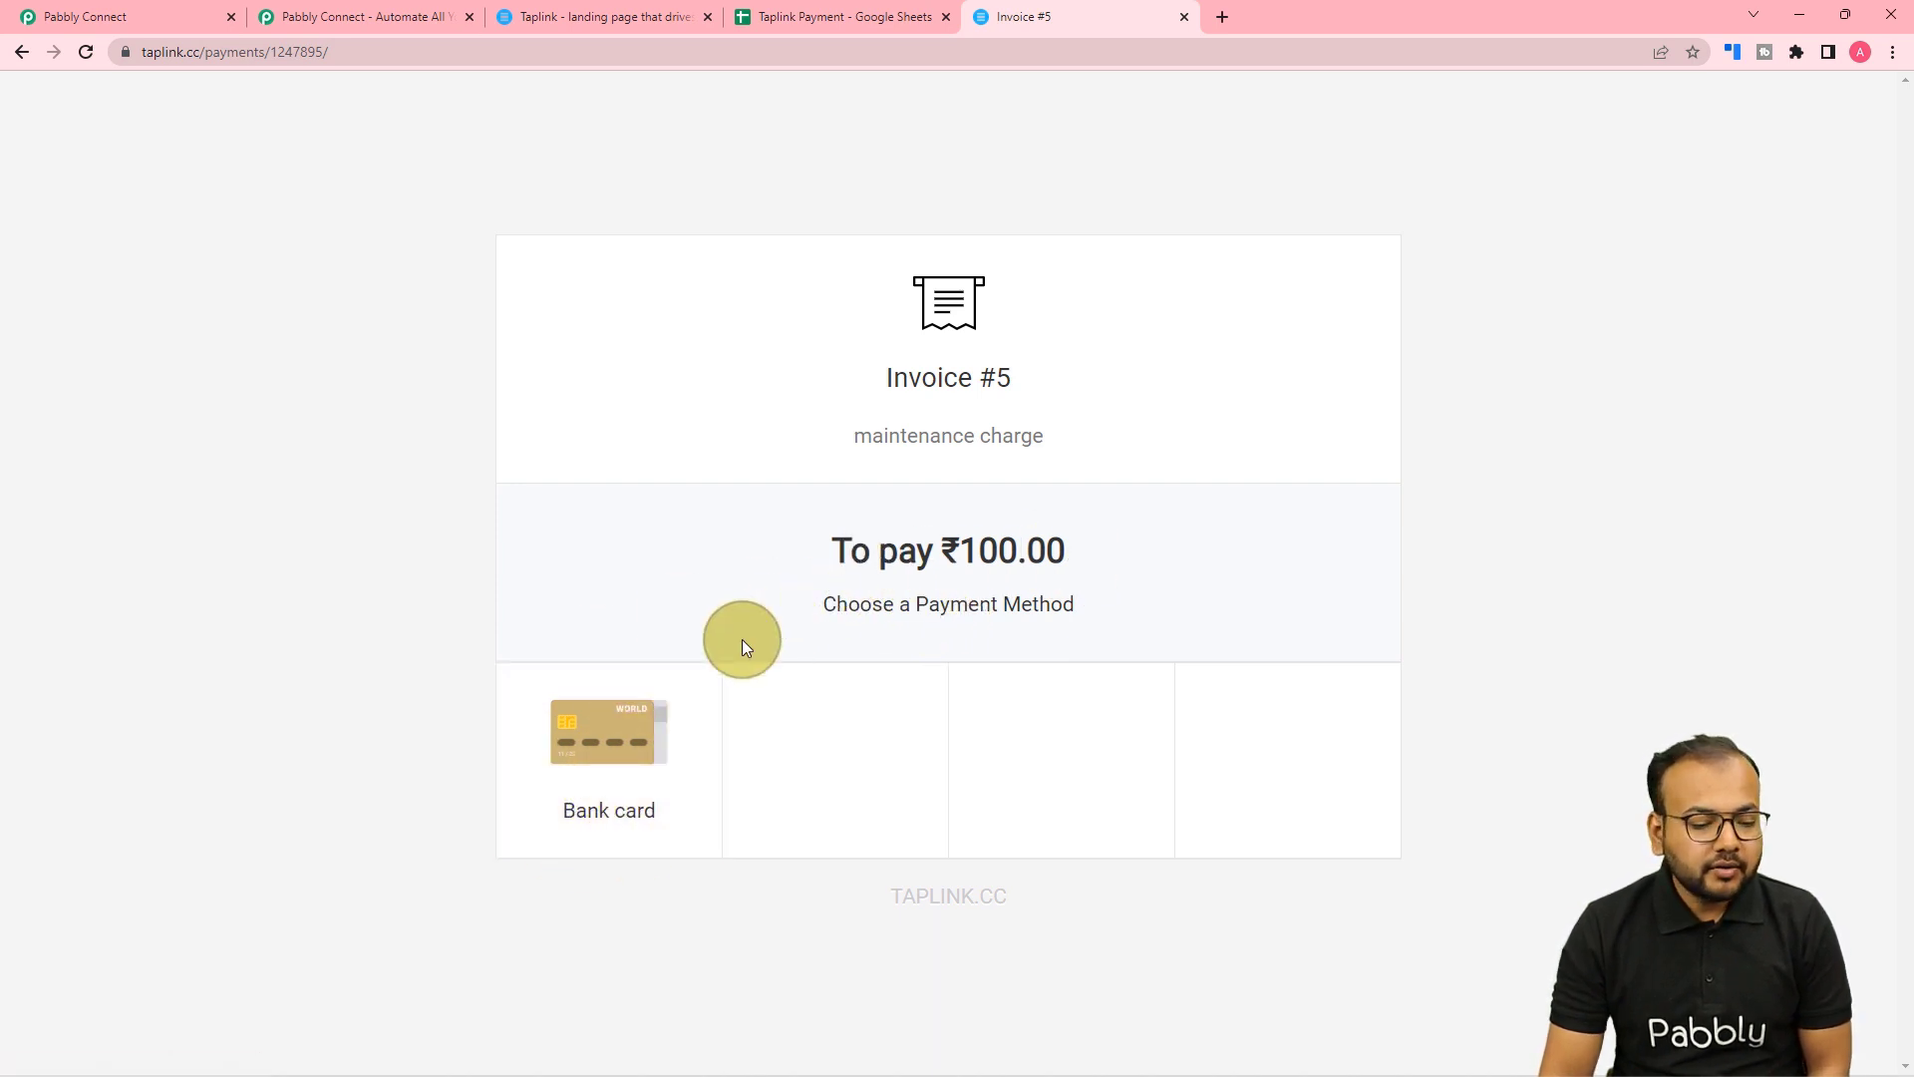
Pay the ₹100.00 invoice with test bank card details and close the thank-you message.
click(583, 813)
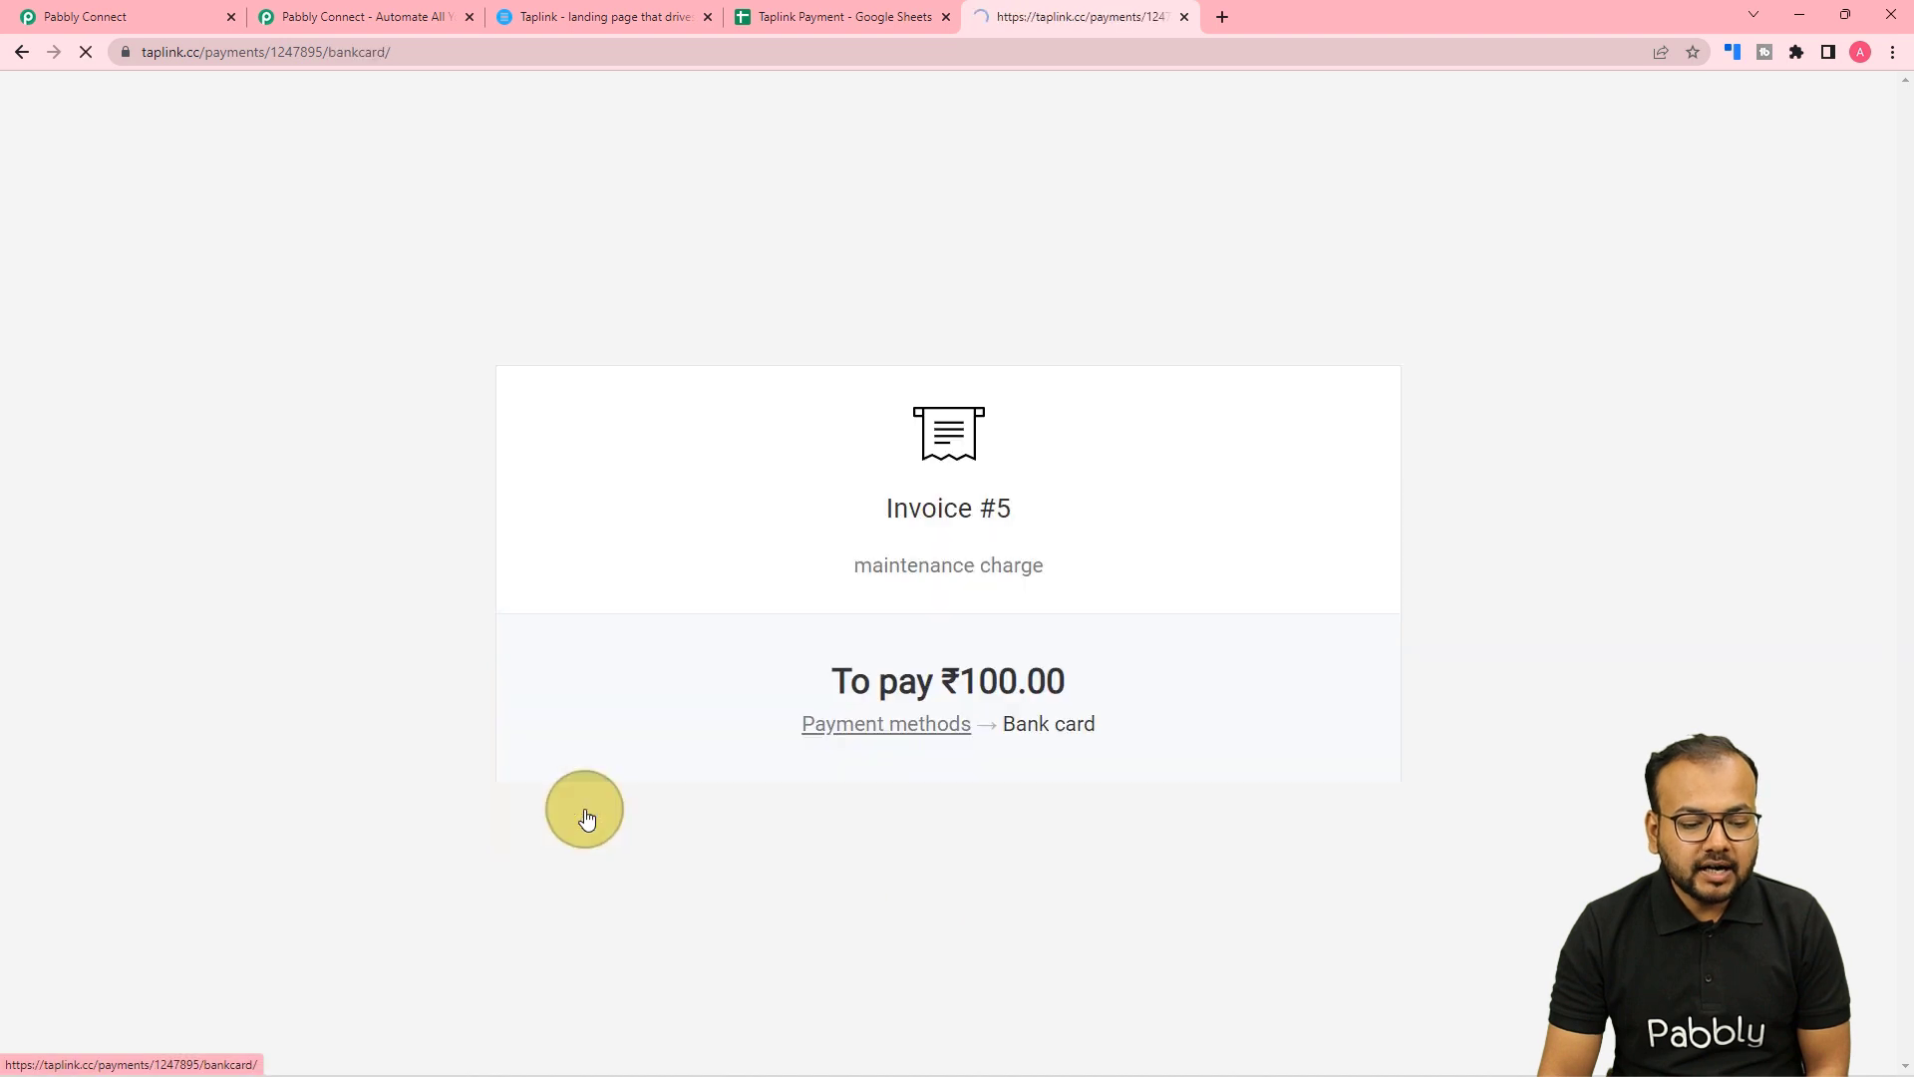
click(765, 741)
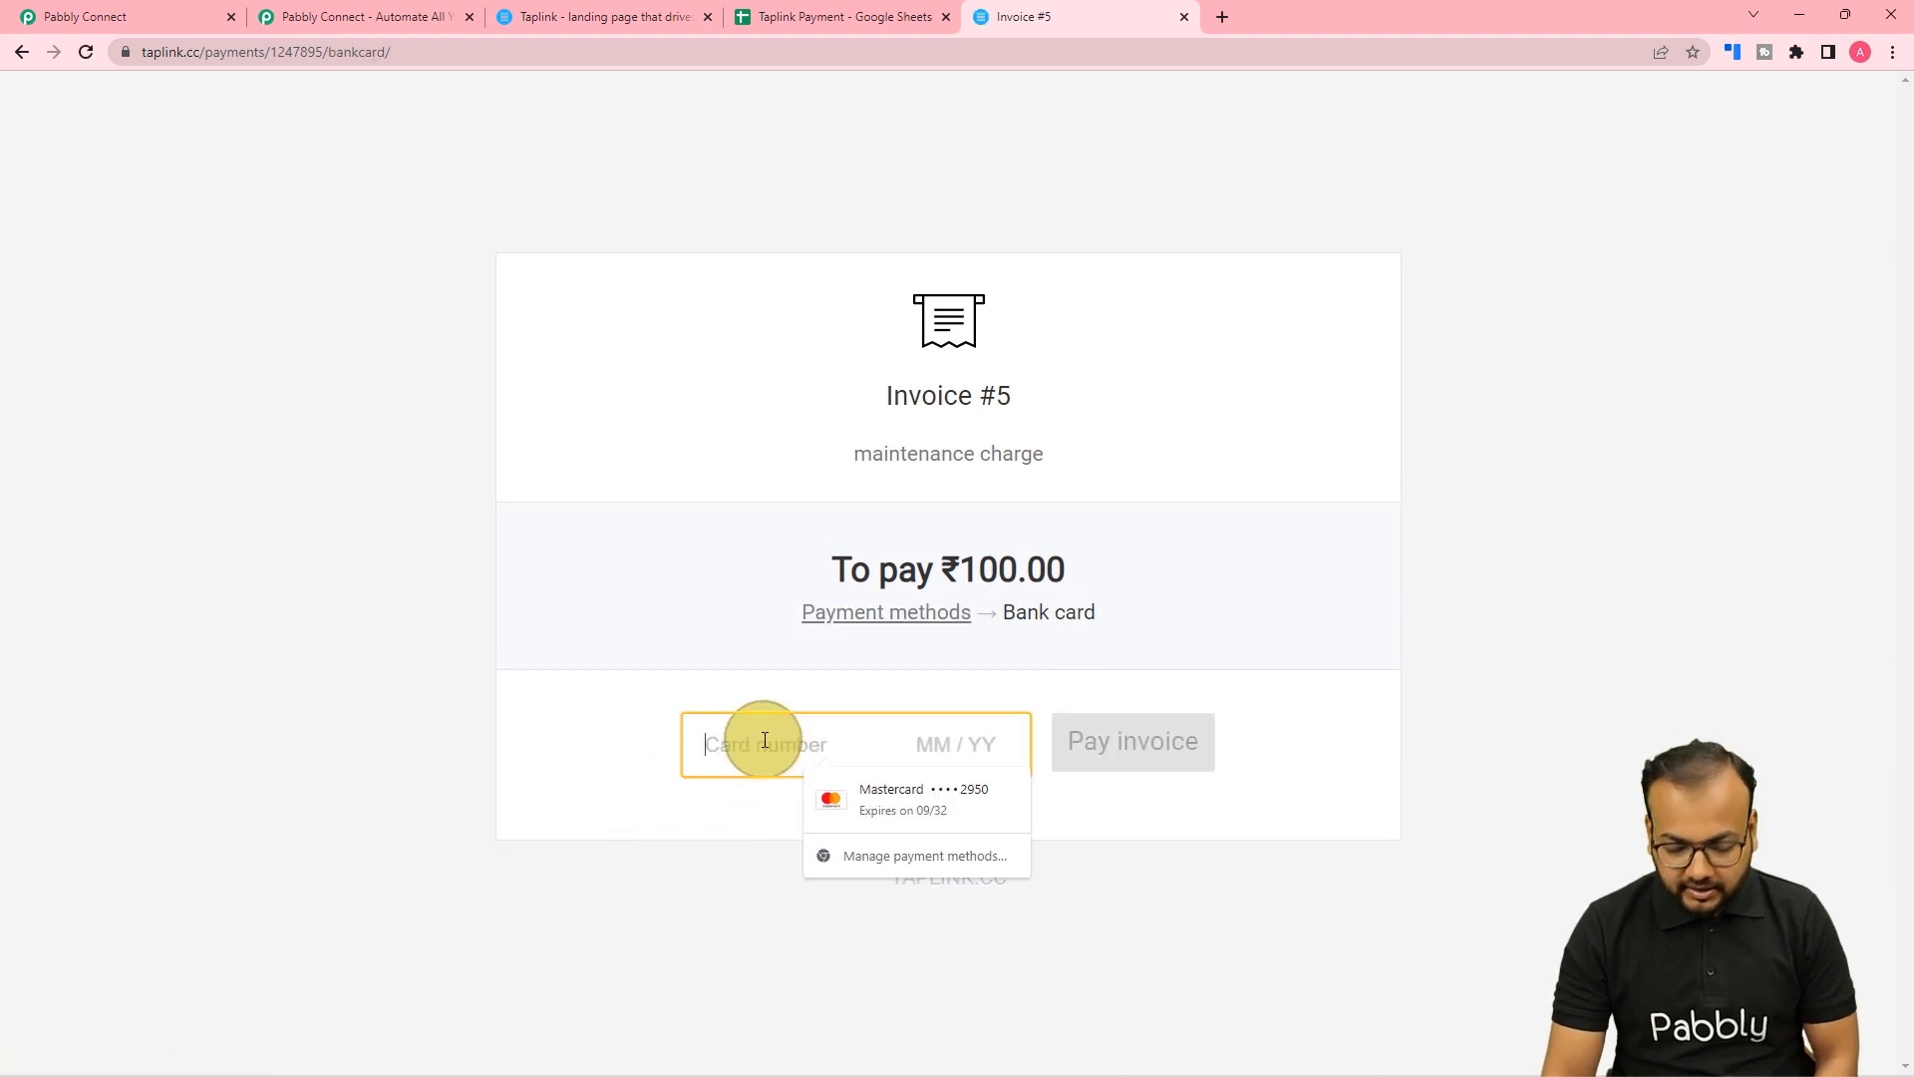
text(41)
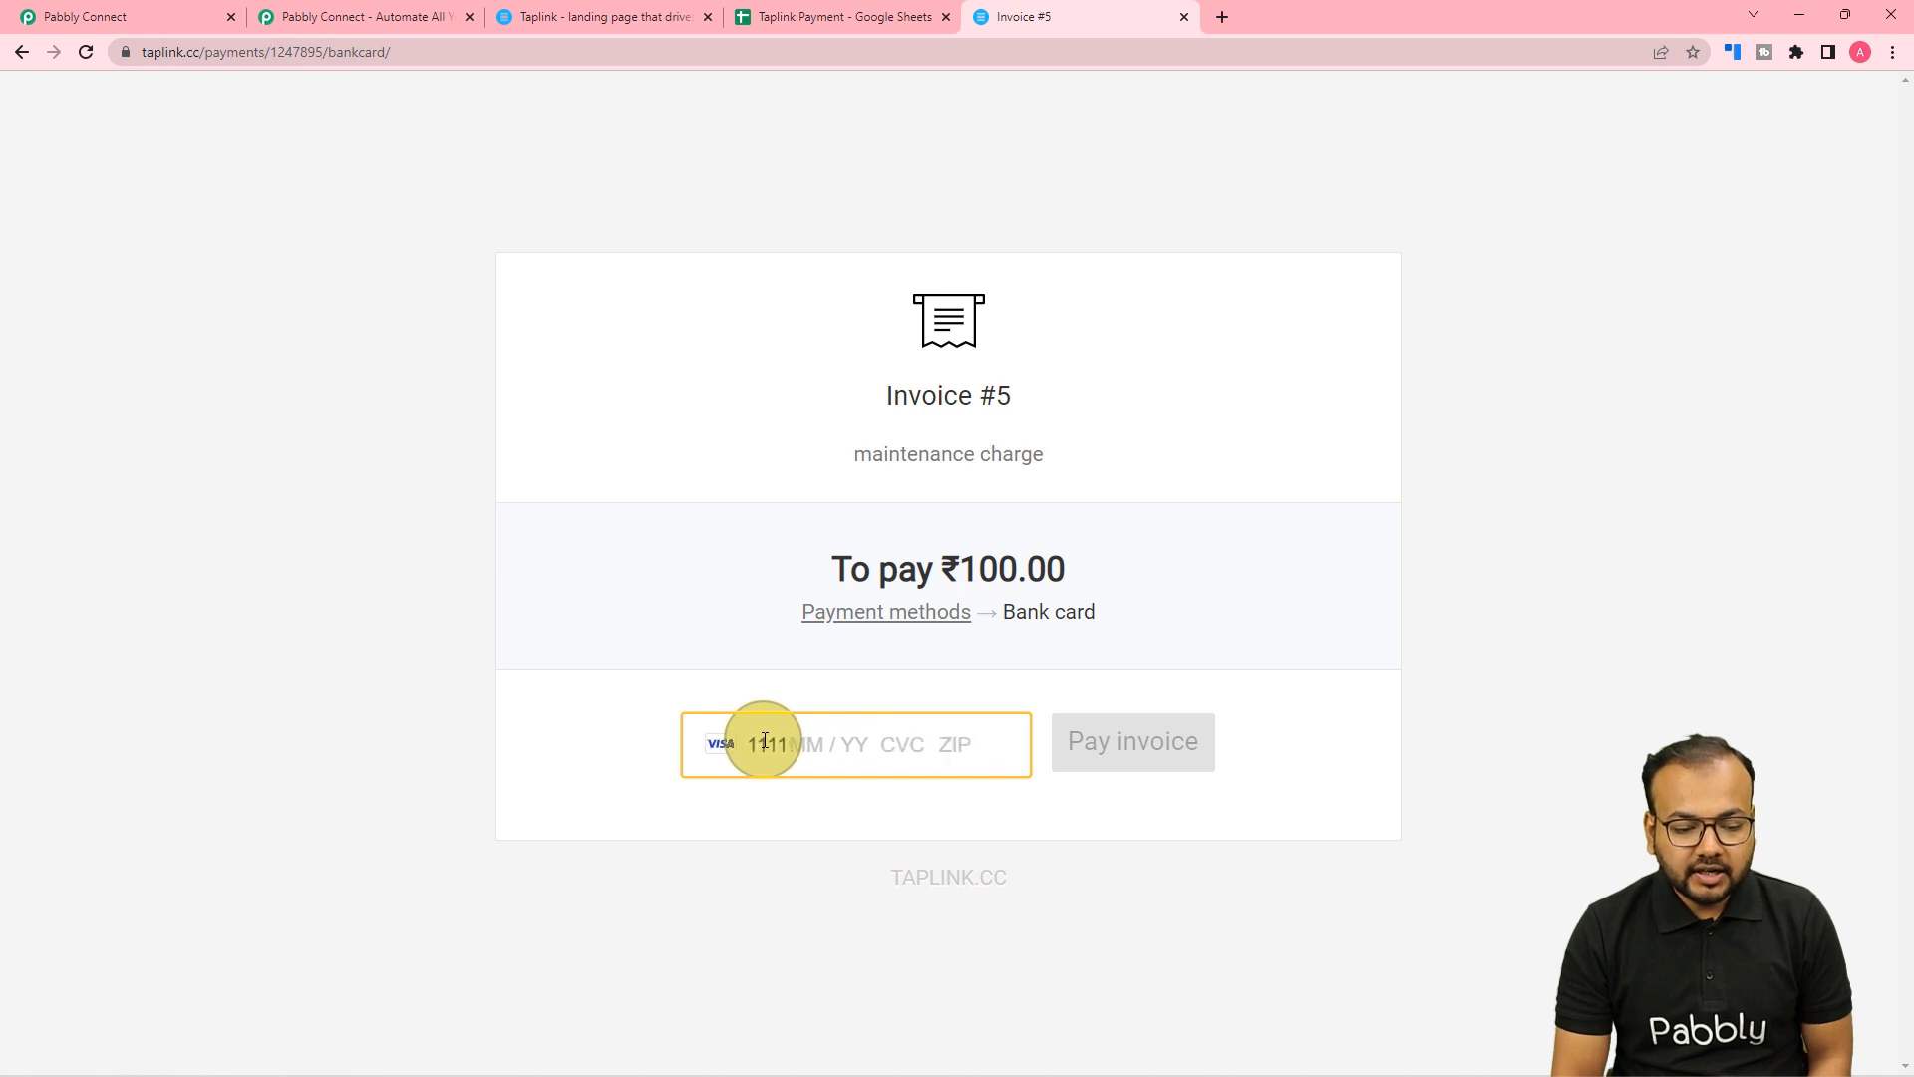
text(012)
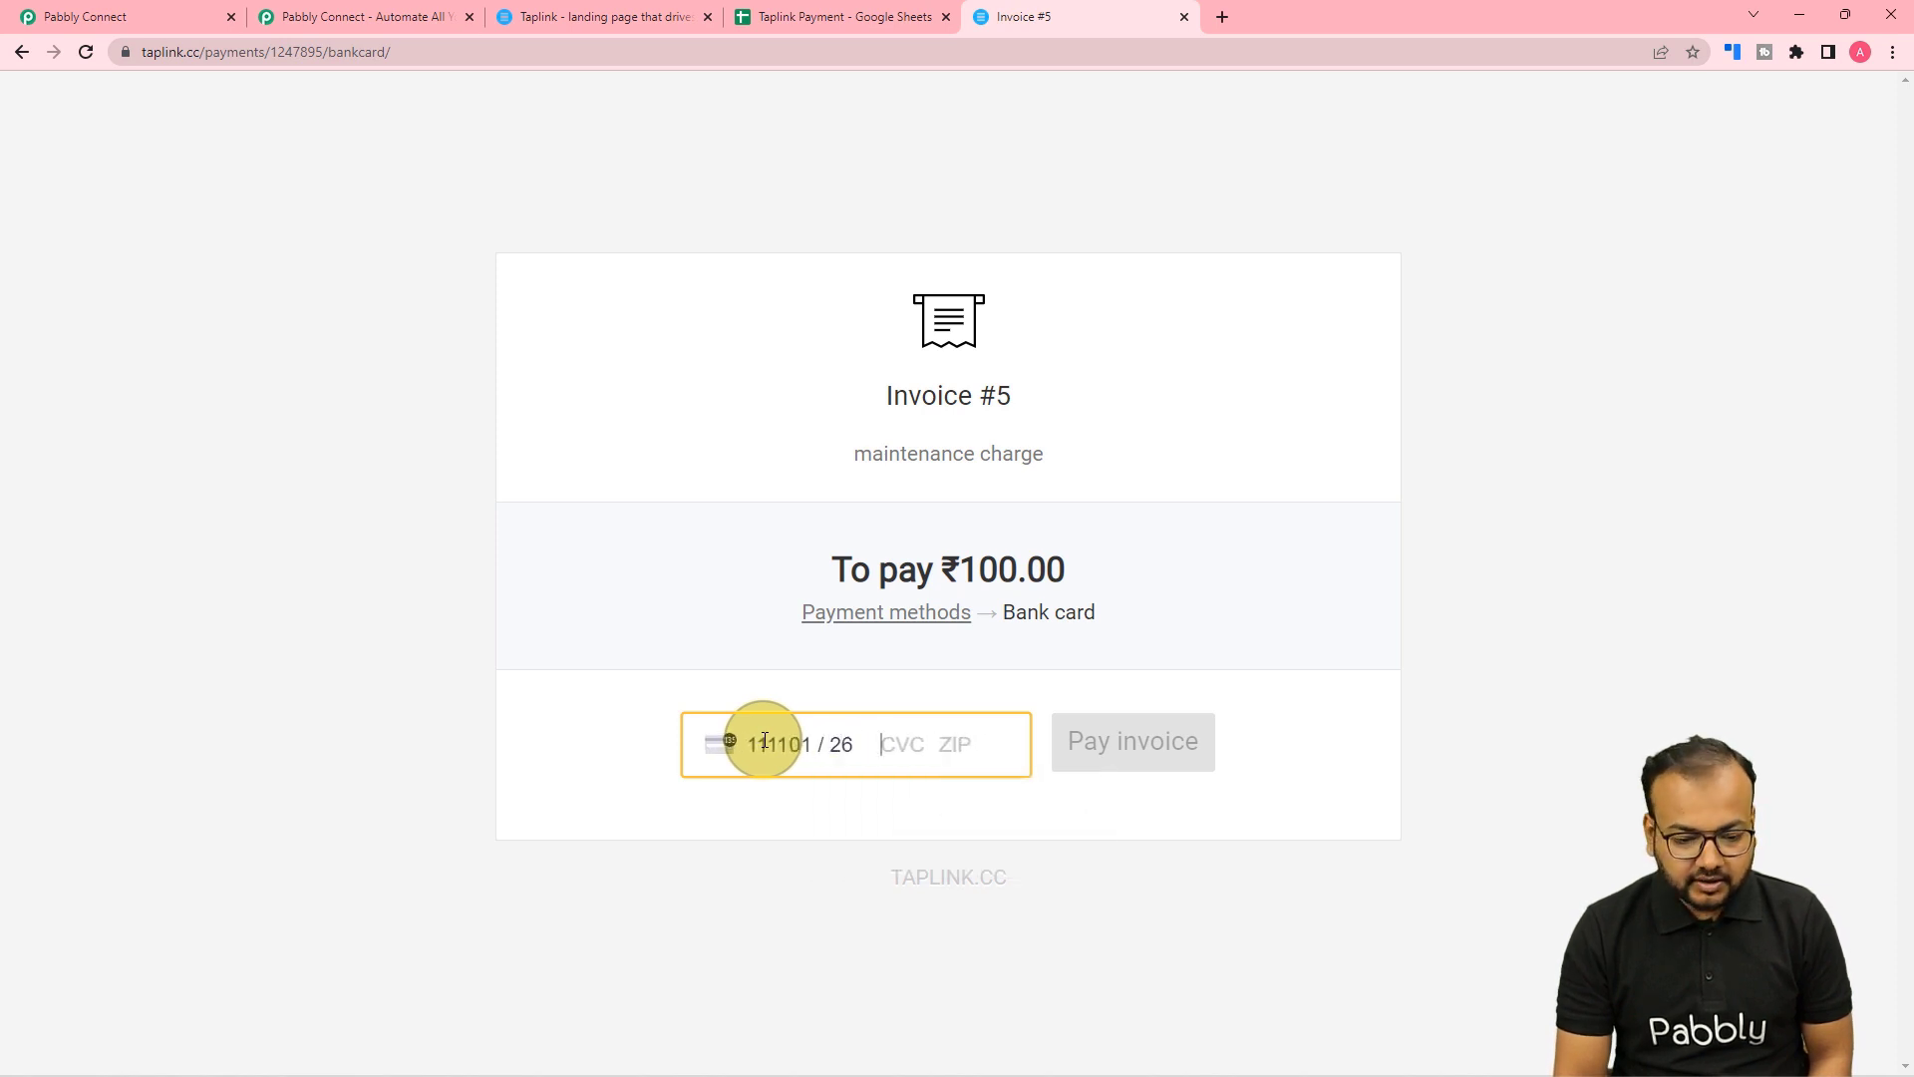
text(46111)
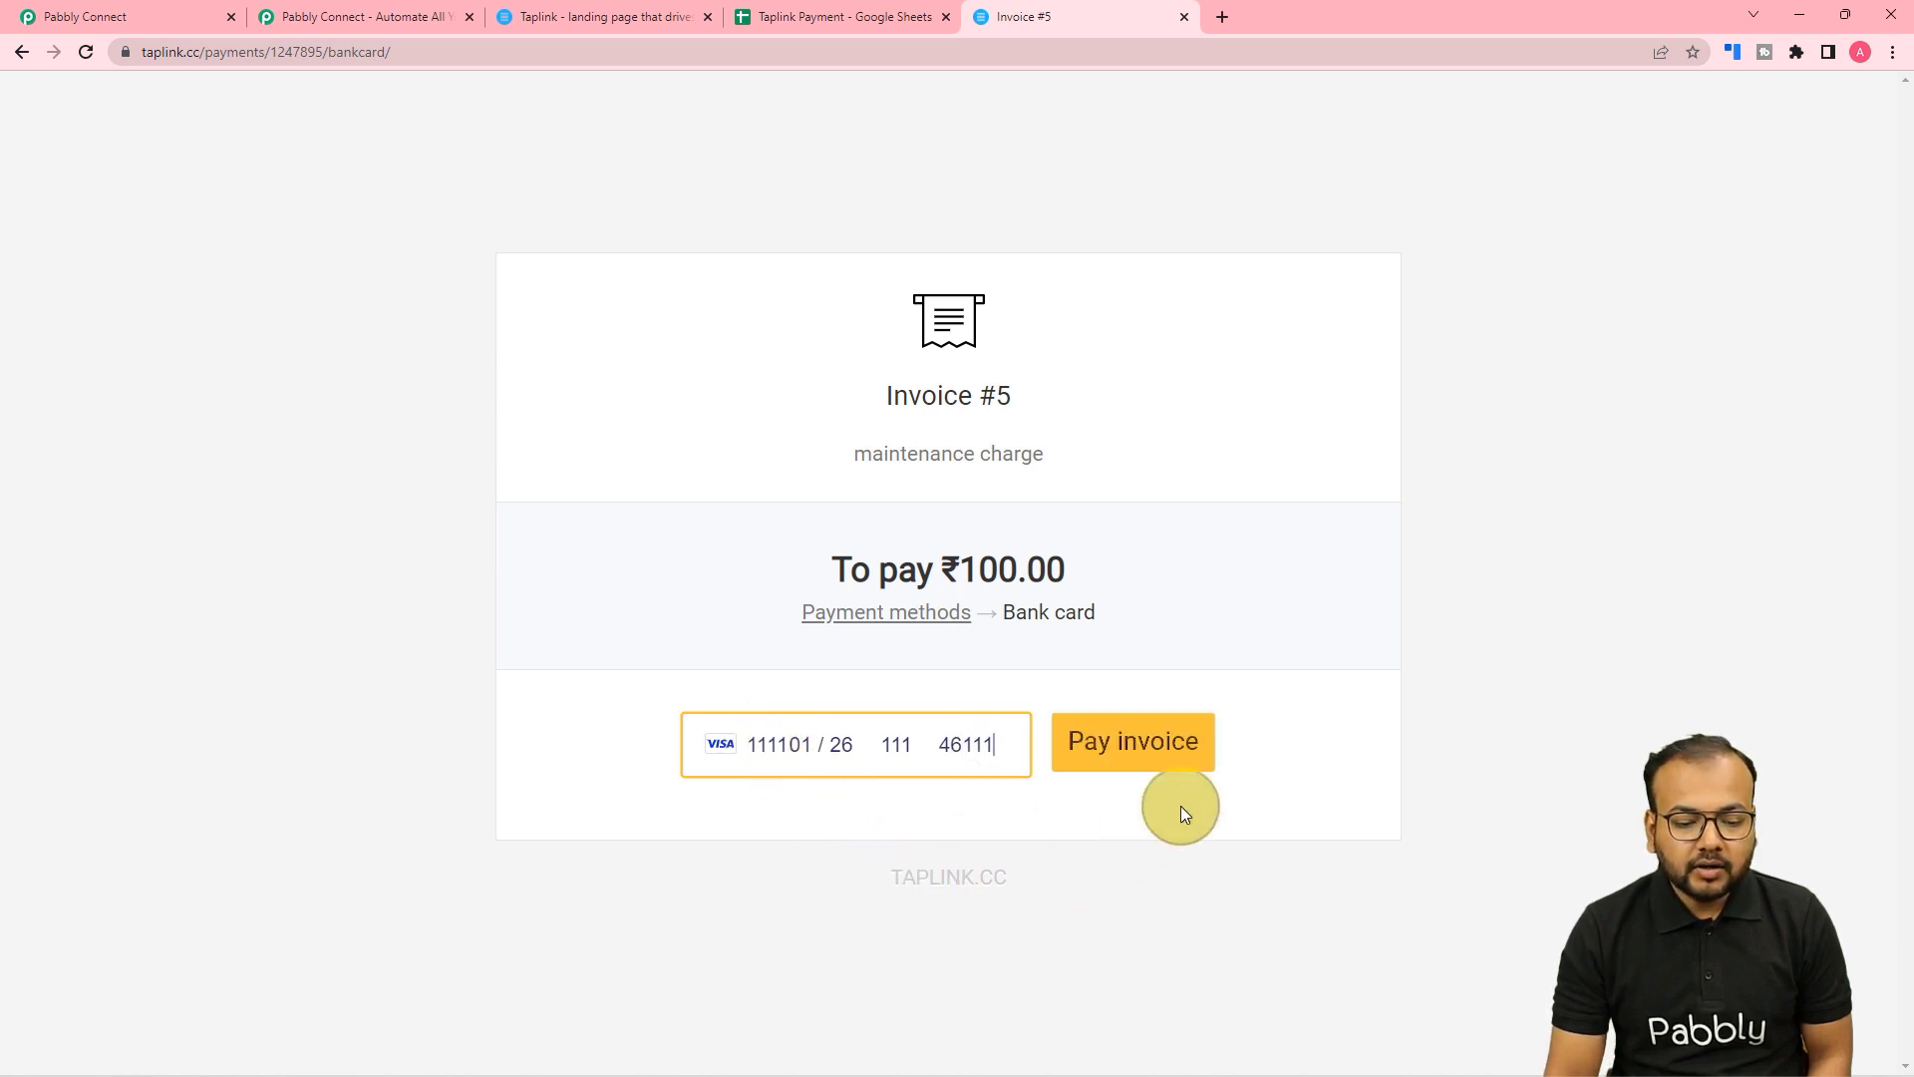
click(1166, 758)
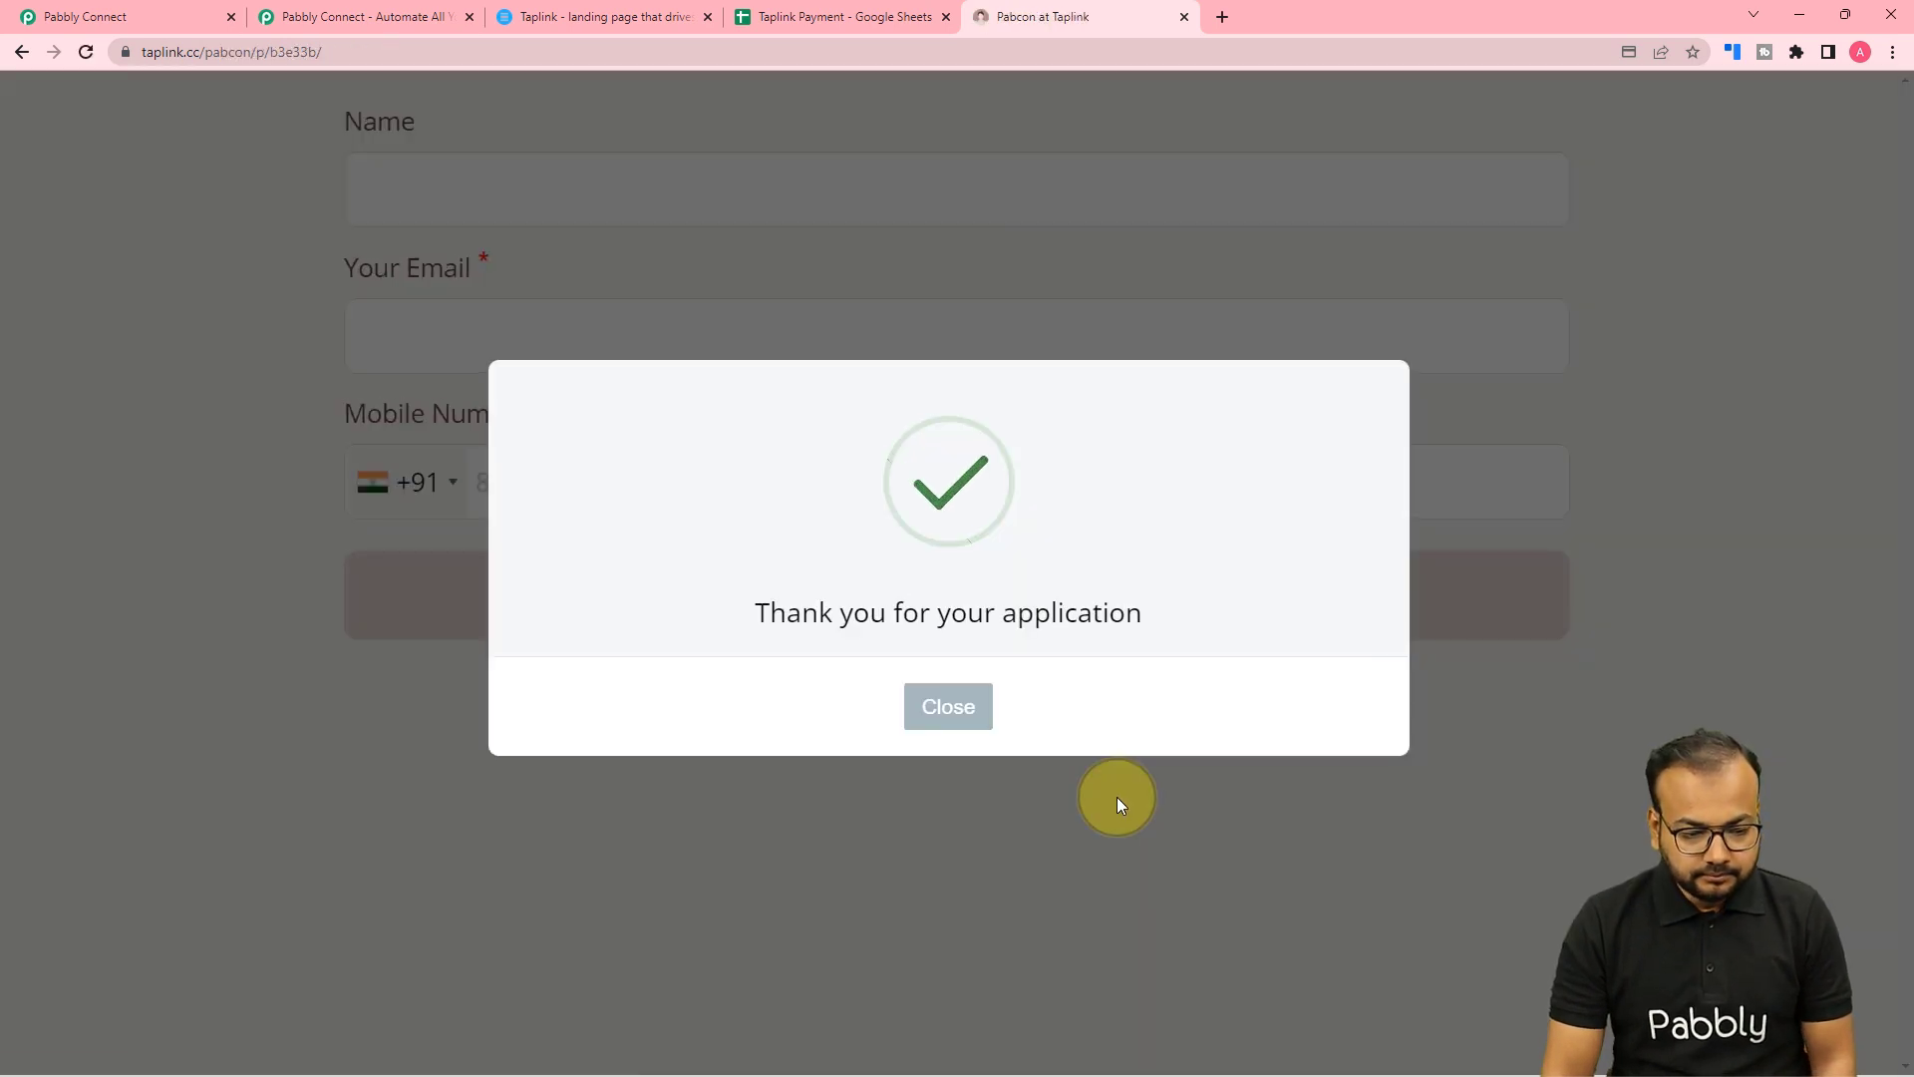
click(946, 714)
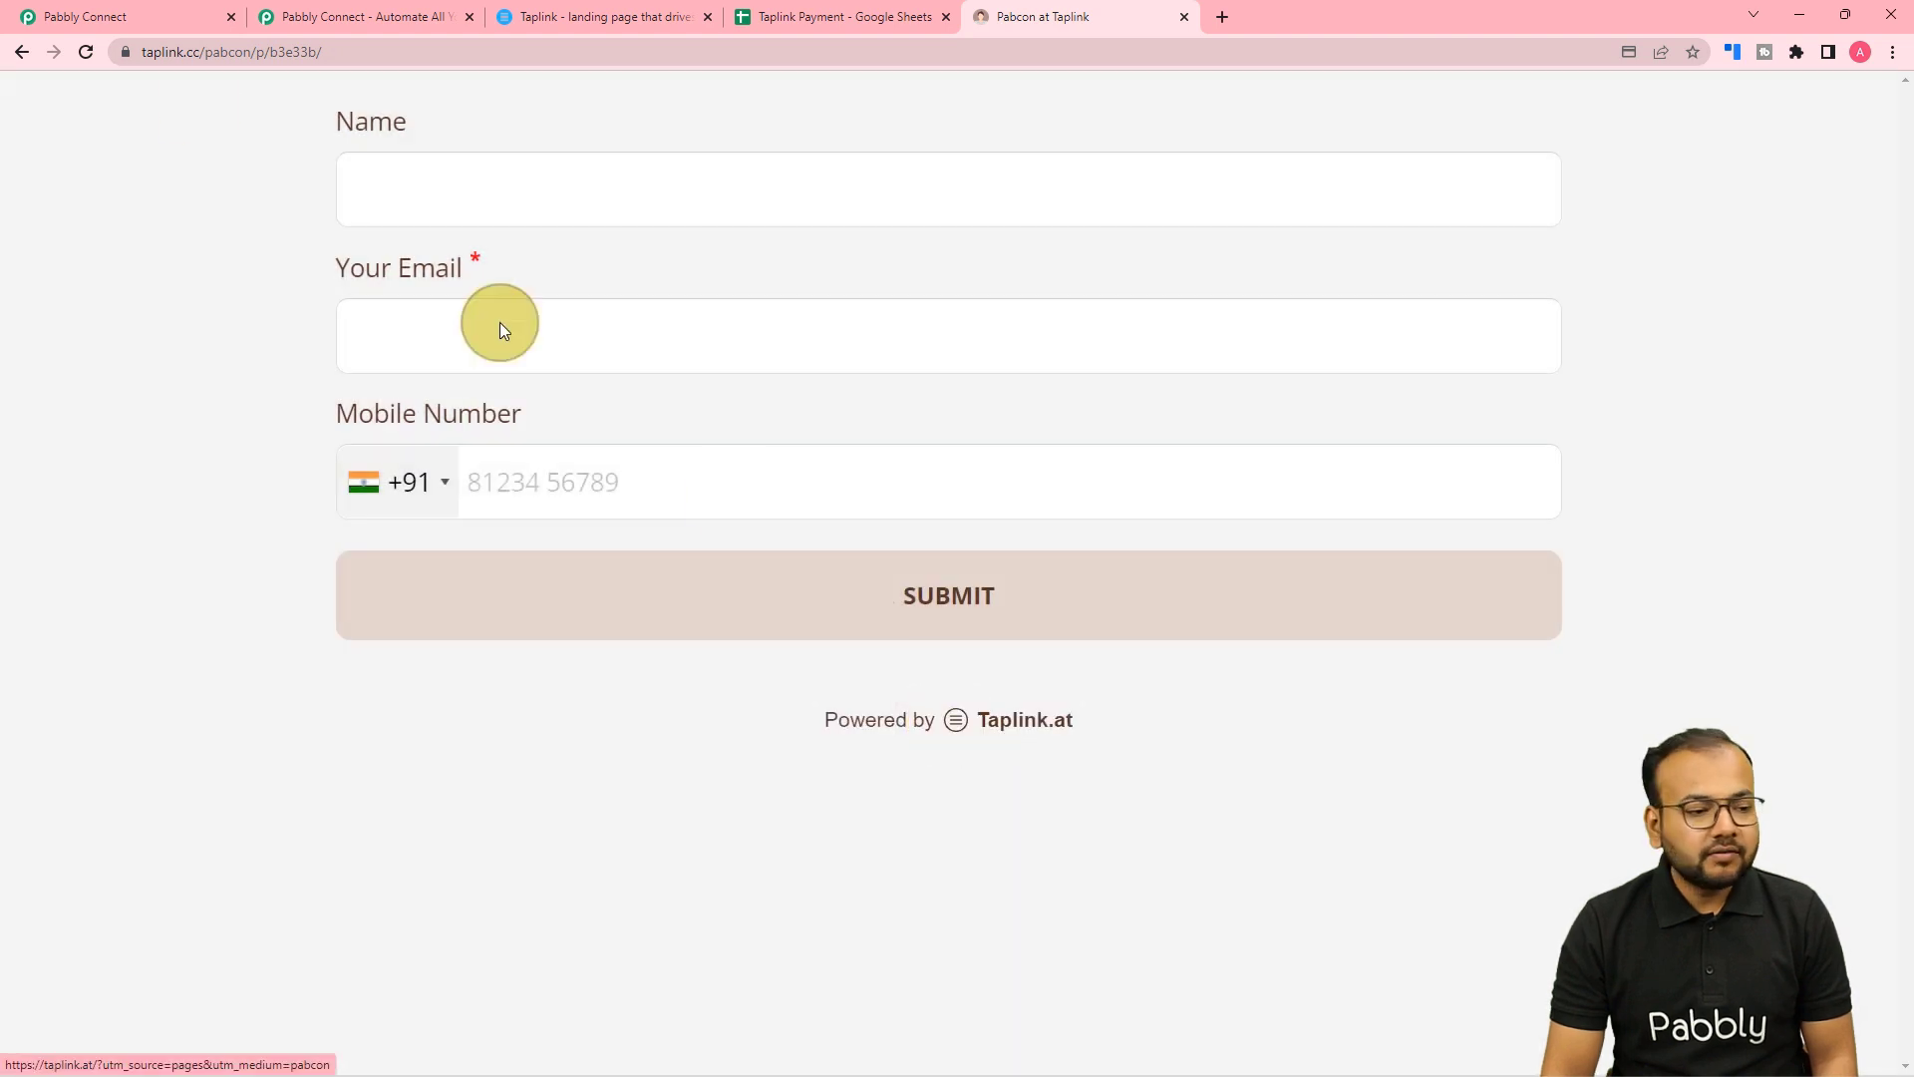
Scroll through the captured webhook response, checking the maintenance charge purpose, 100 amount and bank card method.
click(161, 17)
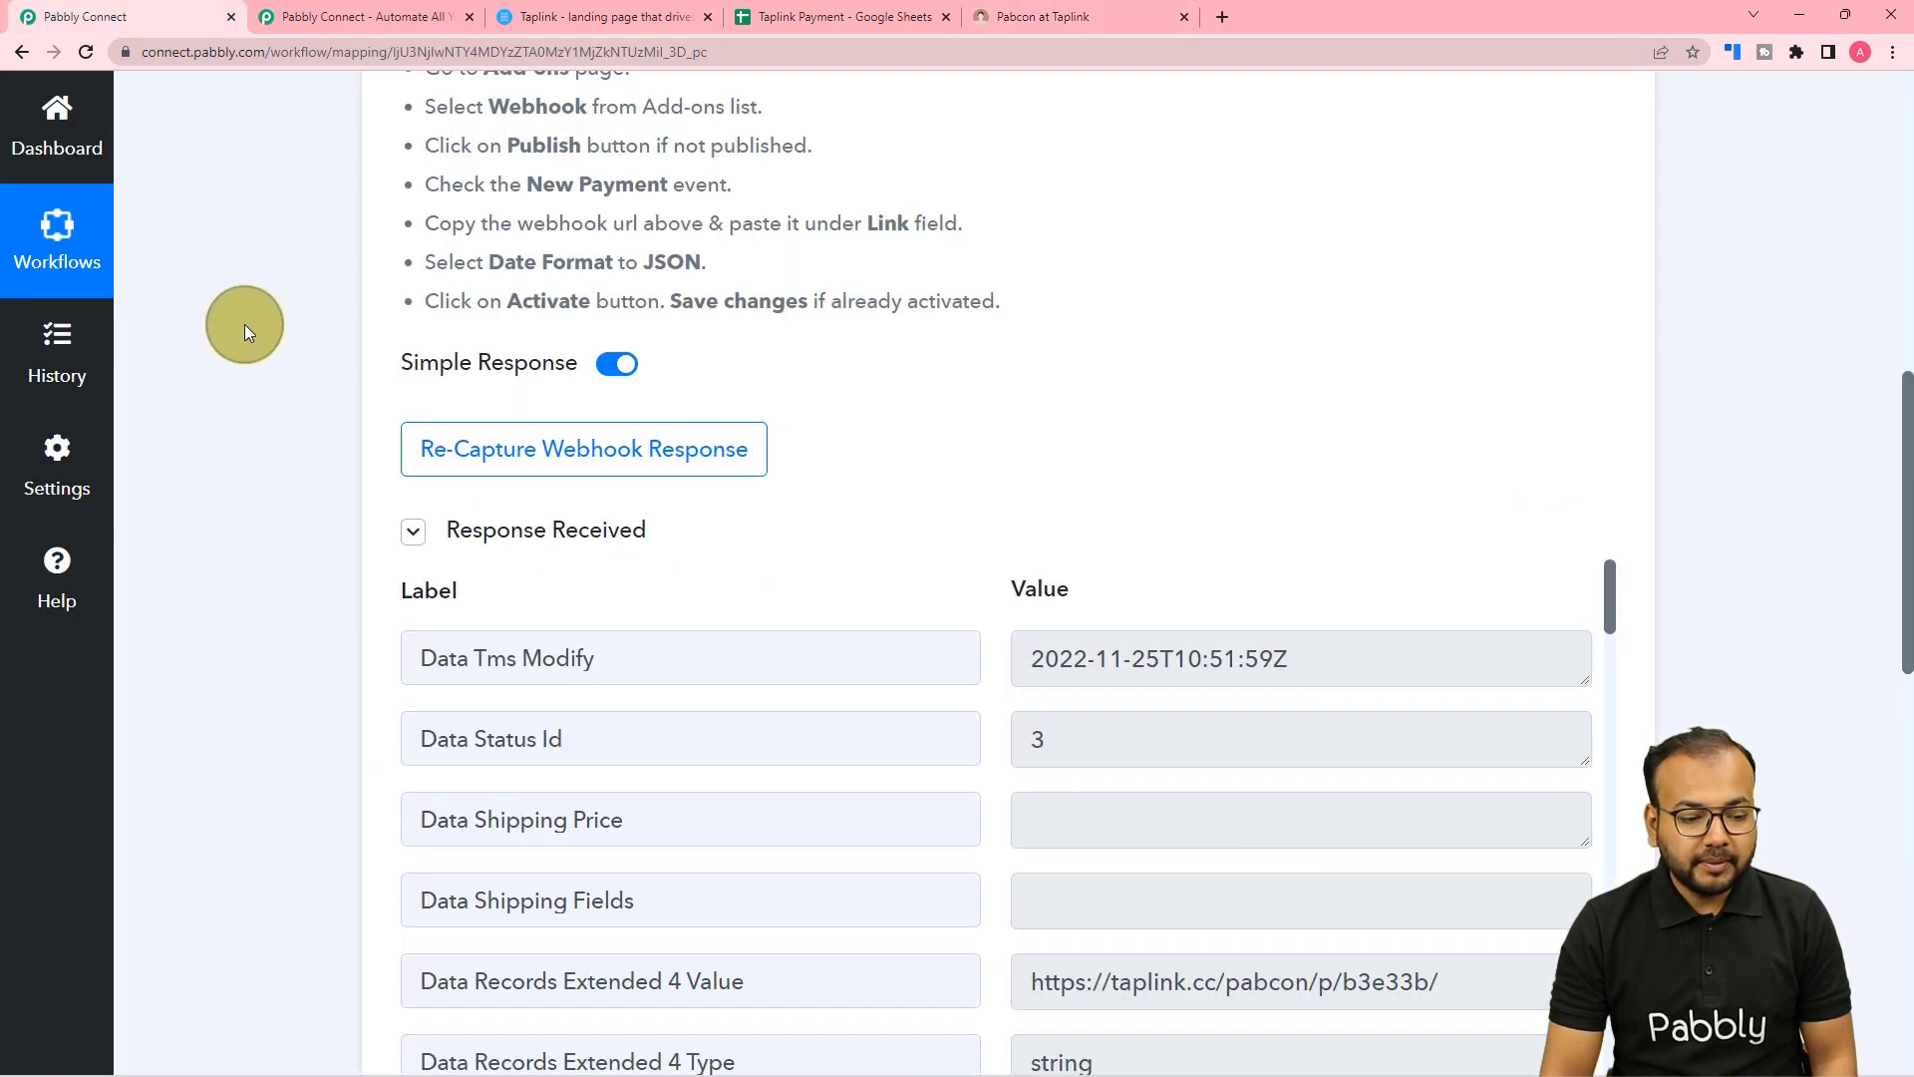
scroll(243, 325, down, 5)
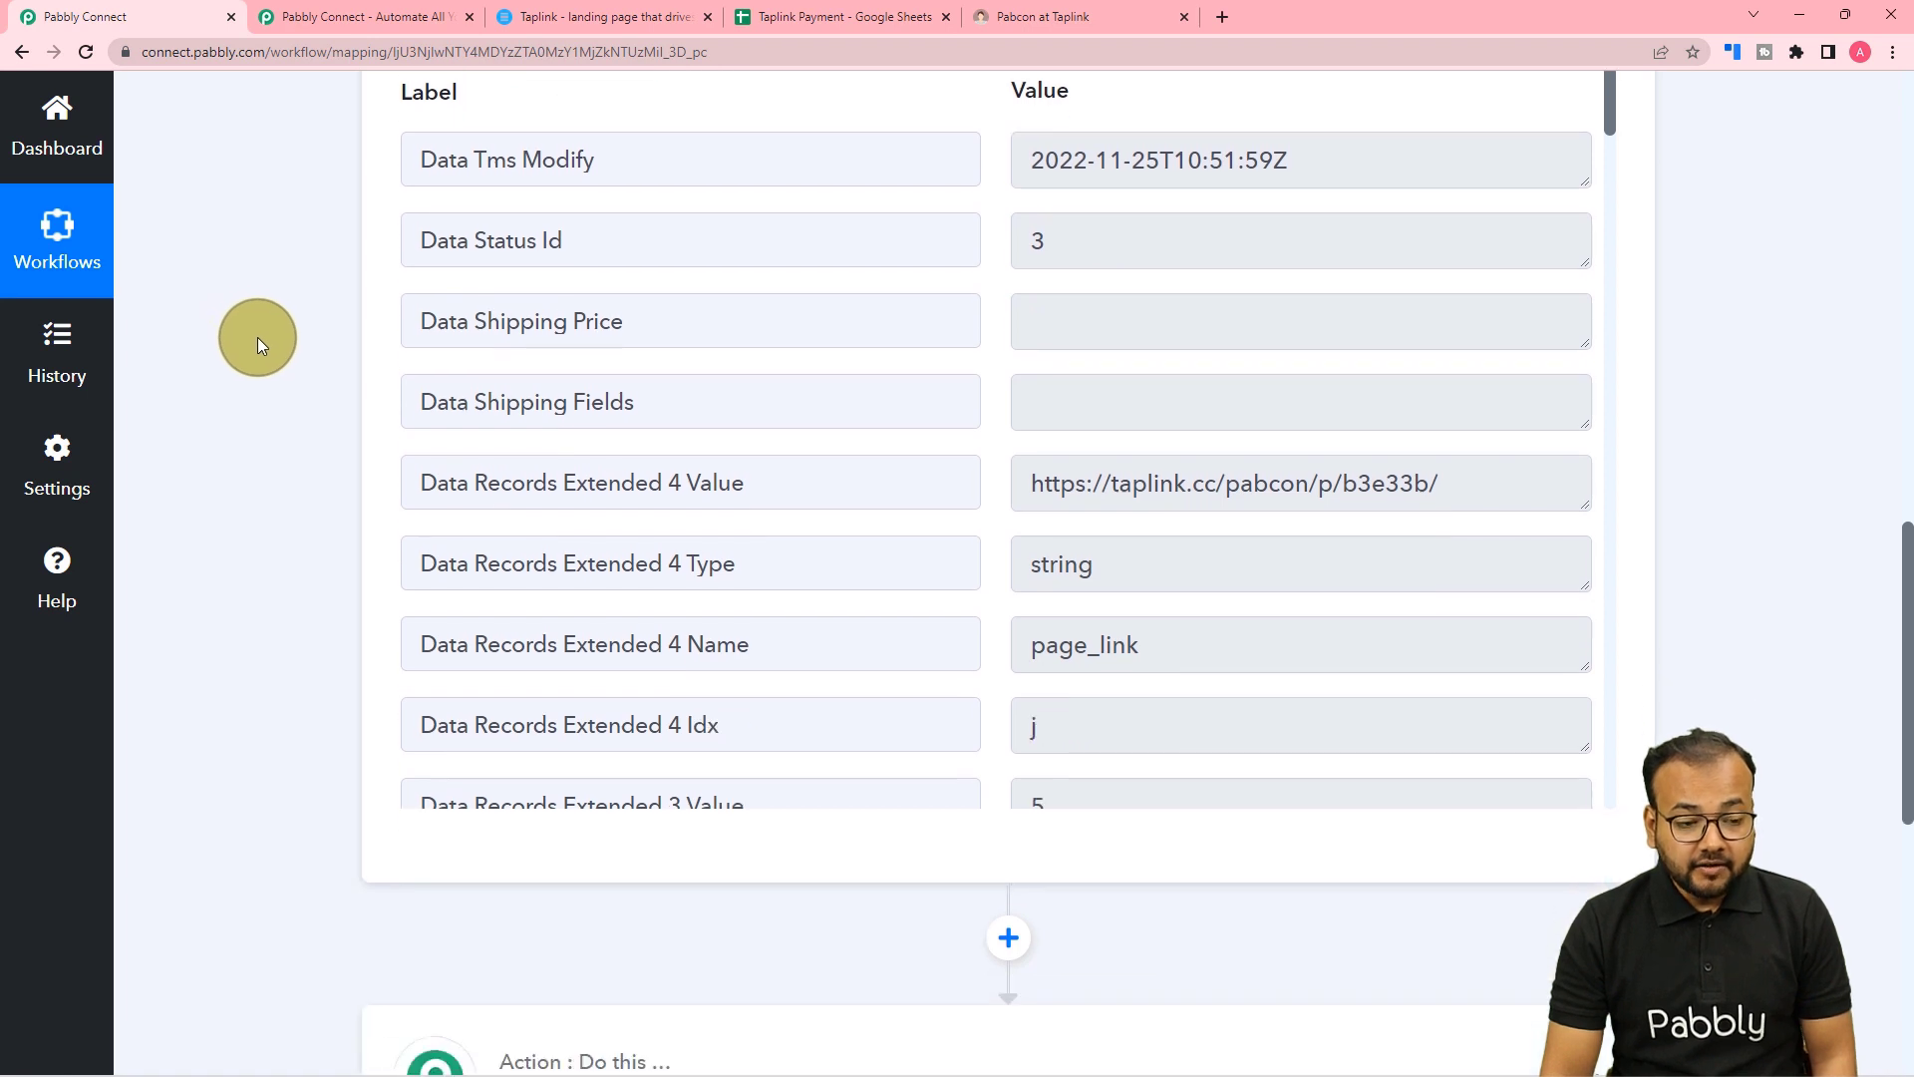
scroll(595, 385, down, 3)
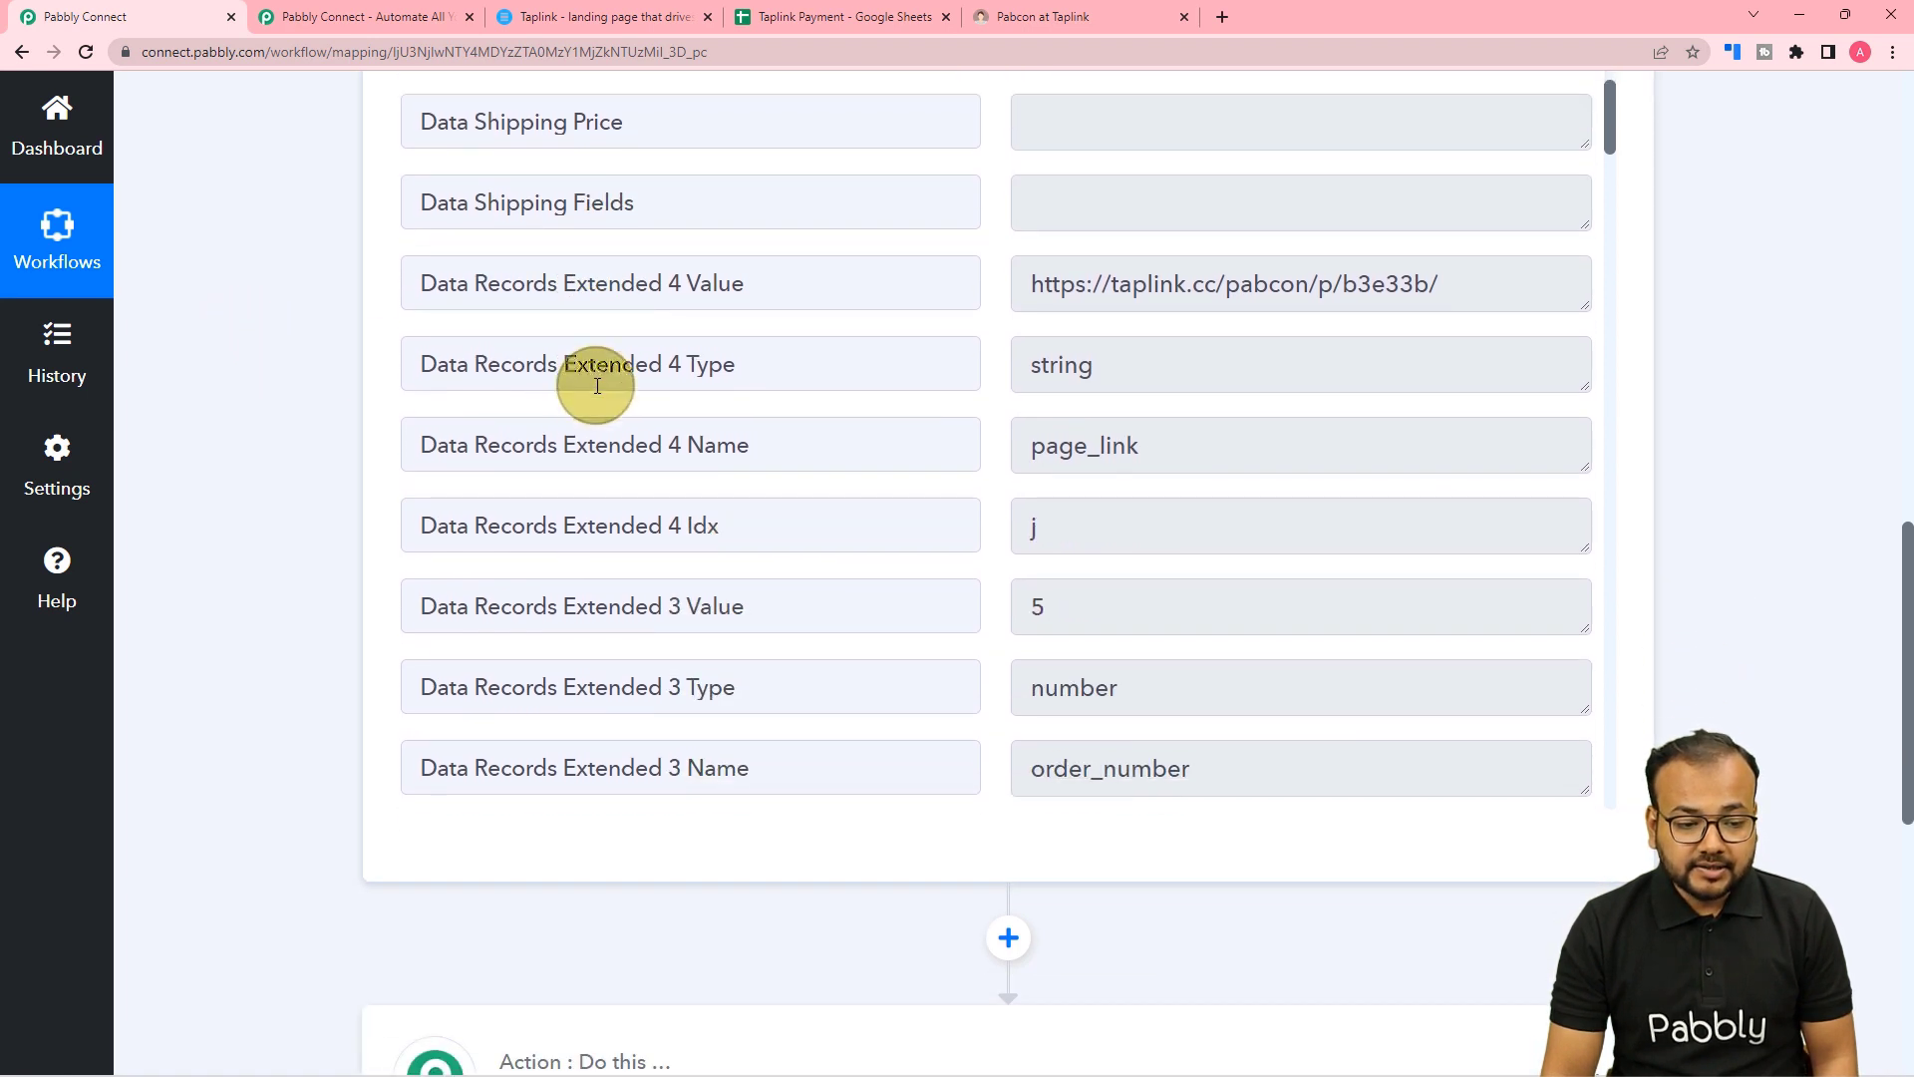
scroll(597, 386, down, 2)
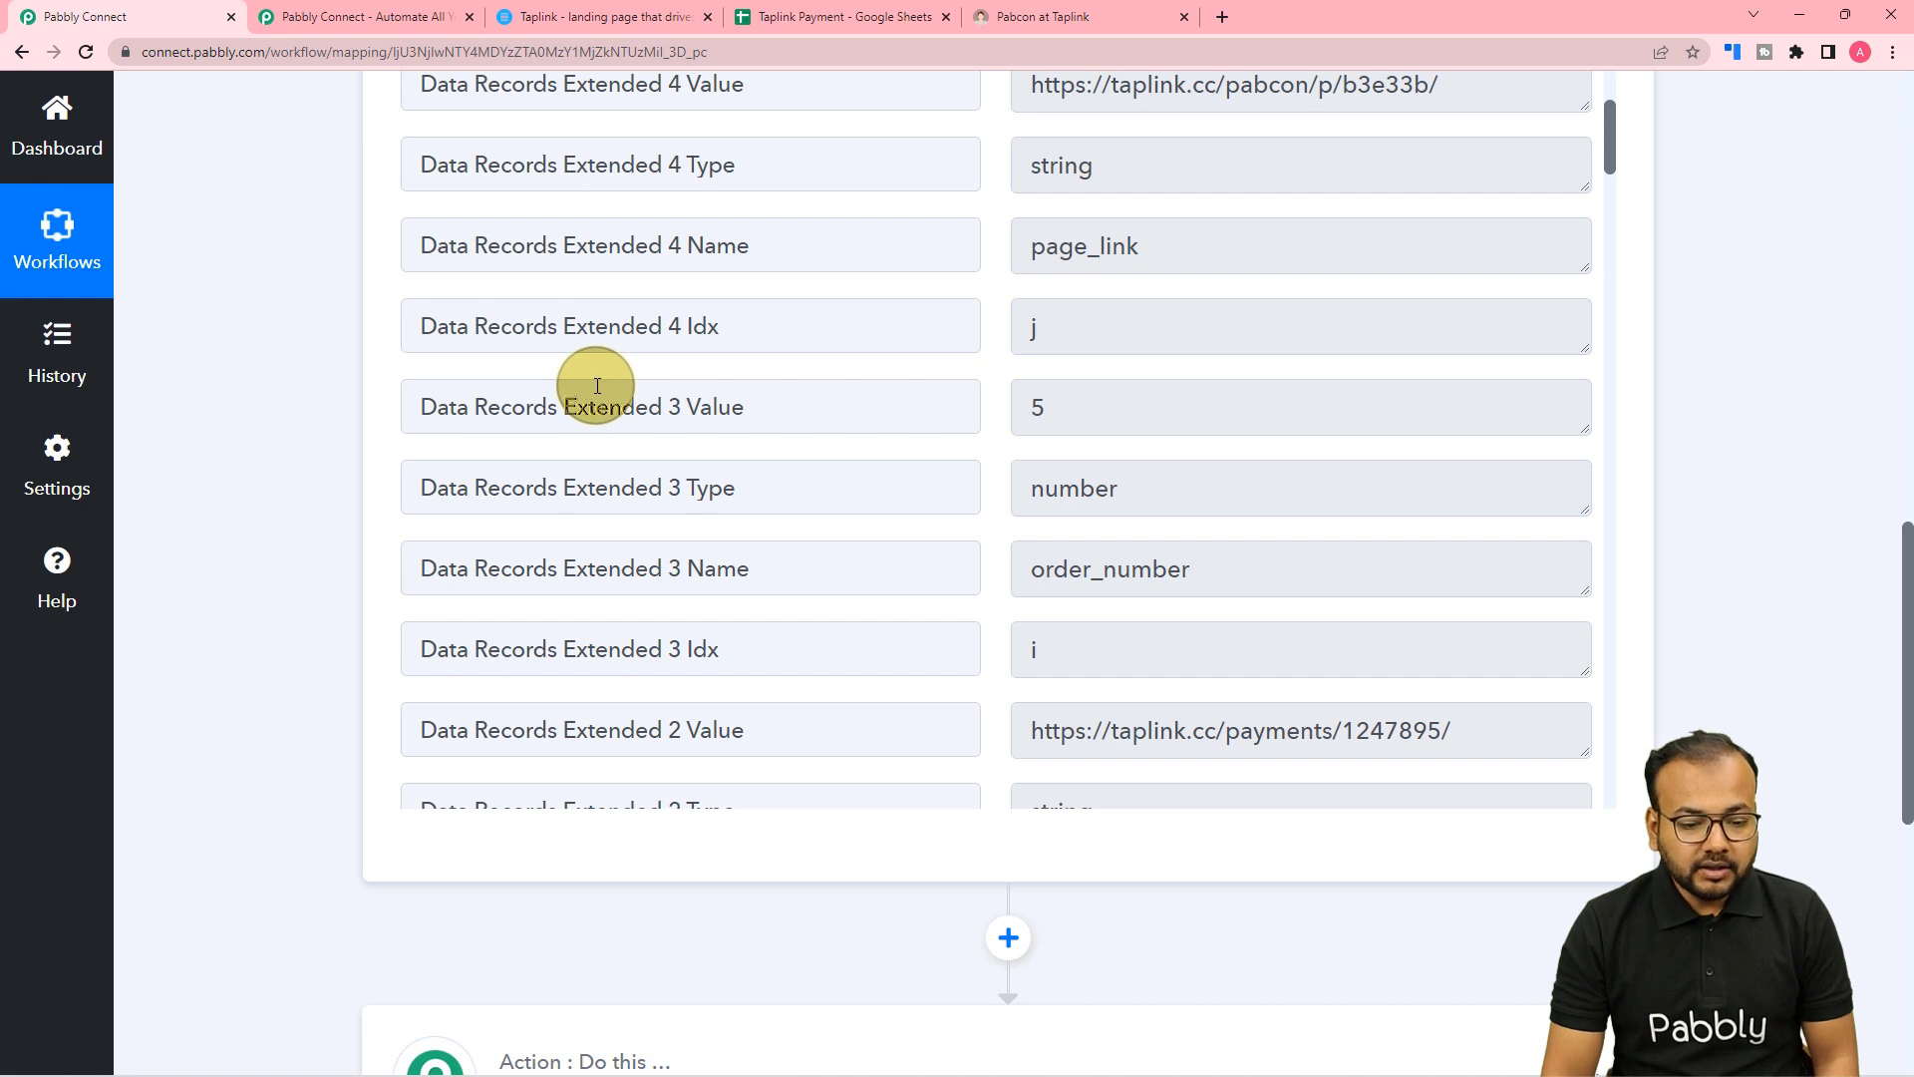
scroll(597, 386, down, 2)
scroll(597, 386, down, 4)
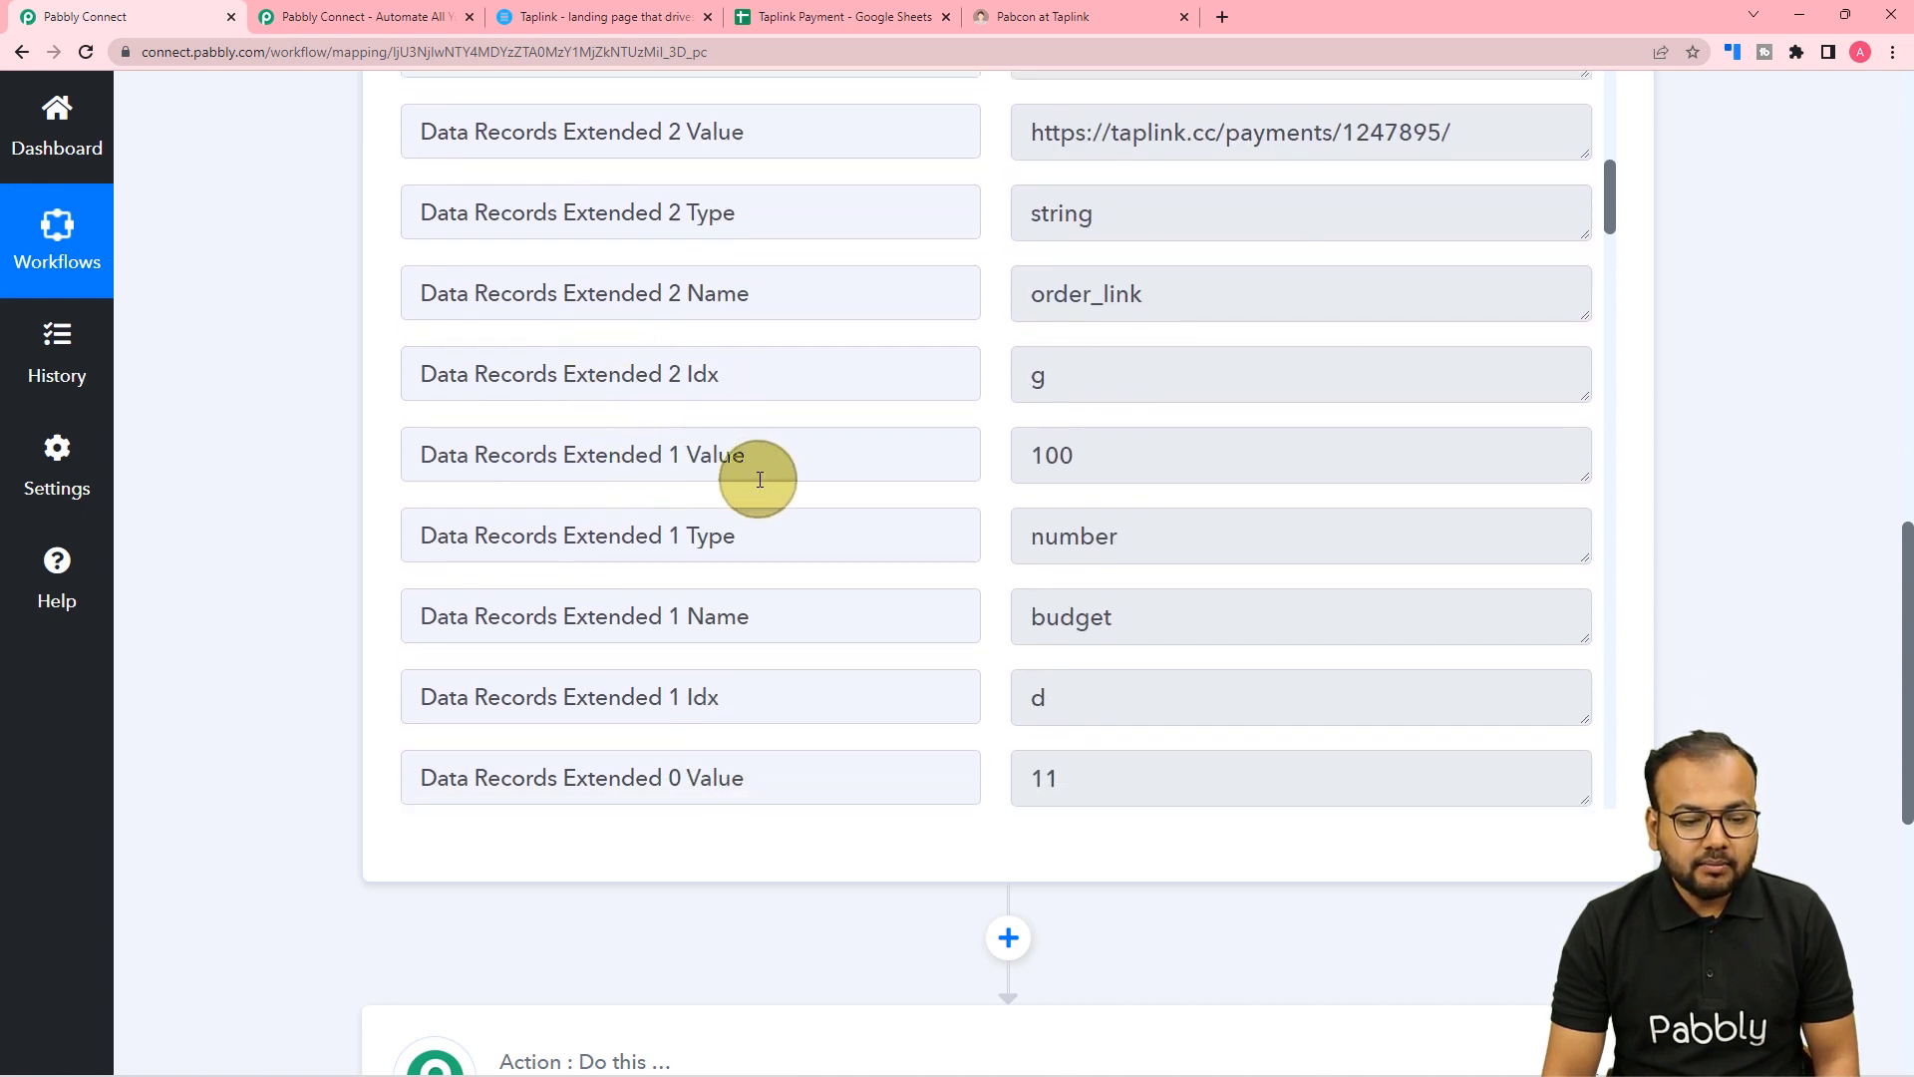
scroll(961, 495, down, 2)
scroll(961, 495, down, 3)
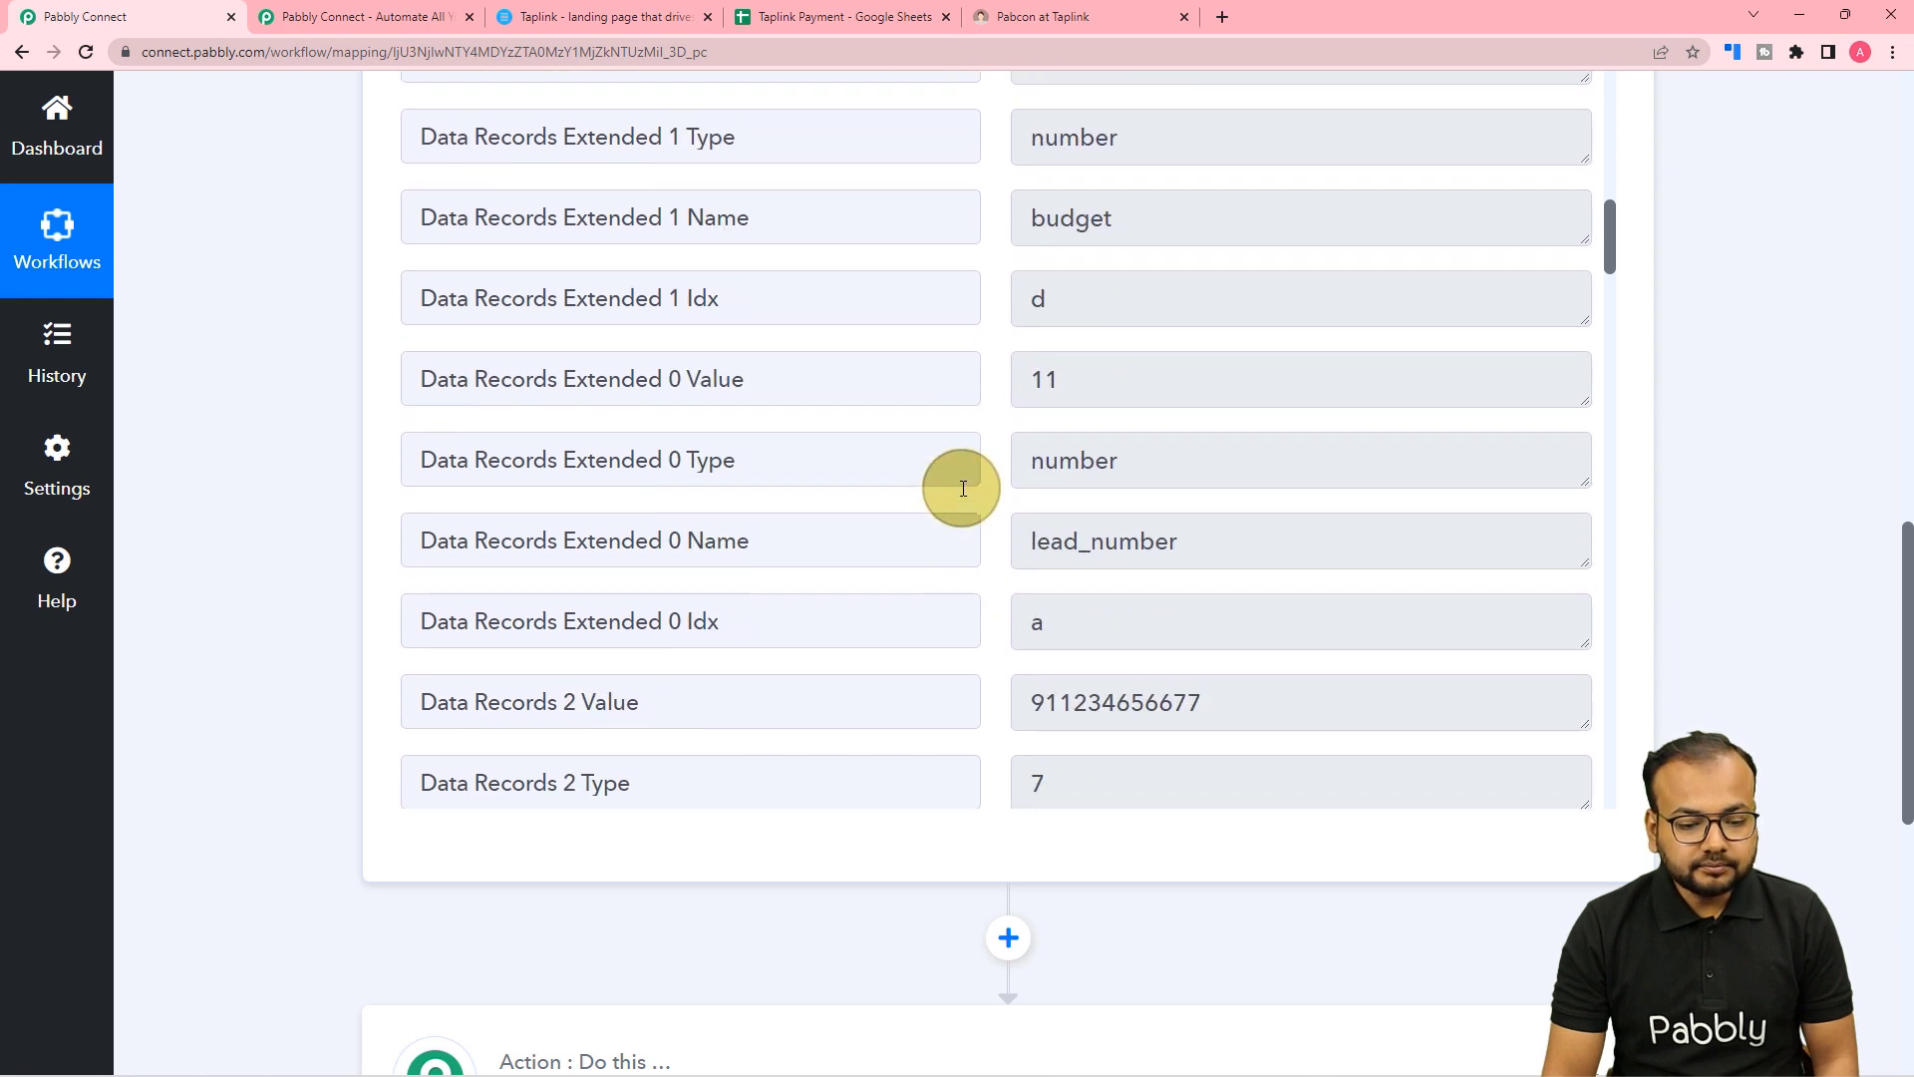
scroll(740, 496, down, 1)
scroll(740, 491, down, 2)
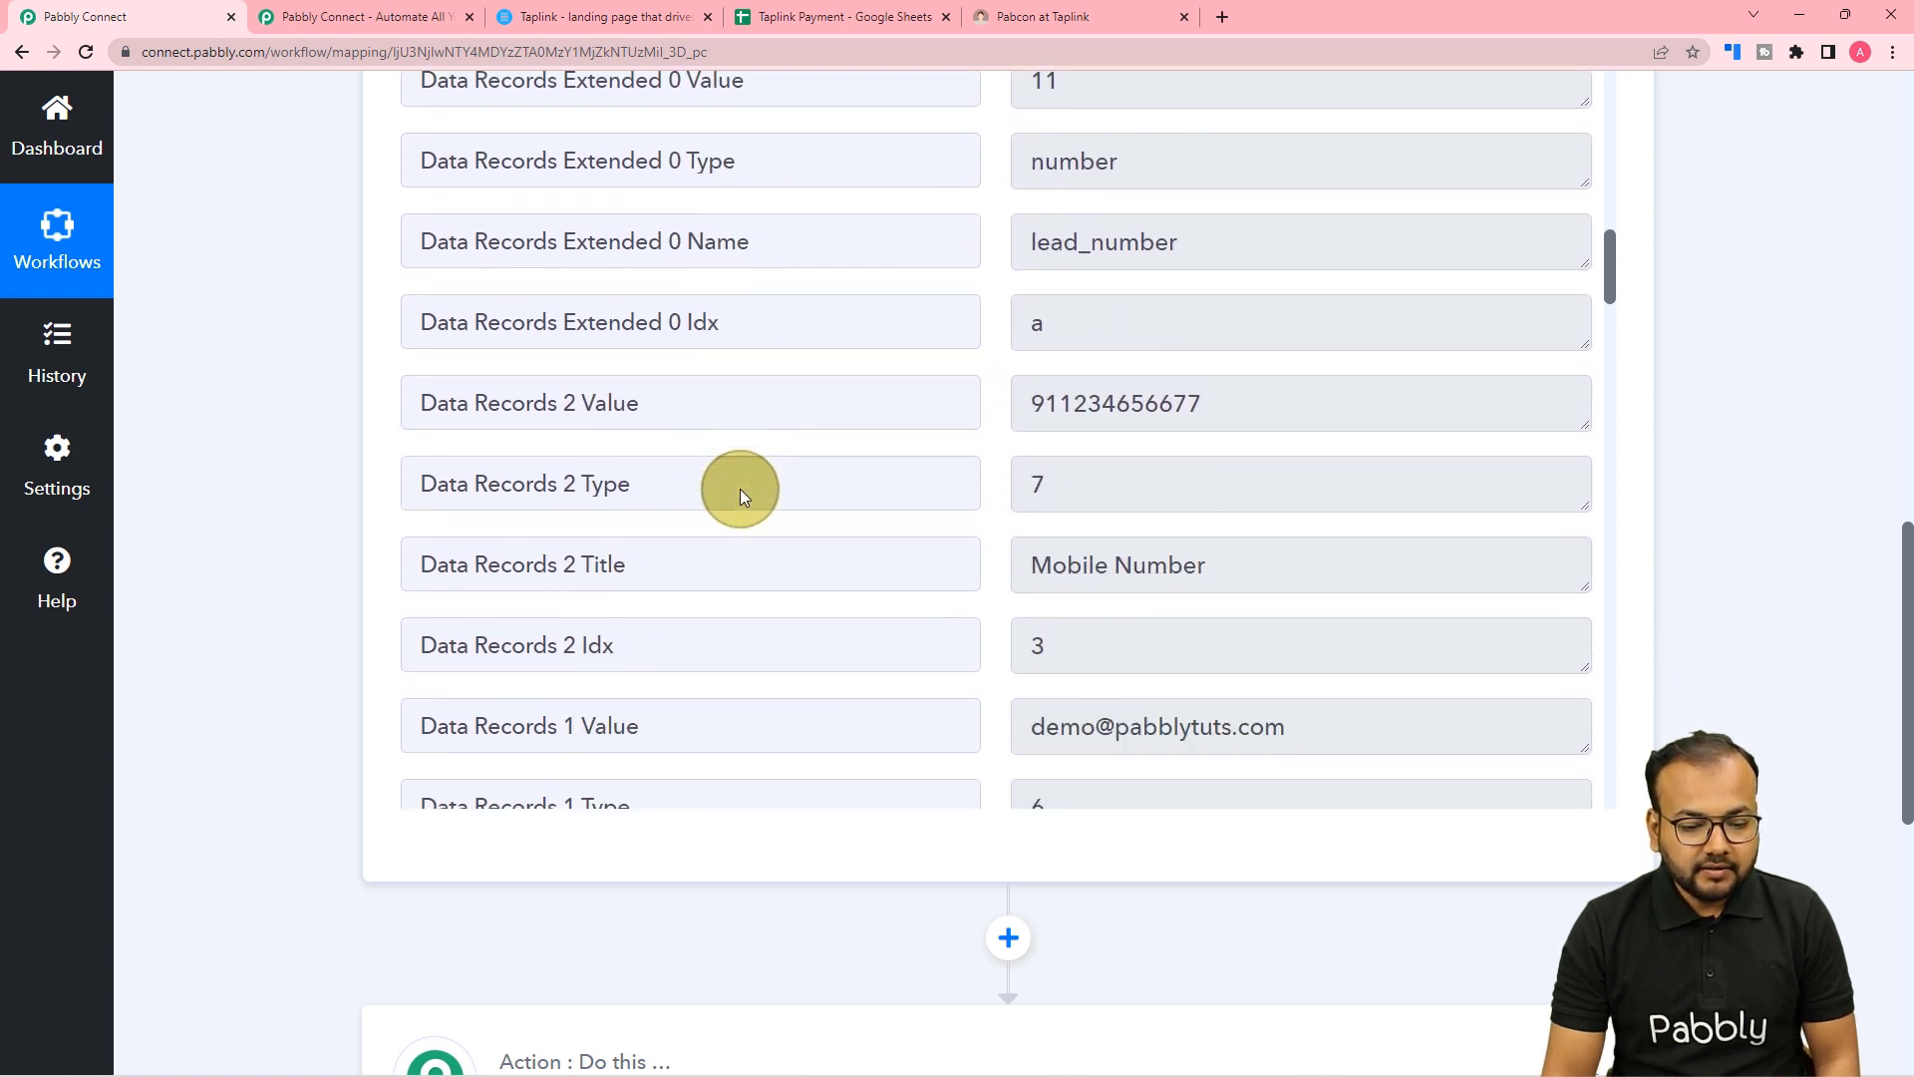
scroll(742, 488, down, 1)
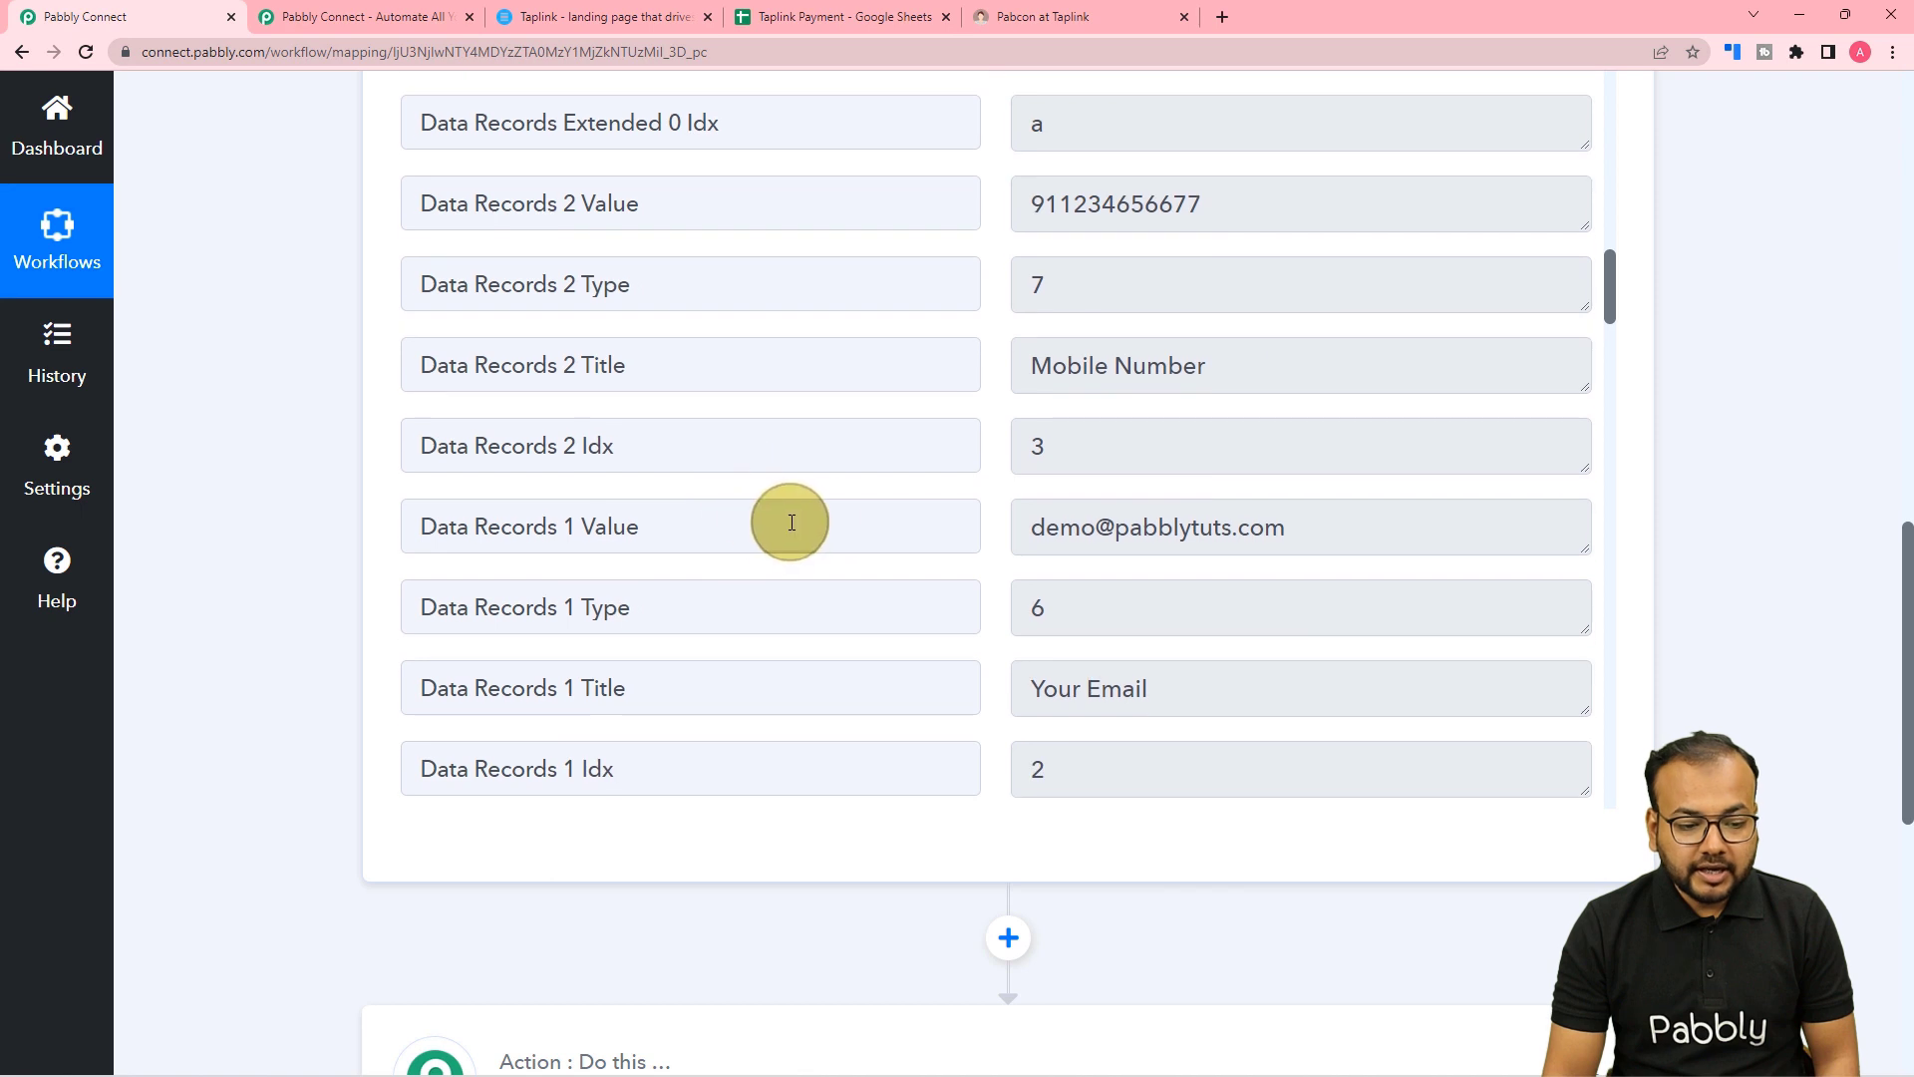
scroll(854, 544, down, 1)
scroll(855, 545, down, 1)
scroll(852, 544, up, 2)
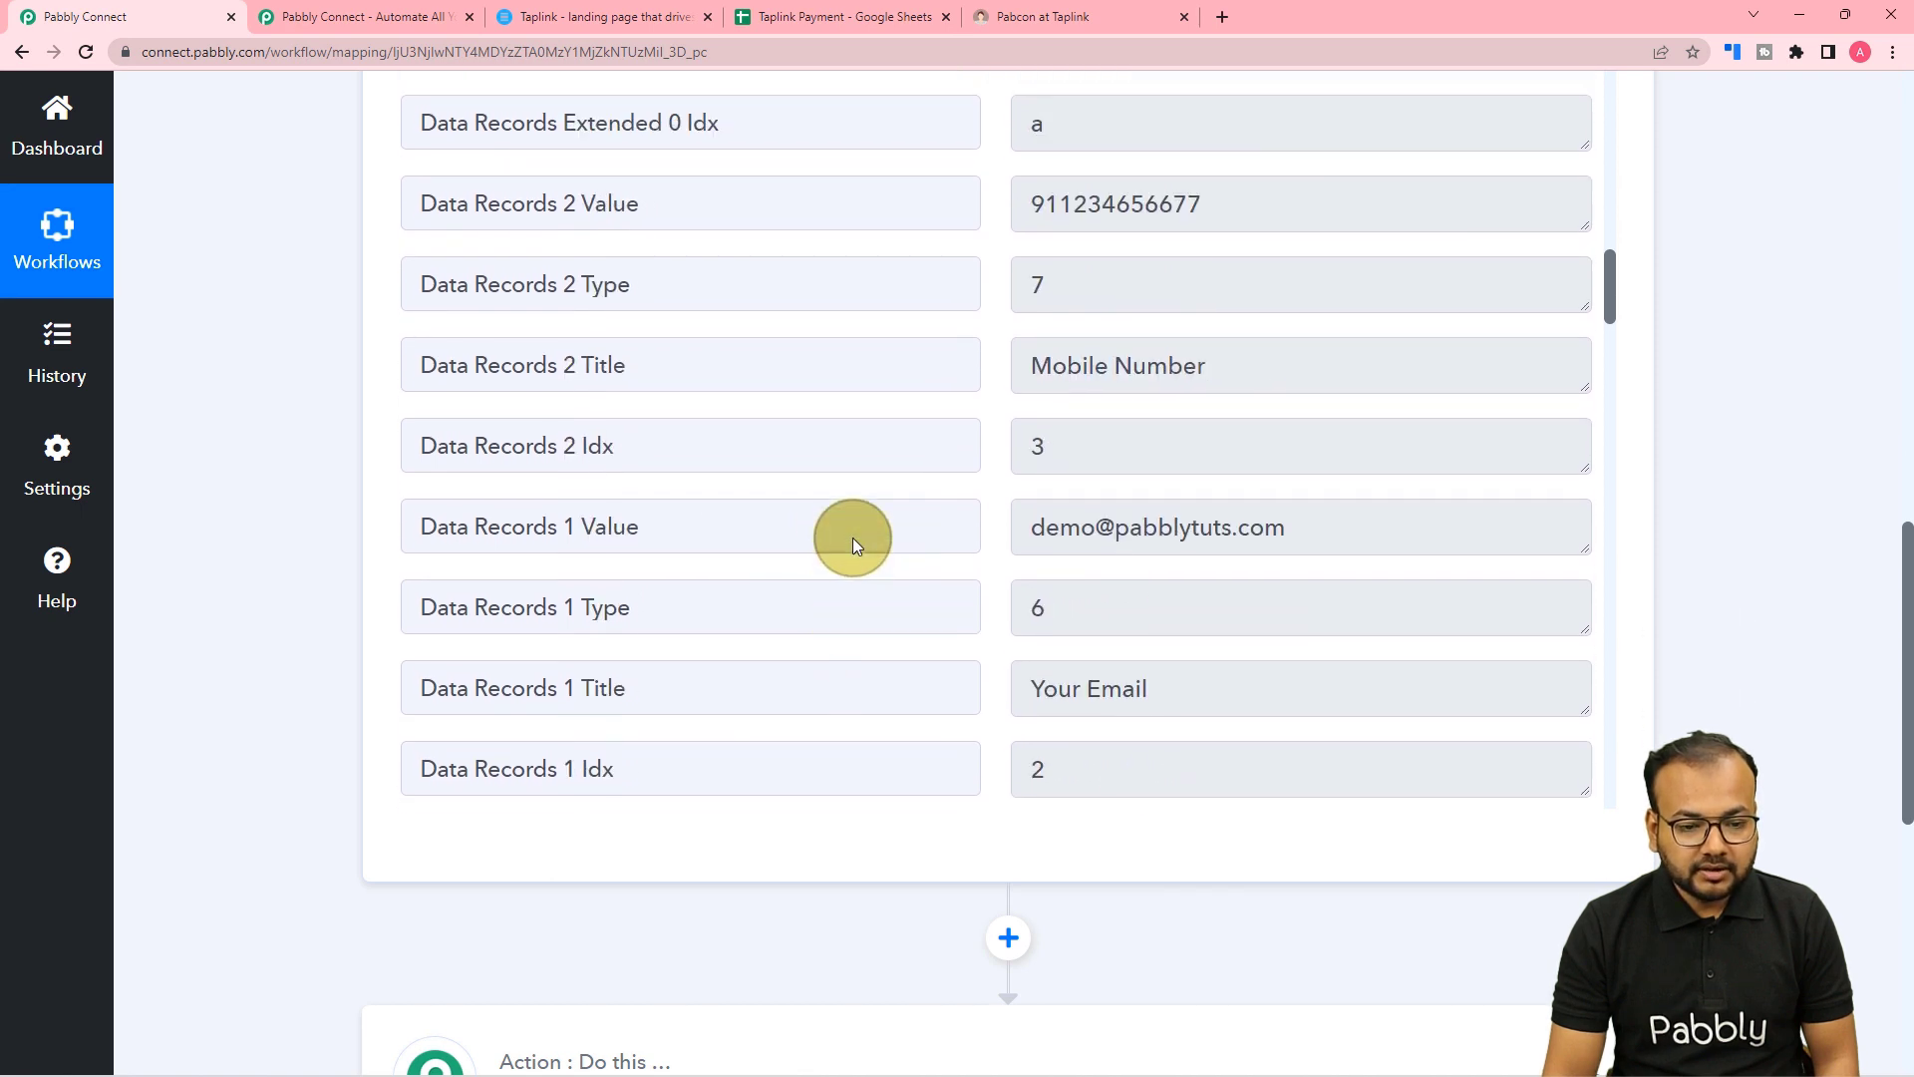
scroll(772, 449, down, 4)
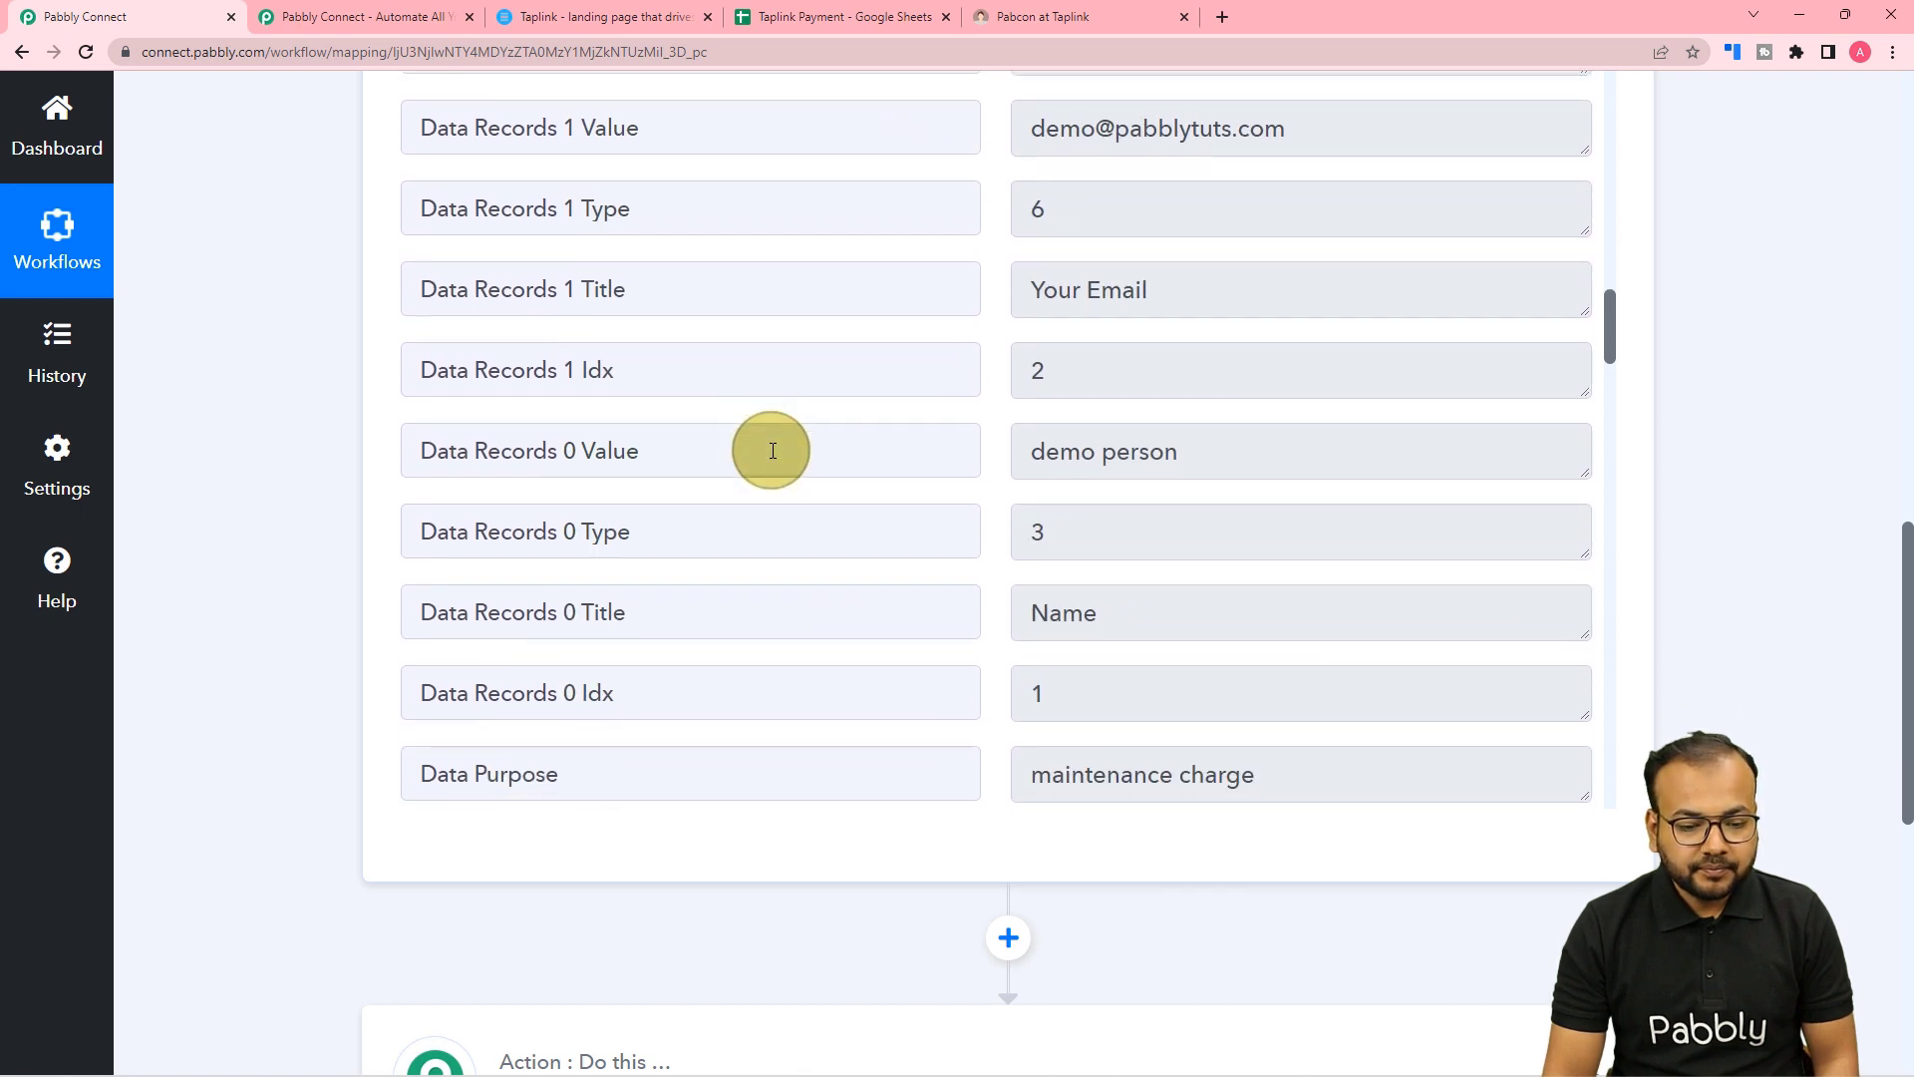
scroll(780, 449, down, 4)
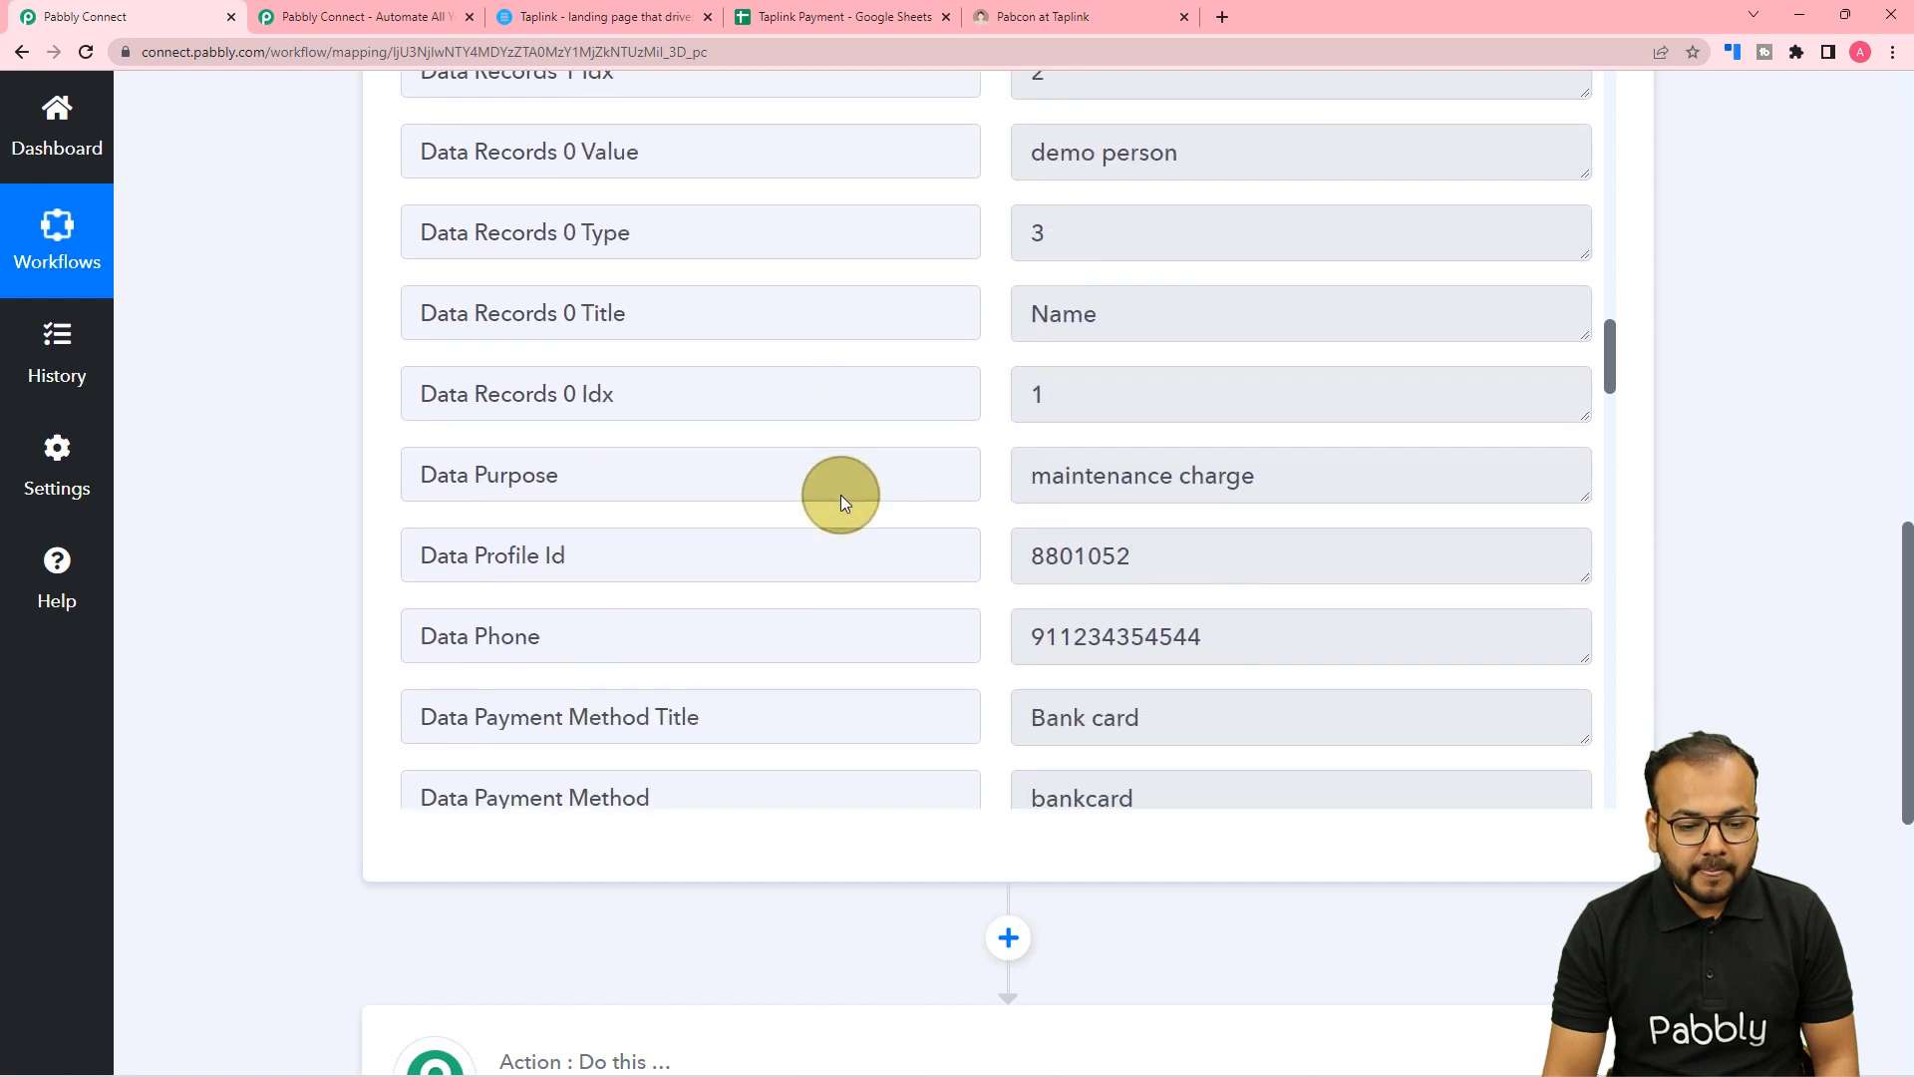
scroll(826, 476, down, 2)
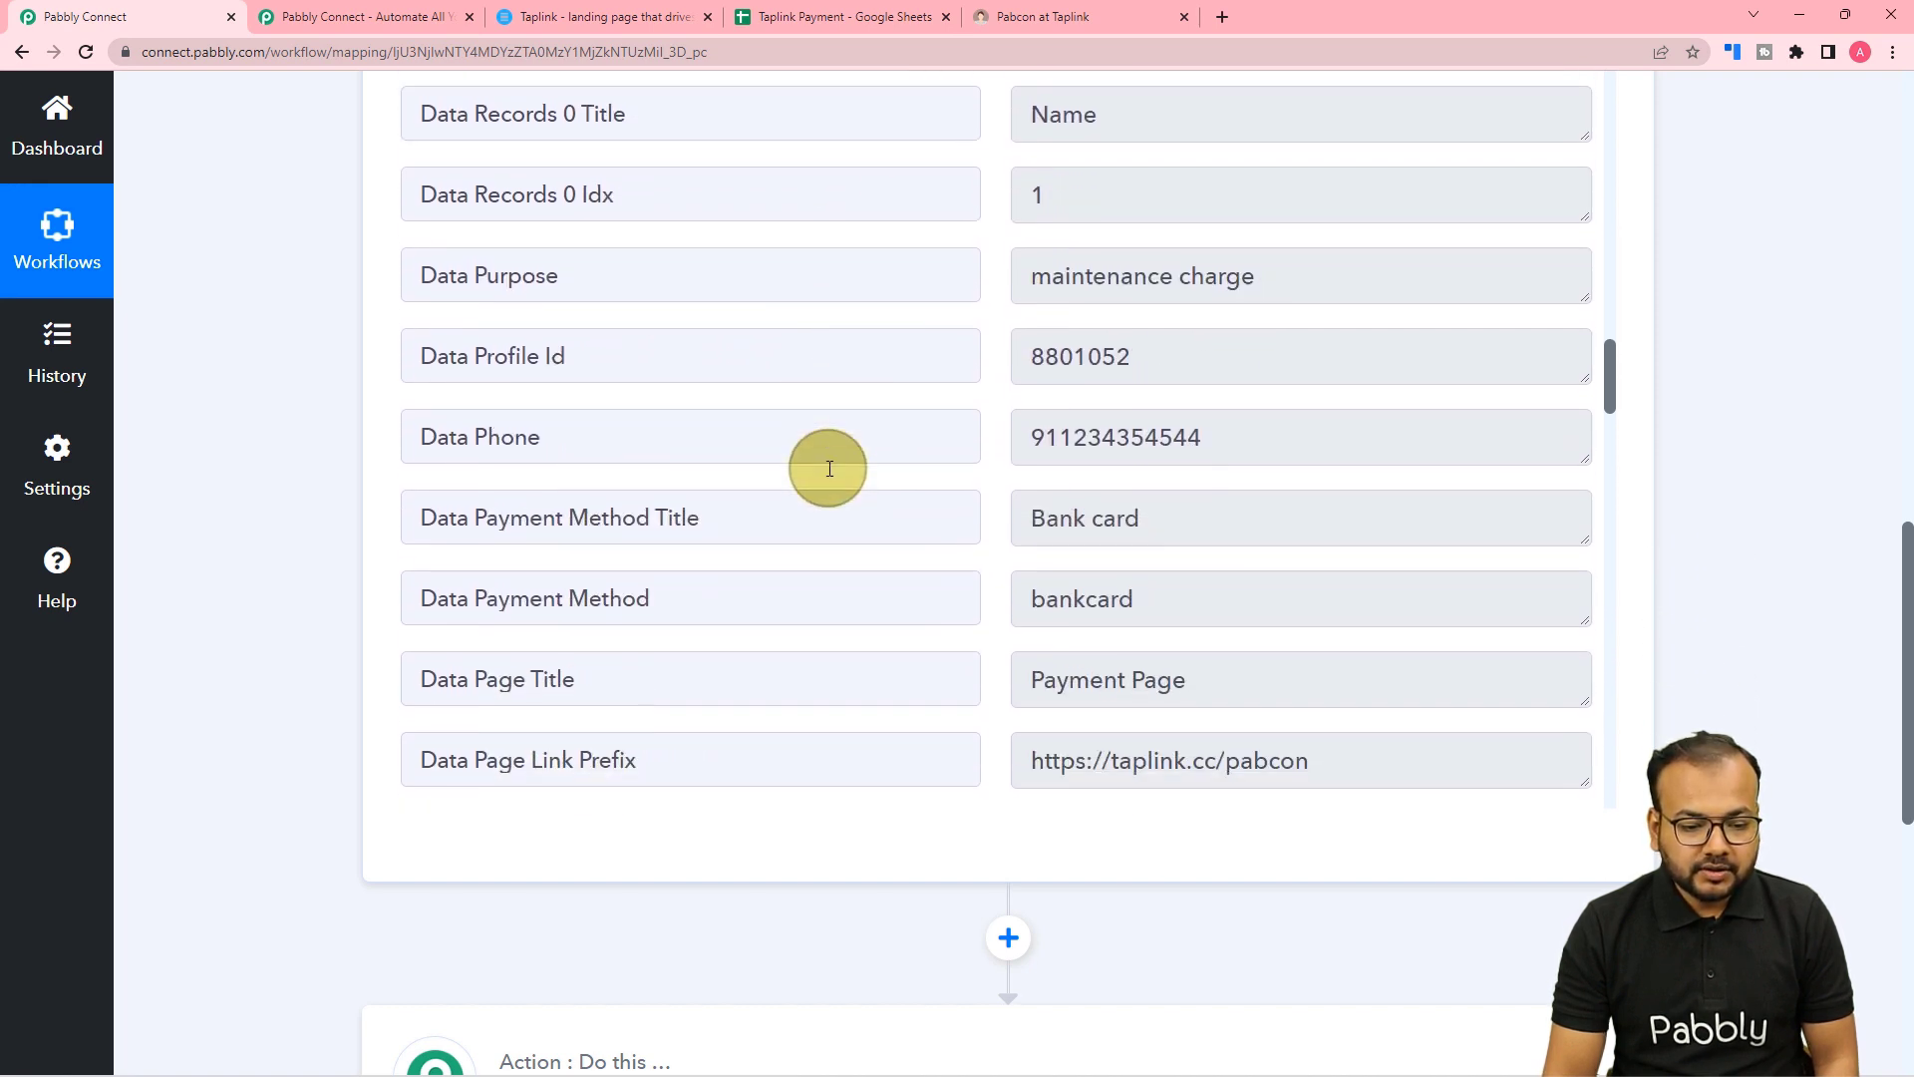
scroll(827, 474, down, 1)
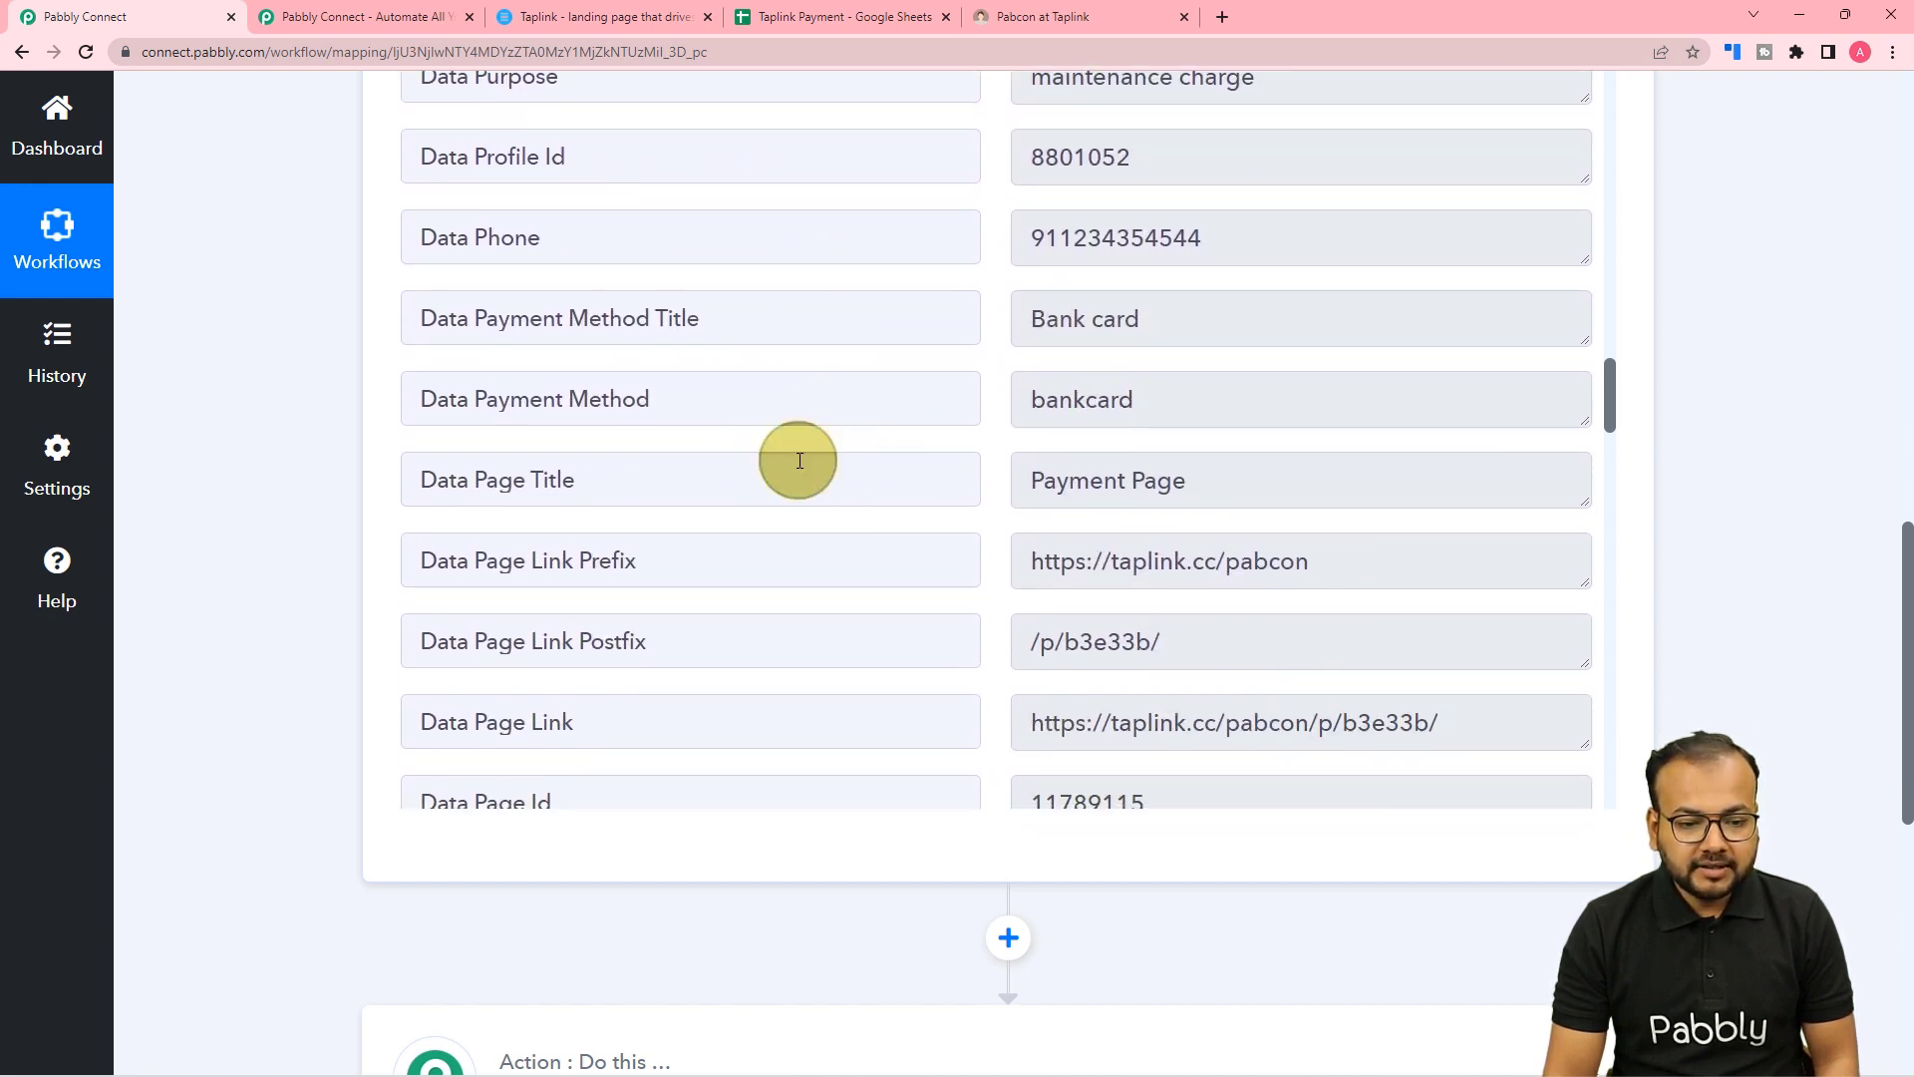
scroll(742, 495, down, 1)
scroll(738, 494, down, 10)
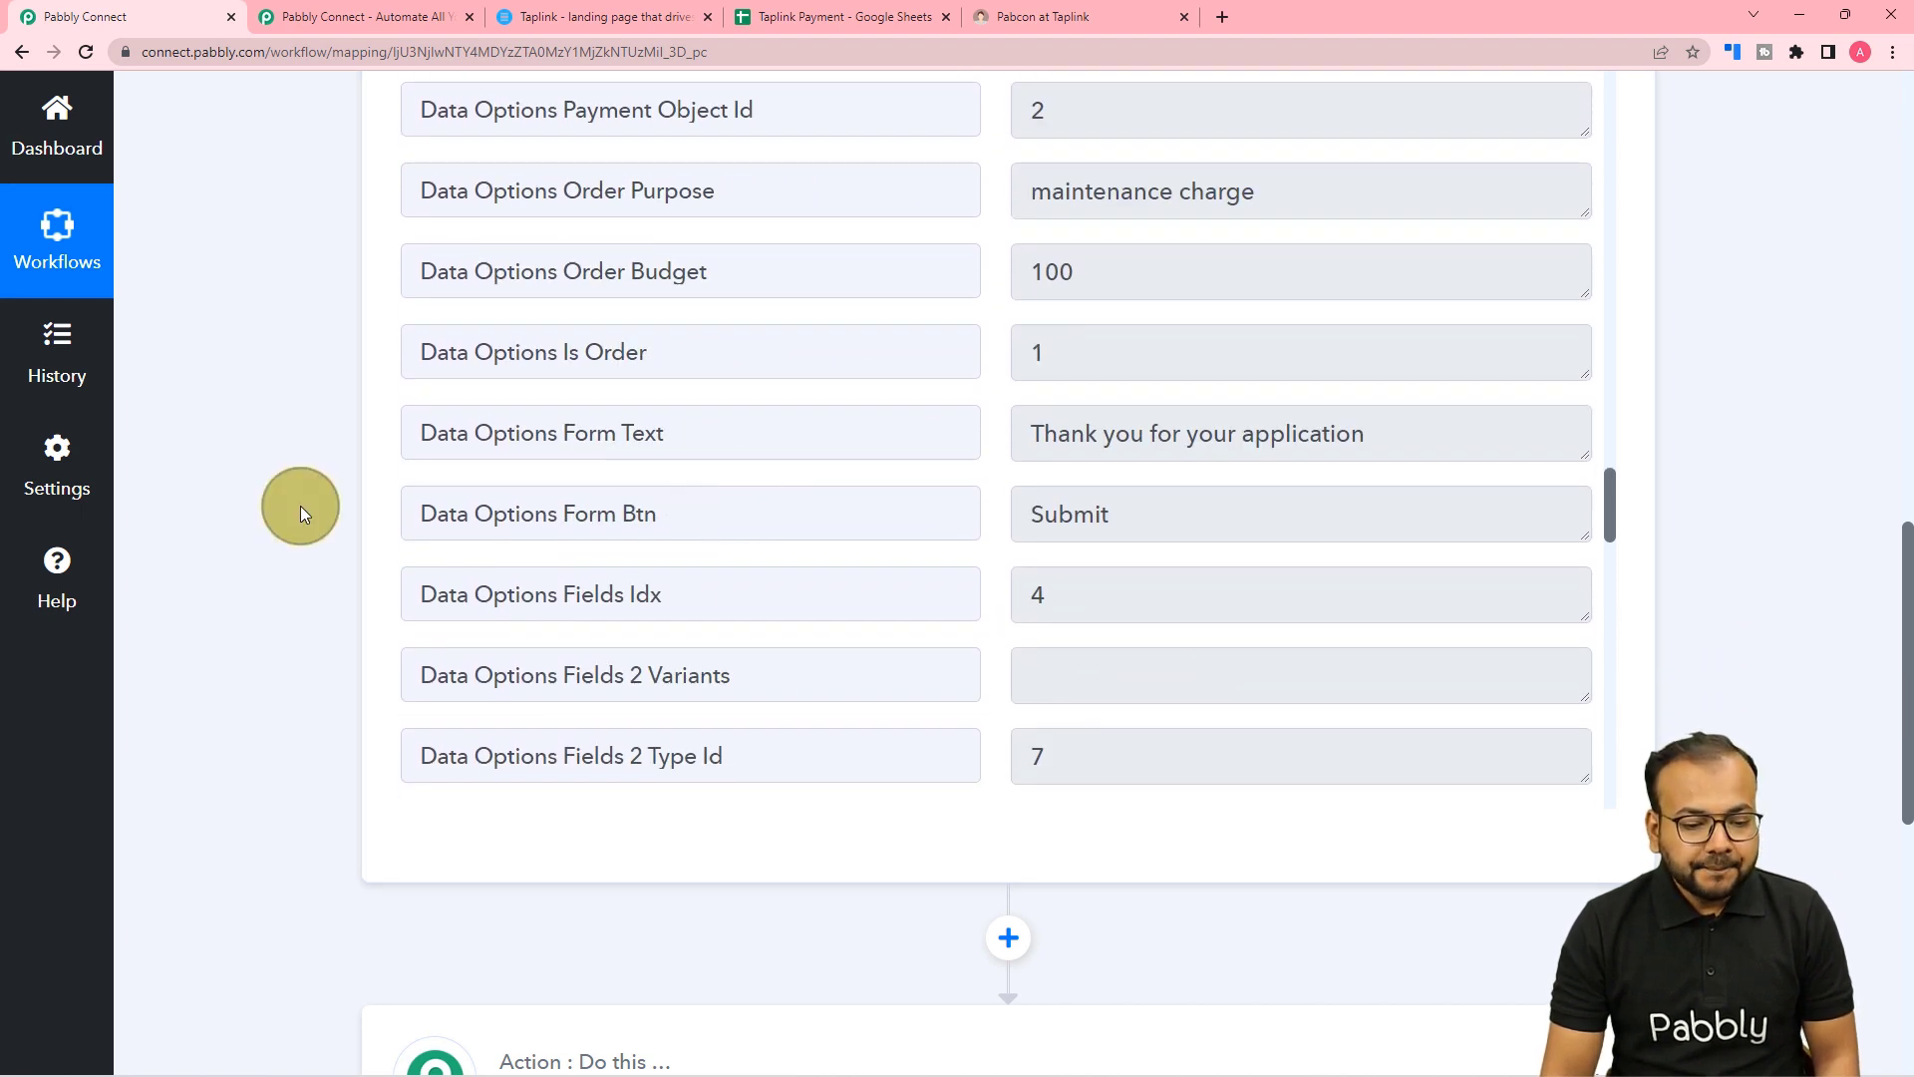
scroll(301, 509, down, 3)
scroll(301, 505, down, 2)
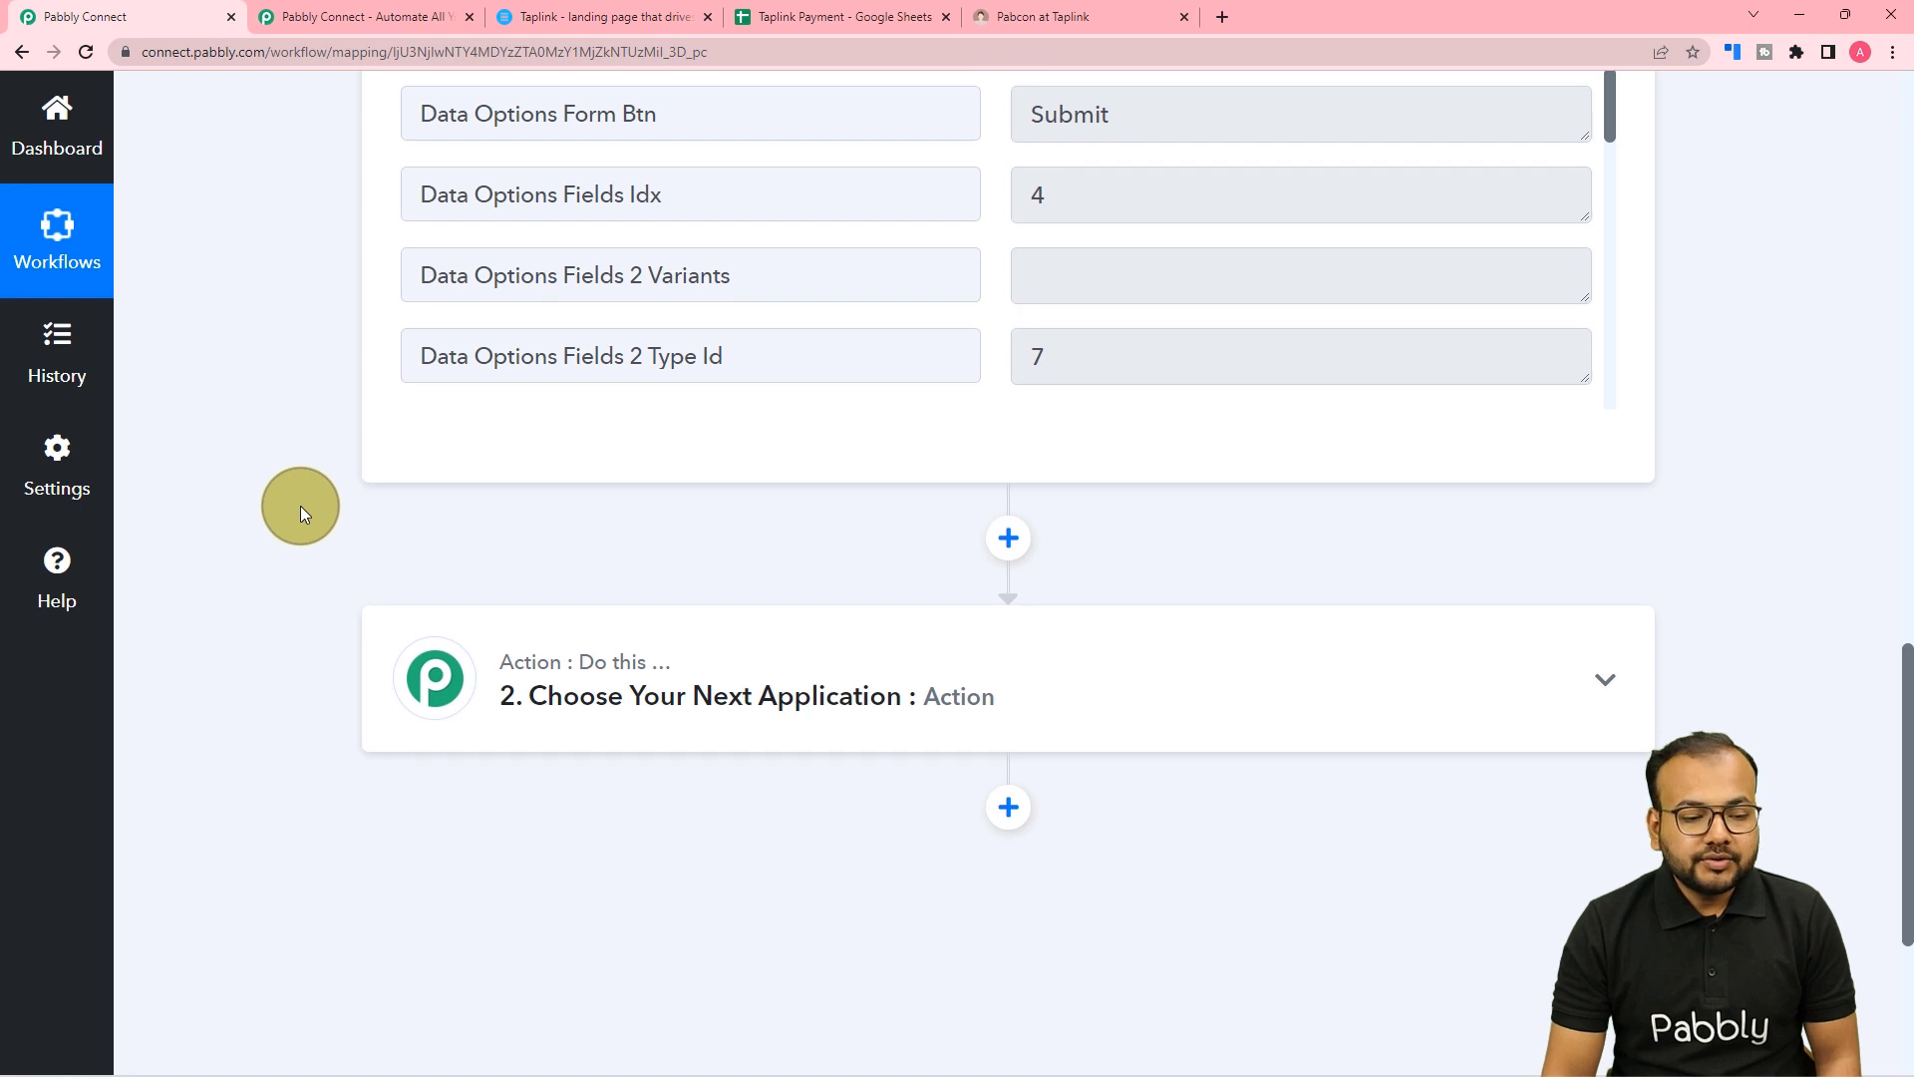
click(847, 17)
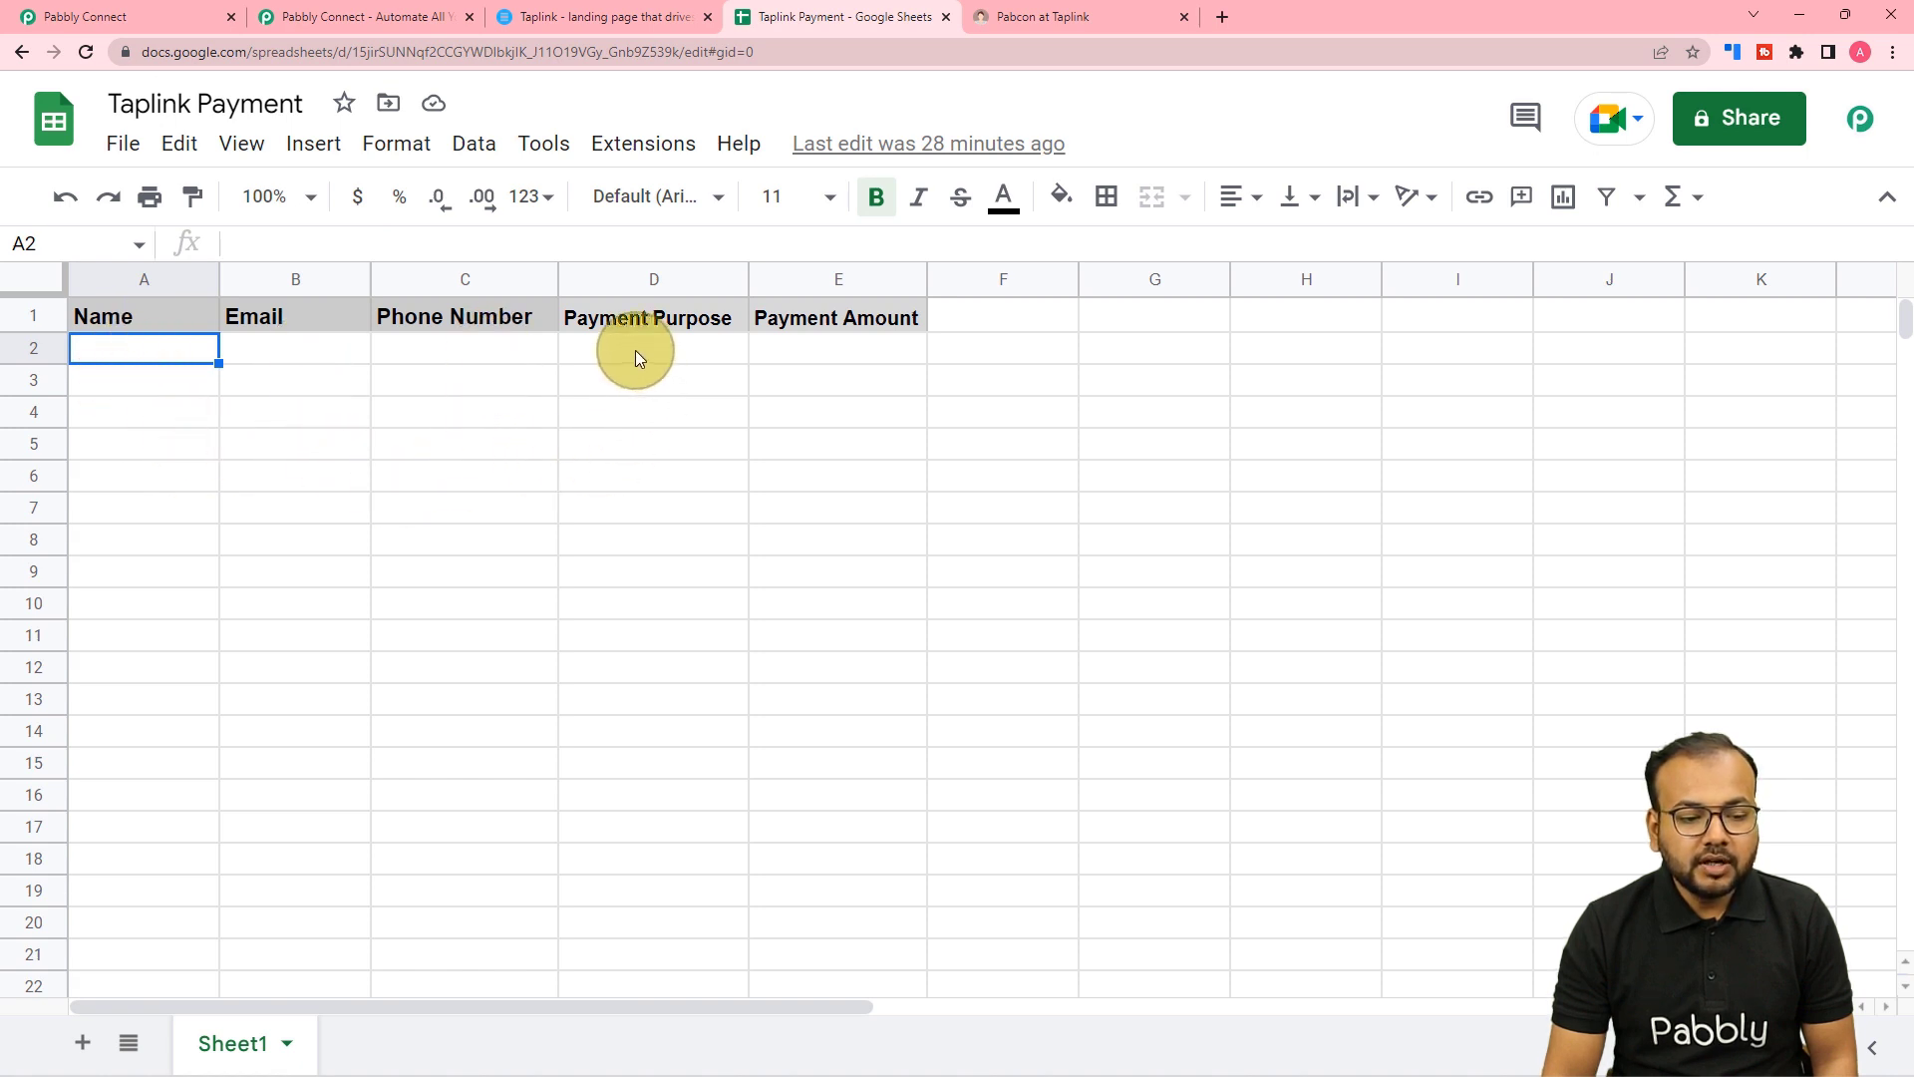
click(795, 351)
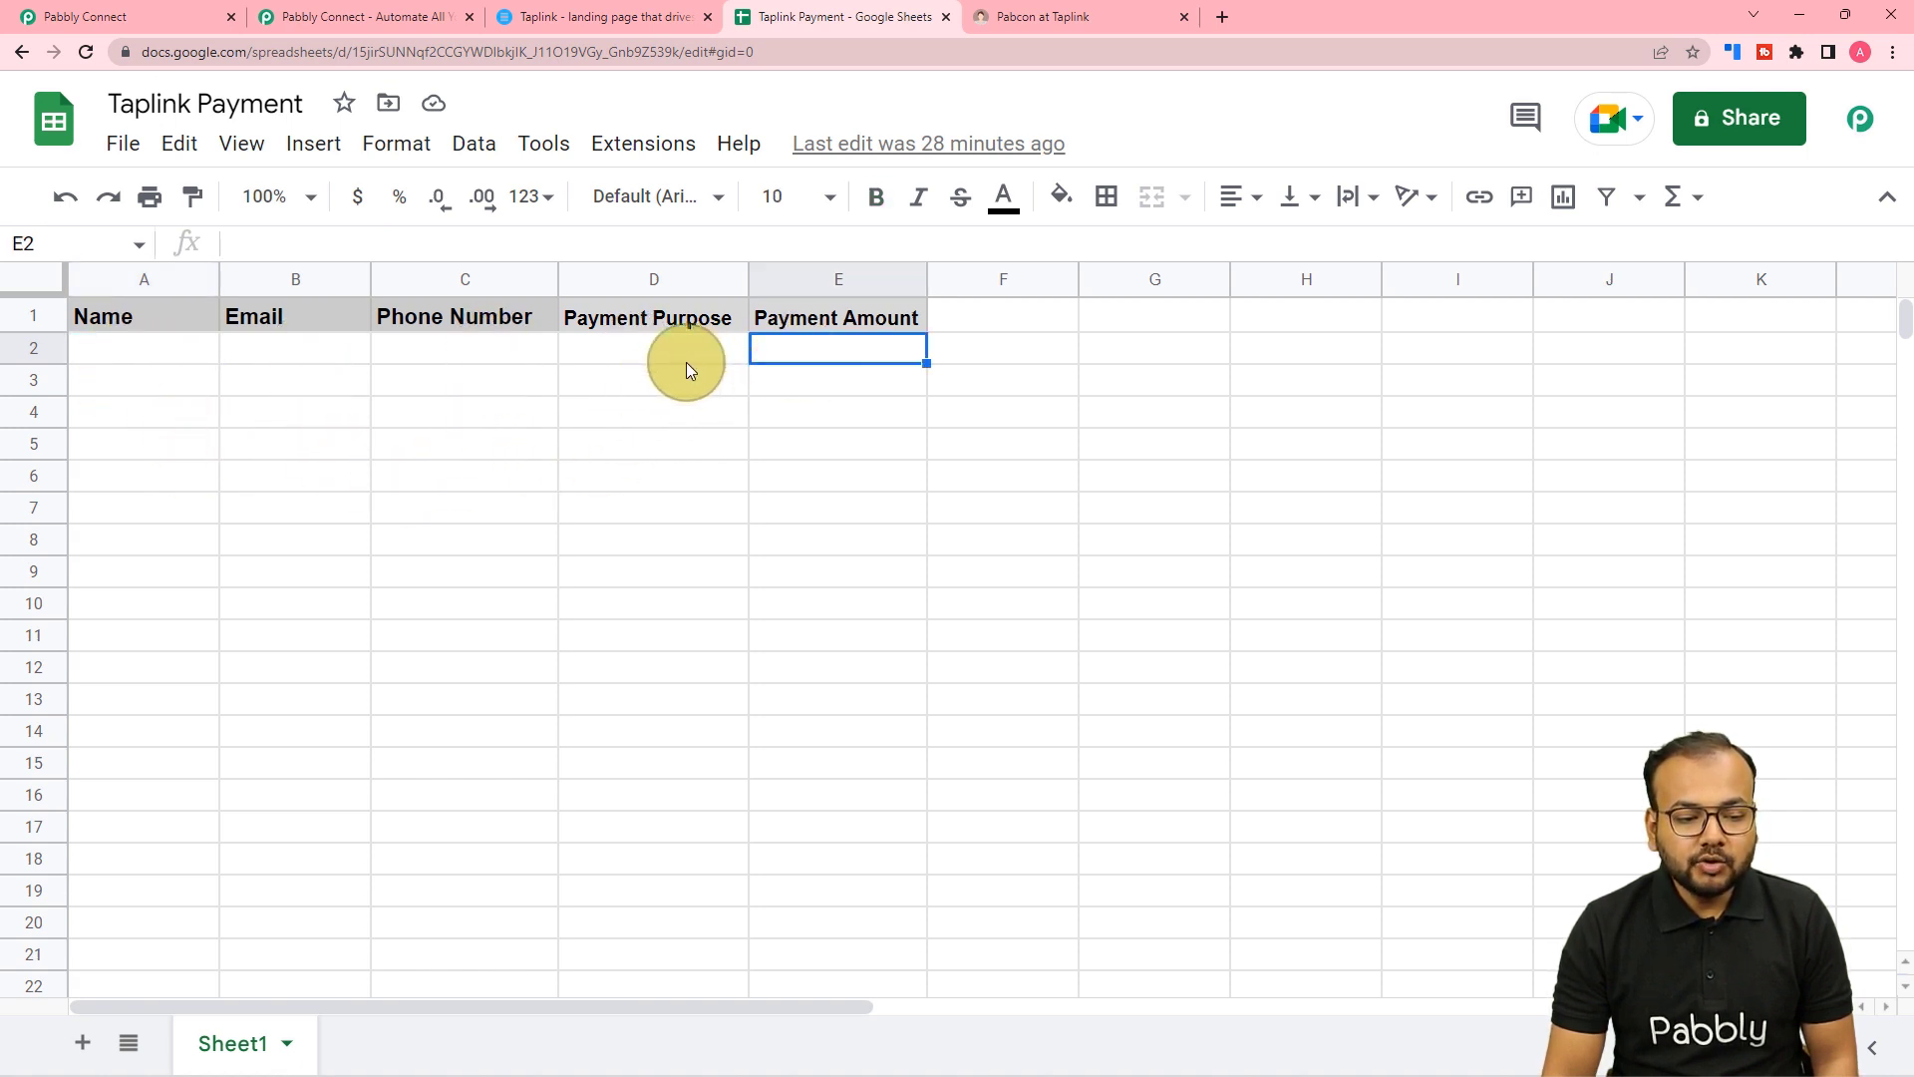
click(26, 12)
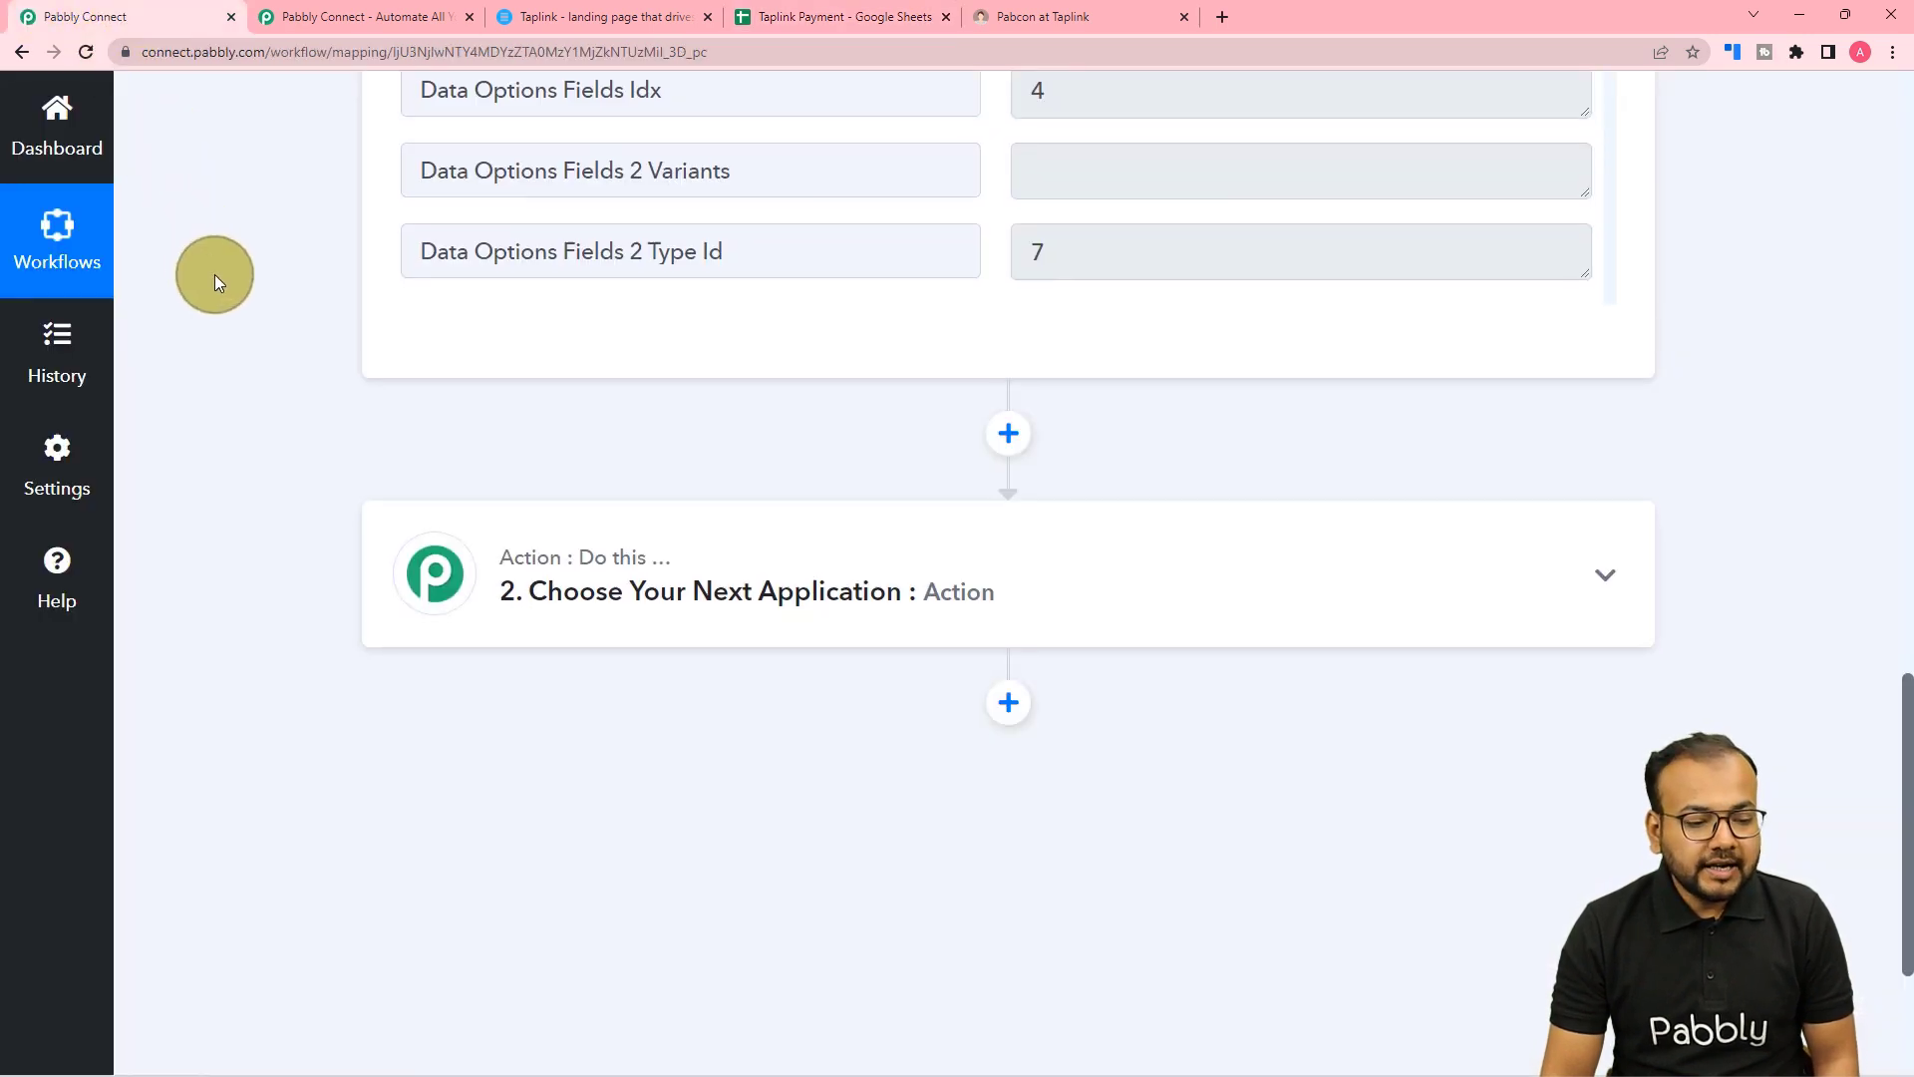
Set the action step to Google Sheets with the Add New Row event and start connecting.
scroll(555, 402, down, 2)
click(559, 403)
scroll(563, 409, down, 3)
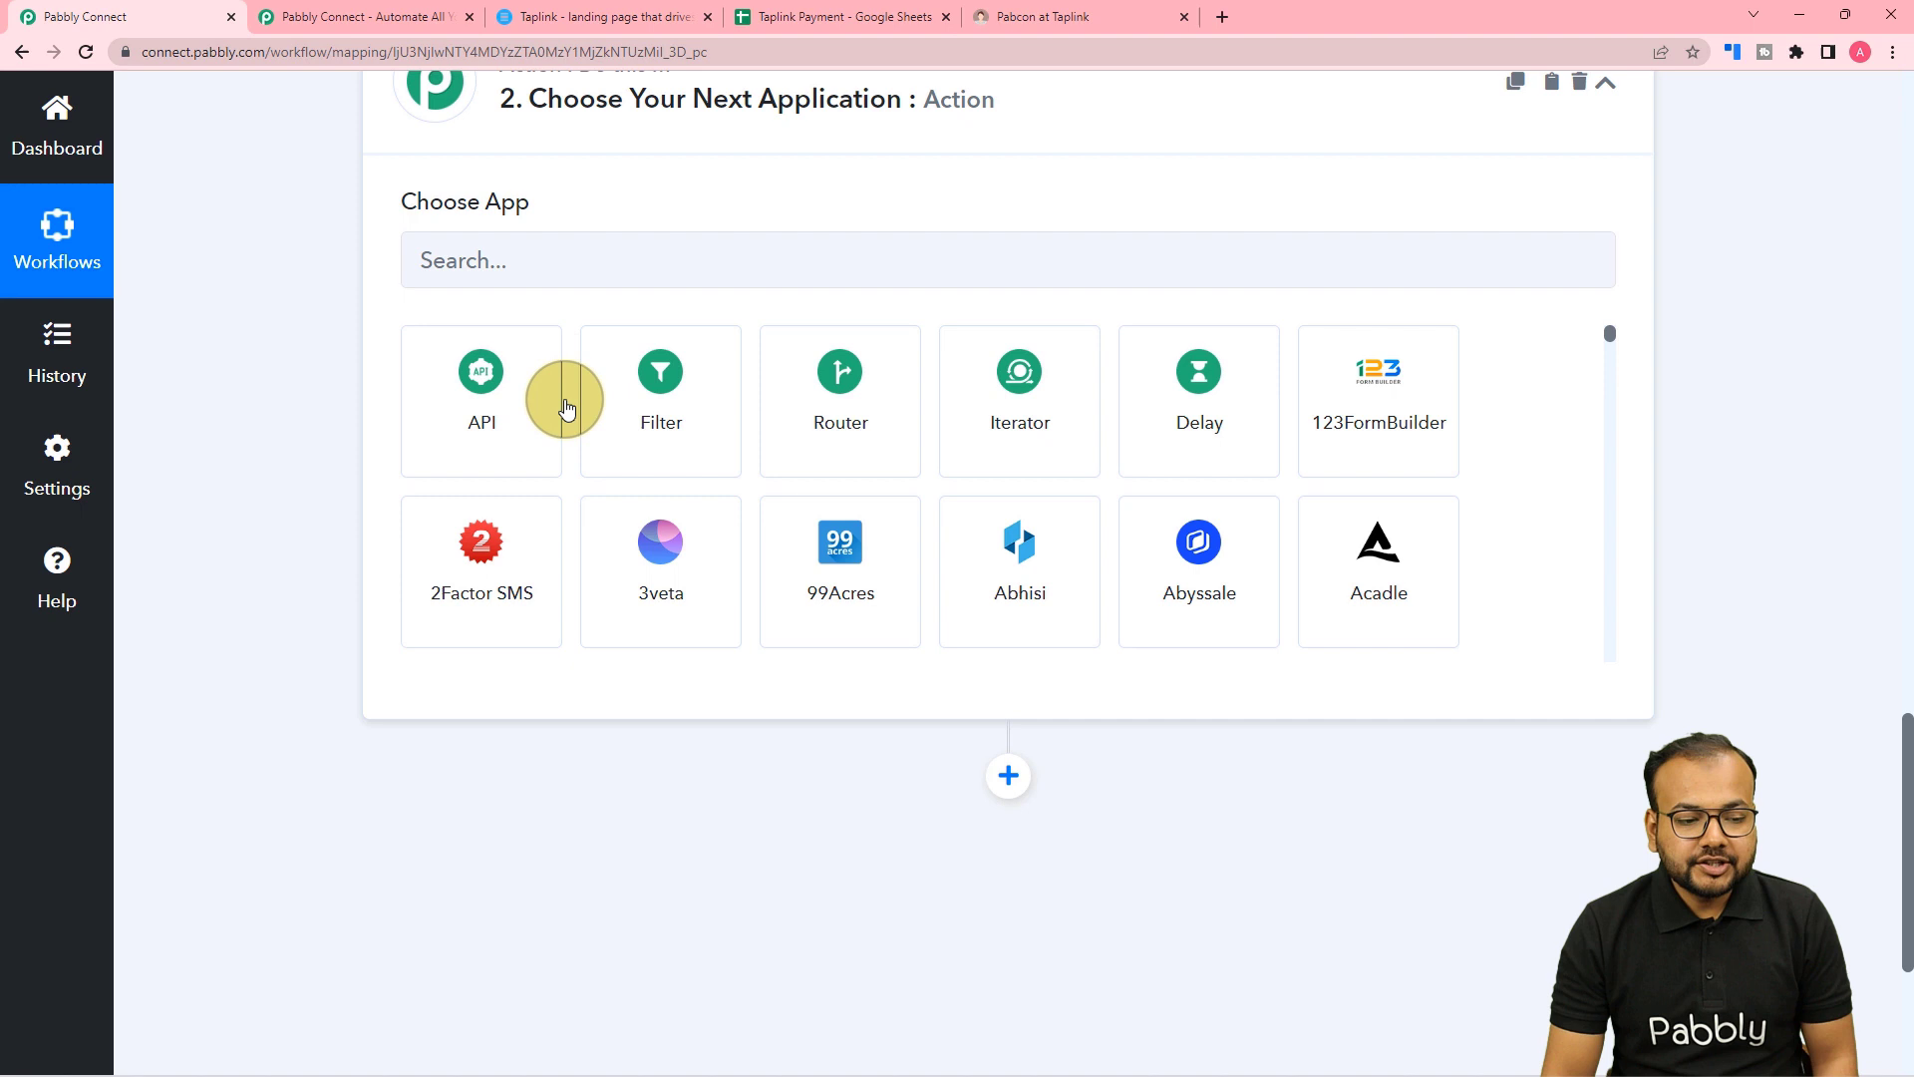
click(600, 265)
text(goo)
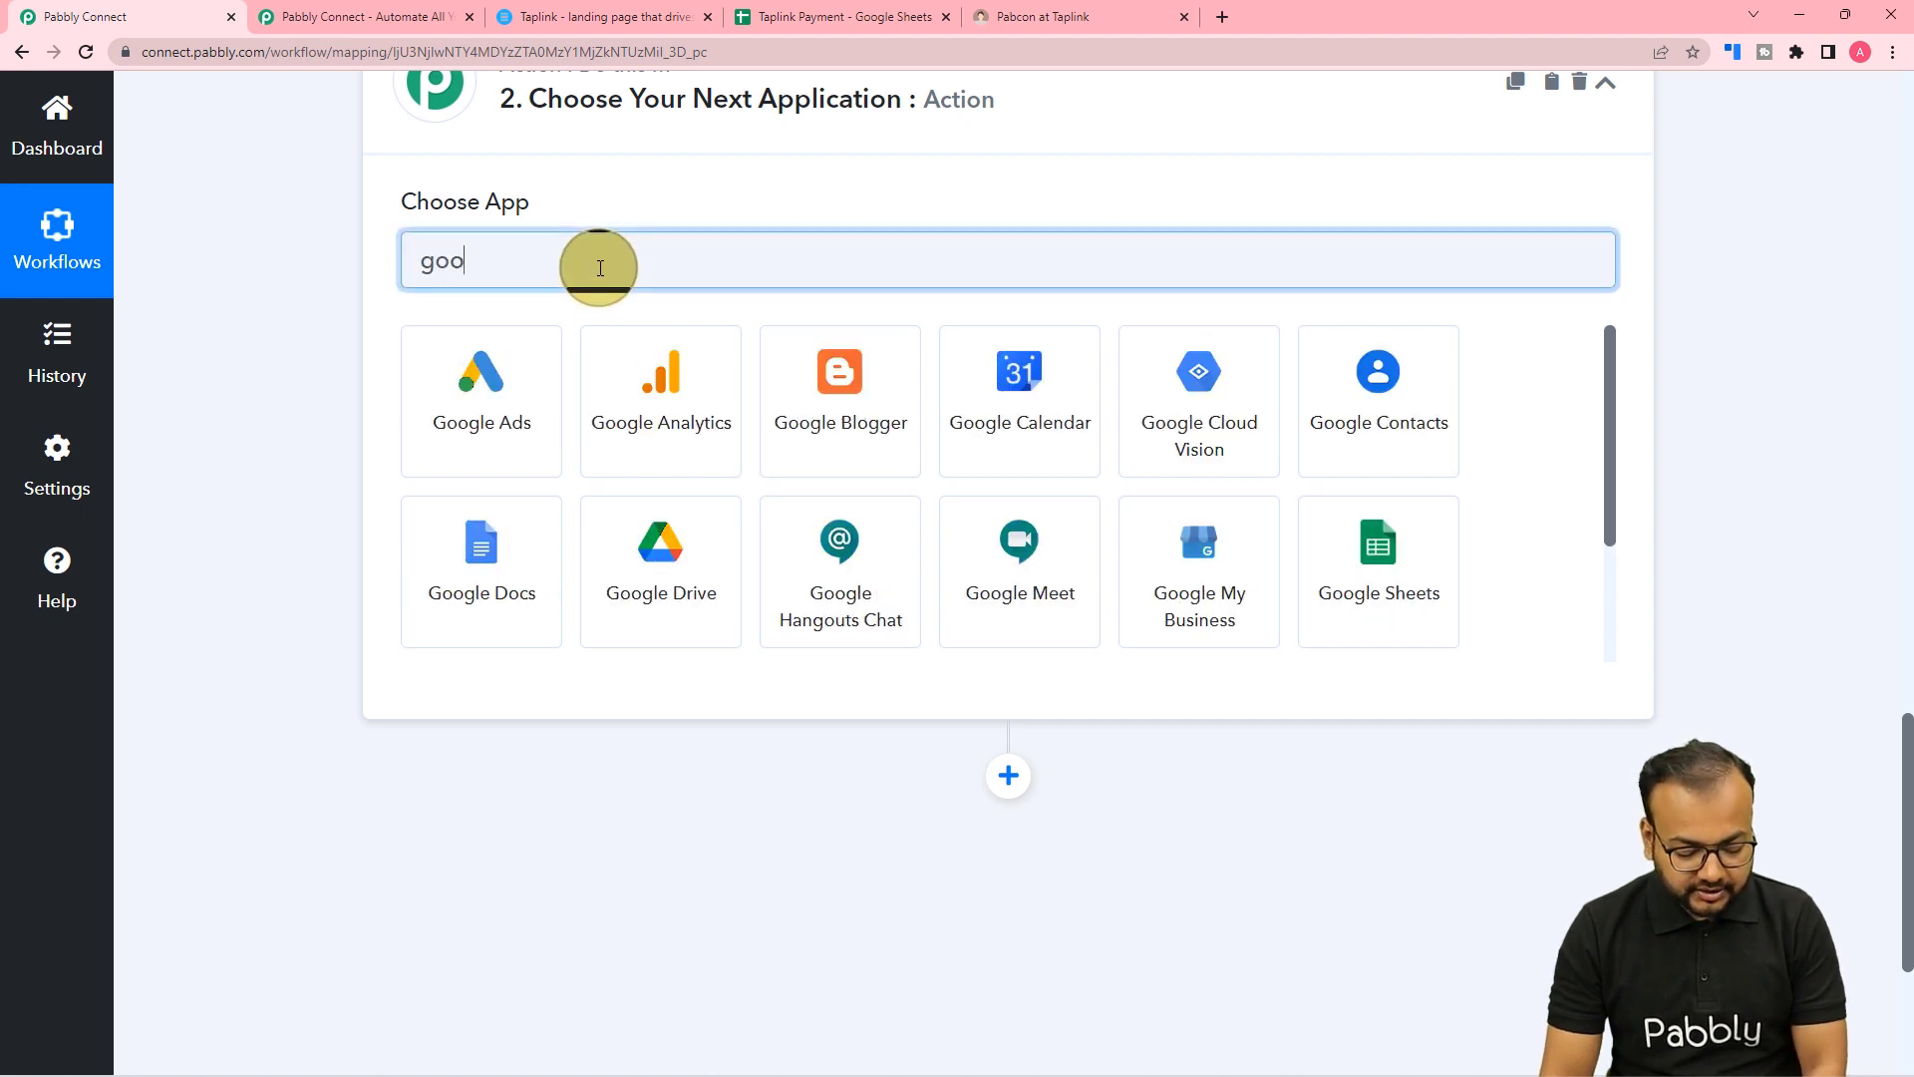
text(gle)
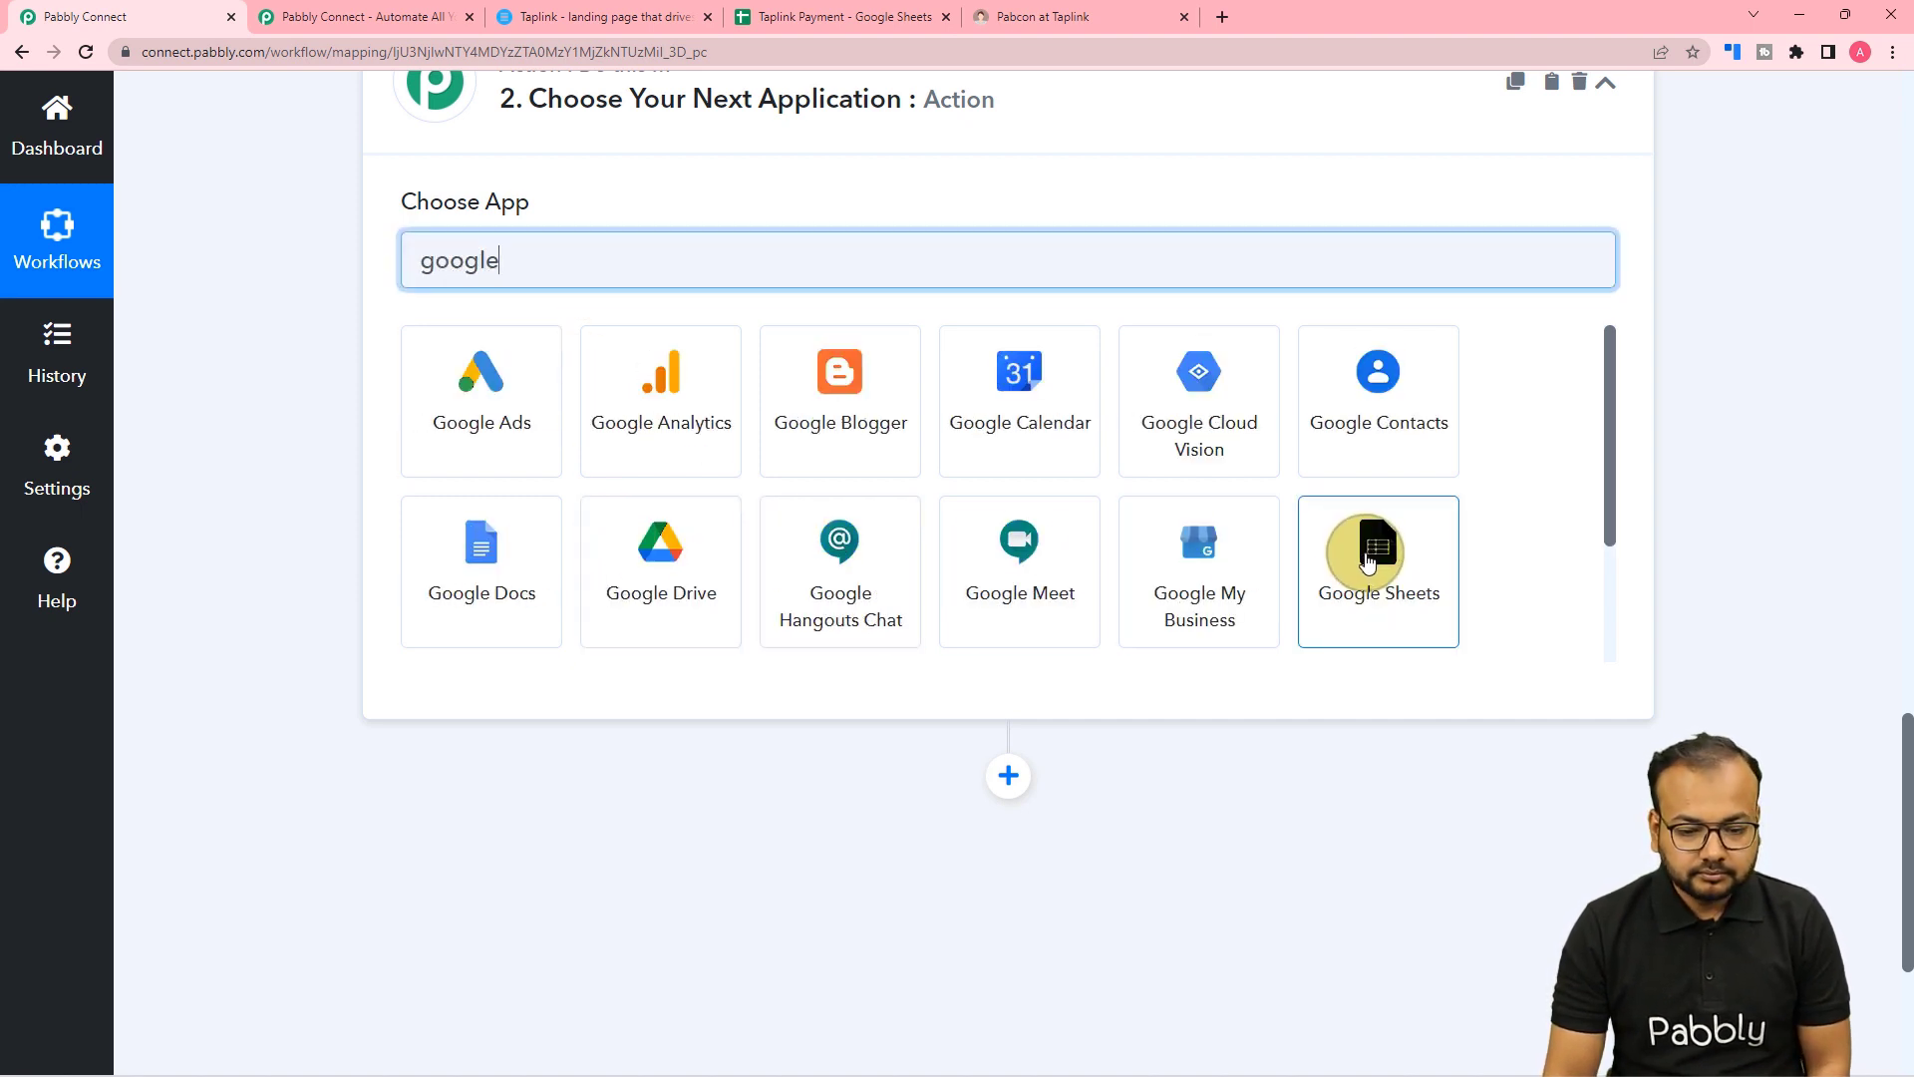
click(1375, 547)
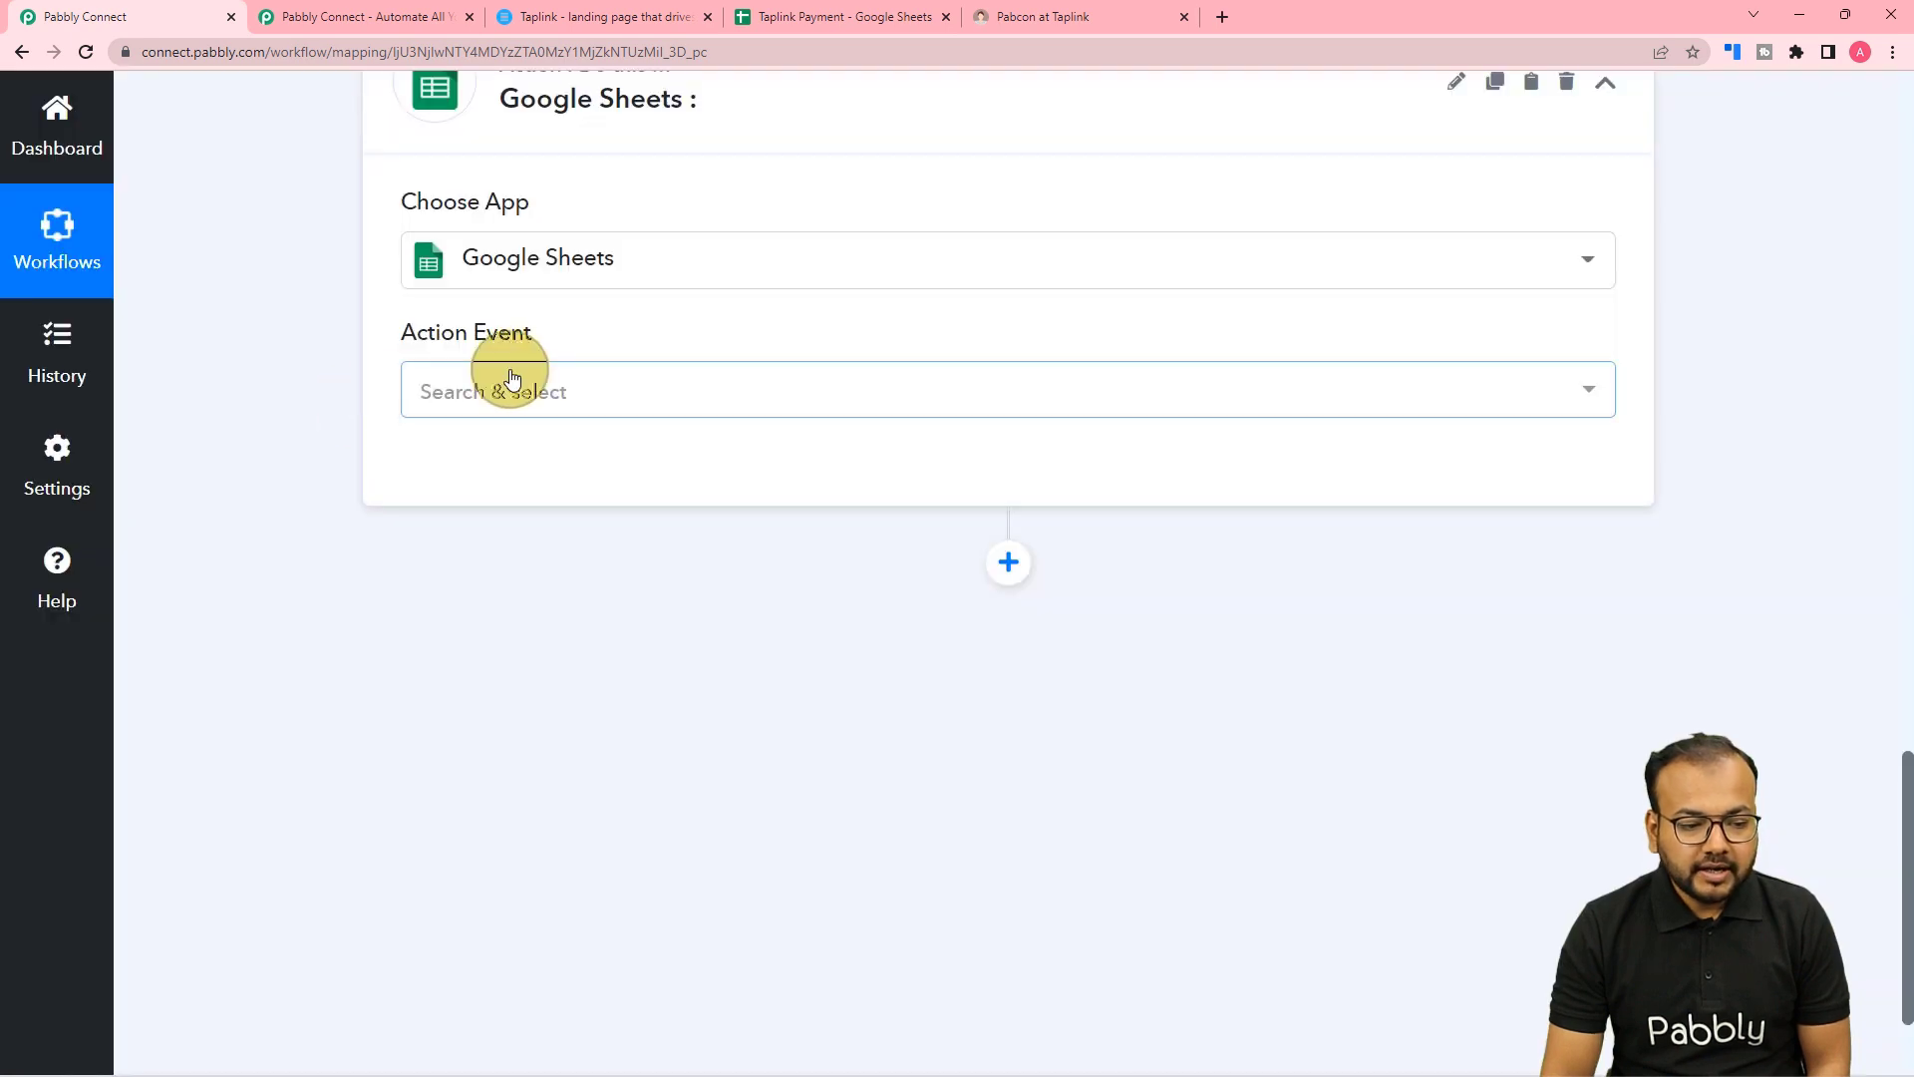
click(511, 379)
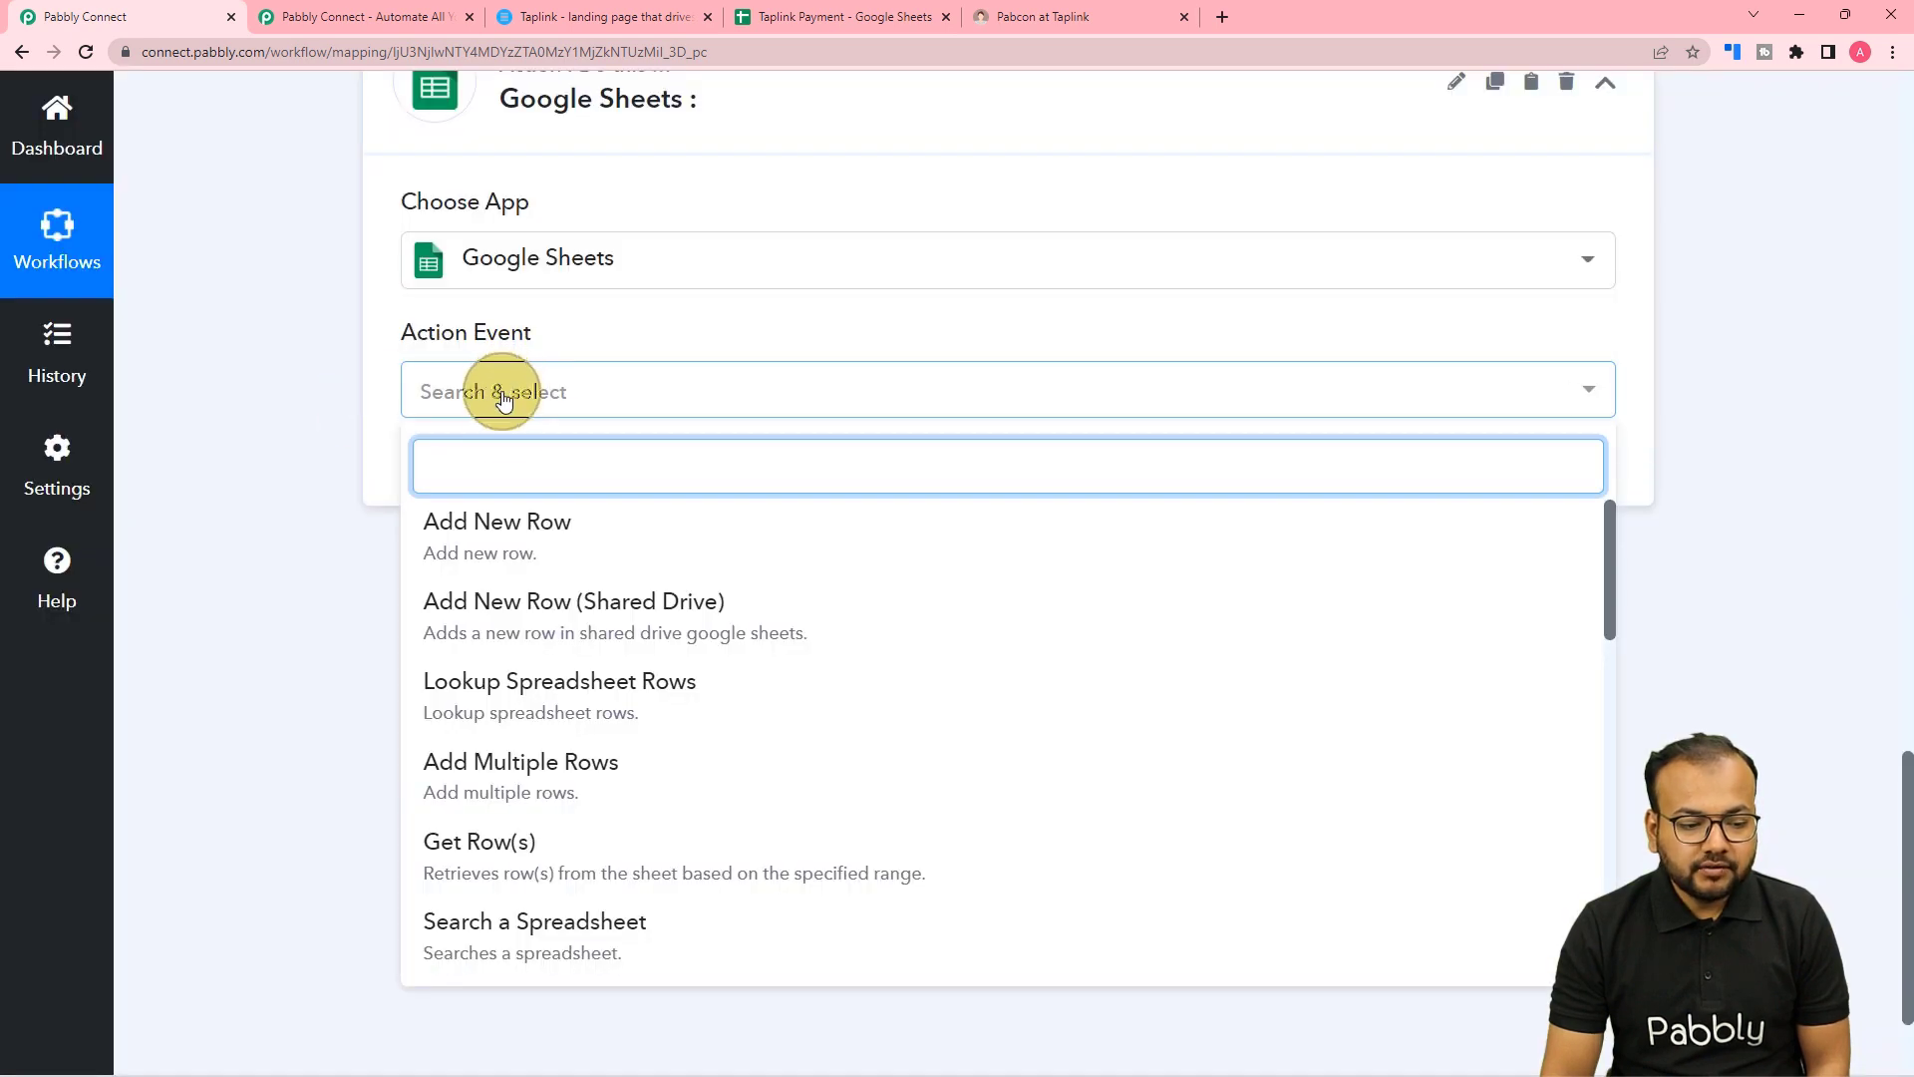
click(510, 527)
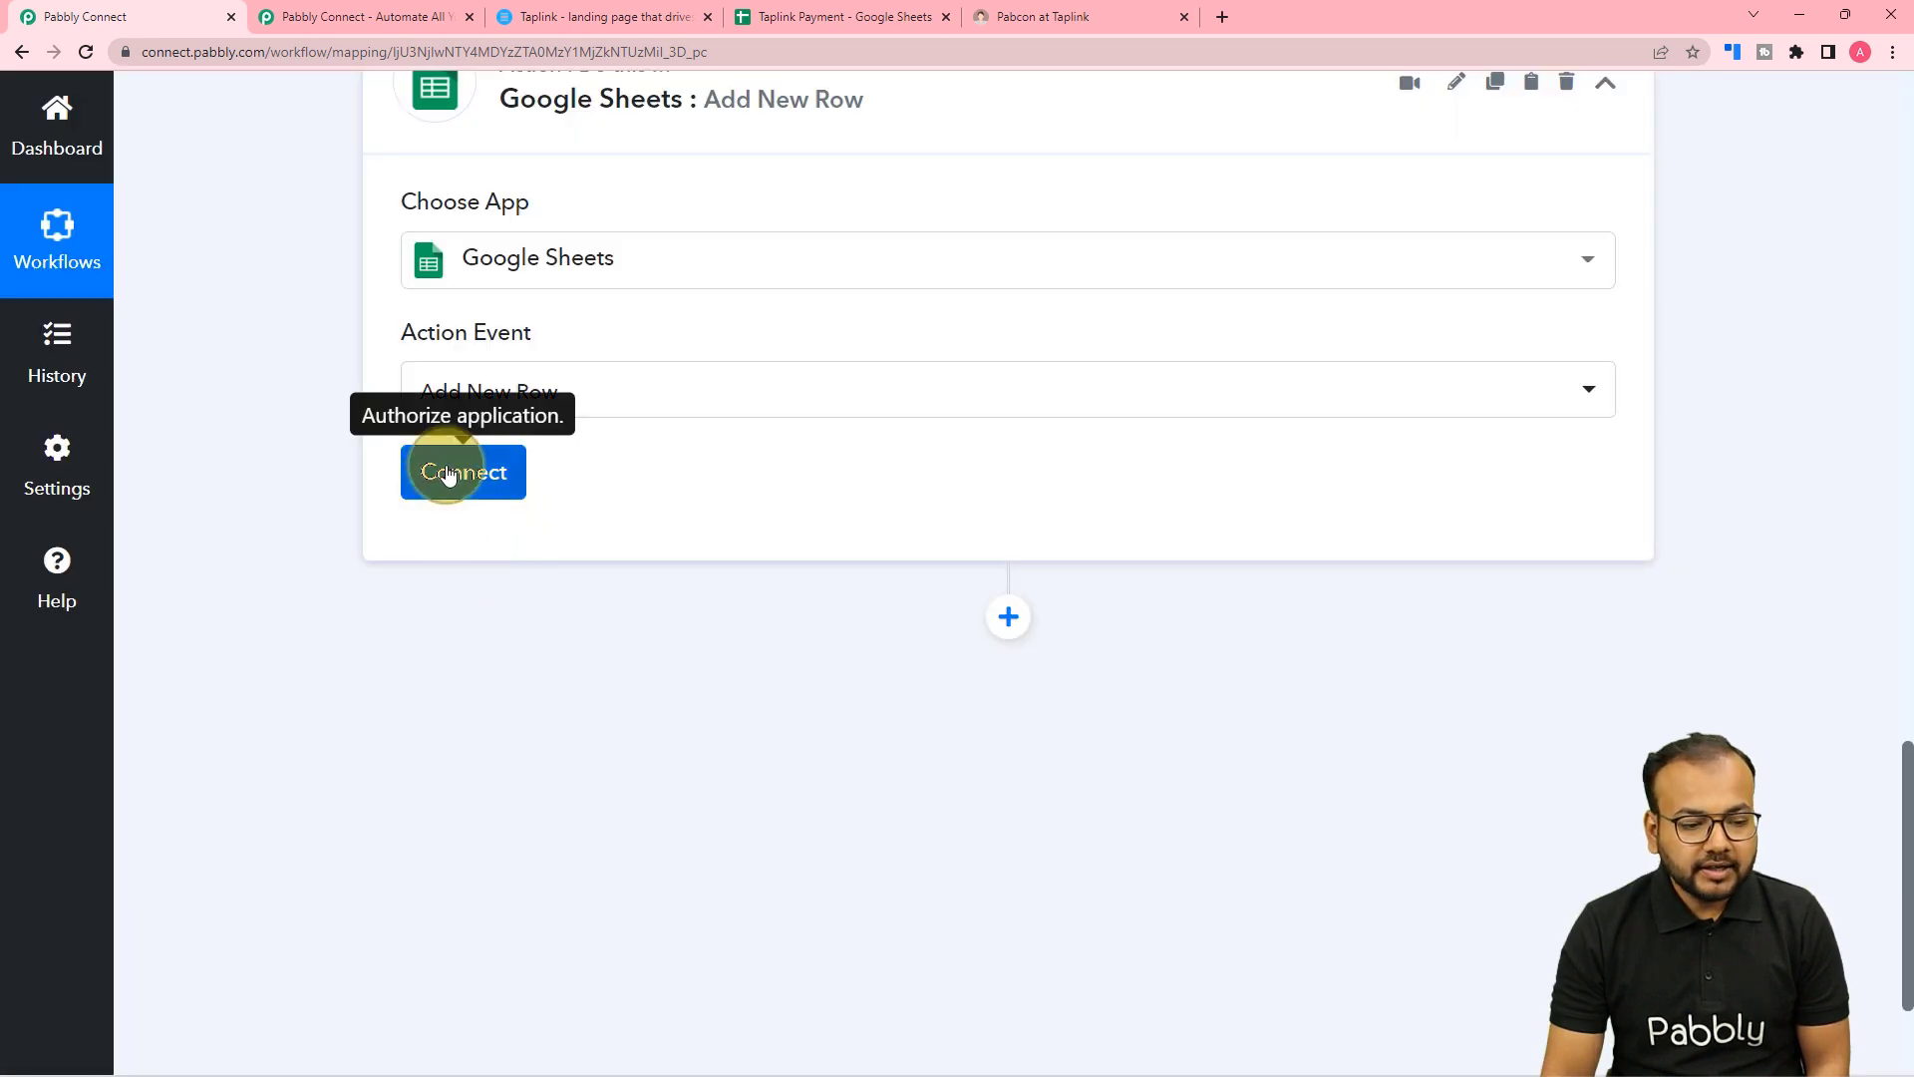
click(454, 471)
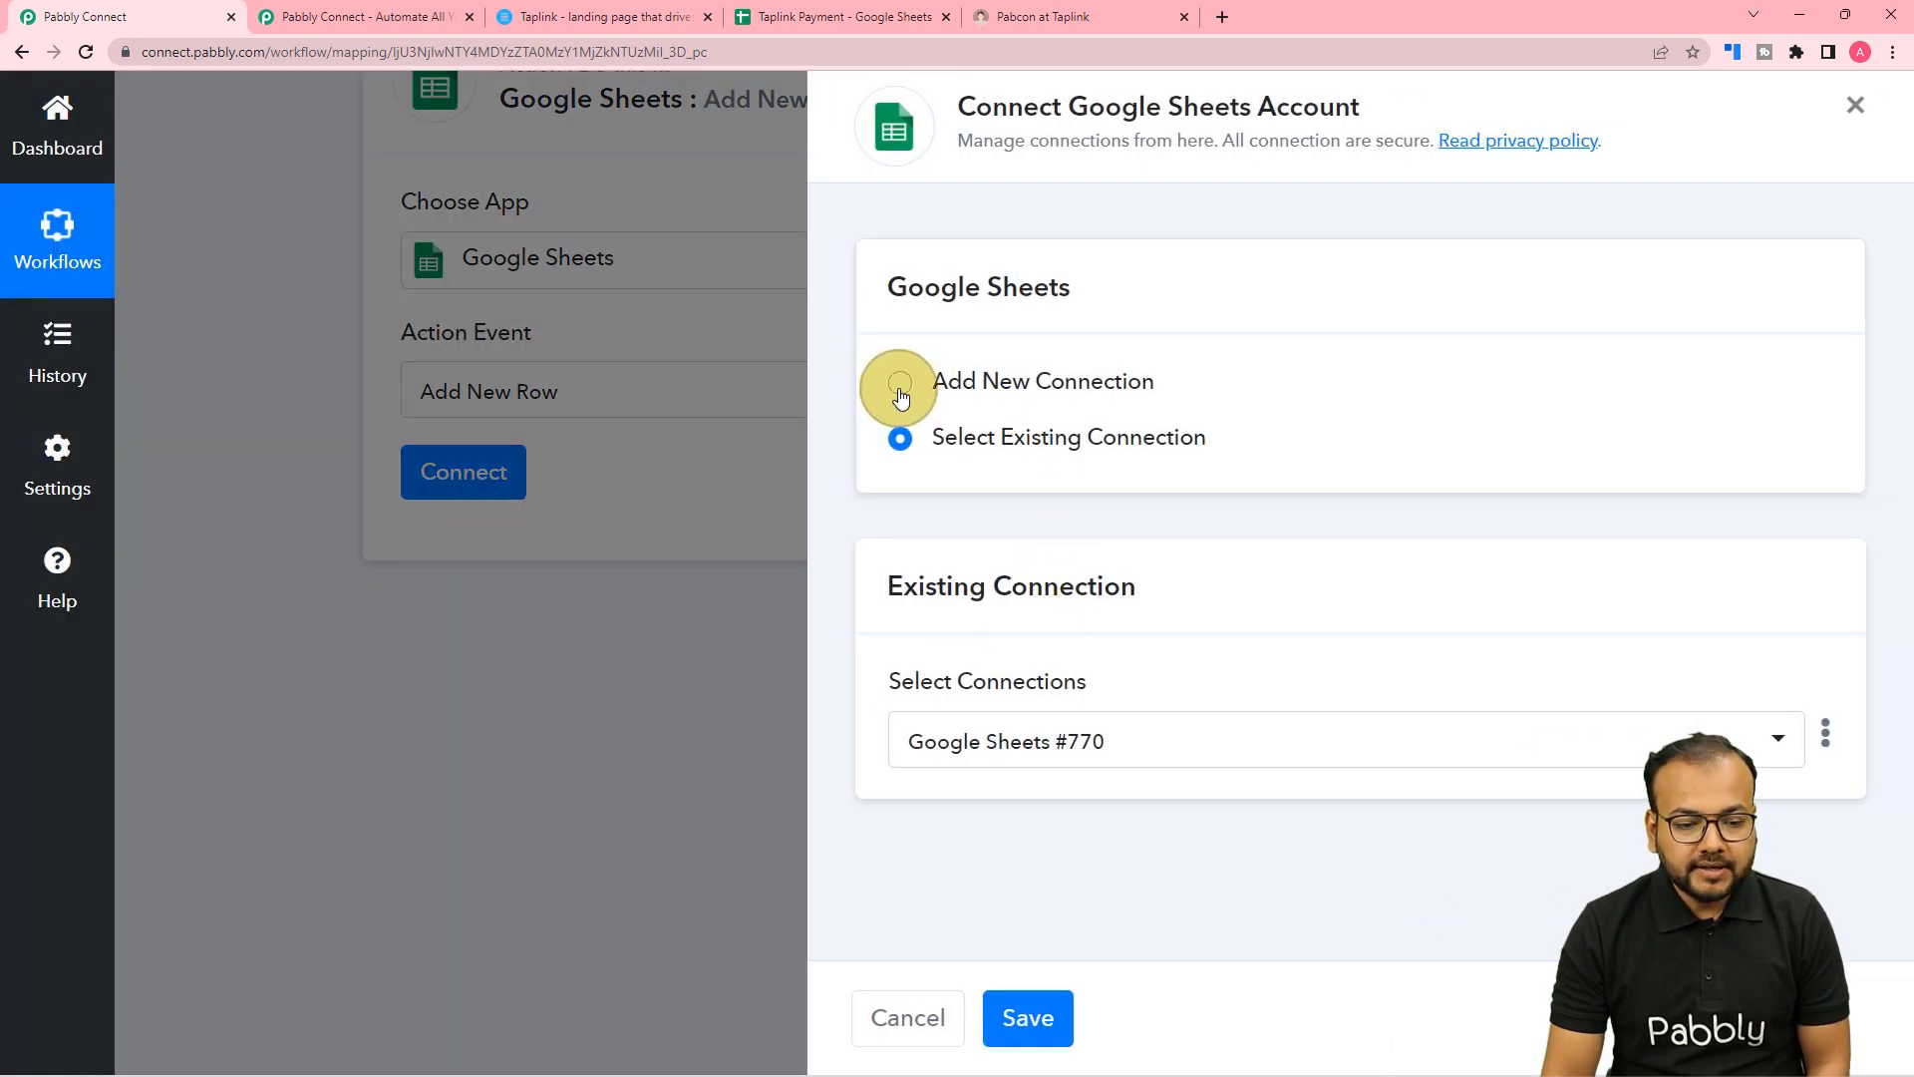
Add a new Google Sheets connection by signing in with a Google account and granting Pabbly access.
click(901, 397)
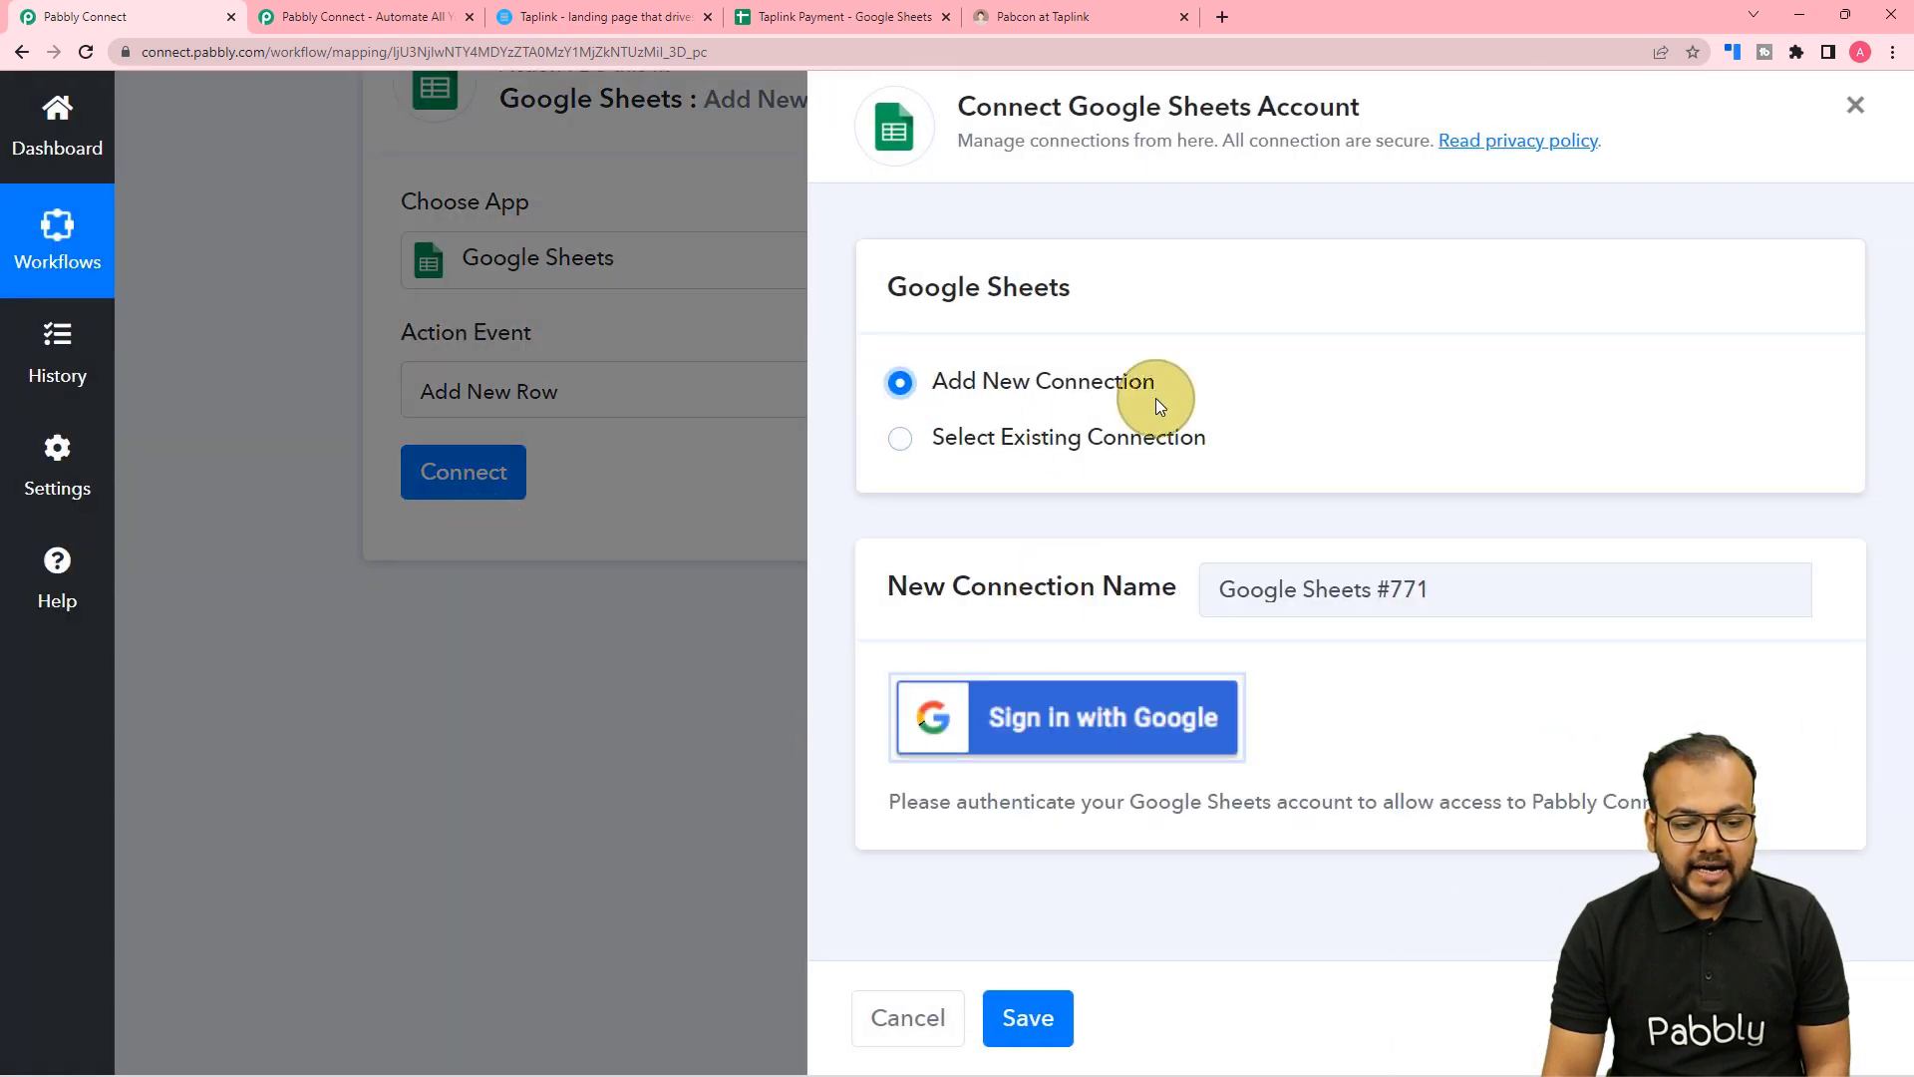
click(1042, 723)
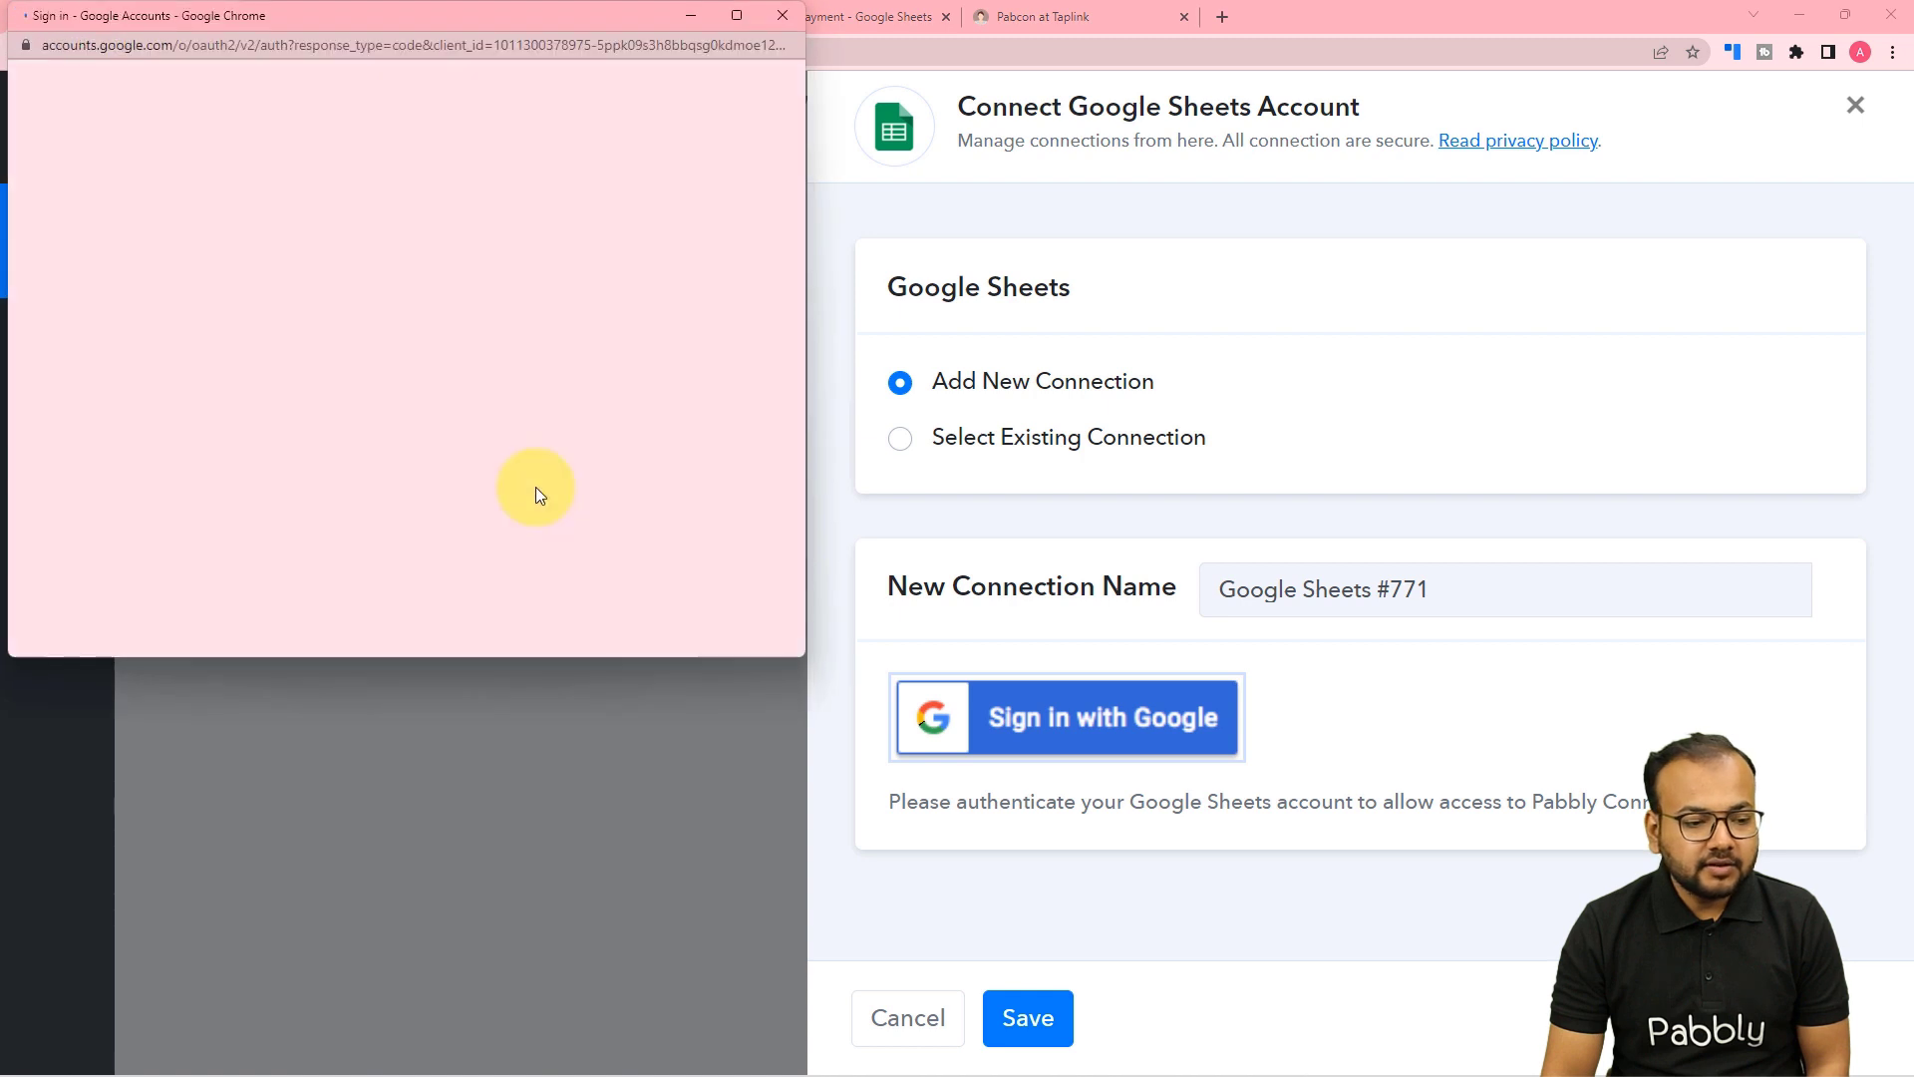
click(434, 498)
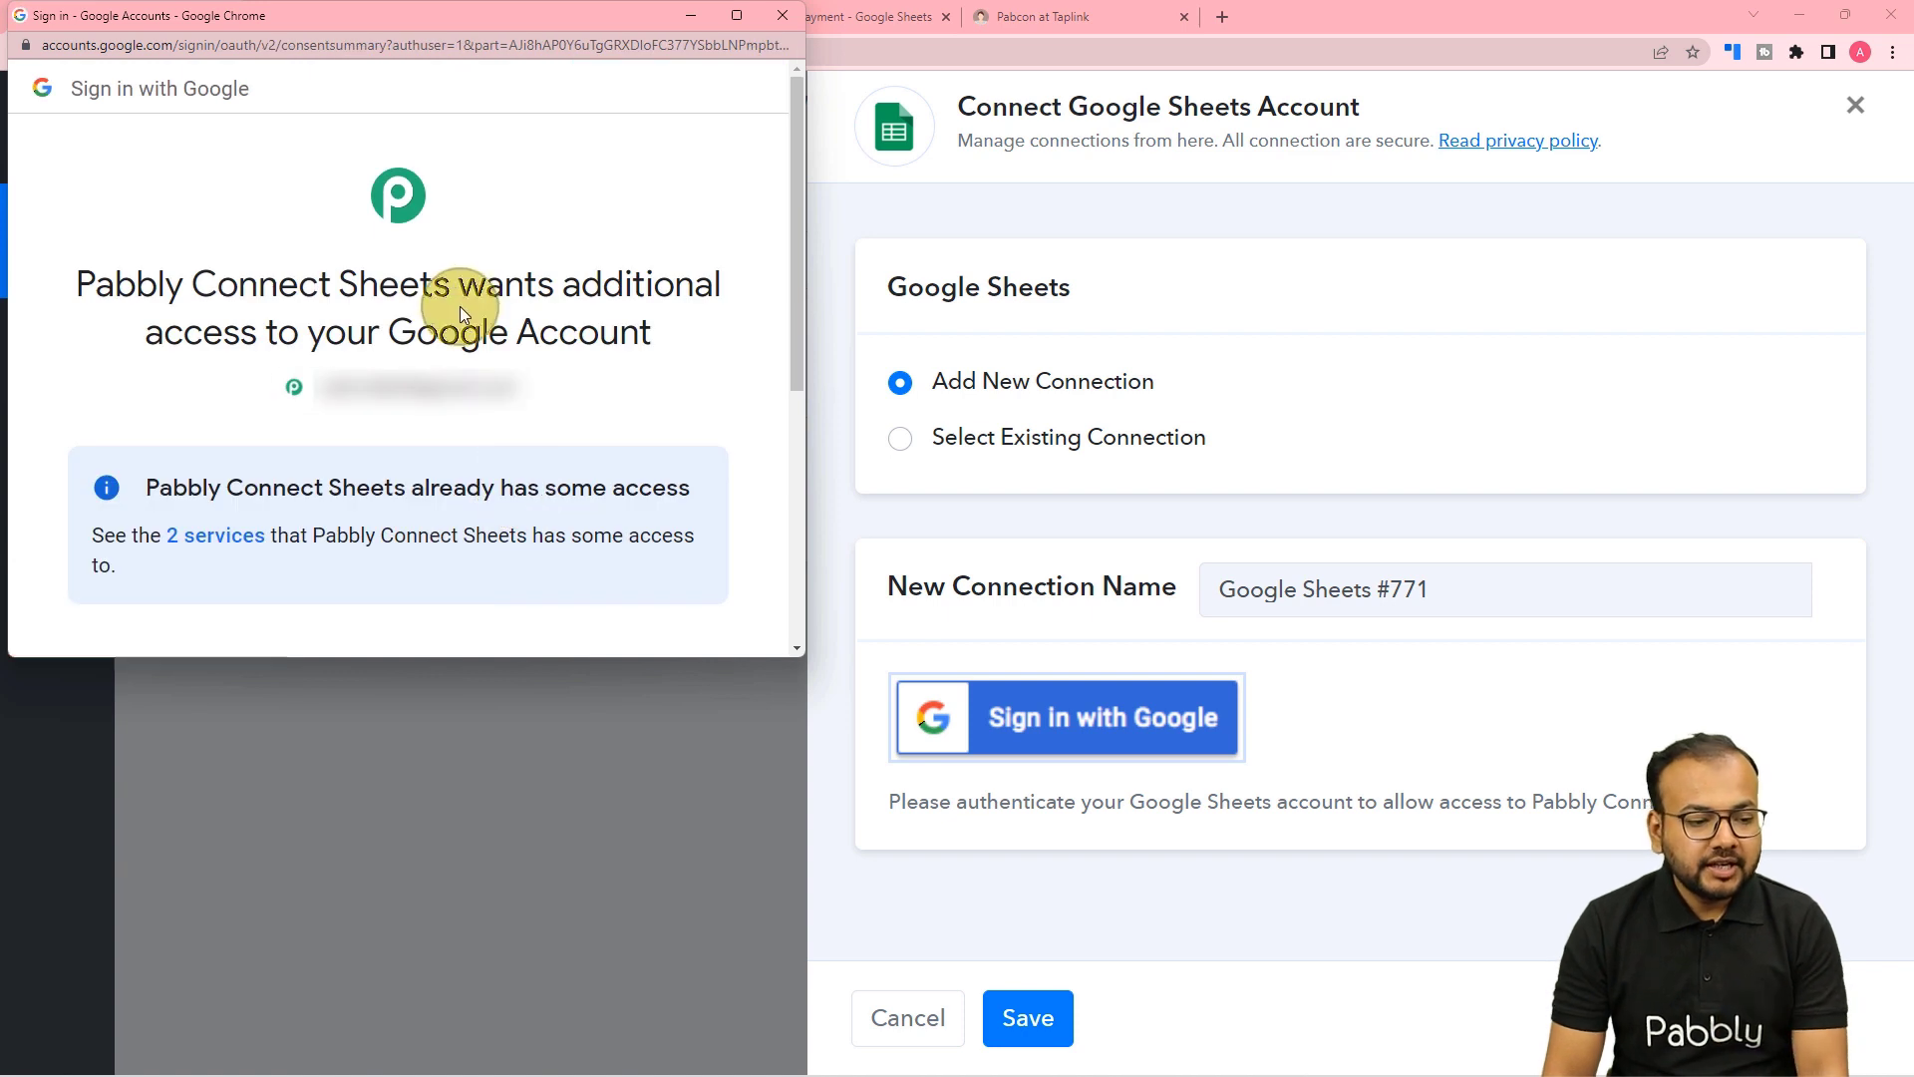
scroll(463, 347, down, 1)
scroll(463, 347, down, 4)
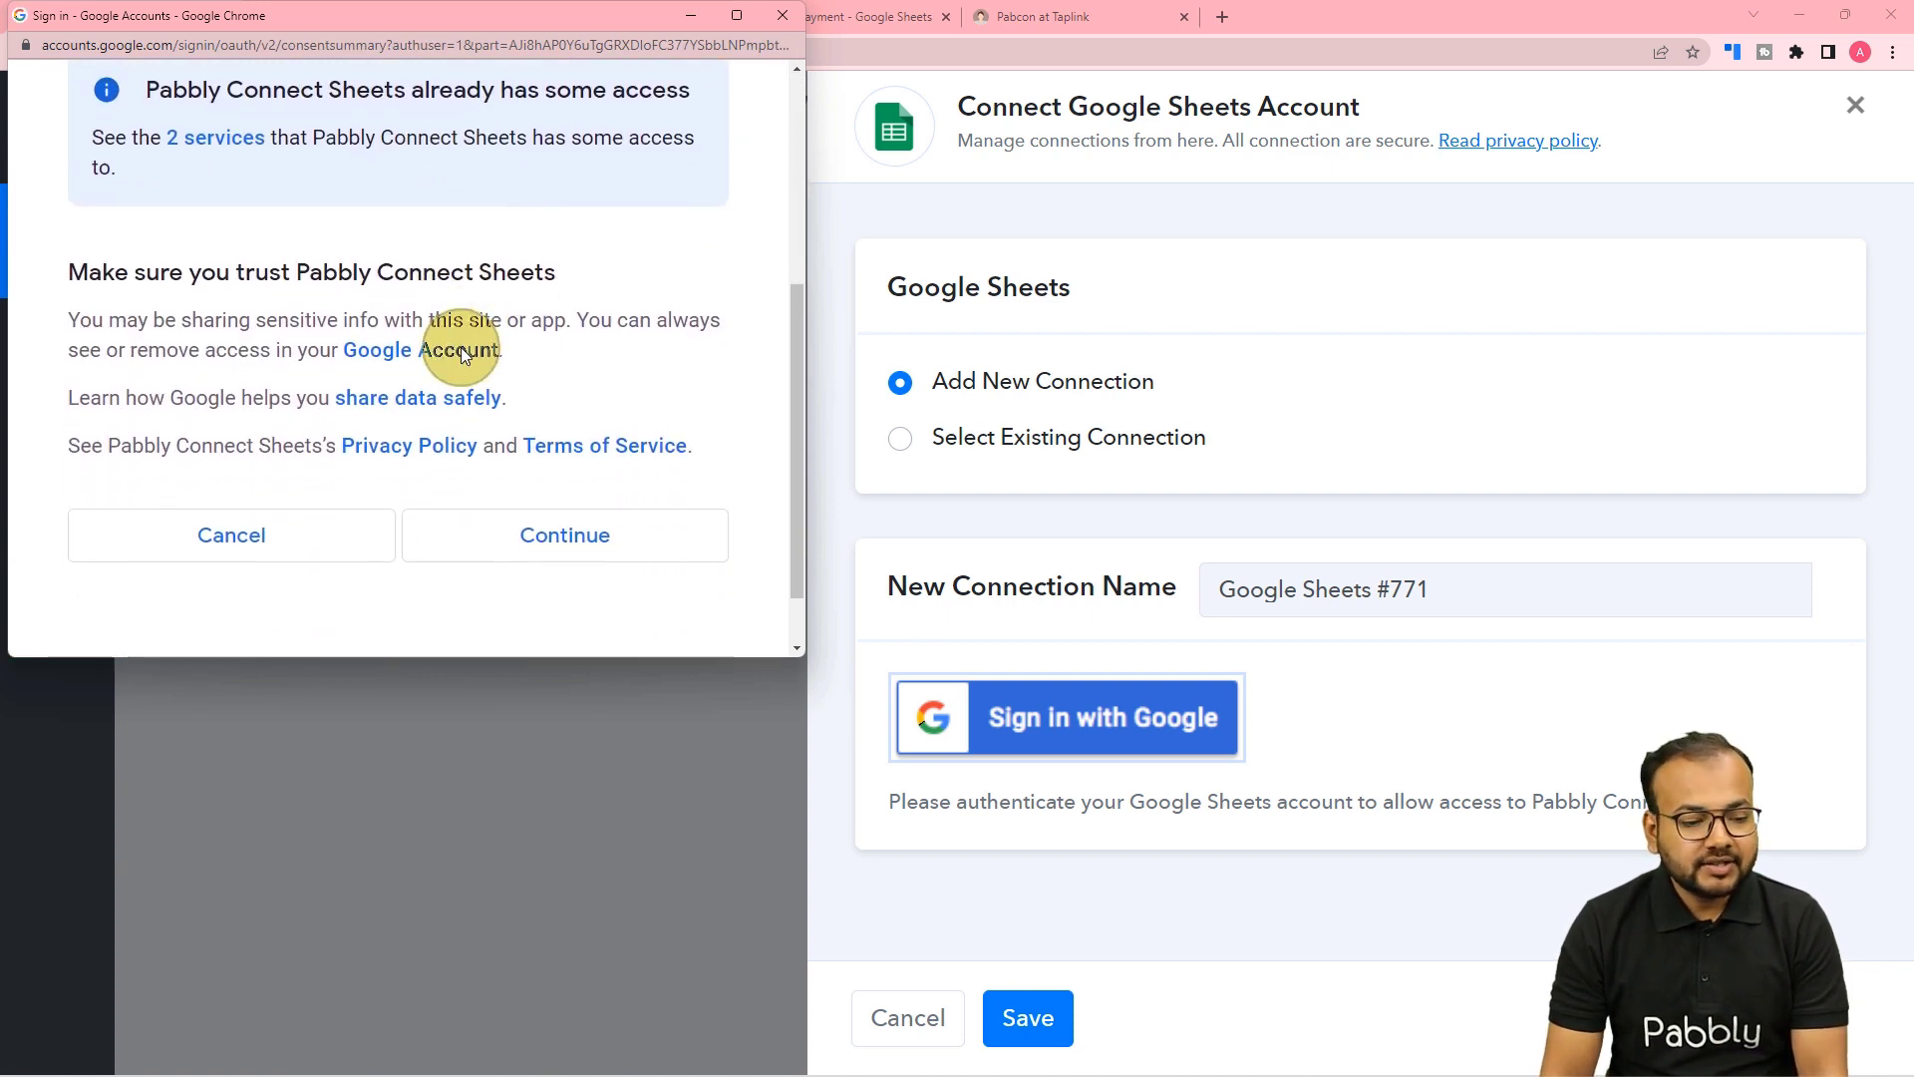
click(517, 479)
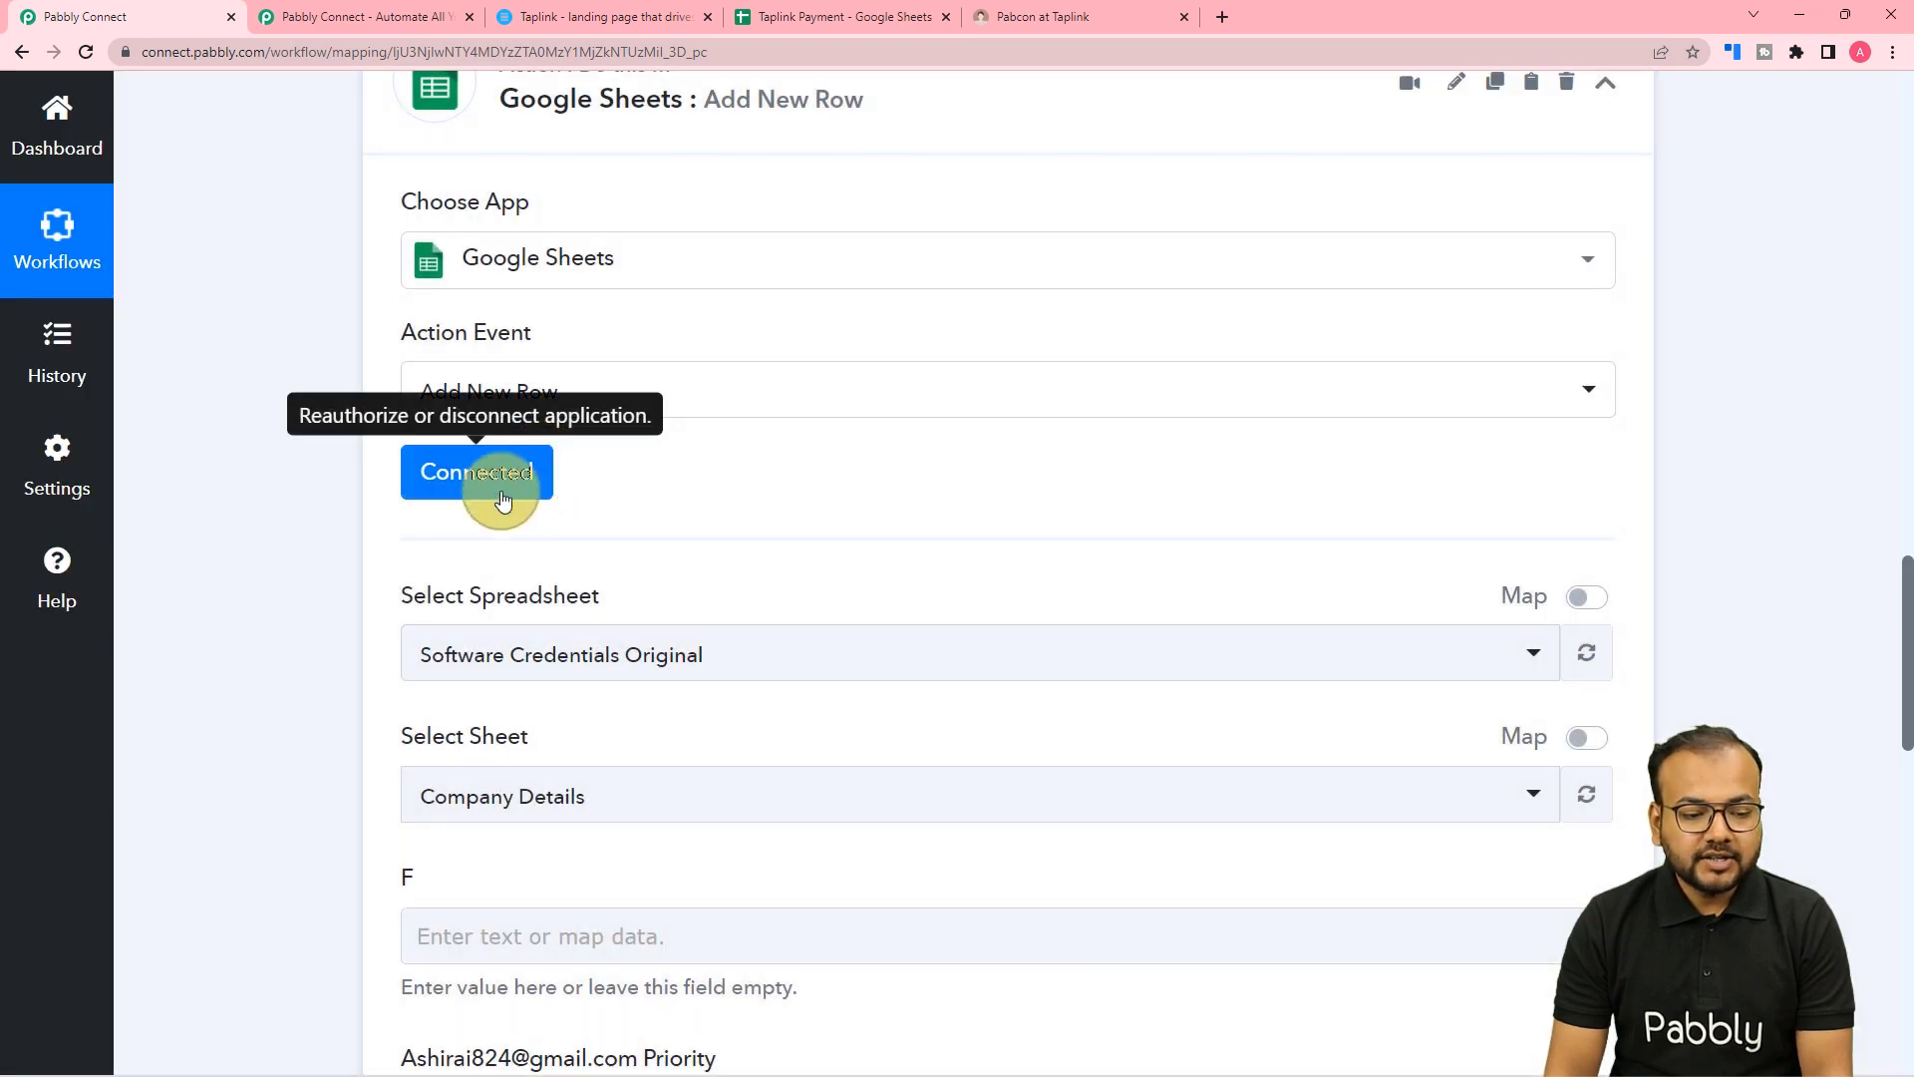
After checking its columns, select the Taplink Payment spreadsheet so Sheet1 loads.
scroll(411, 481, down, 2)
scroll(380, 452, down, 1)
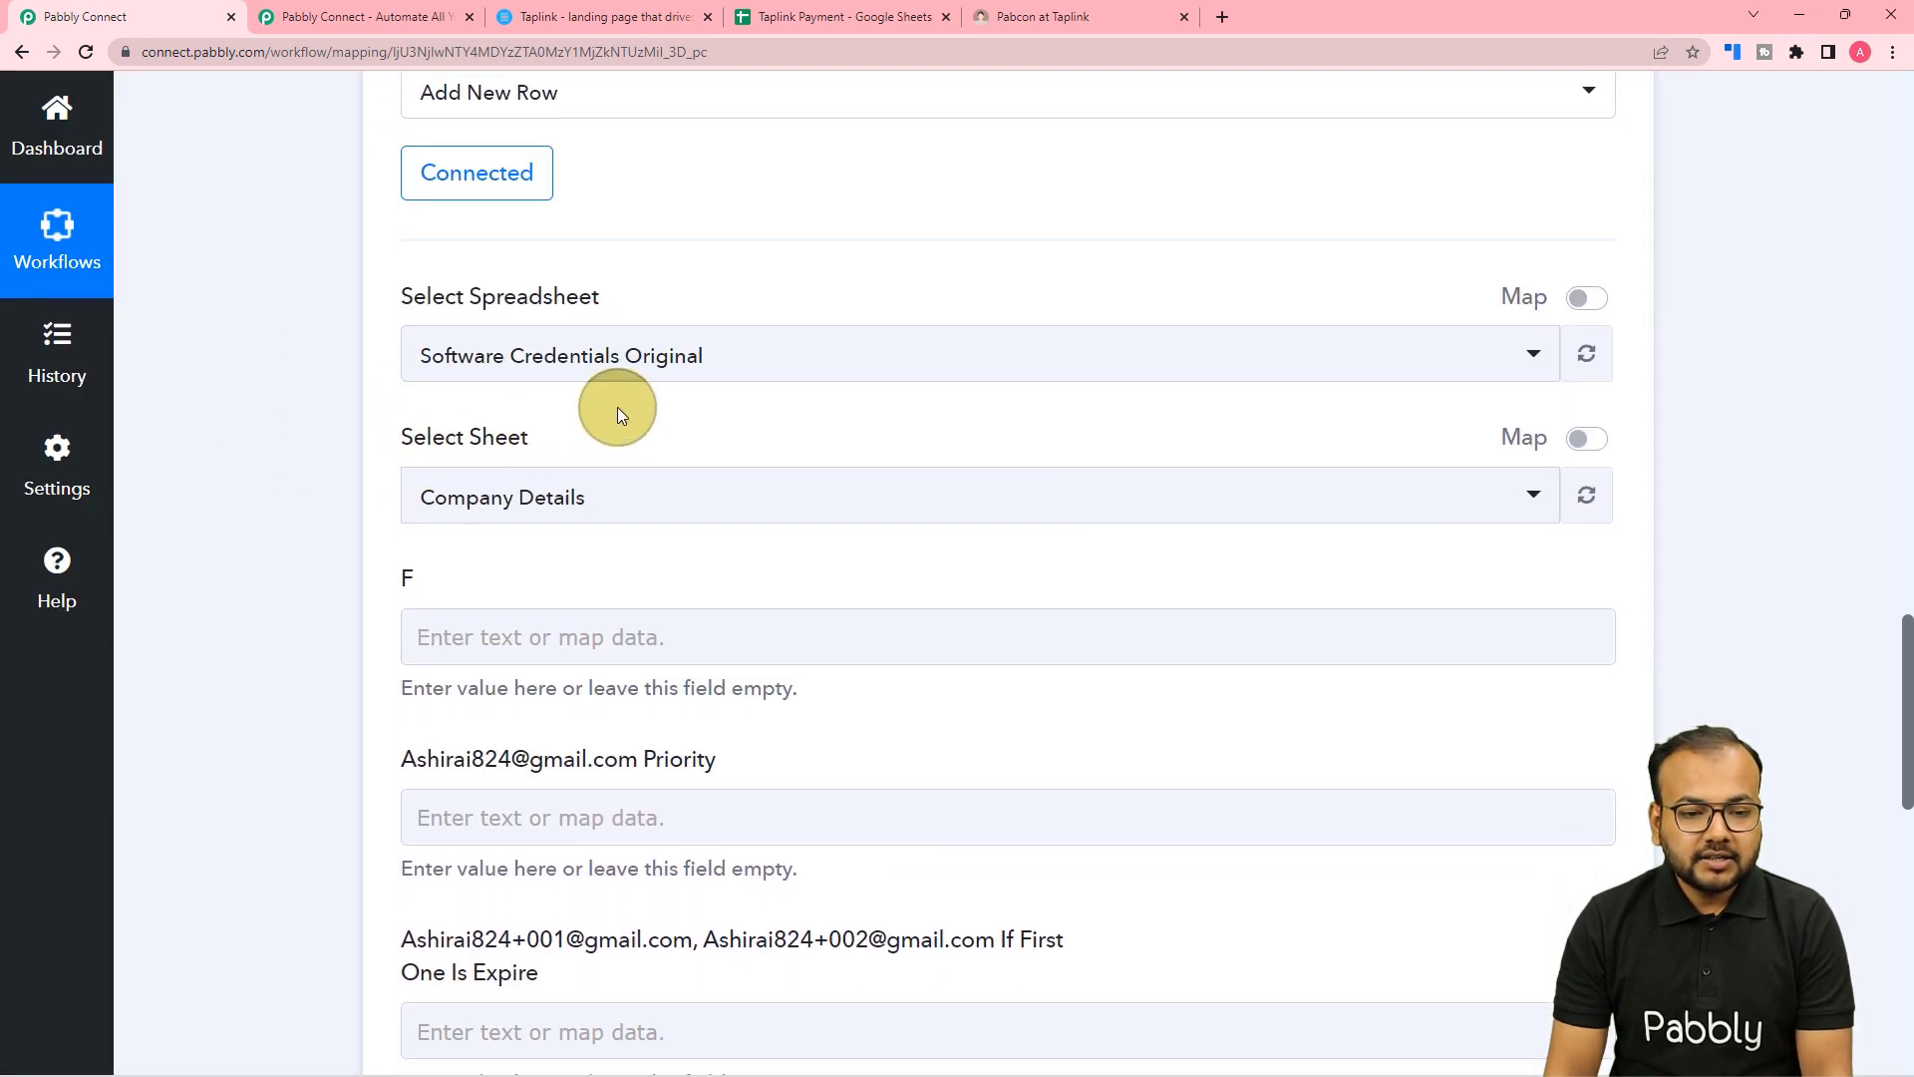
click(823, 22)
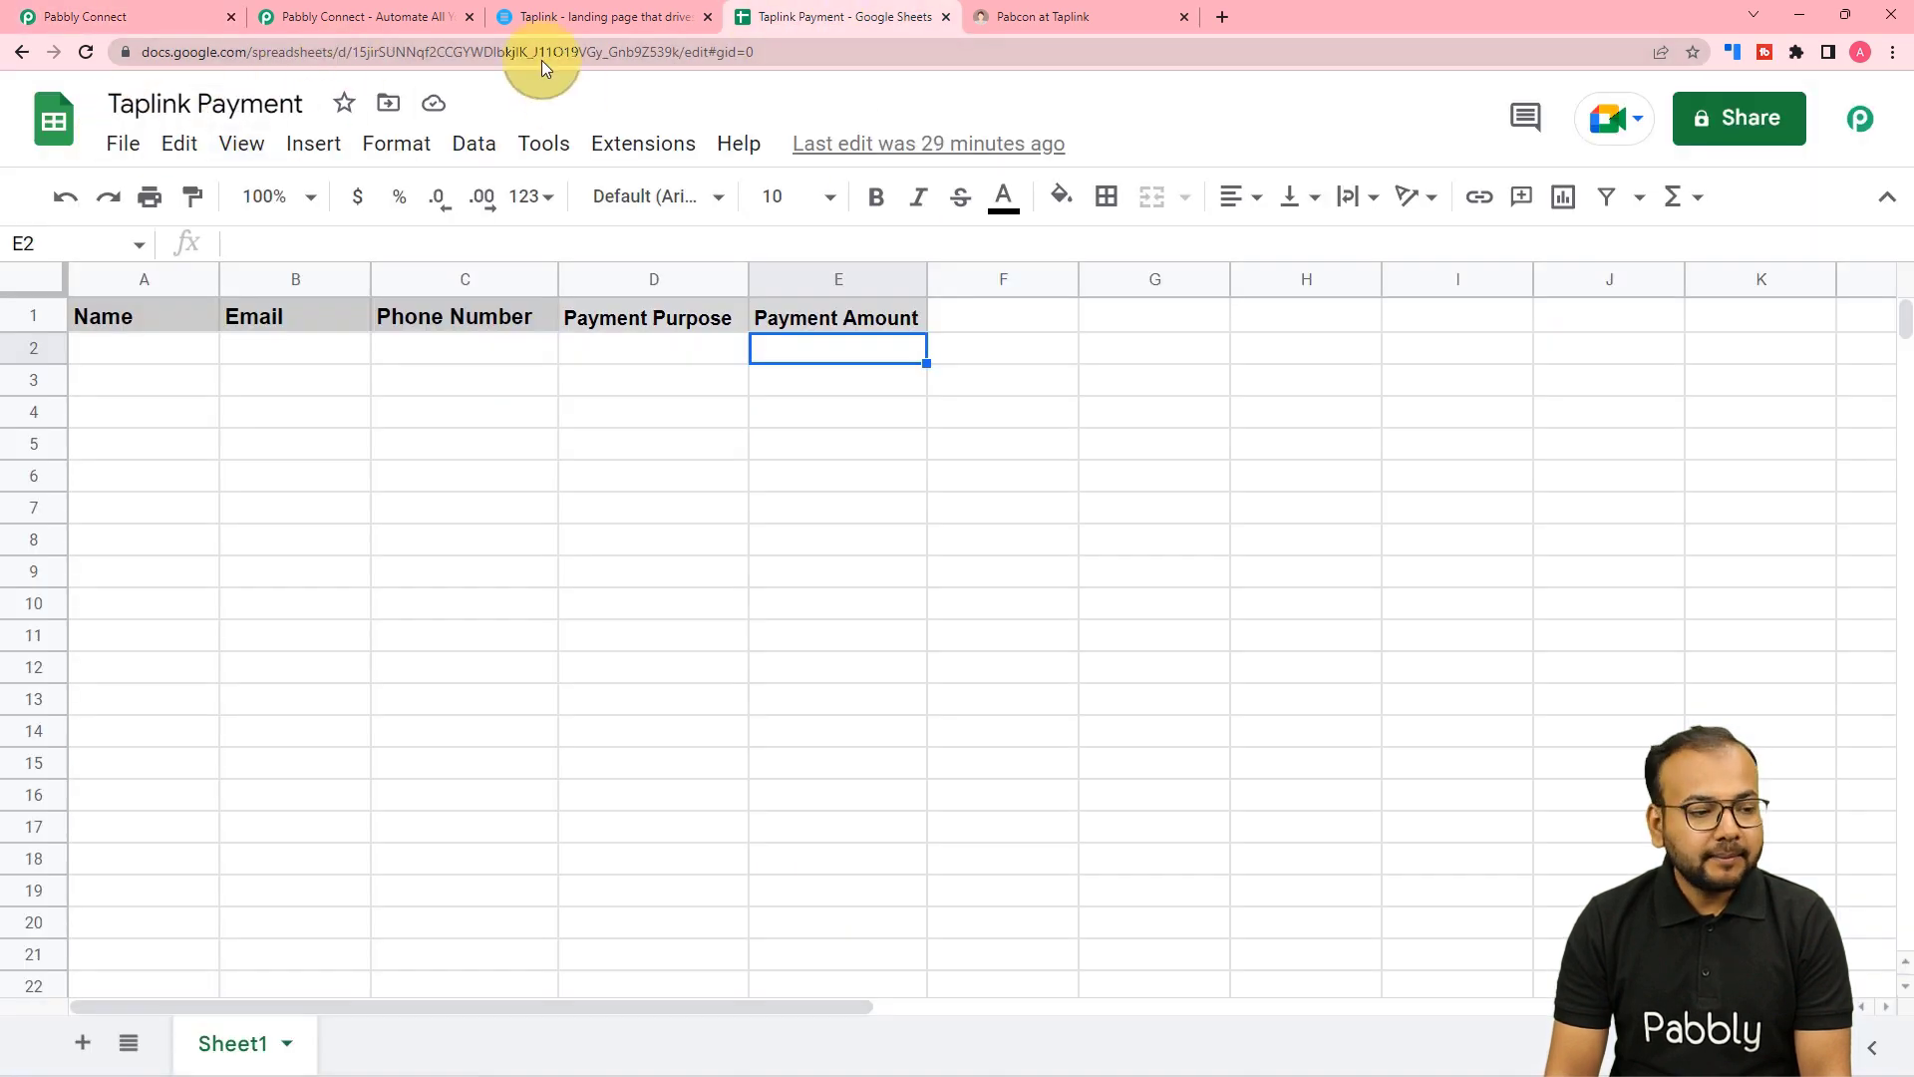
click(145, 10)
click(514, 359)
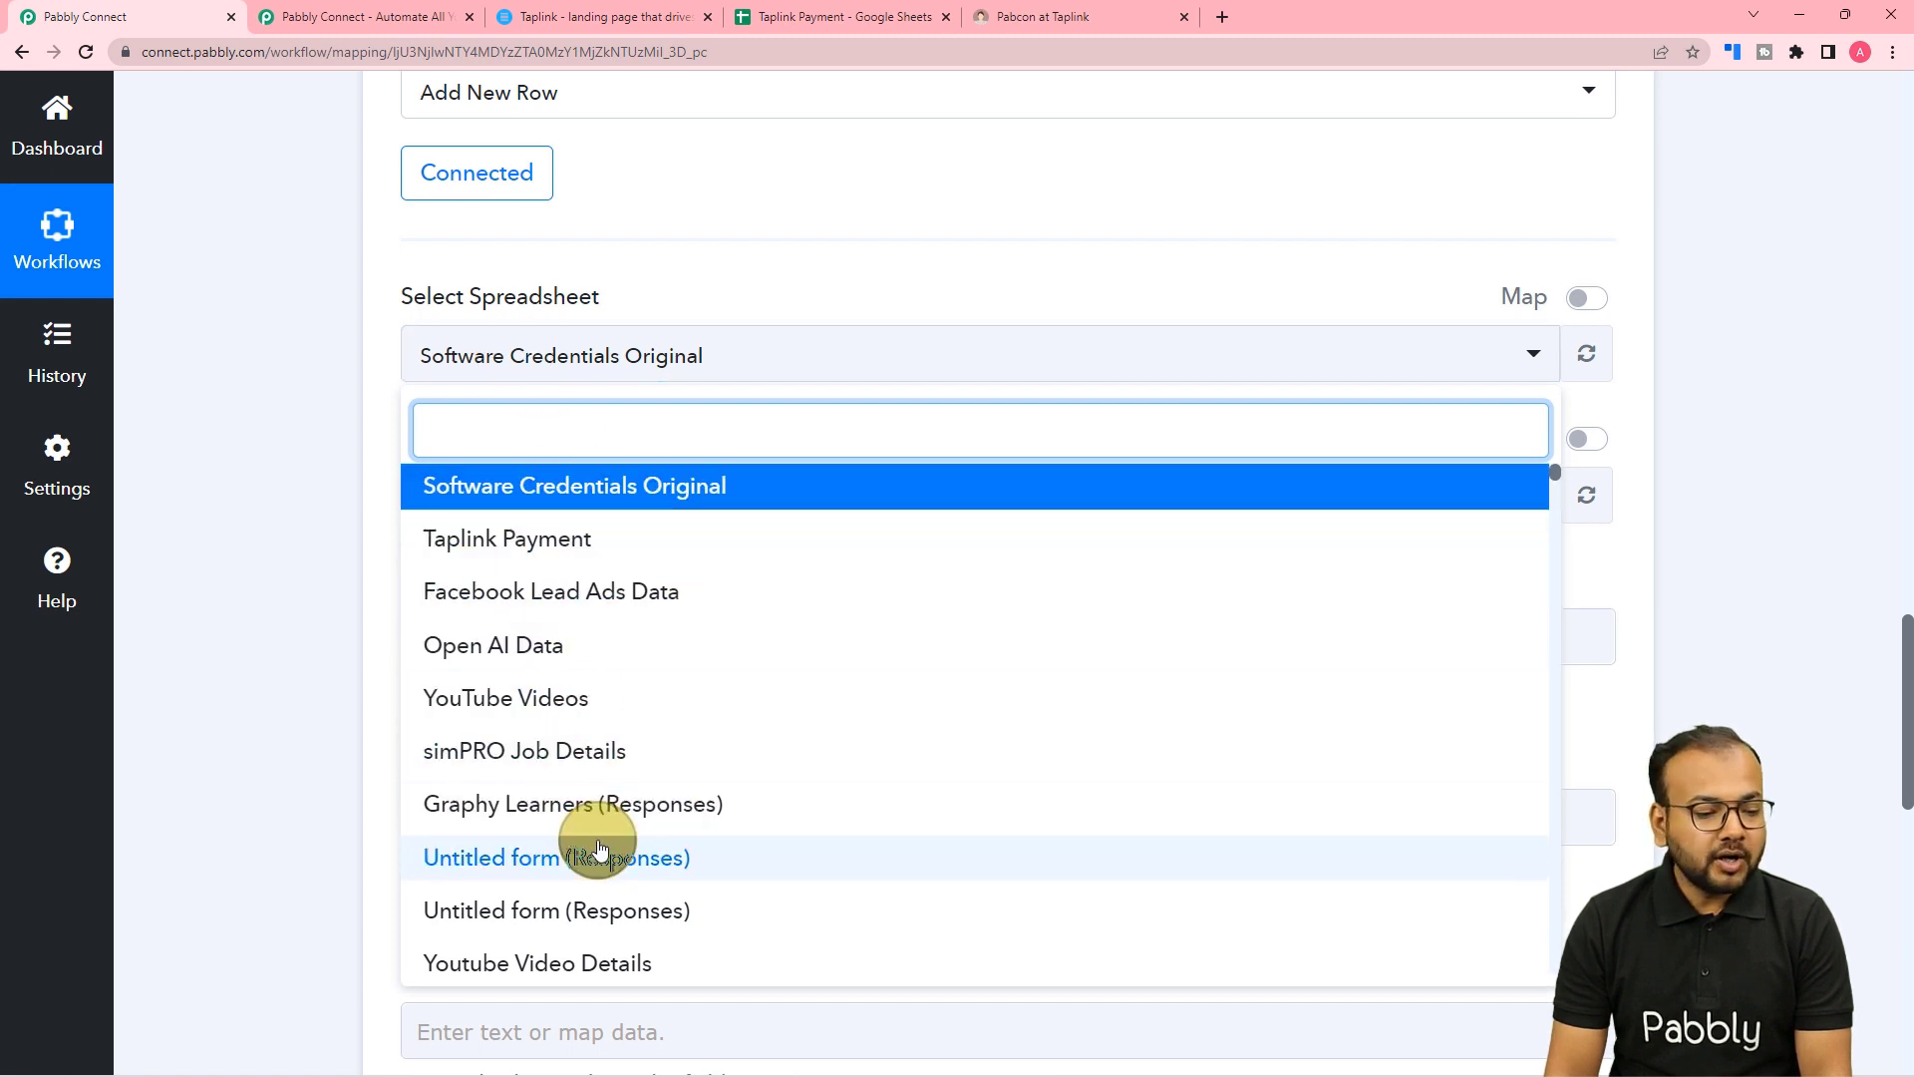
click(483, 537)
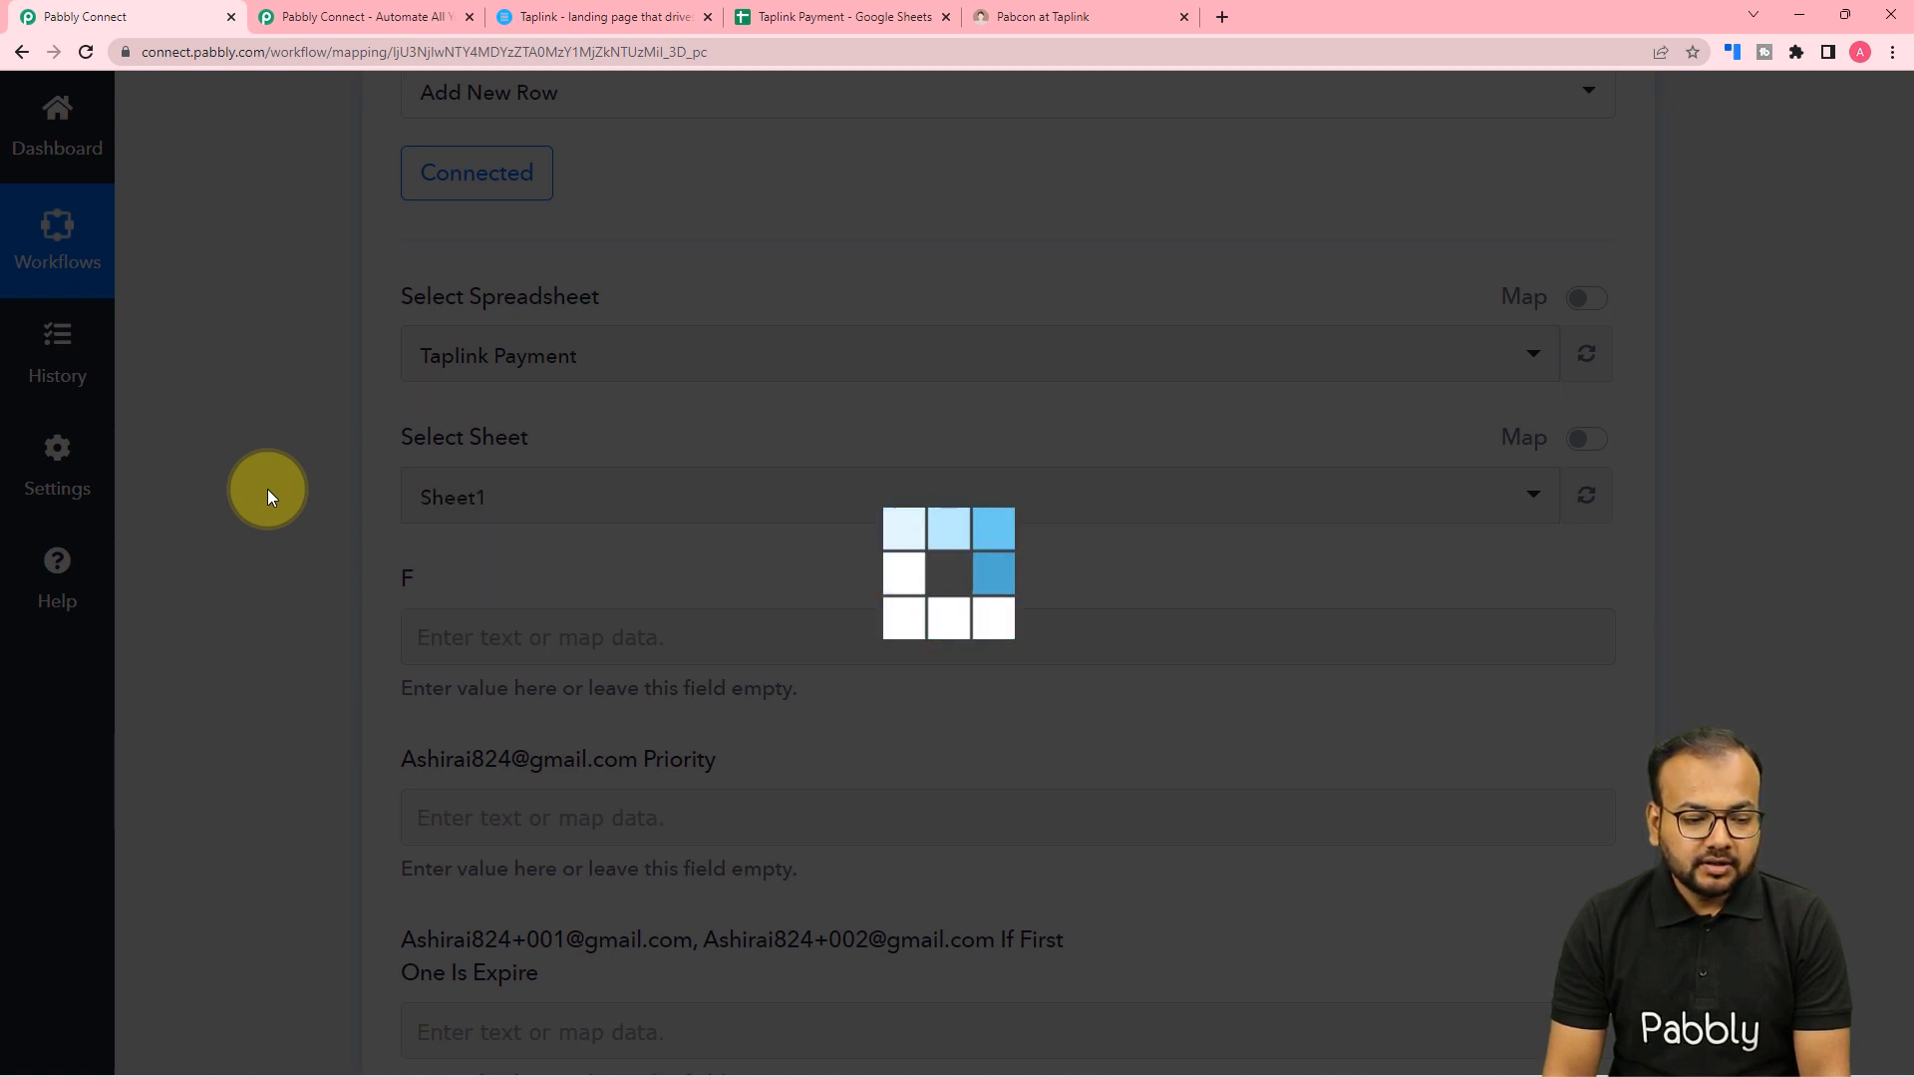
scroll(267, 489, down, 2)
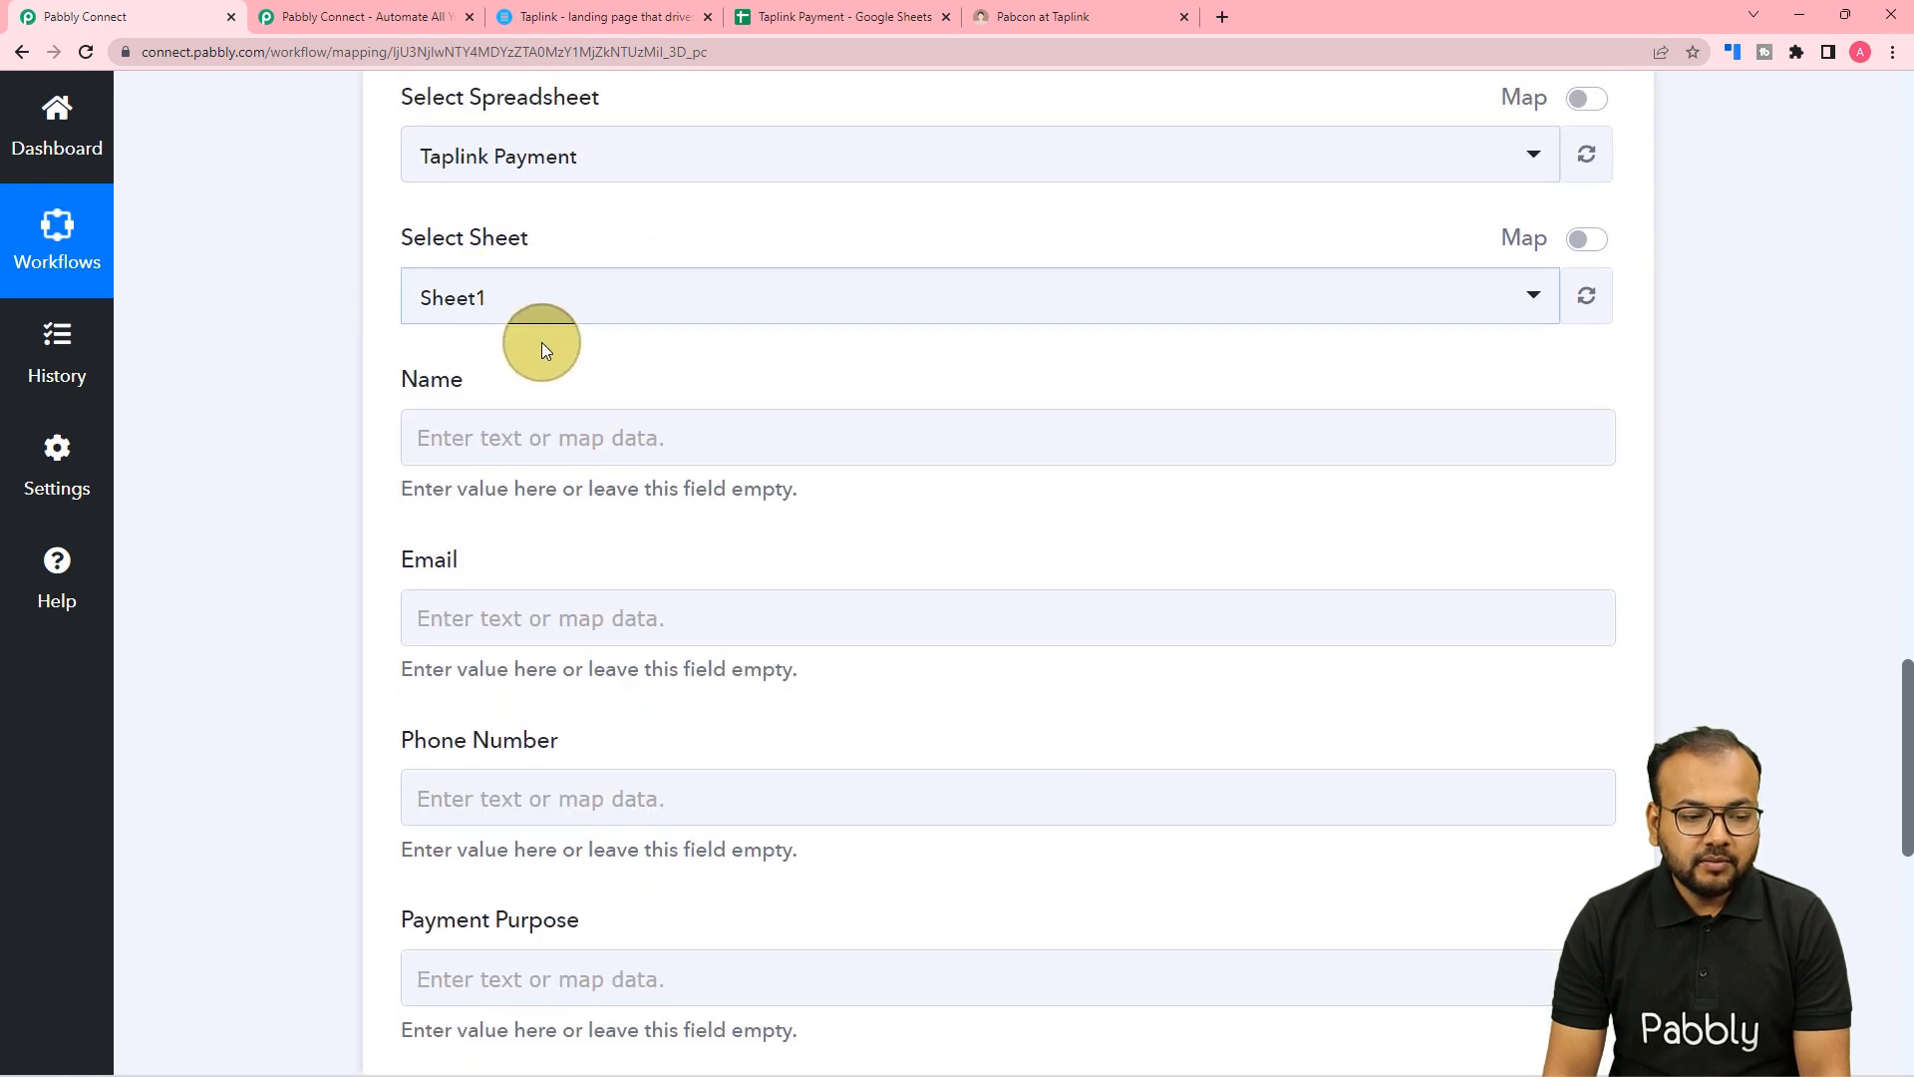
click(828, 21)
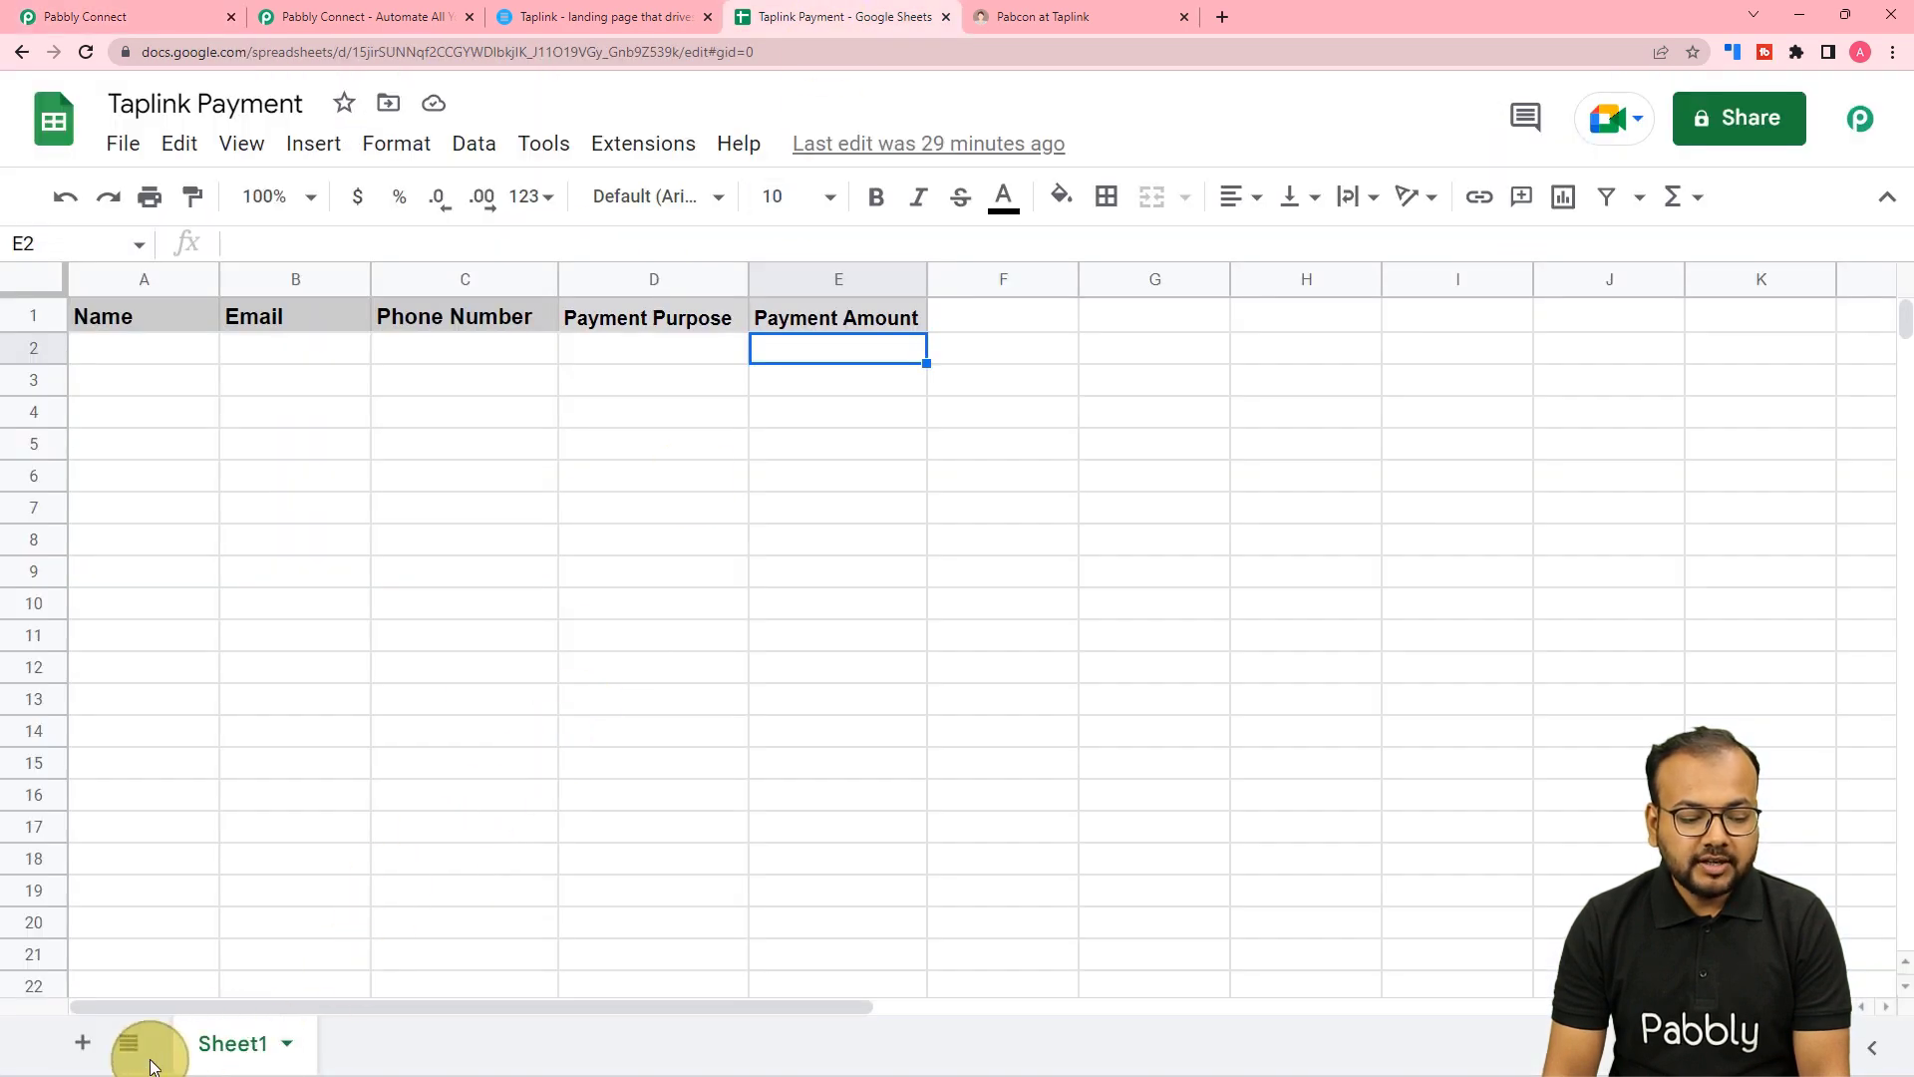
click(84, 17)
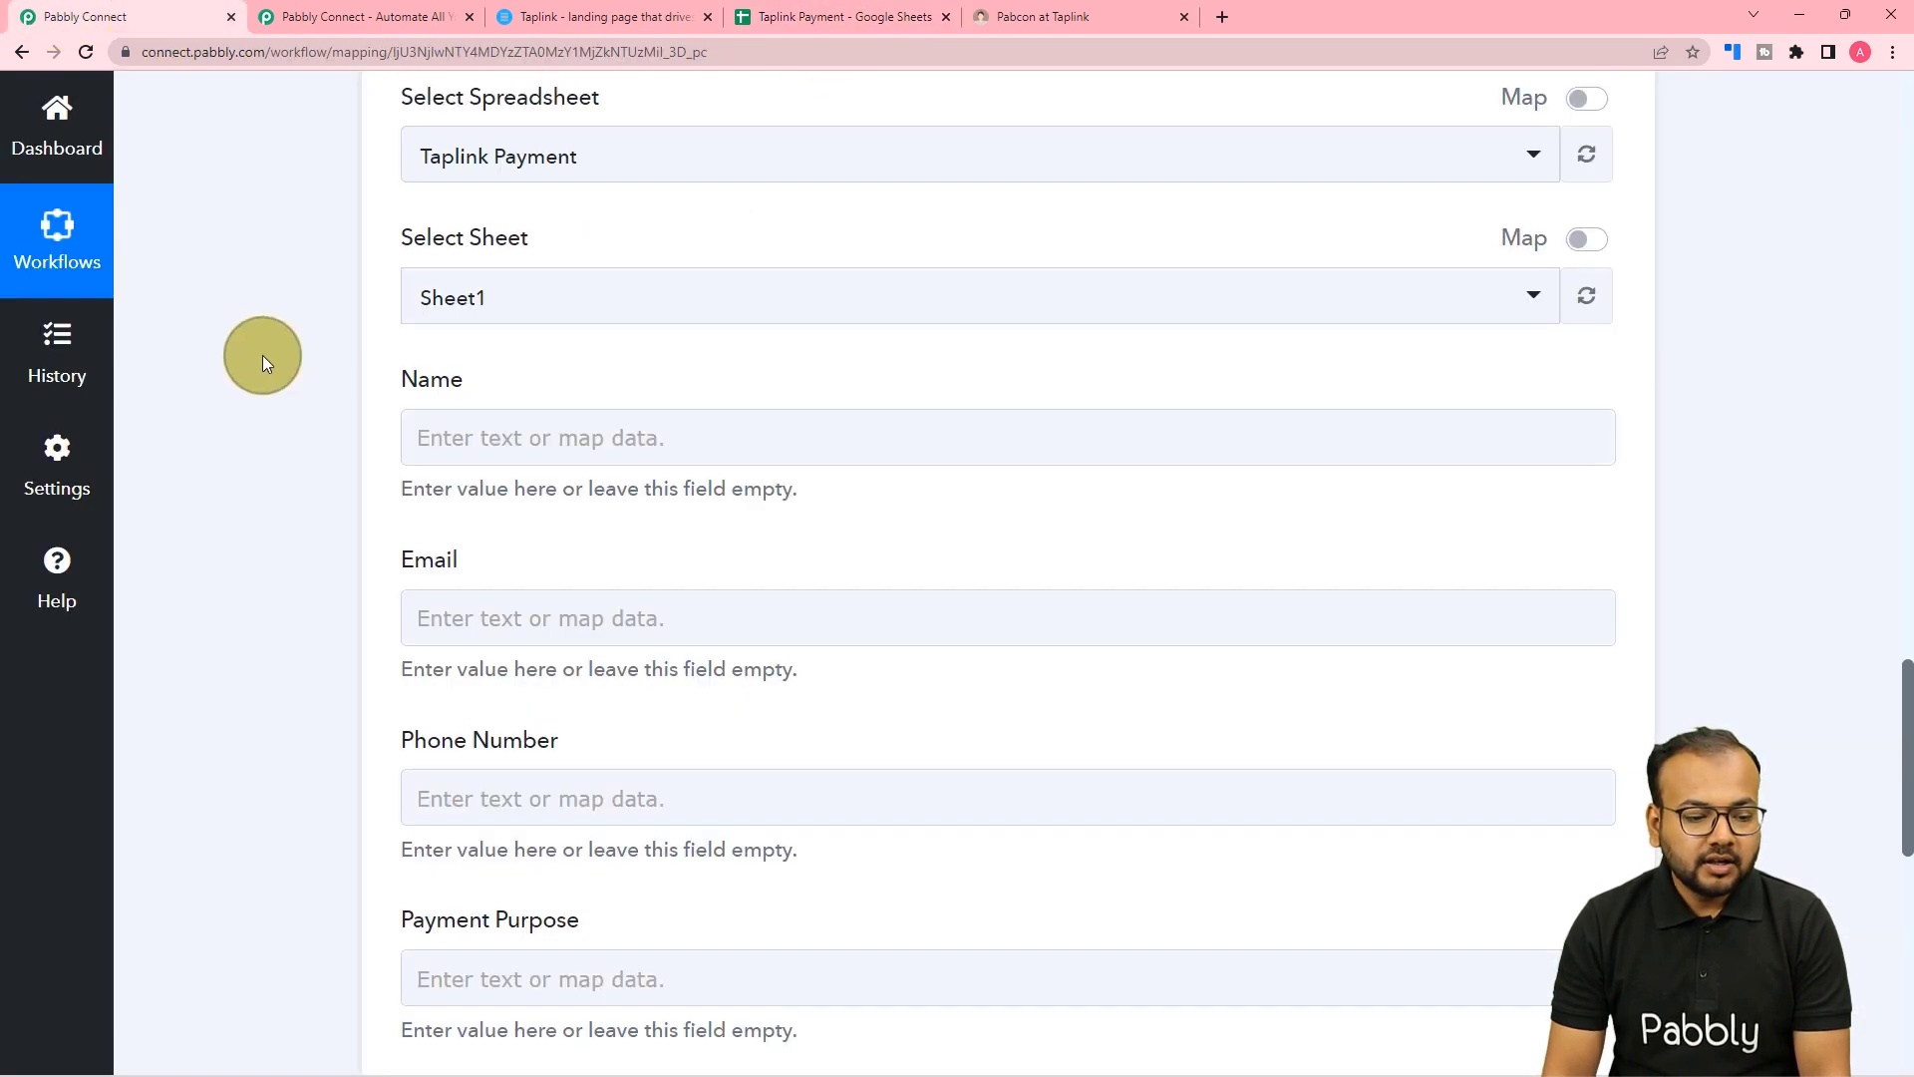
scroll(261, 379, down, 1)
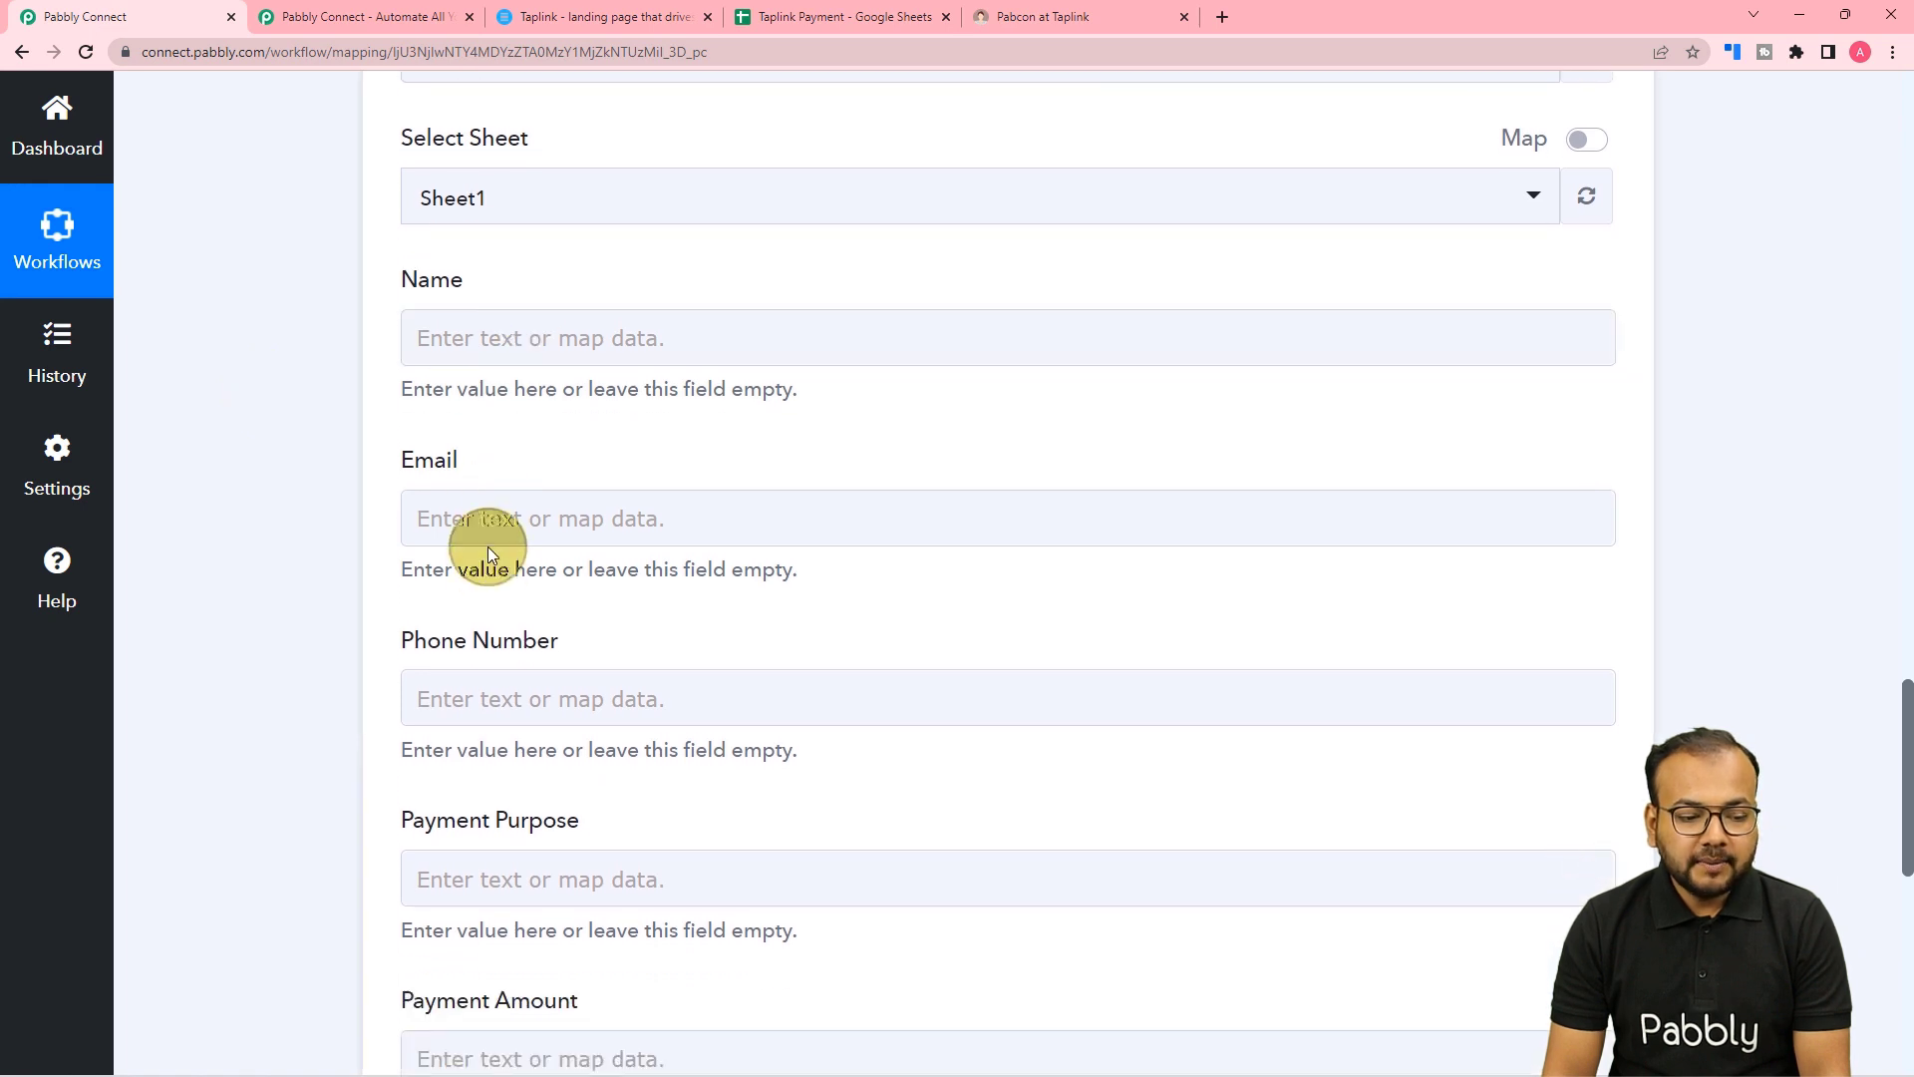
scroll(483, 688, down, 2)
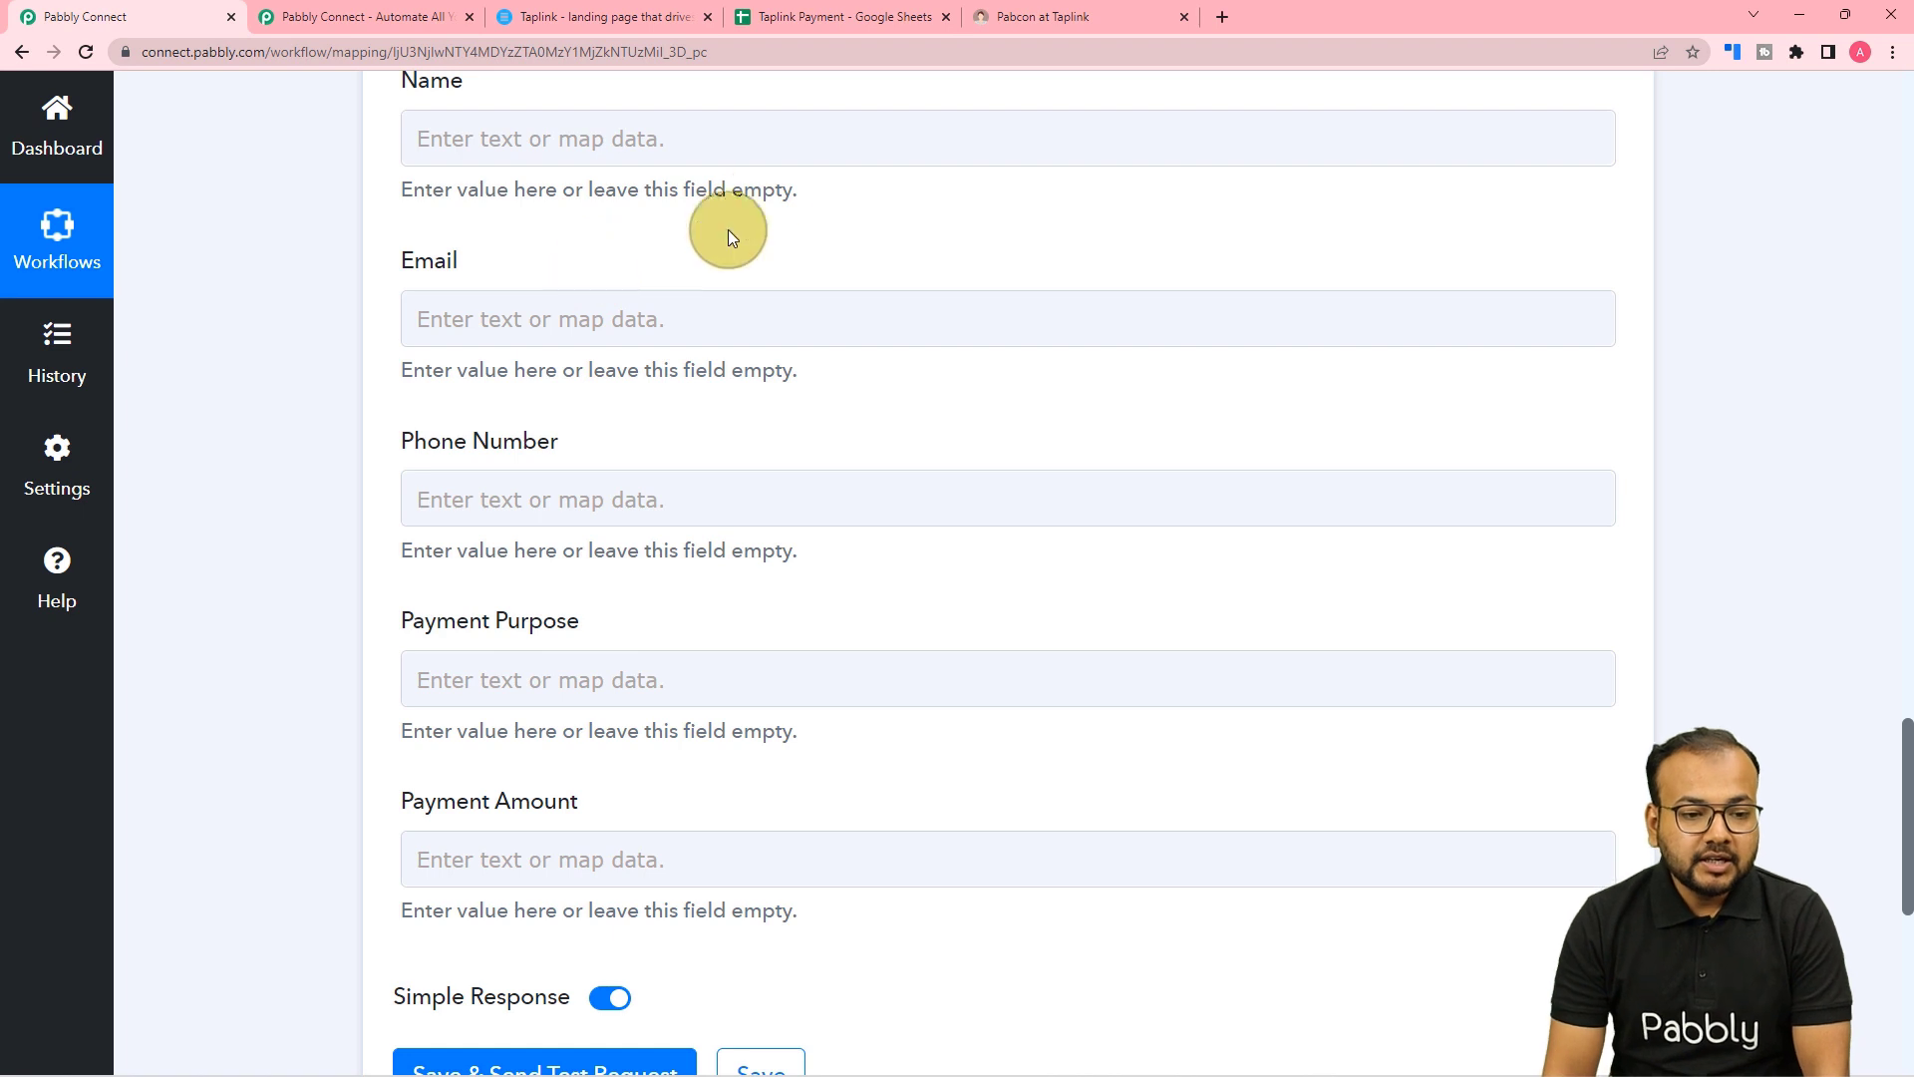
click(798, 17)
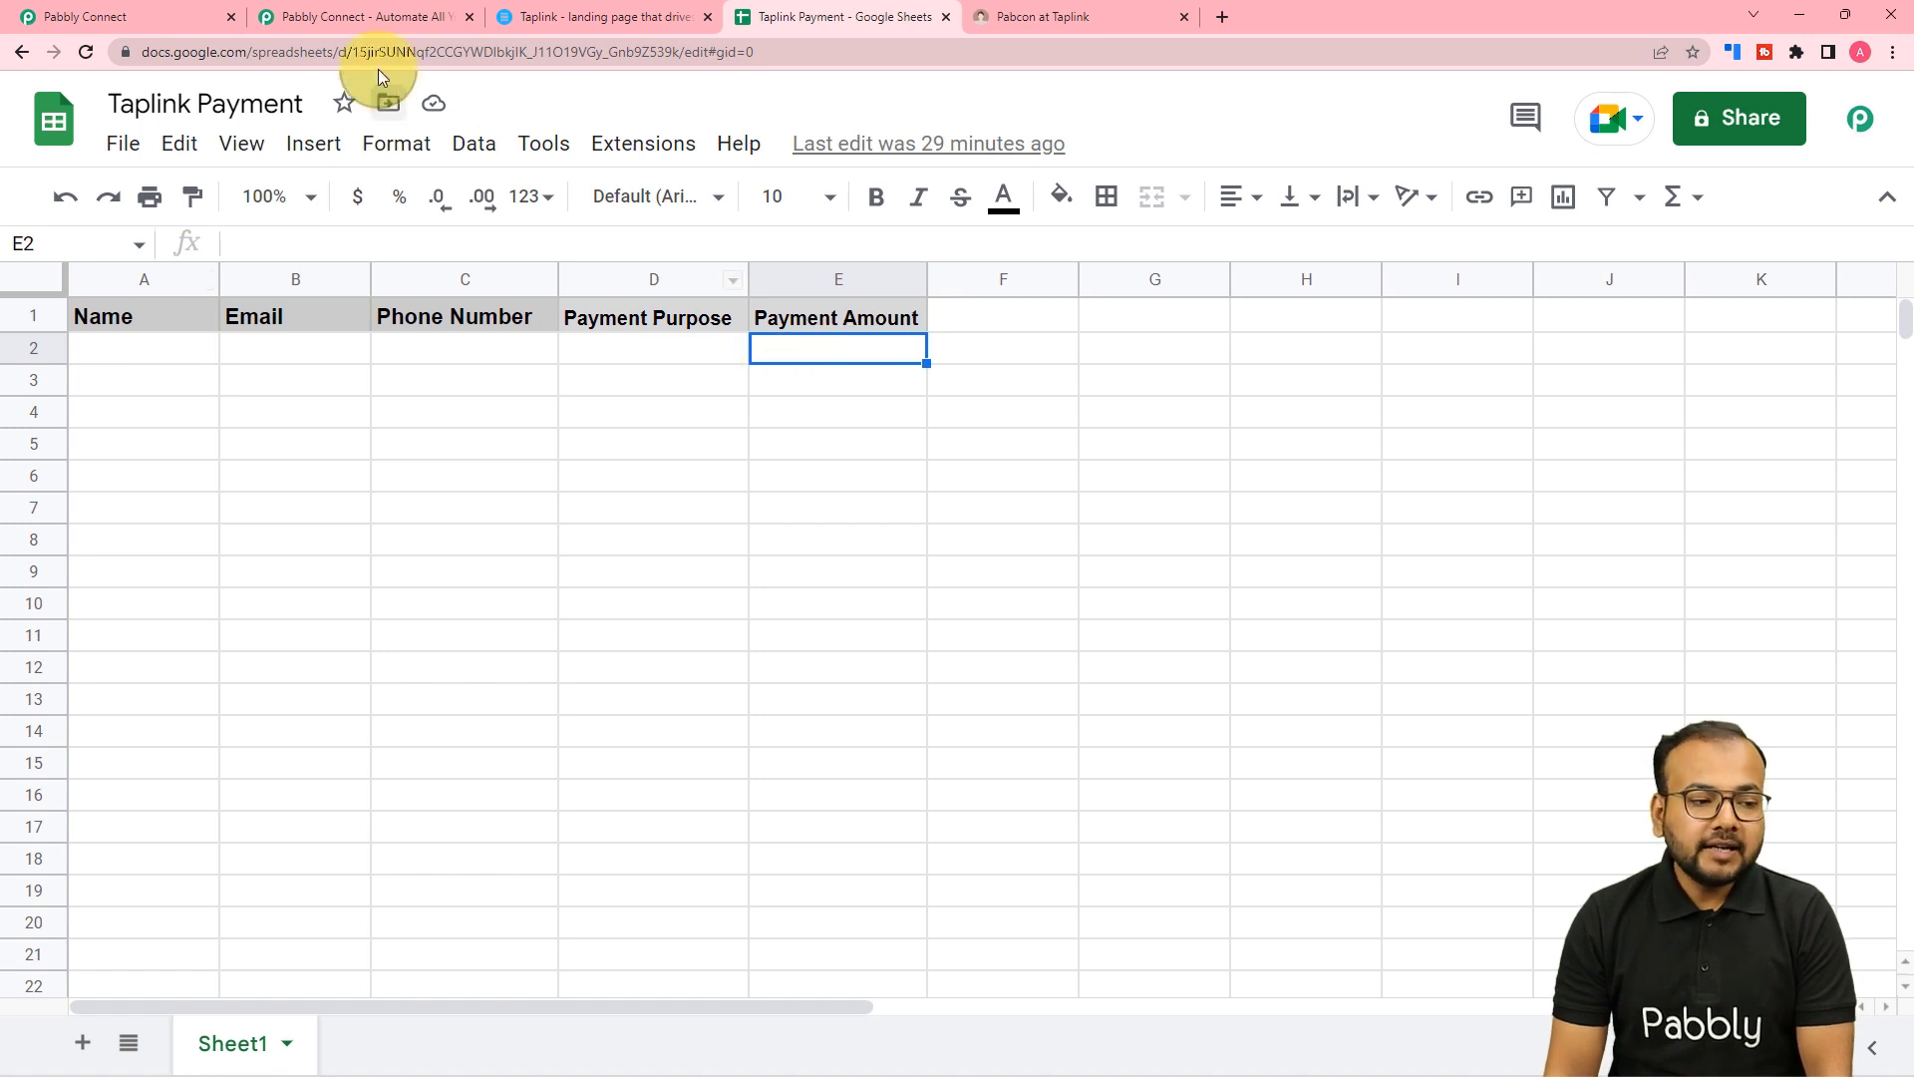
click(190, 15)
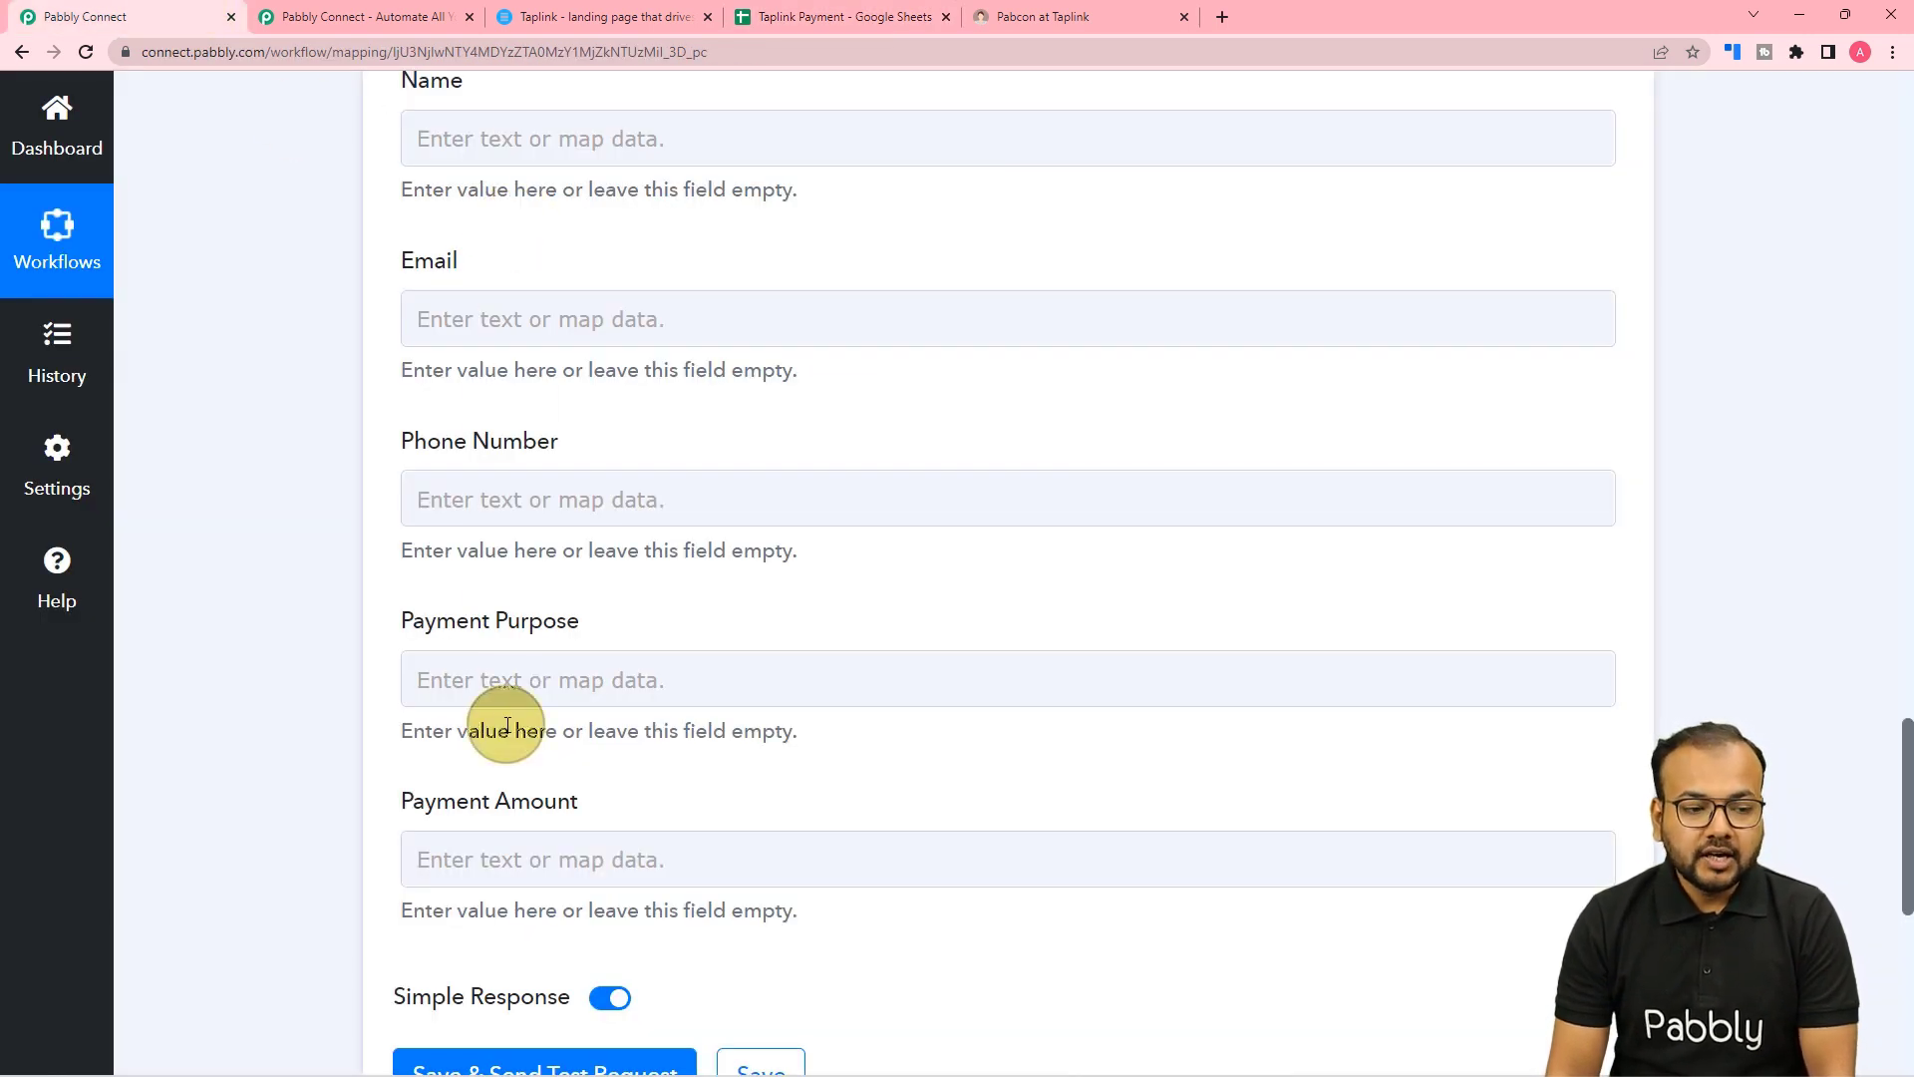
scroll(506, 725, up, 8)
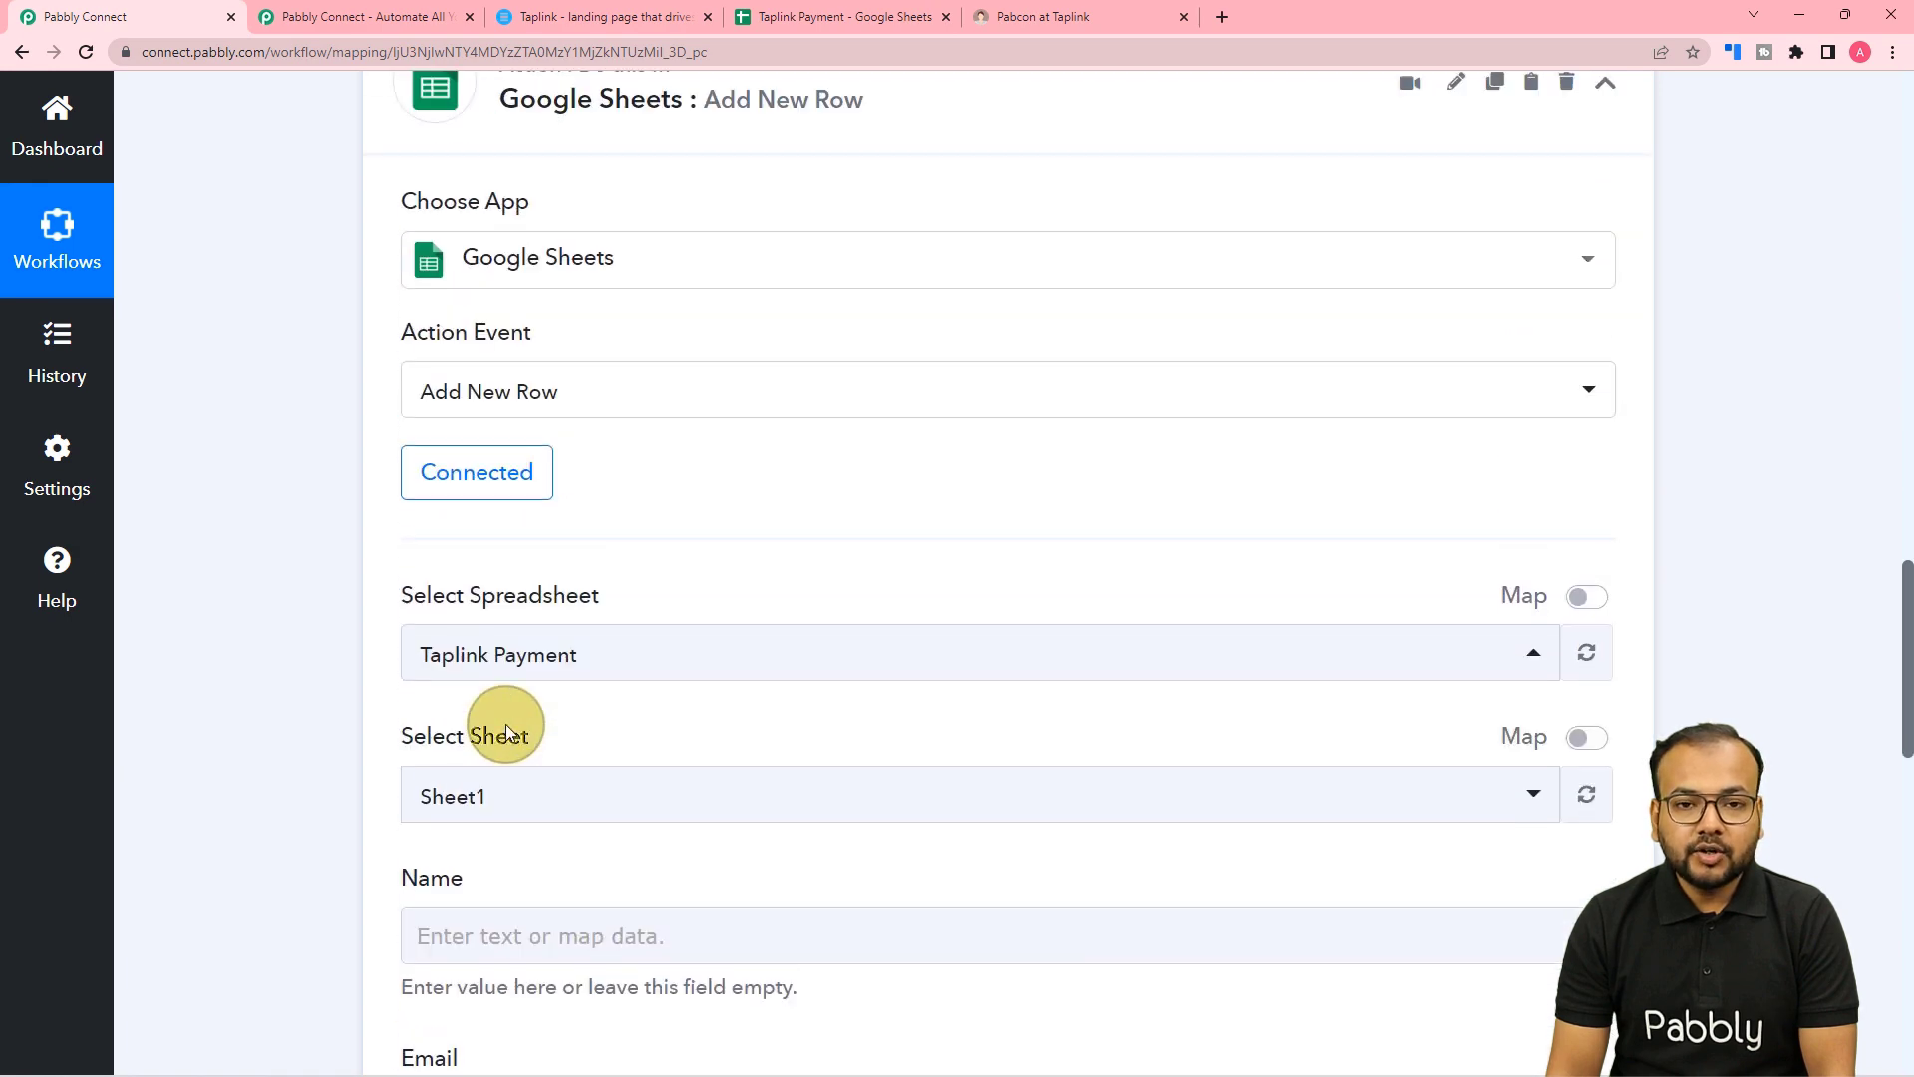
scroll(506, 729, up, 15)
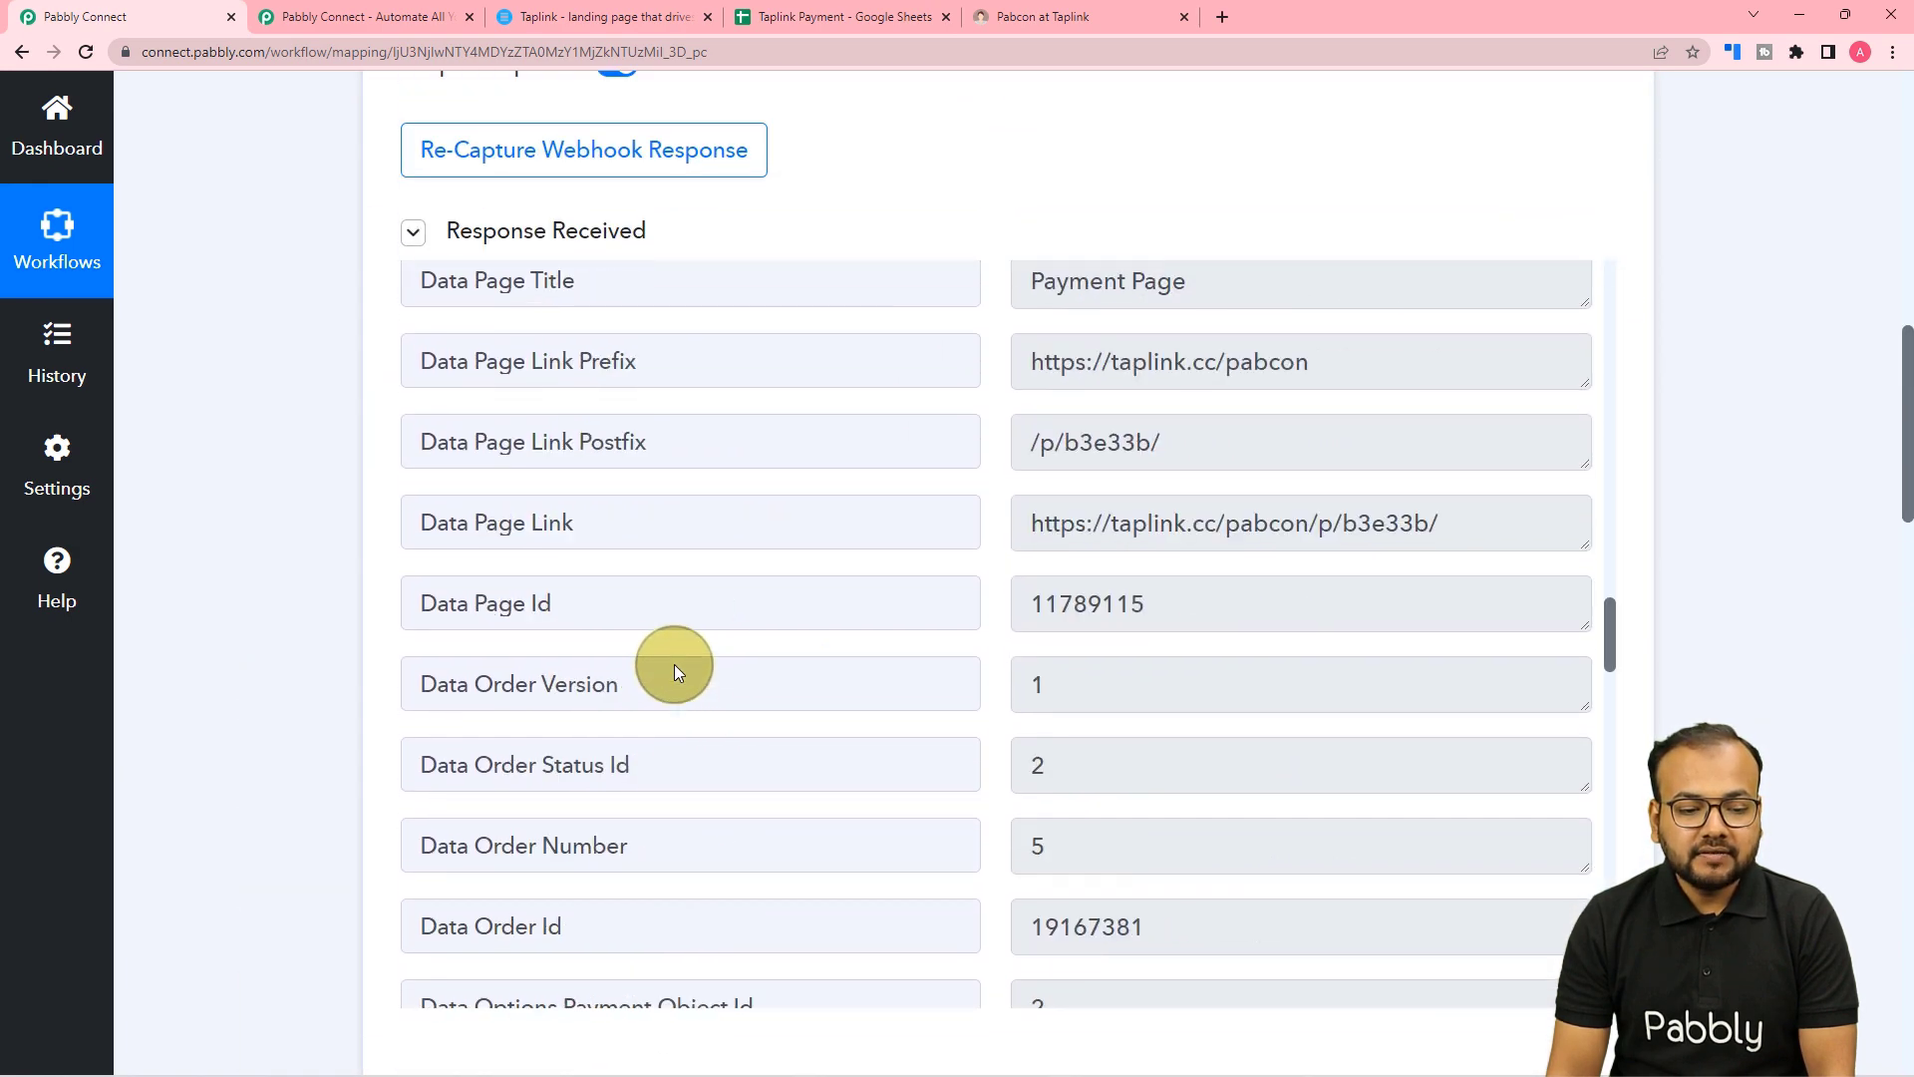
scroll(674, 668, up, 4)
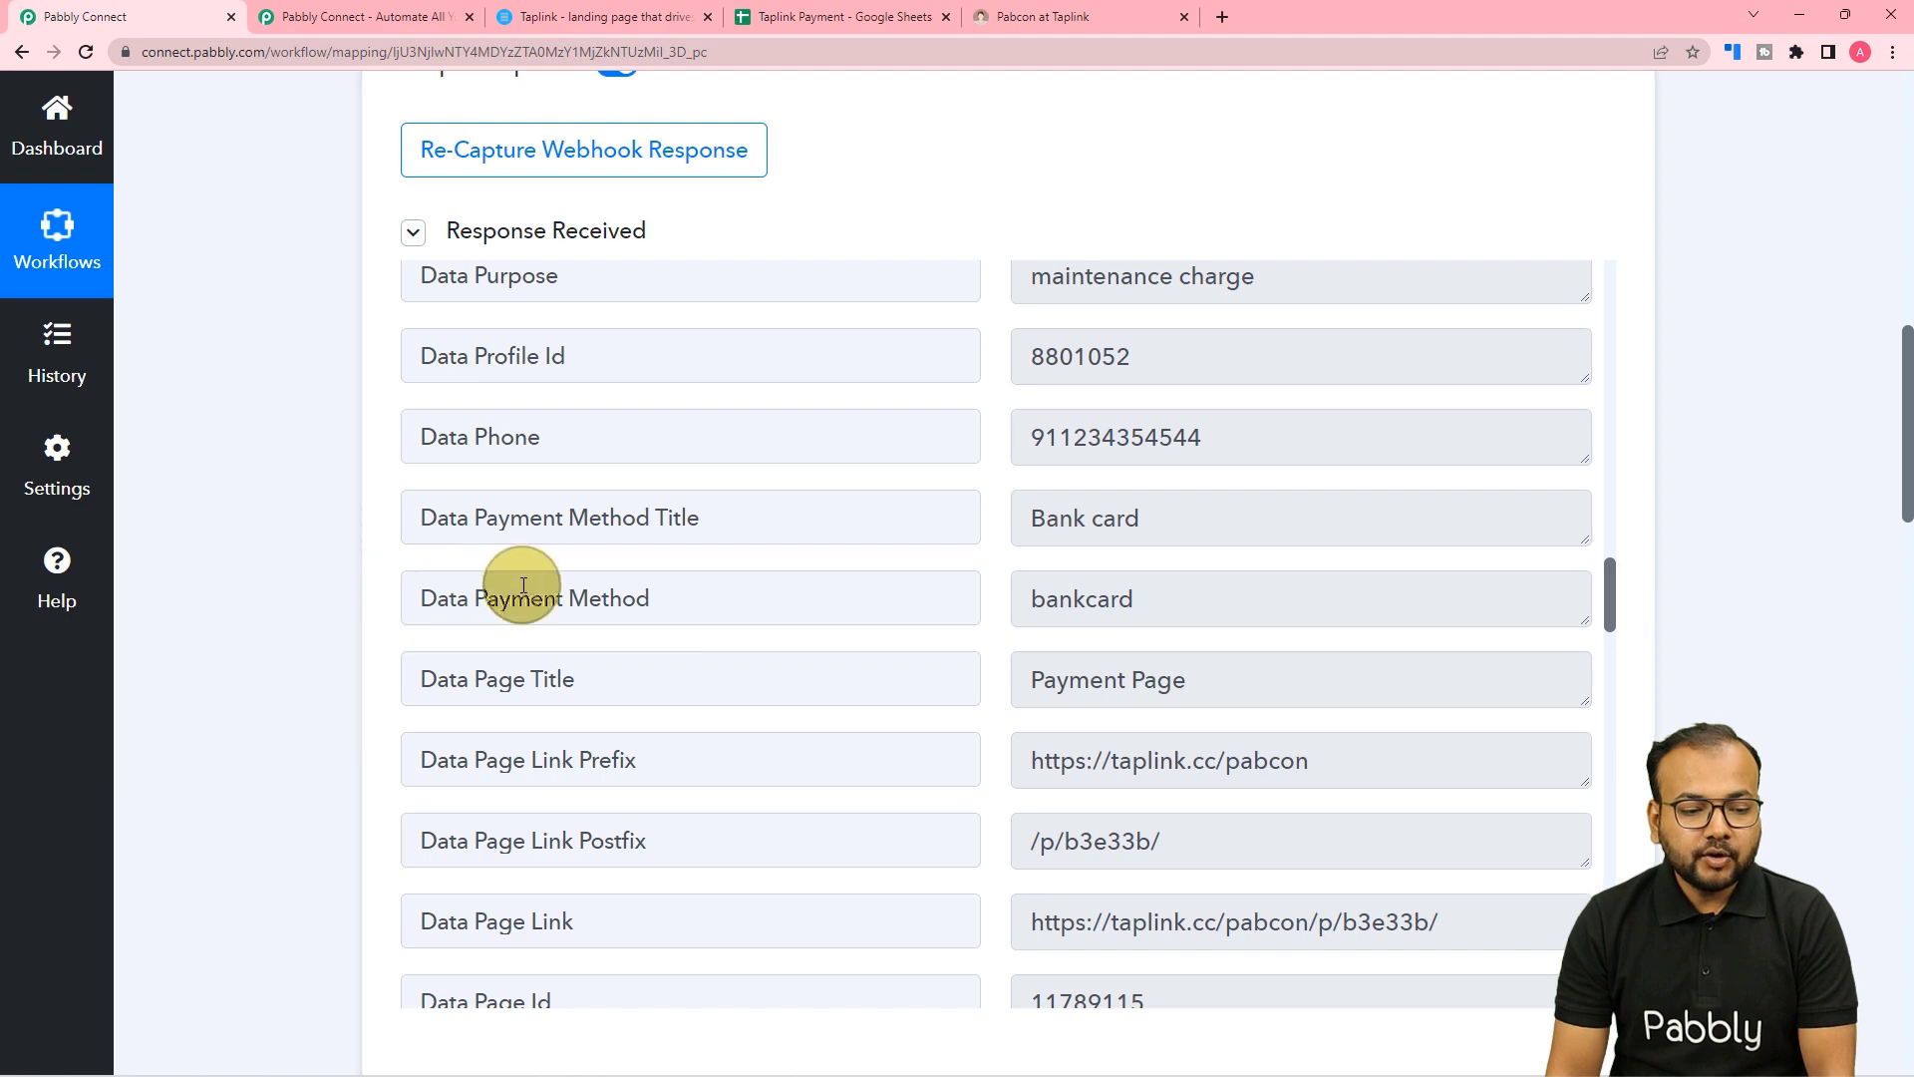
scroll(523, 585, up, 3)
scroll(285, 648, down, 5)
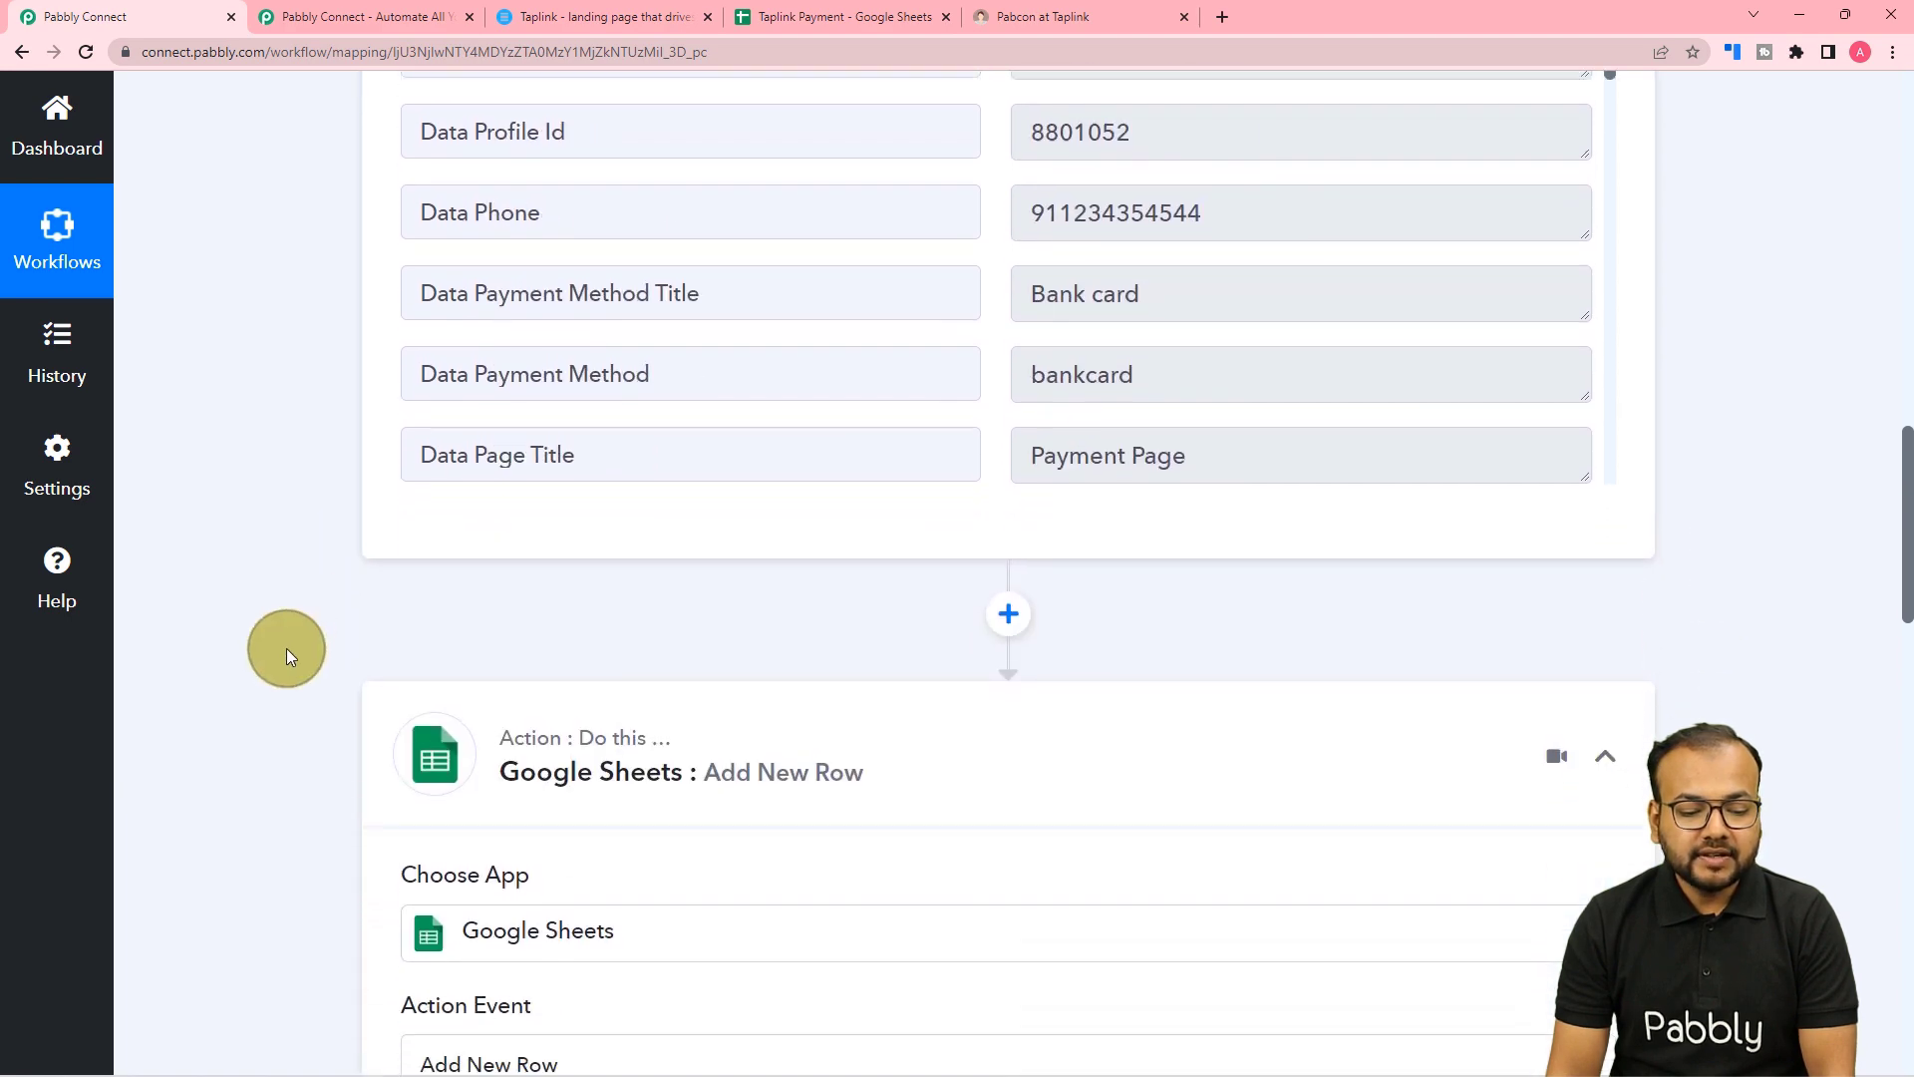
scroll(285, 648, down, 12)
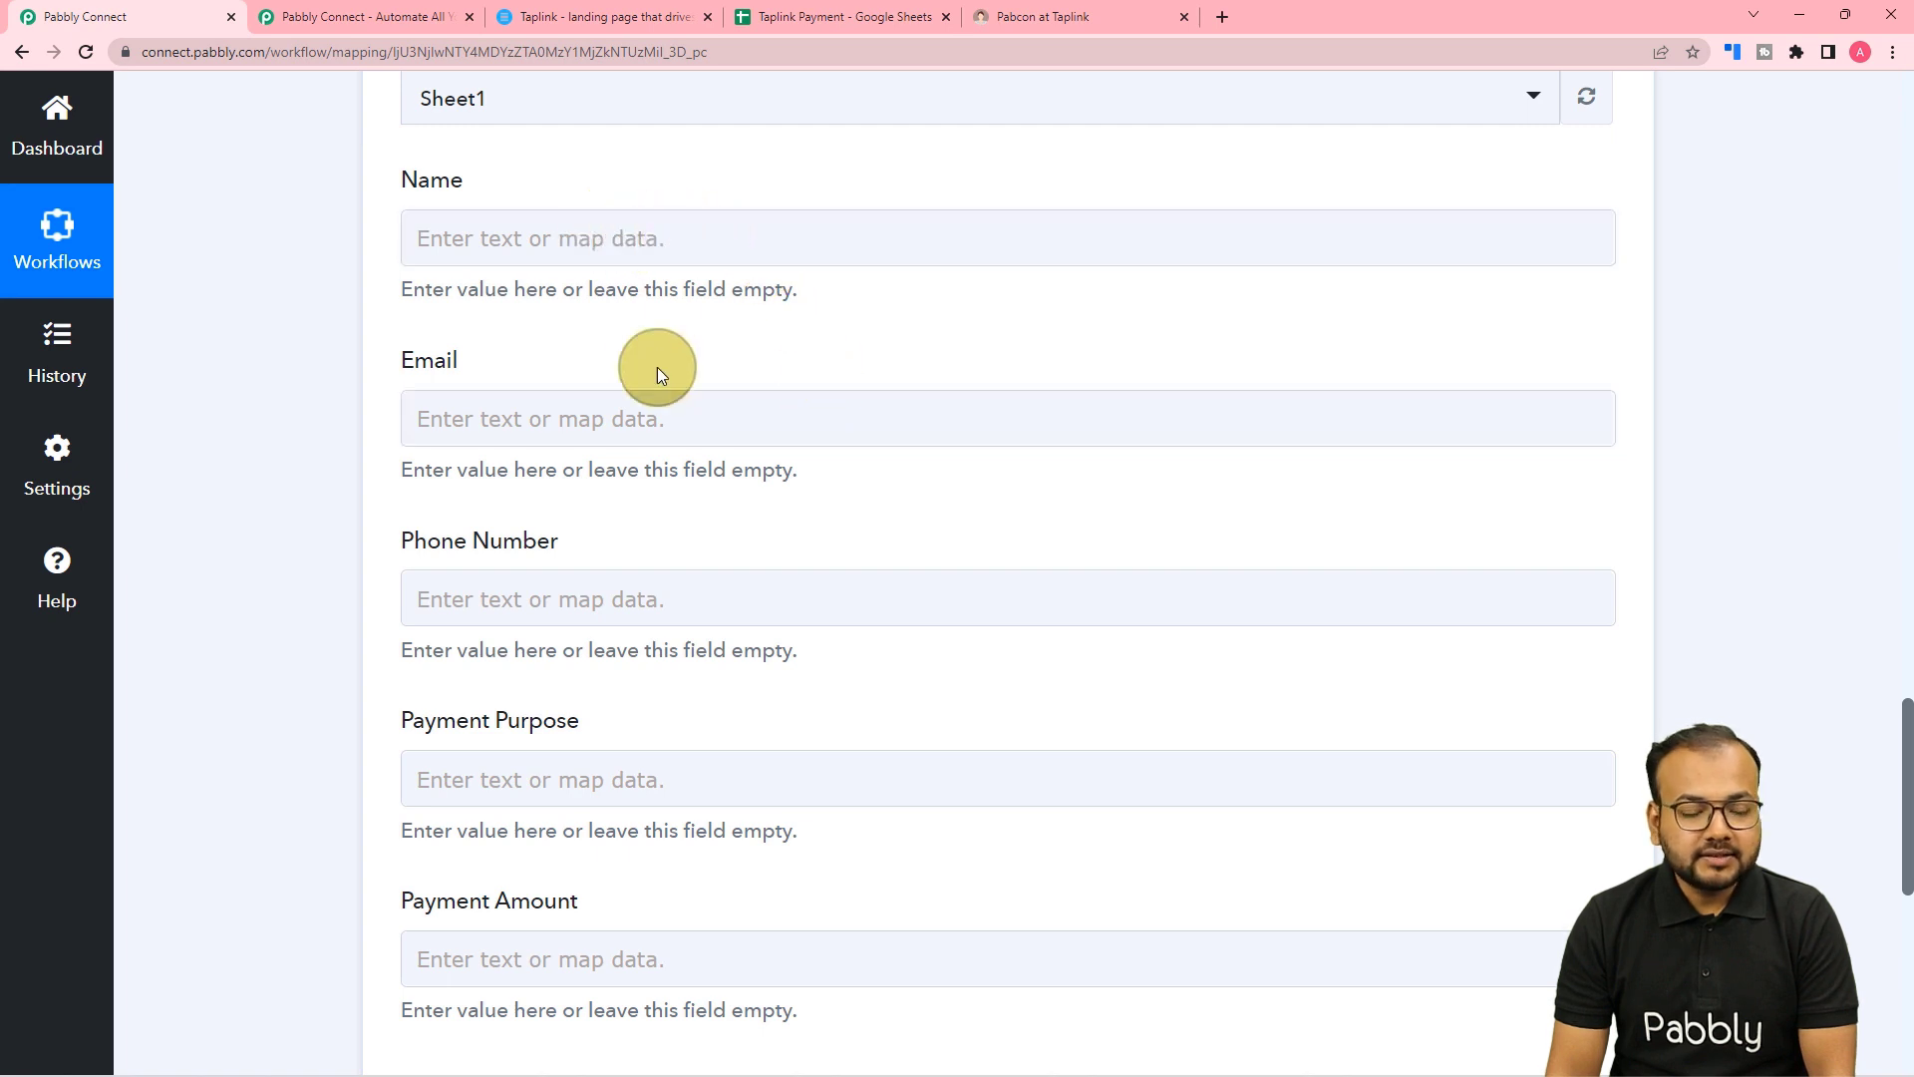
click(633, 237)
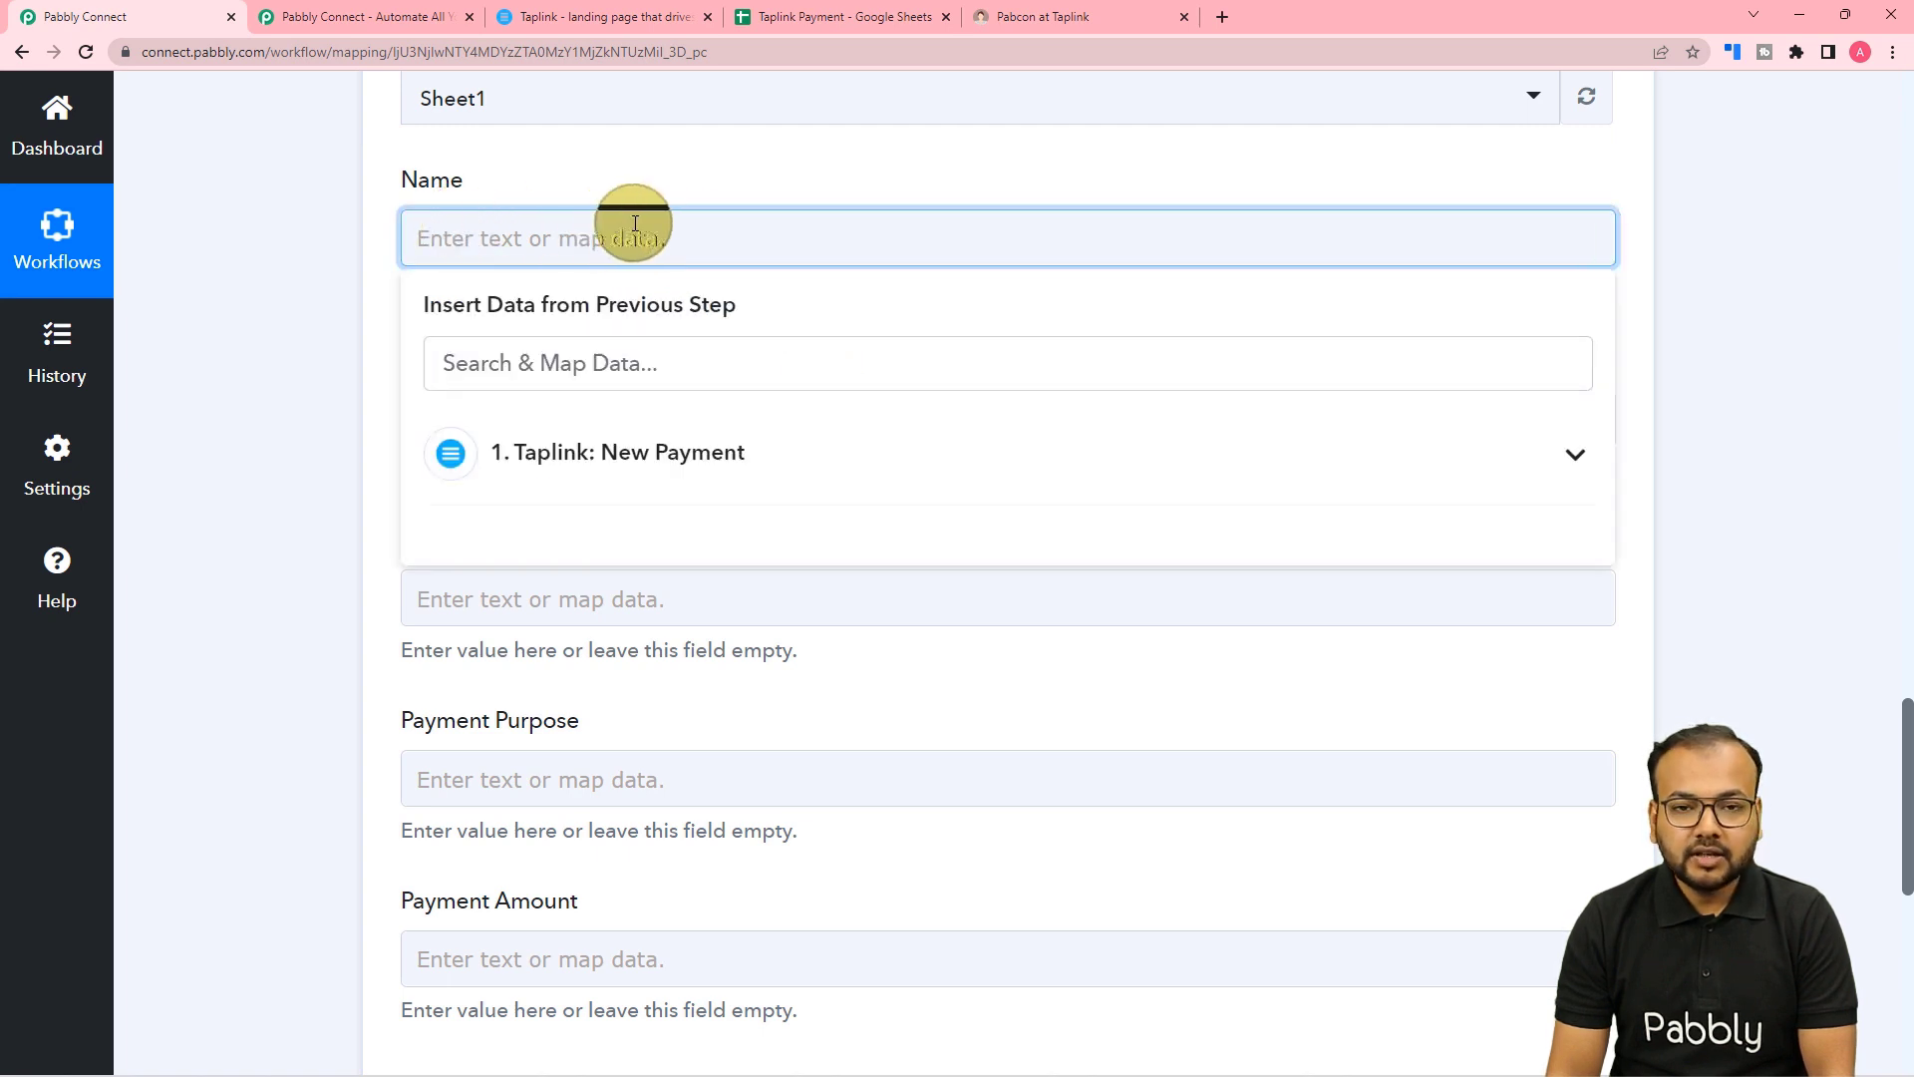
Map the Taplink payer's name and email into the Name and Email columns.
click(566, 470)
scroll(598, 718, down, 5)
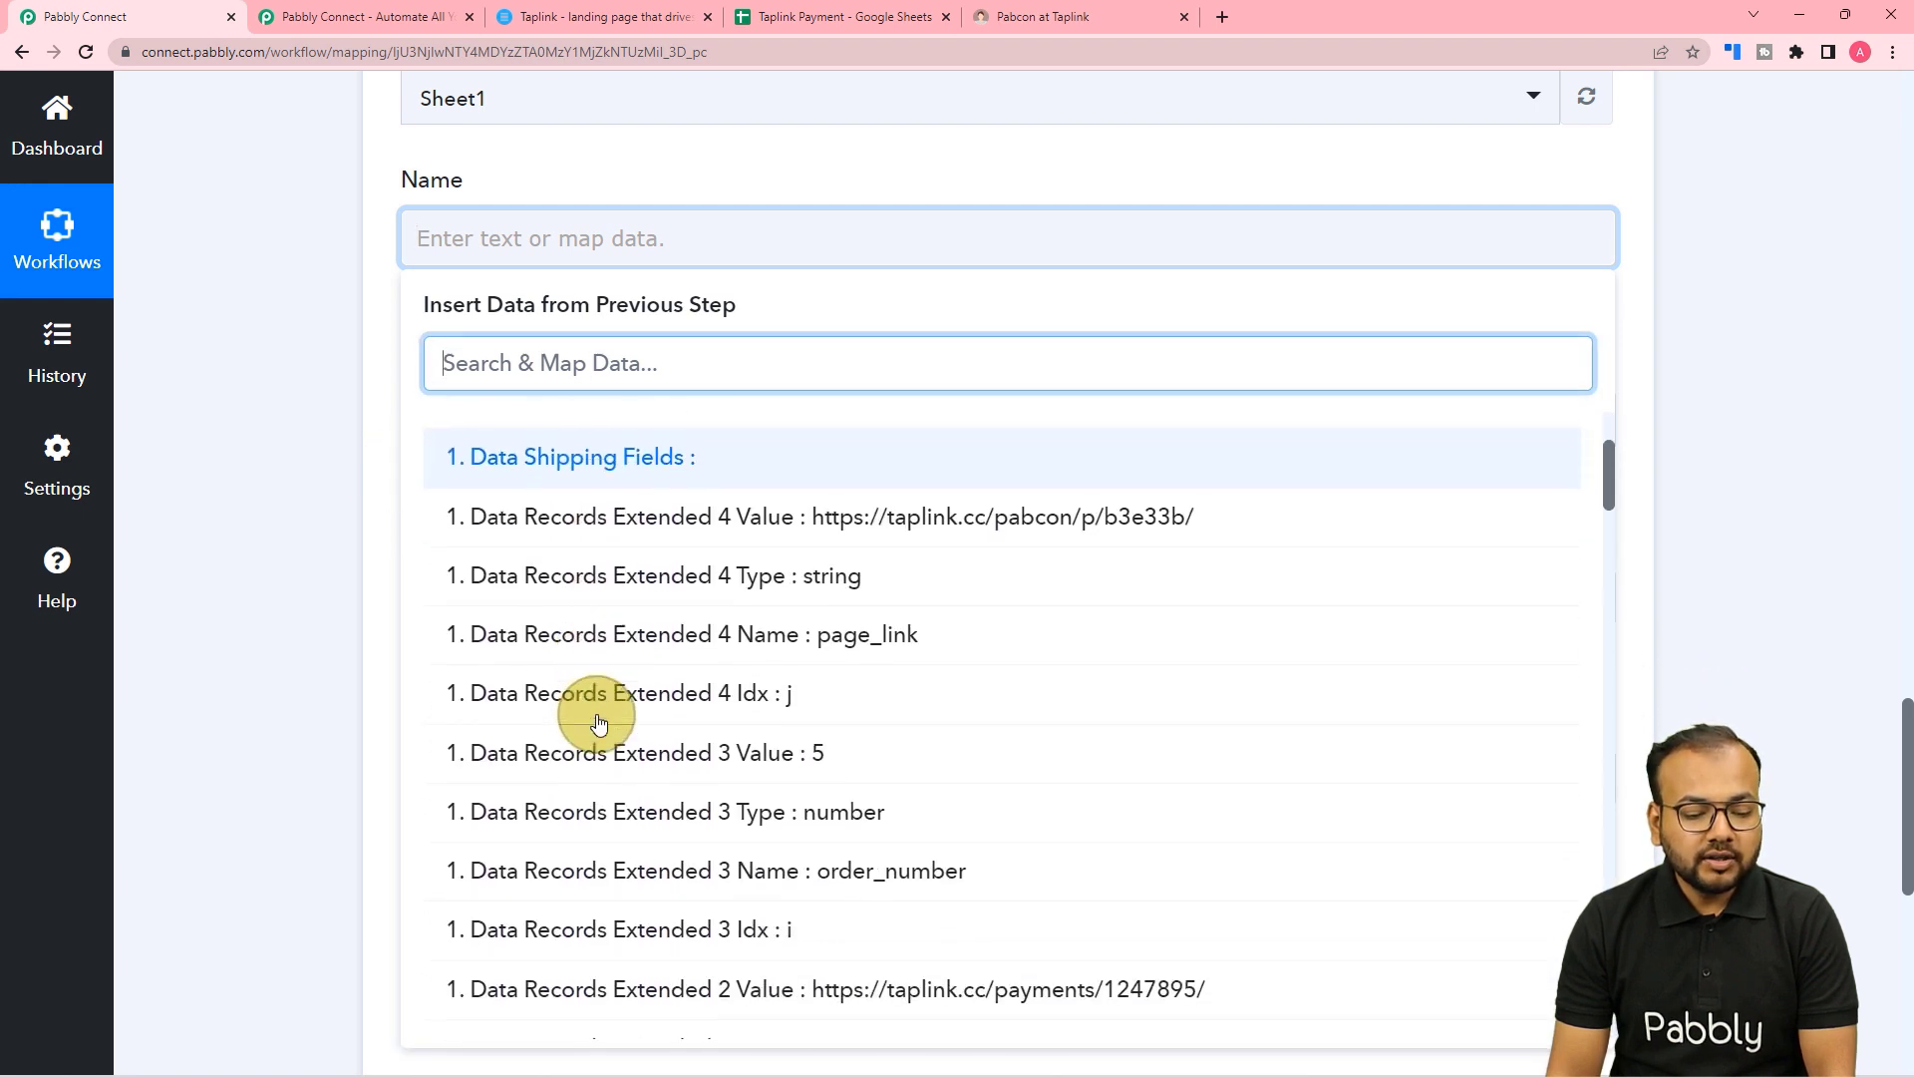
scroll(598, 723, down, 3)
scroll(598, 722, down, 8)
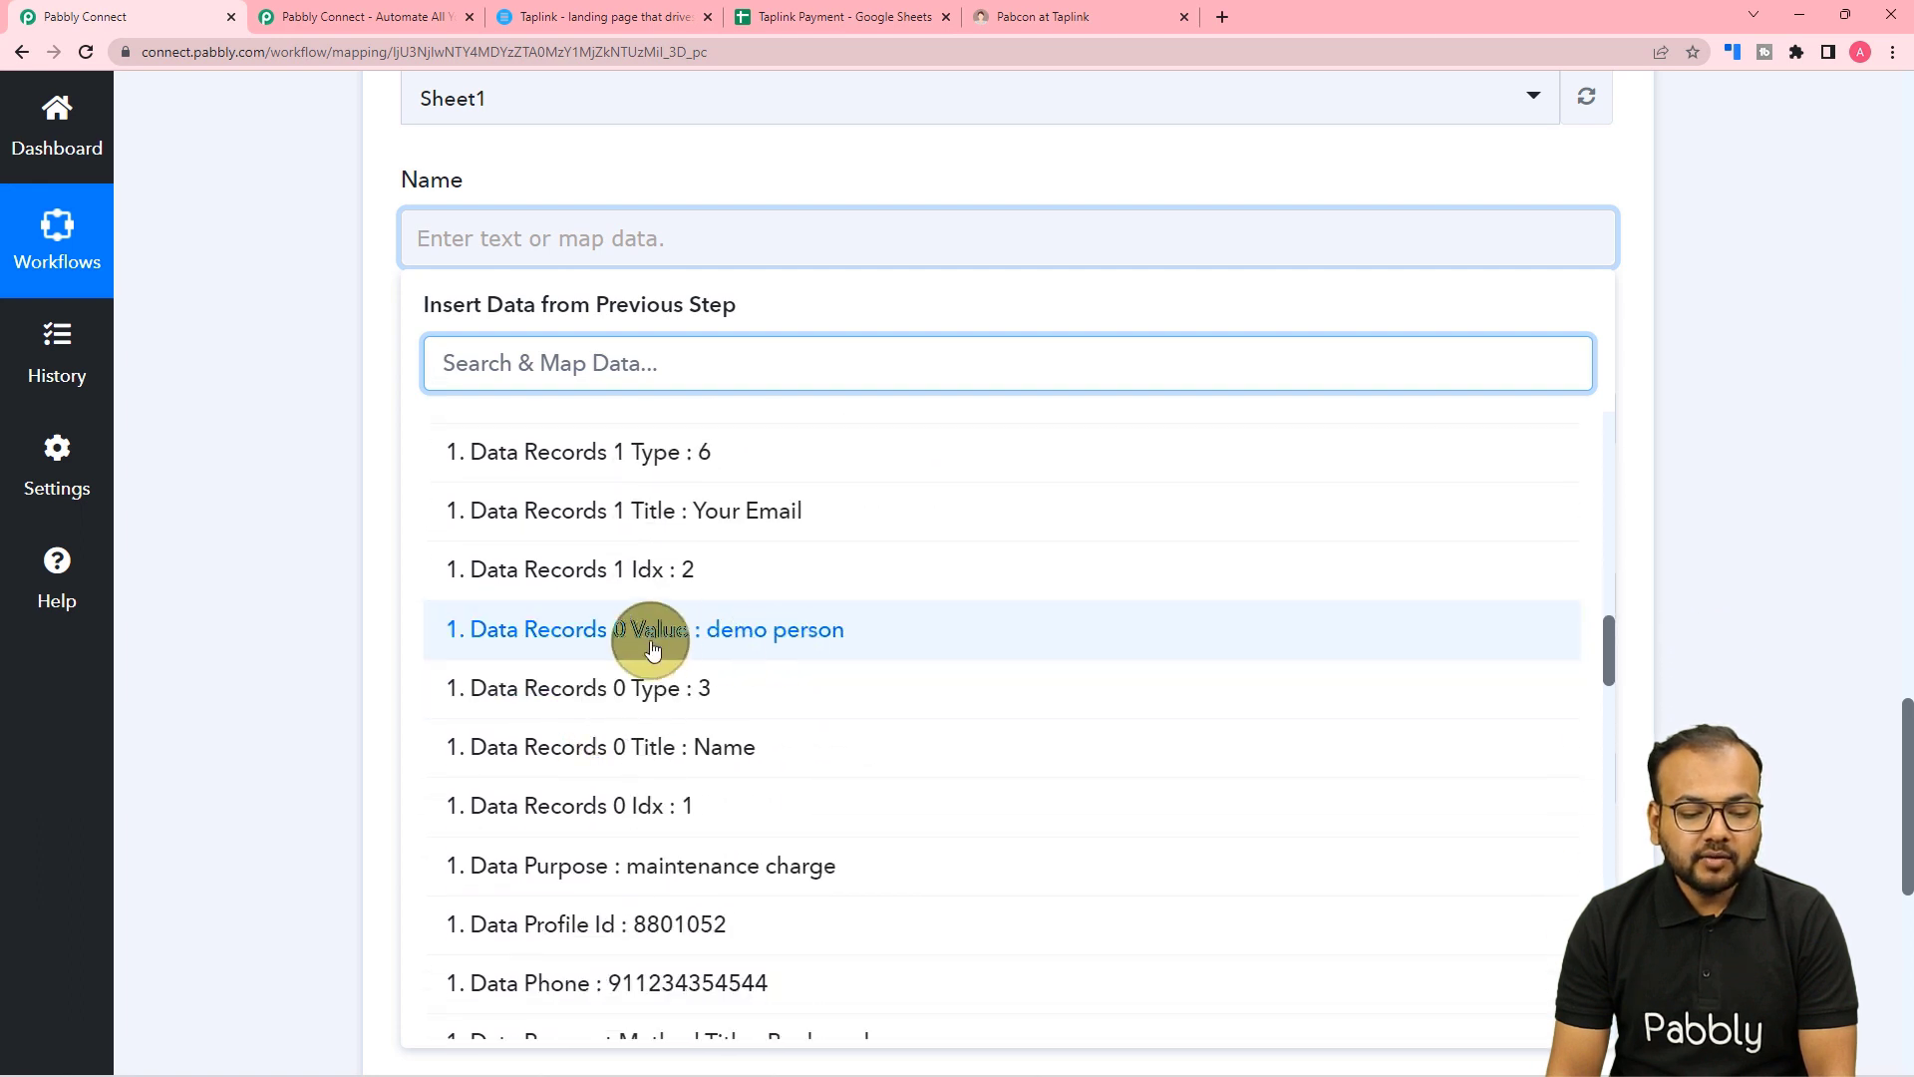
click(718, 630)
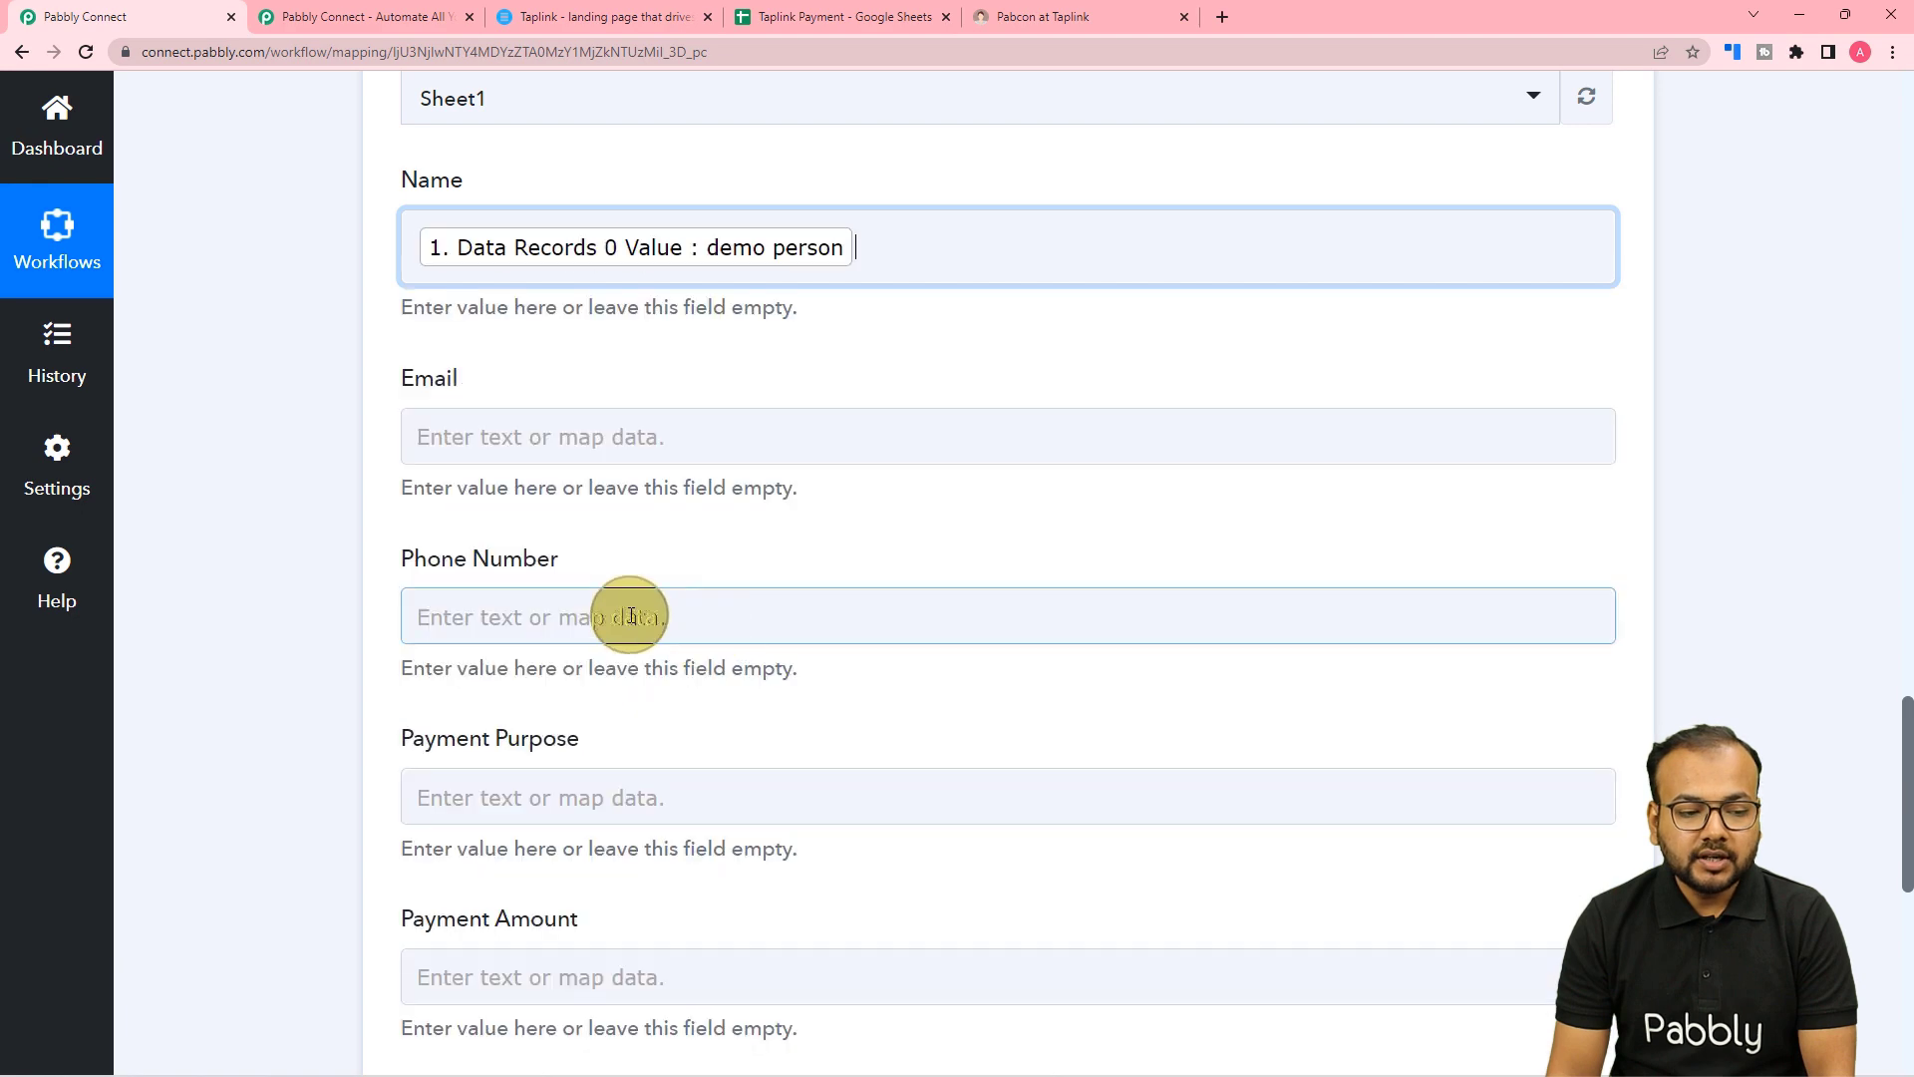
click(359, 470)
scroll(359, 469, down, 1)
click(493, 337)
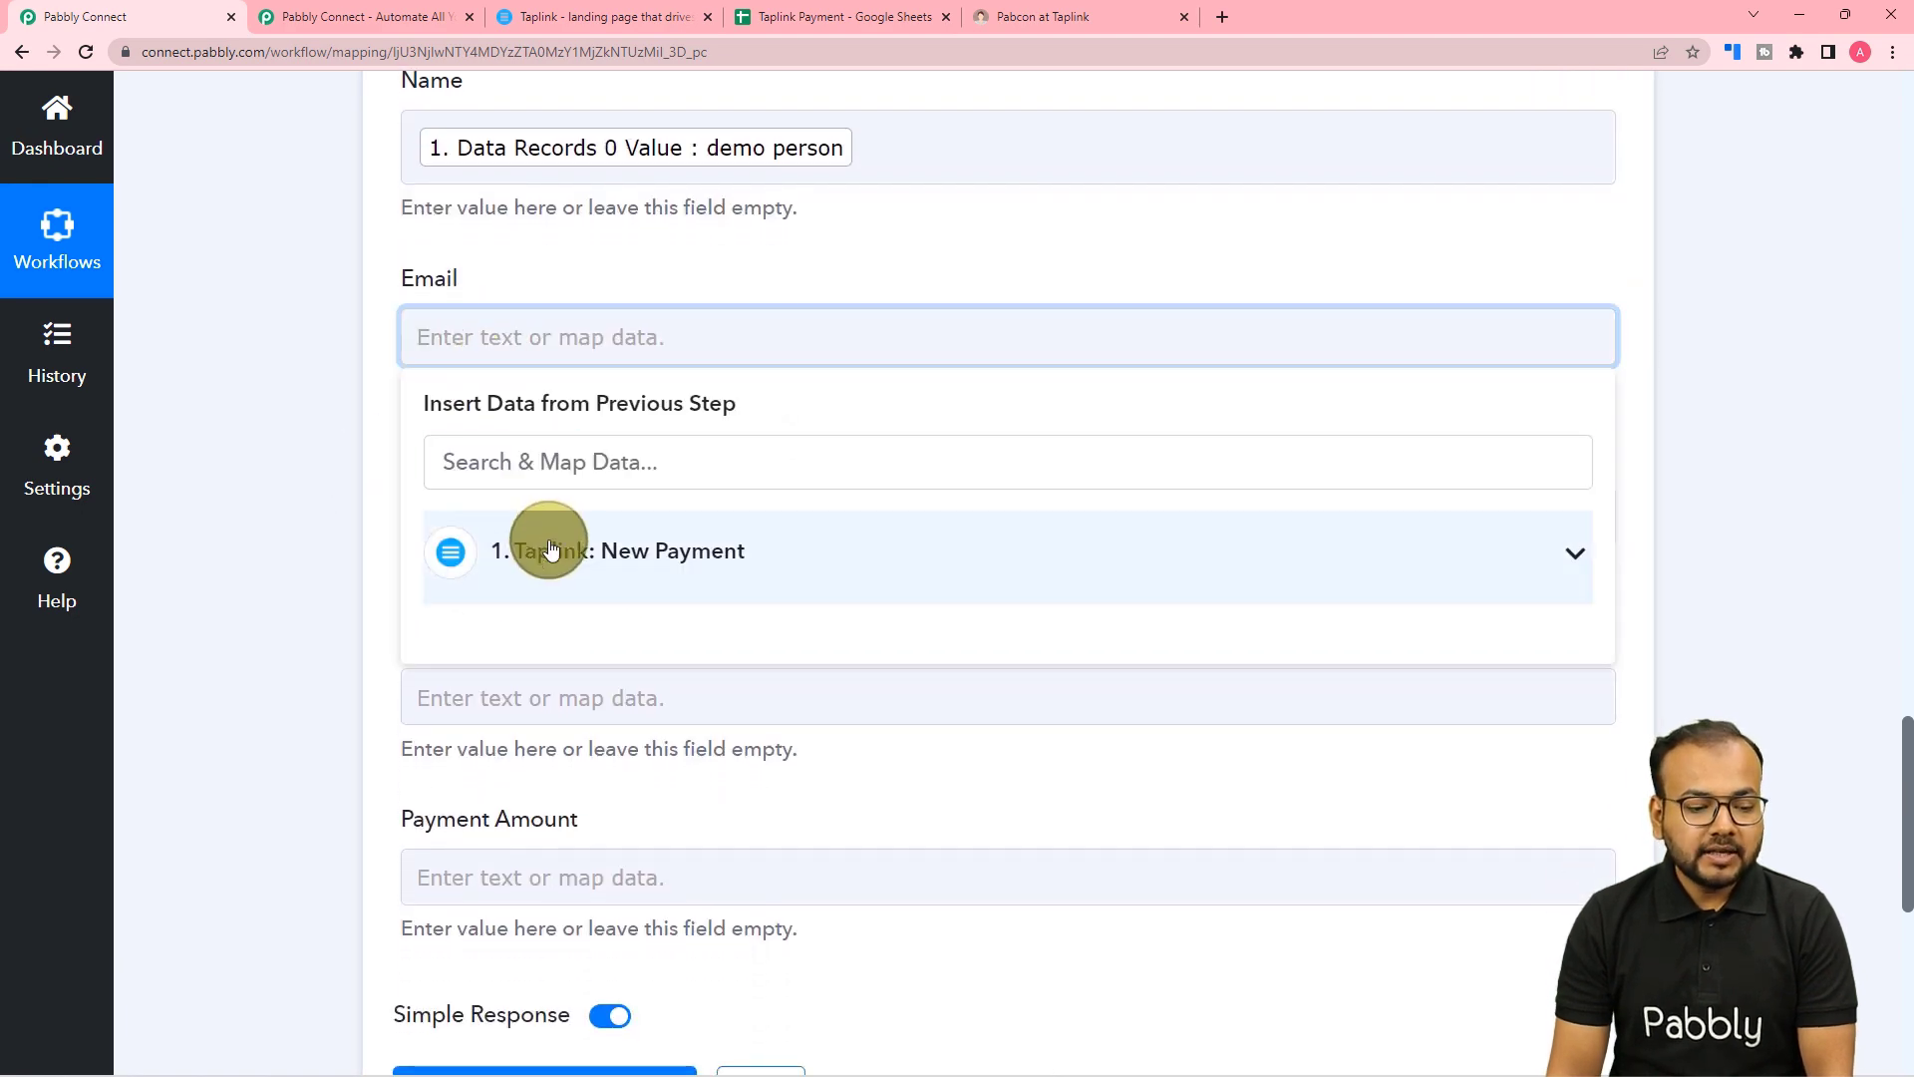
click(548, 548)
scroll(559, 781, down, 6)
scroll(681, 914, down, 10)
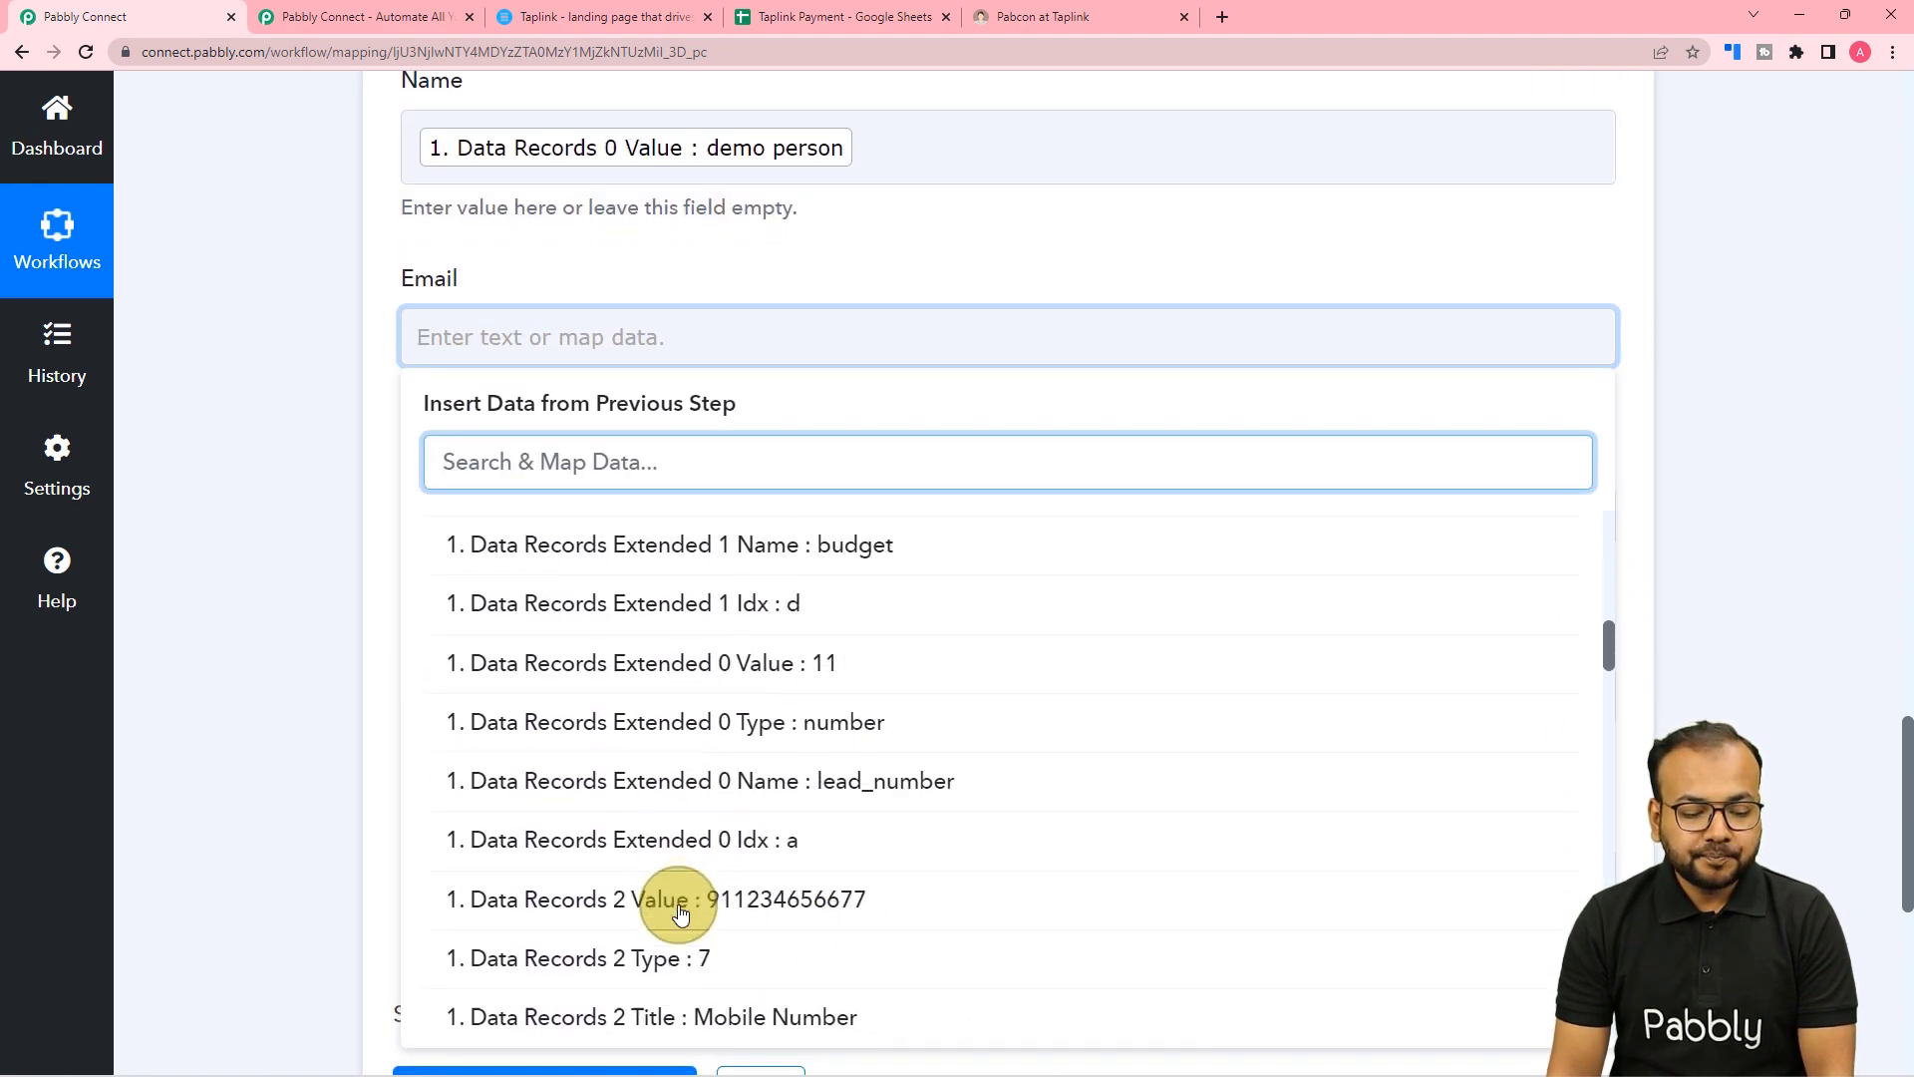
click(773, 706)
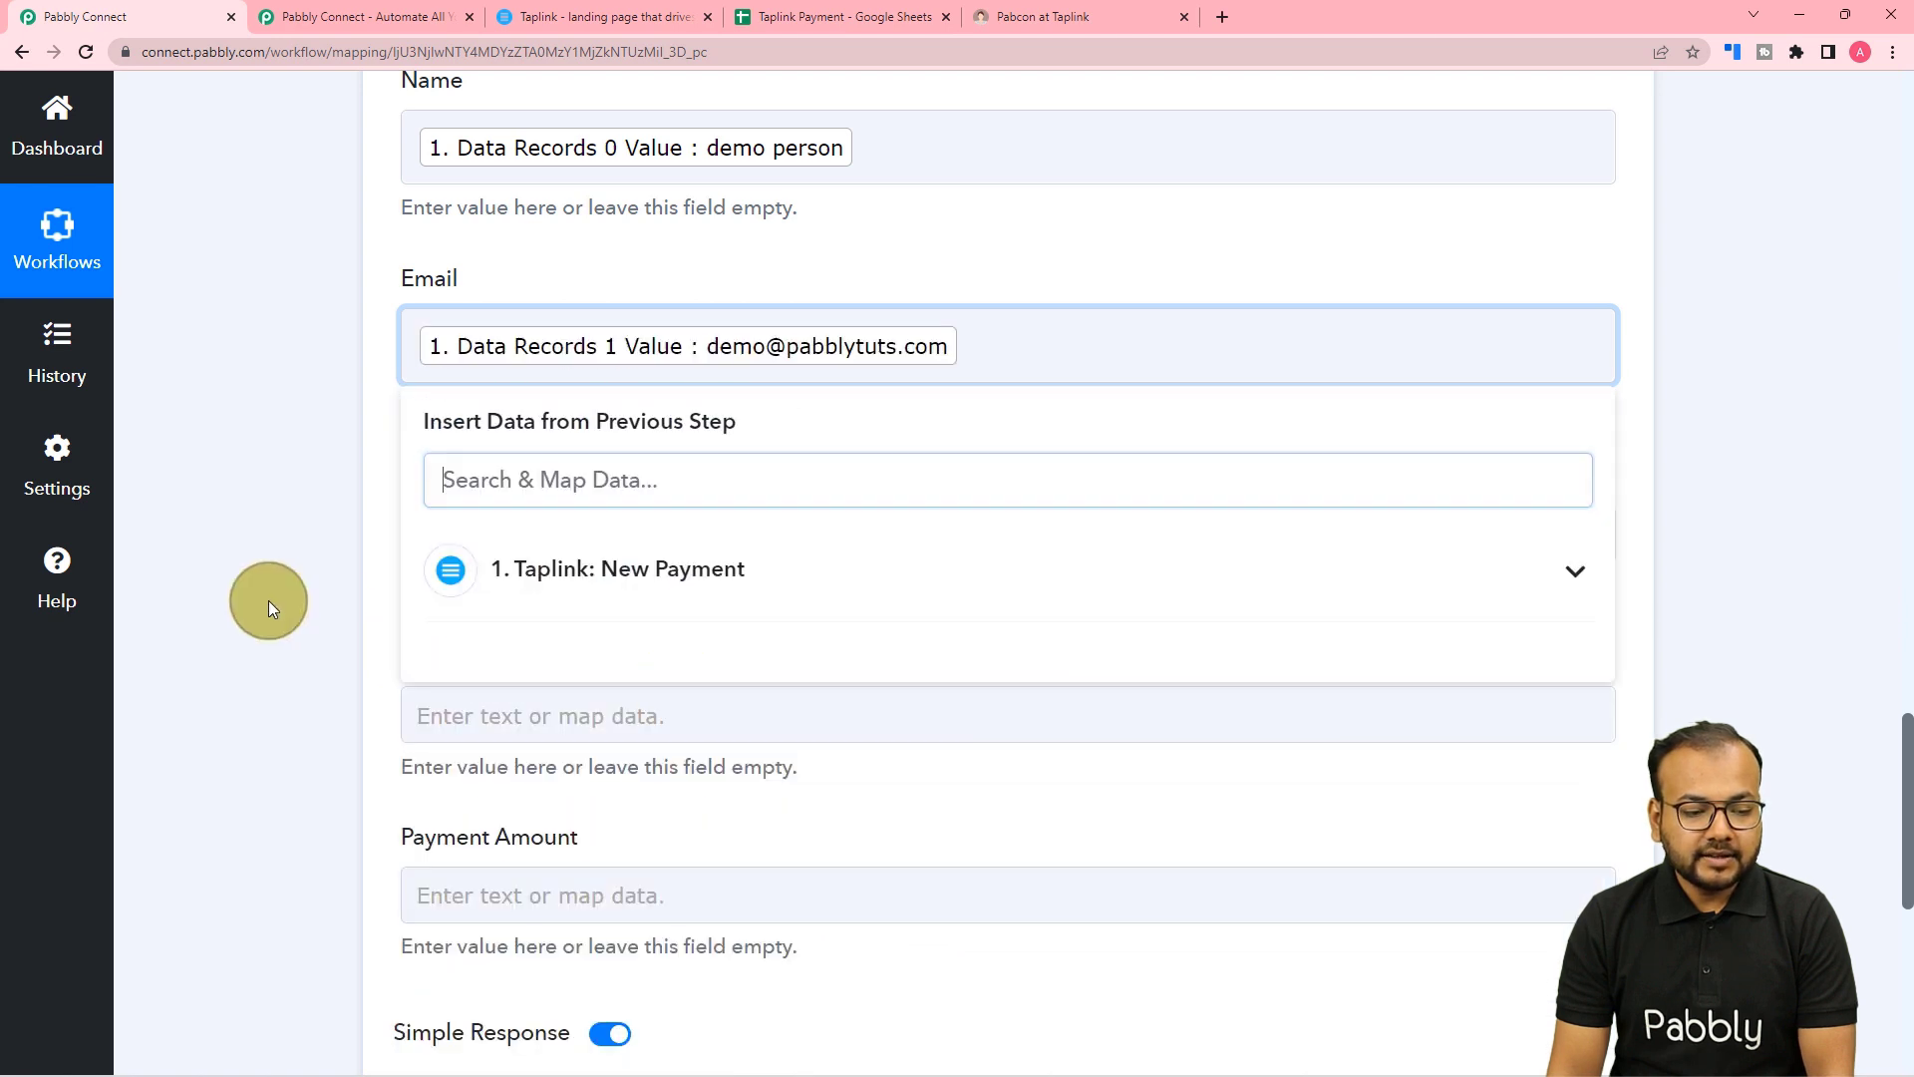
click(273, 608)
scroll(272, 608, down, 1)
Map the Taplink Data Records 2 Value (mobile number) into the Phone Number column.
click(526, 436)
click(583, 688)
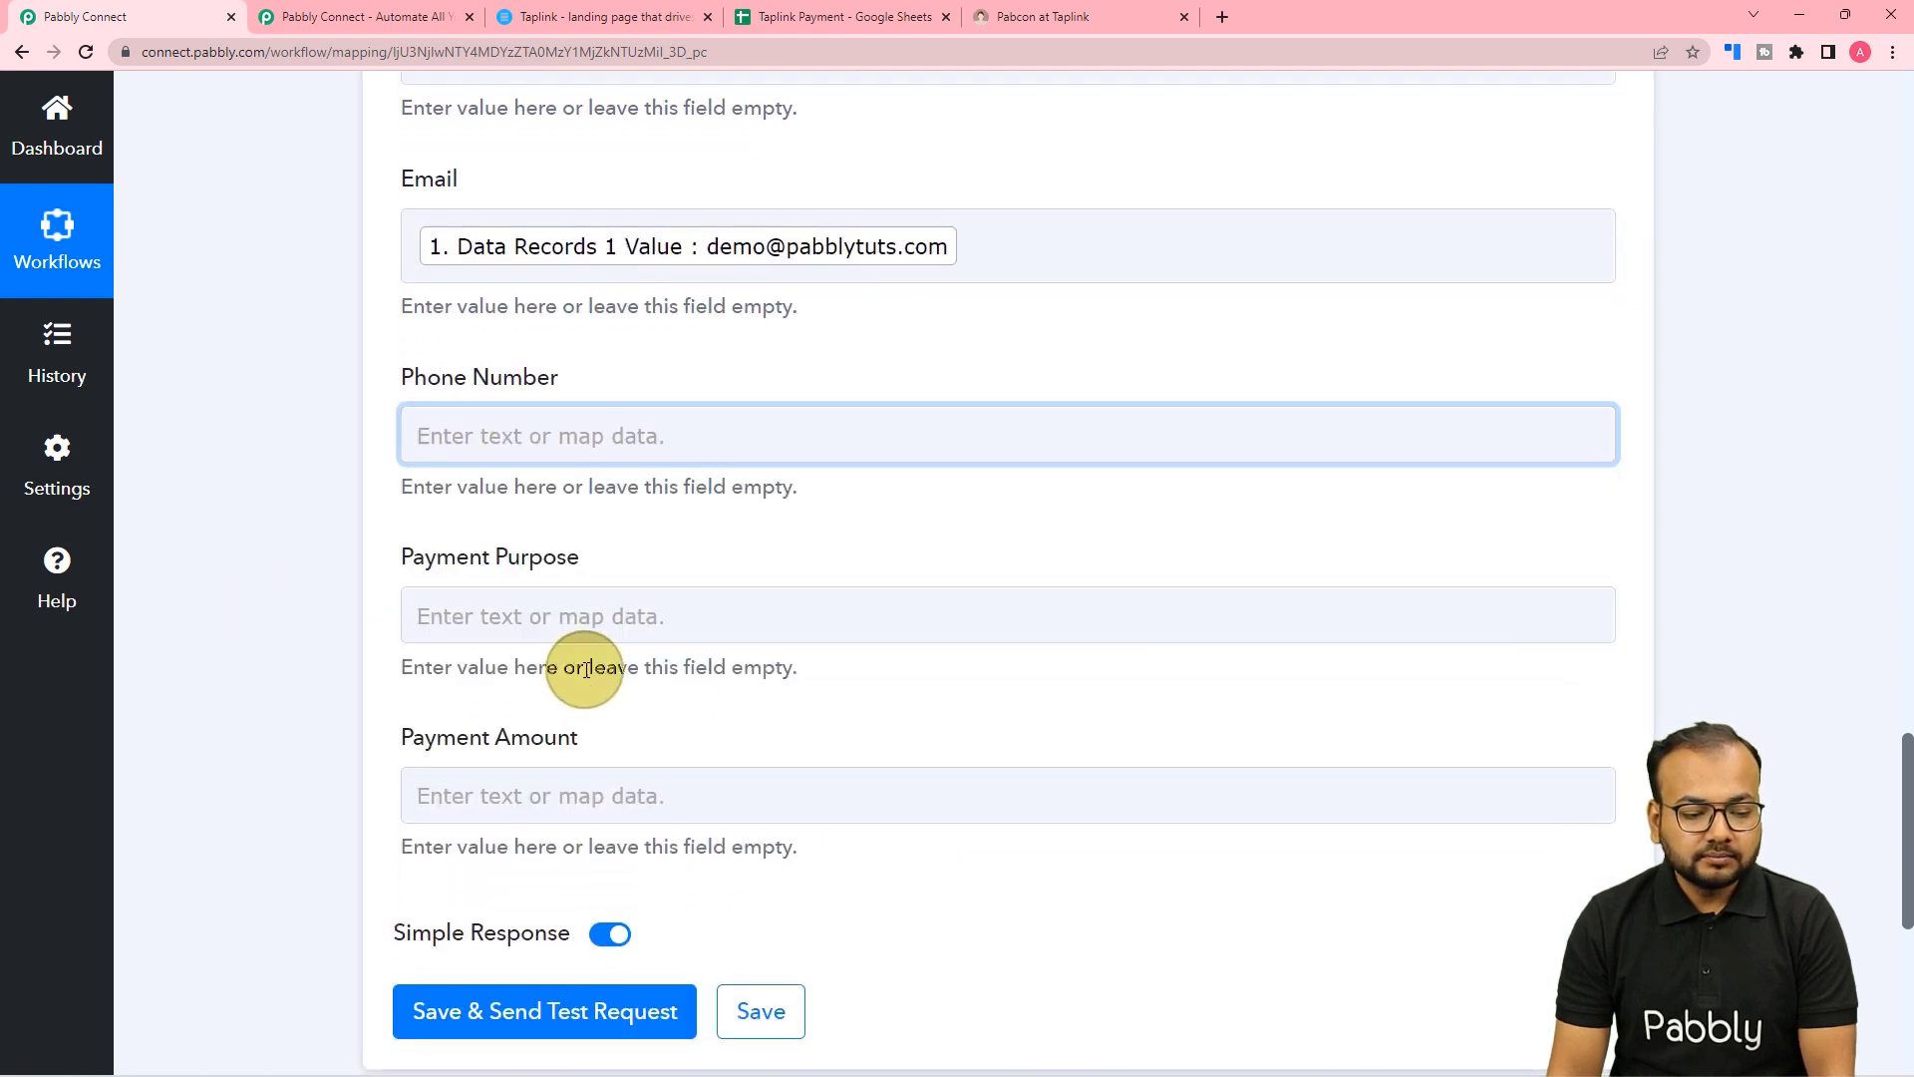
click(449, 438)
click(566, 652)
scroll(668, 957, down, 1)
scroll(668, 959, down, 10)
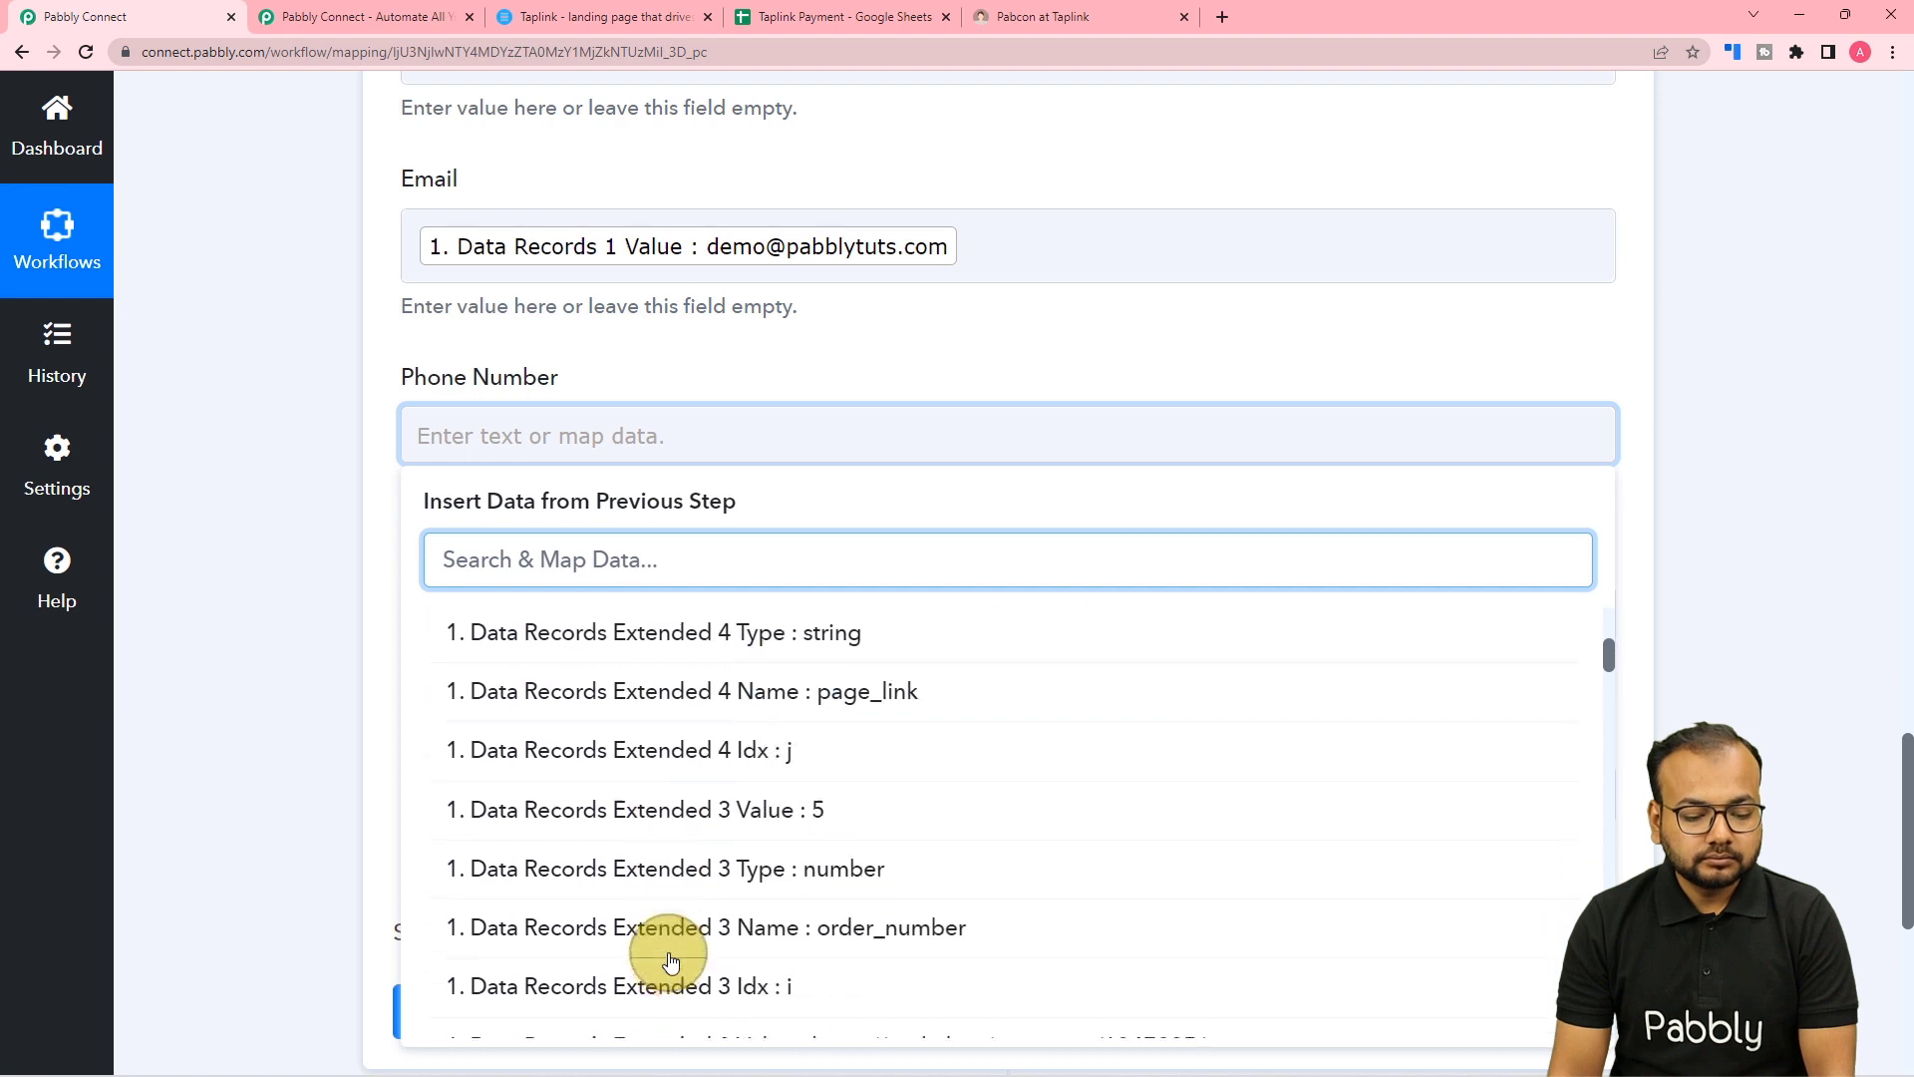
scroll(668, 959, down, 4)
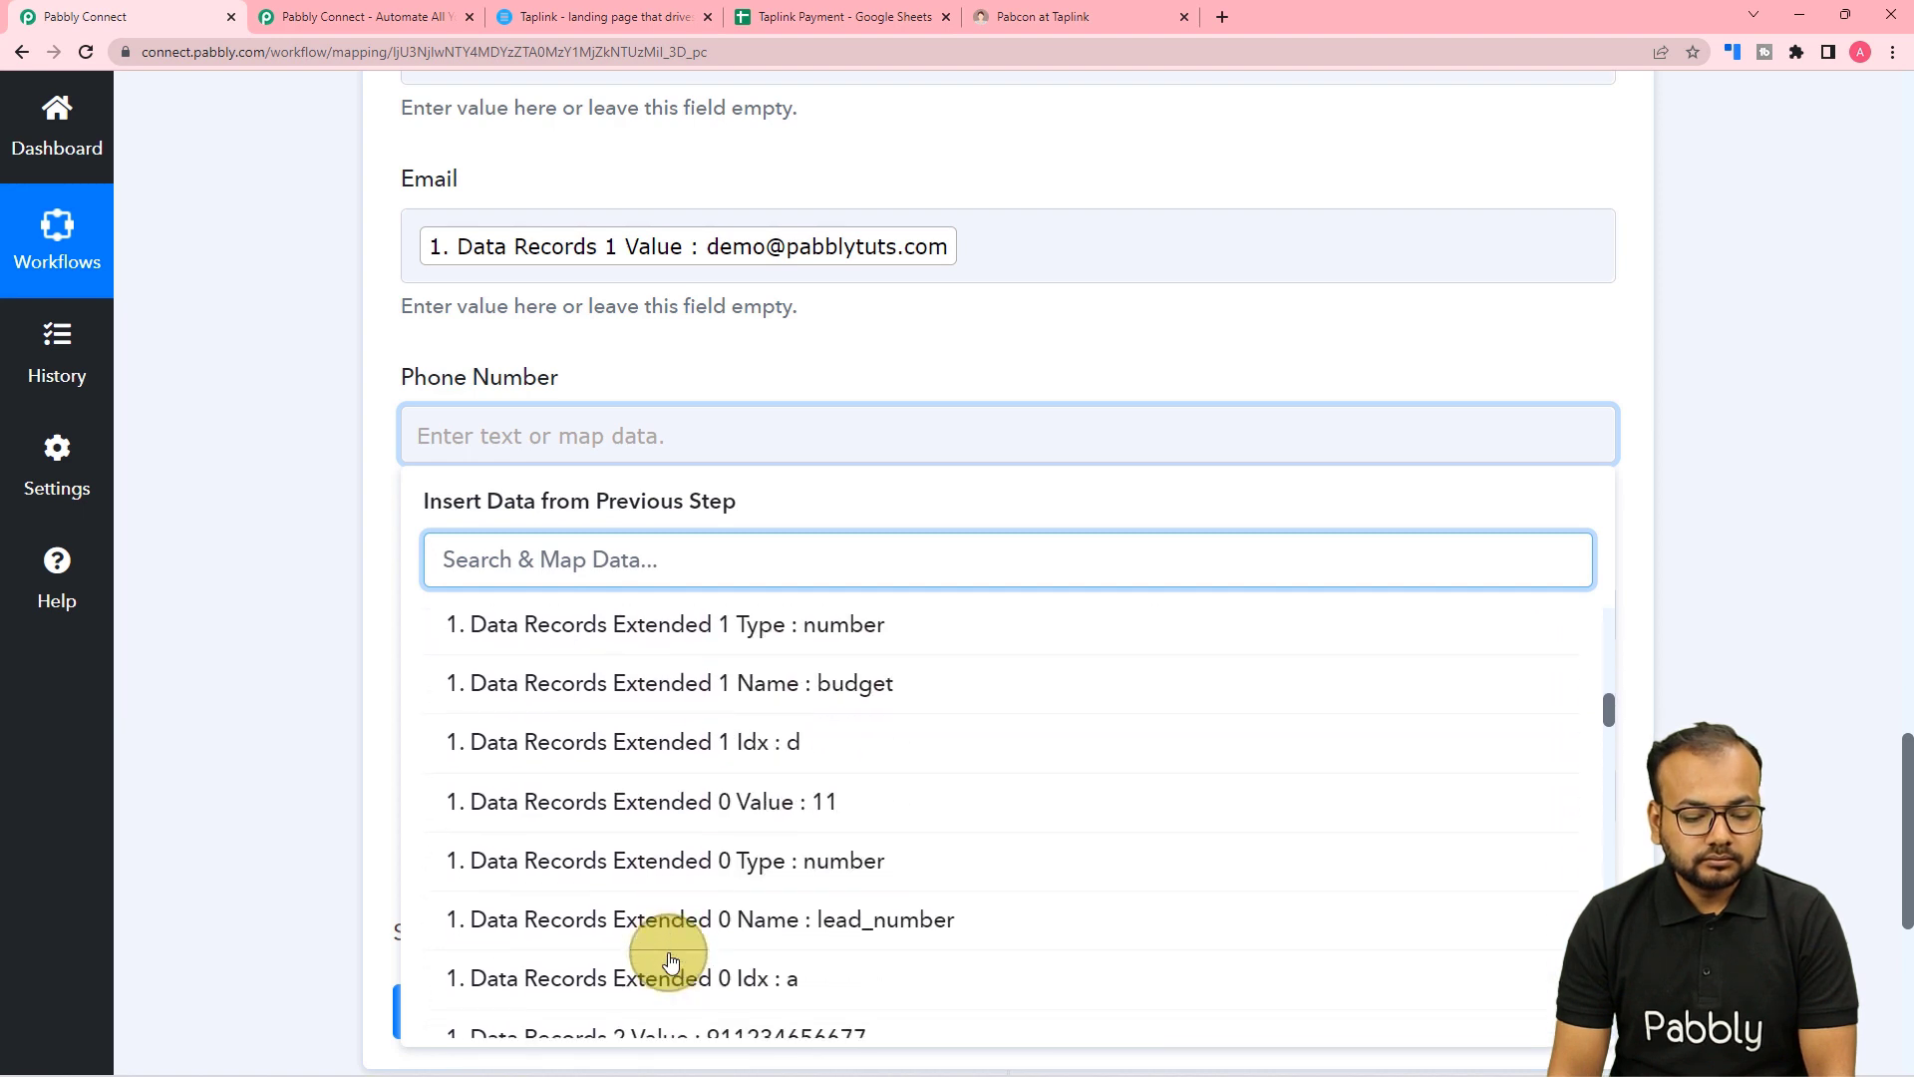
click(662, 948)
click(255, 720)
scroll(670, 376, down, 3)
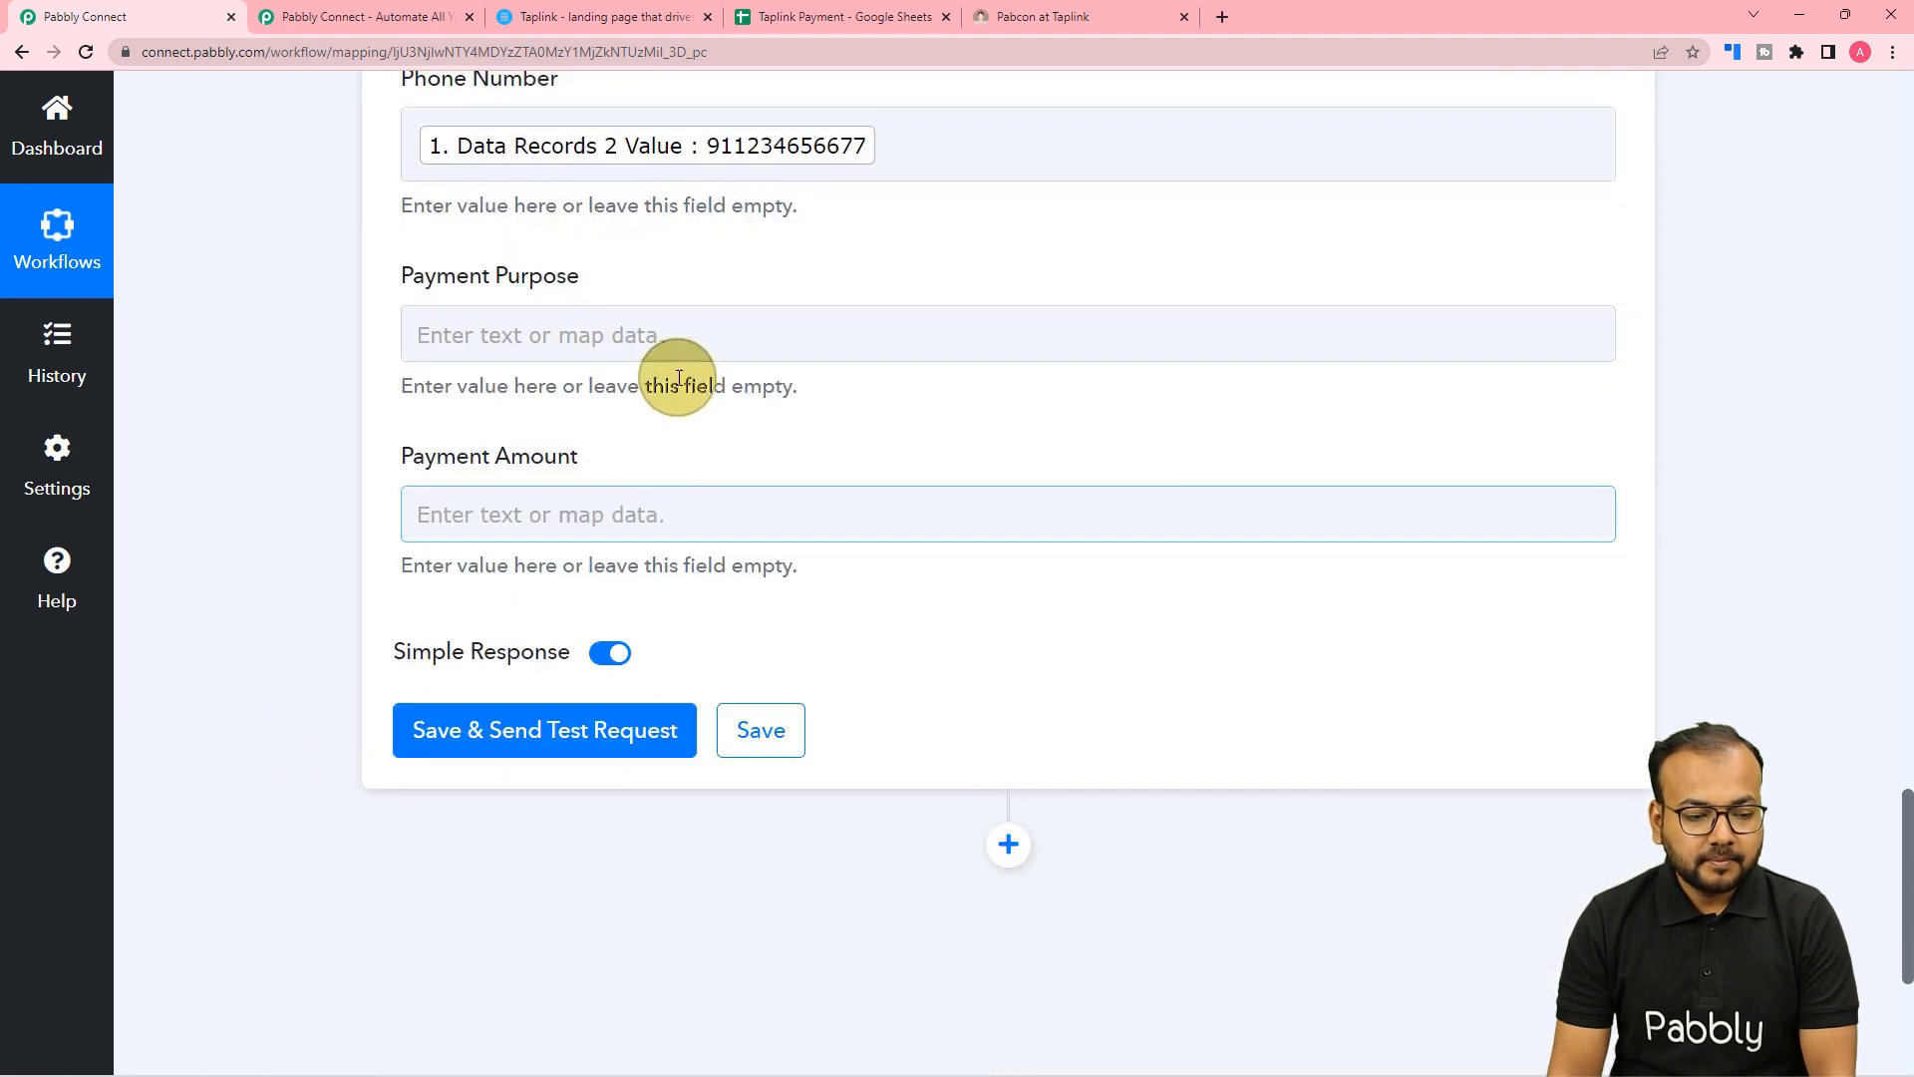
scroll(671, 324, down, 2)
Map Taplink's Data Purpose (maintenance charge) into the Payment Purpose column.
click(698, 137)
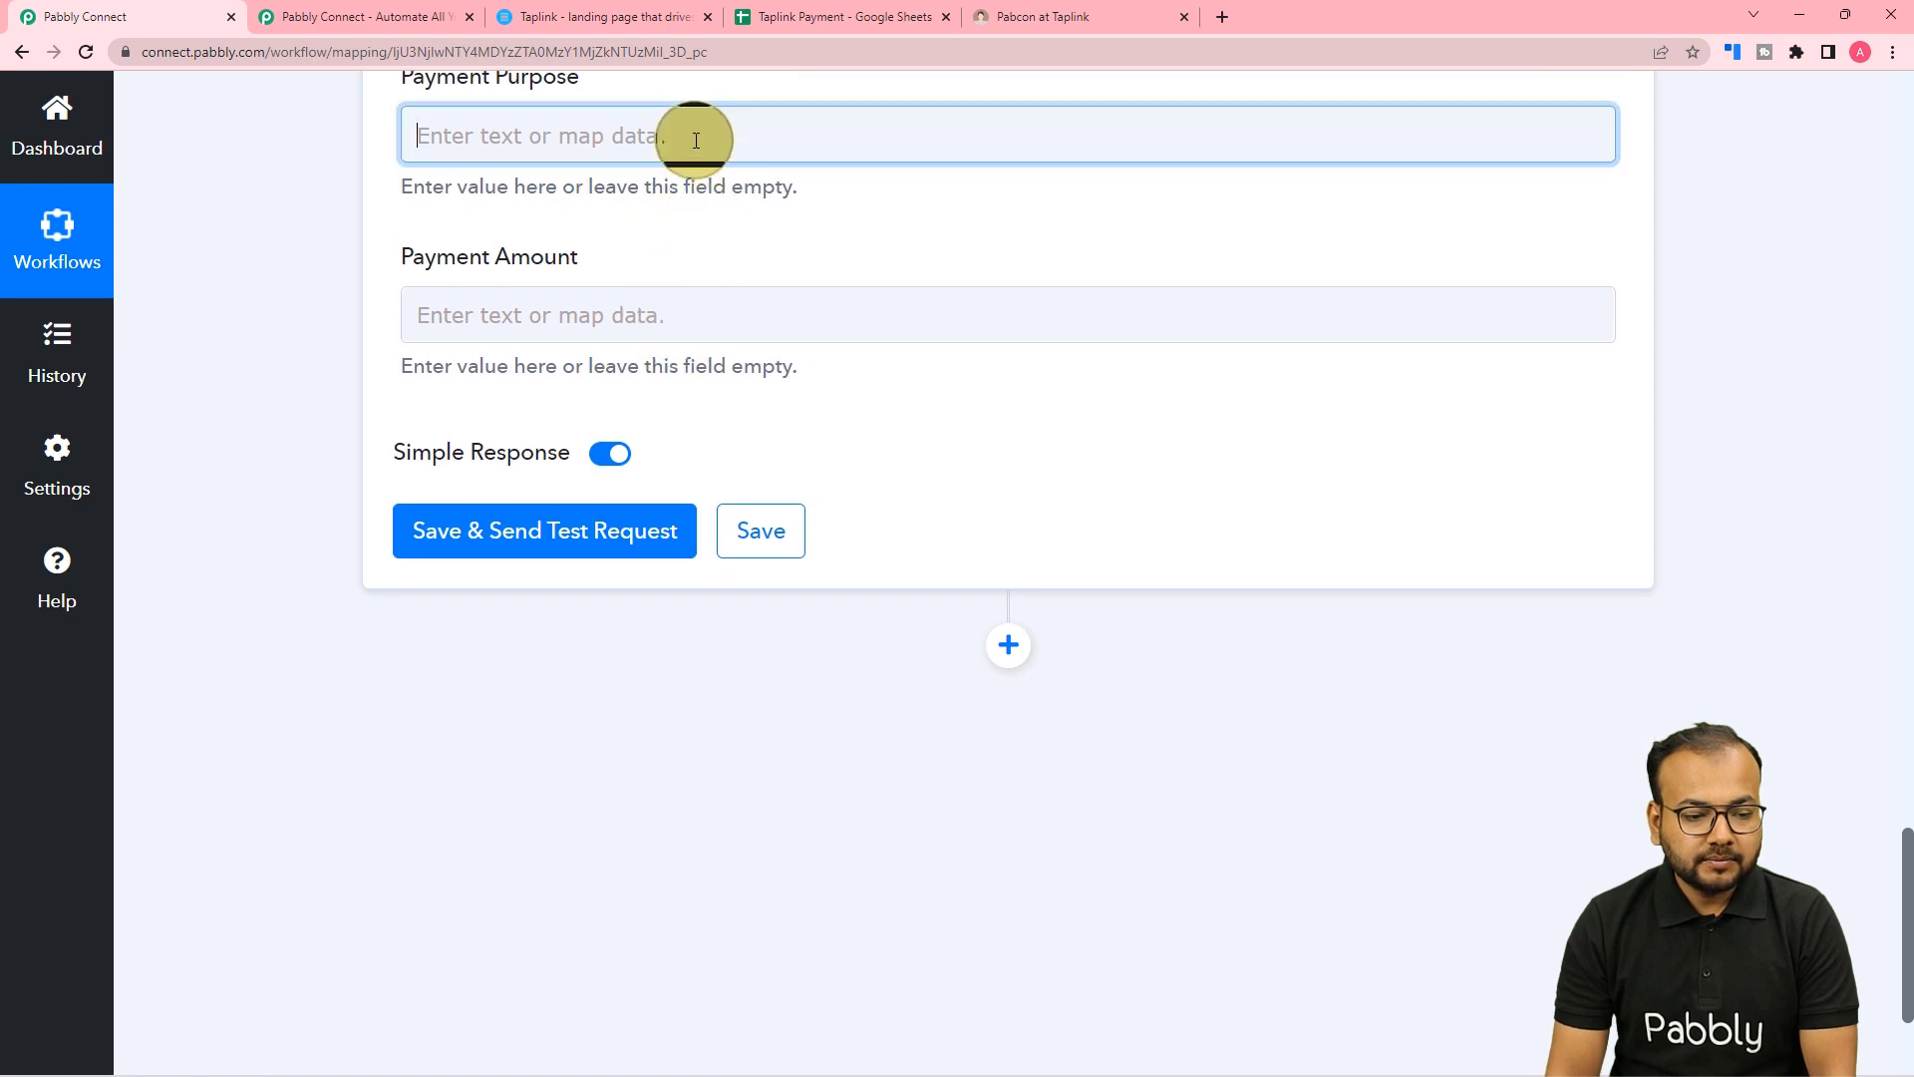
click(769, 329)
scroll(838, 658, down, 4)
scroll(838, 658, down, 10)
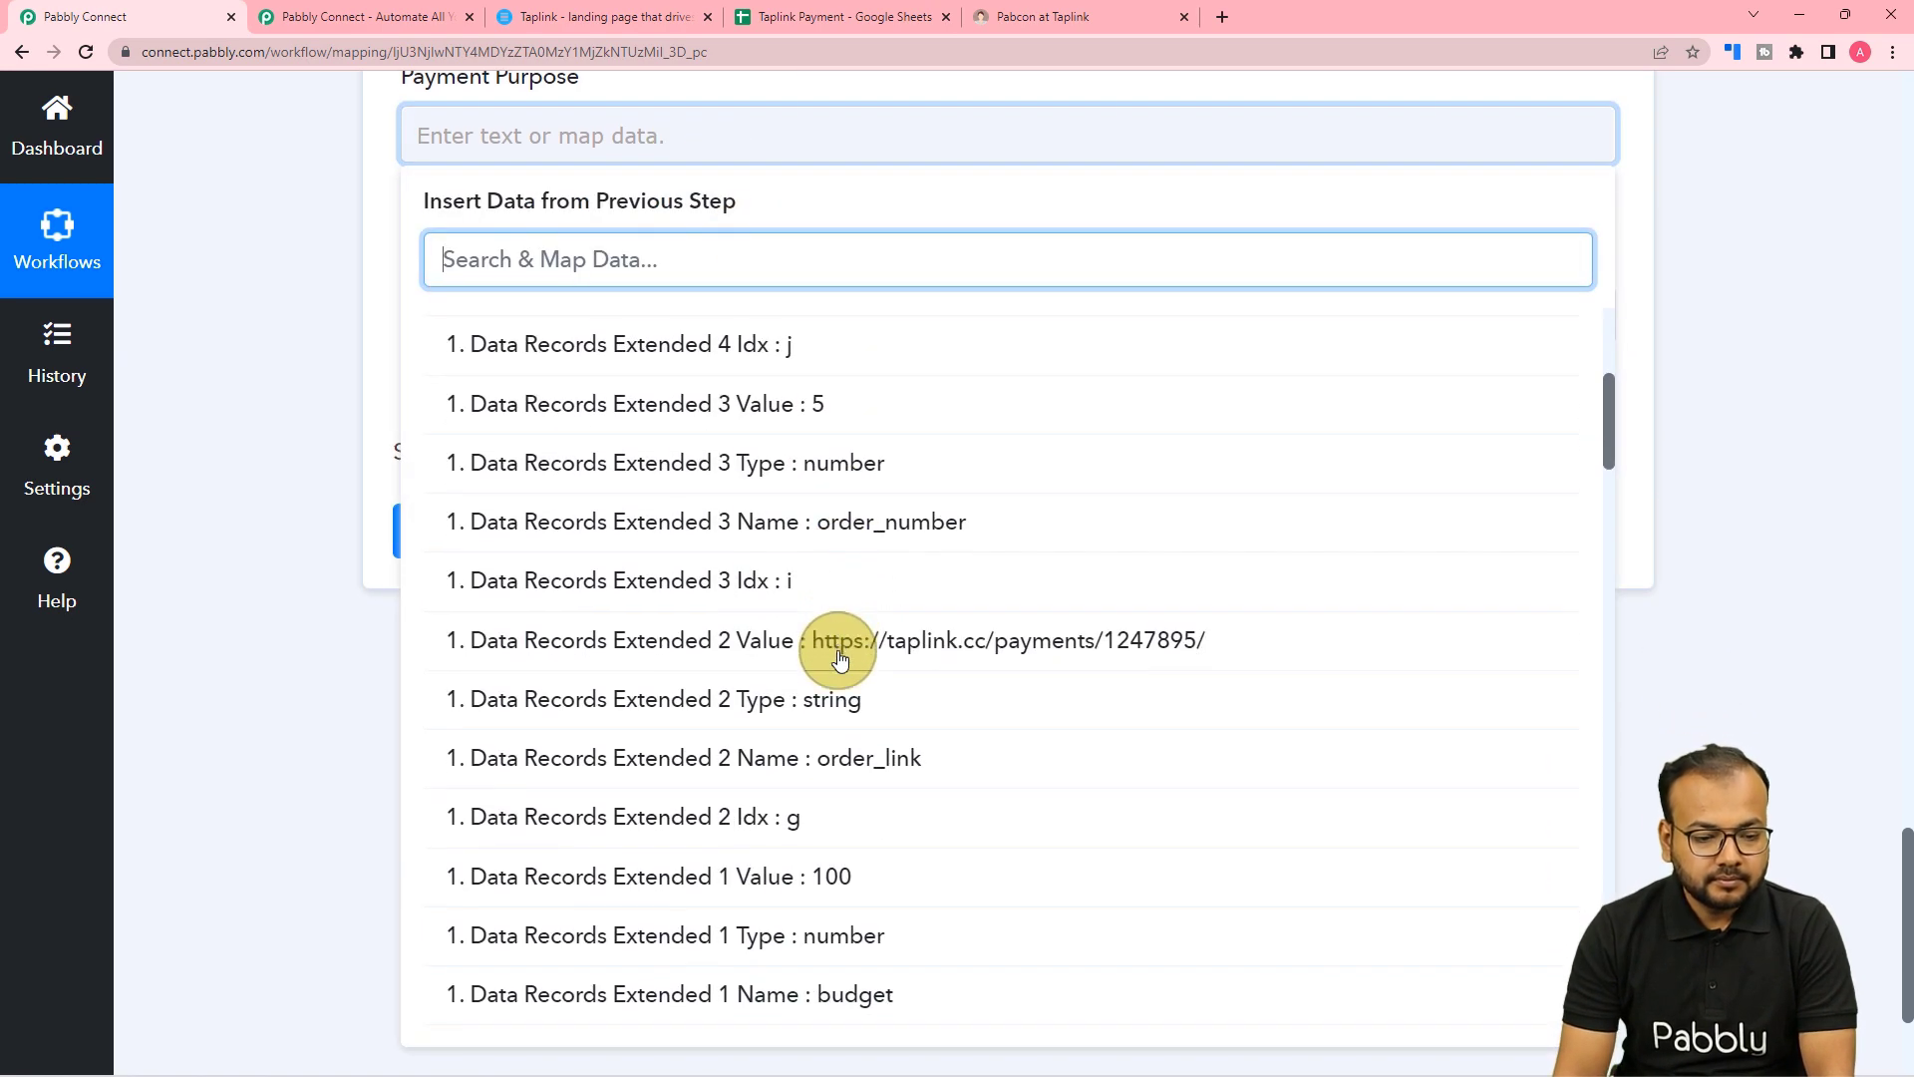
scroll(839, 658, down, 6)
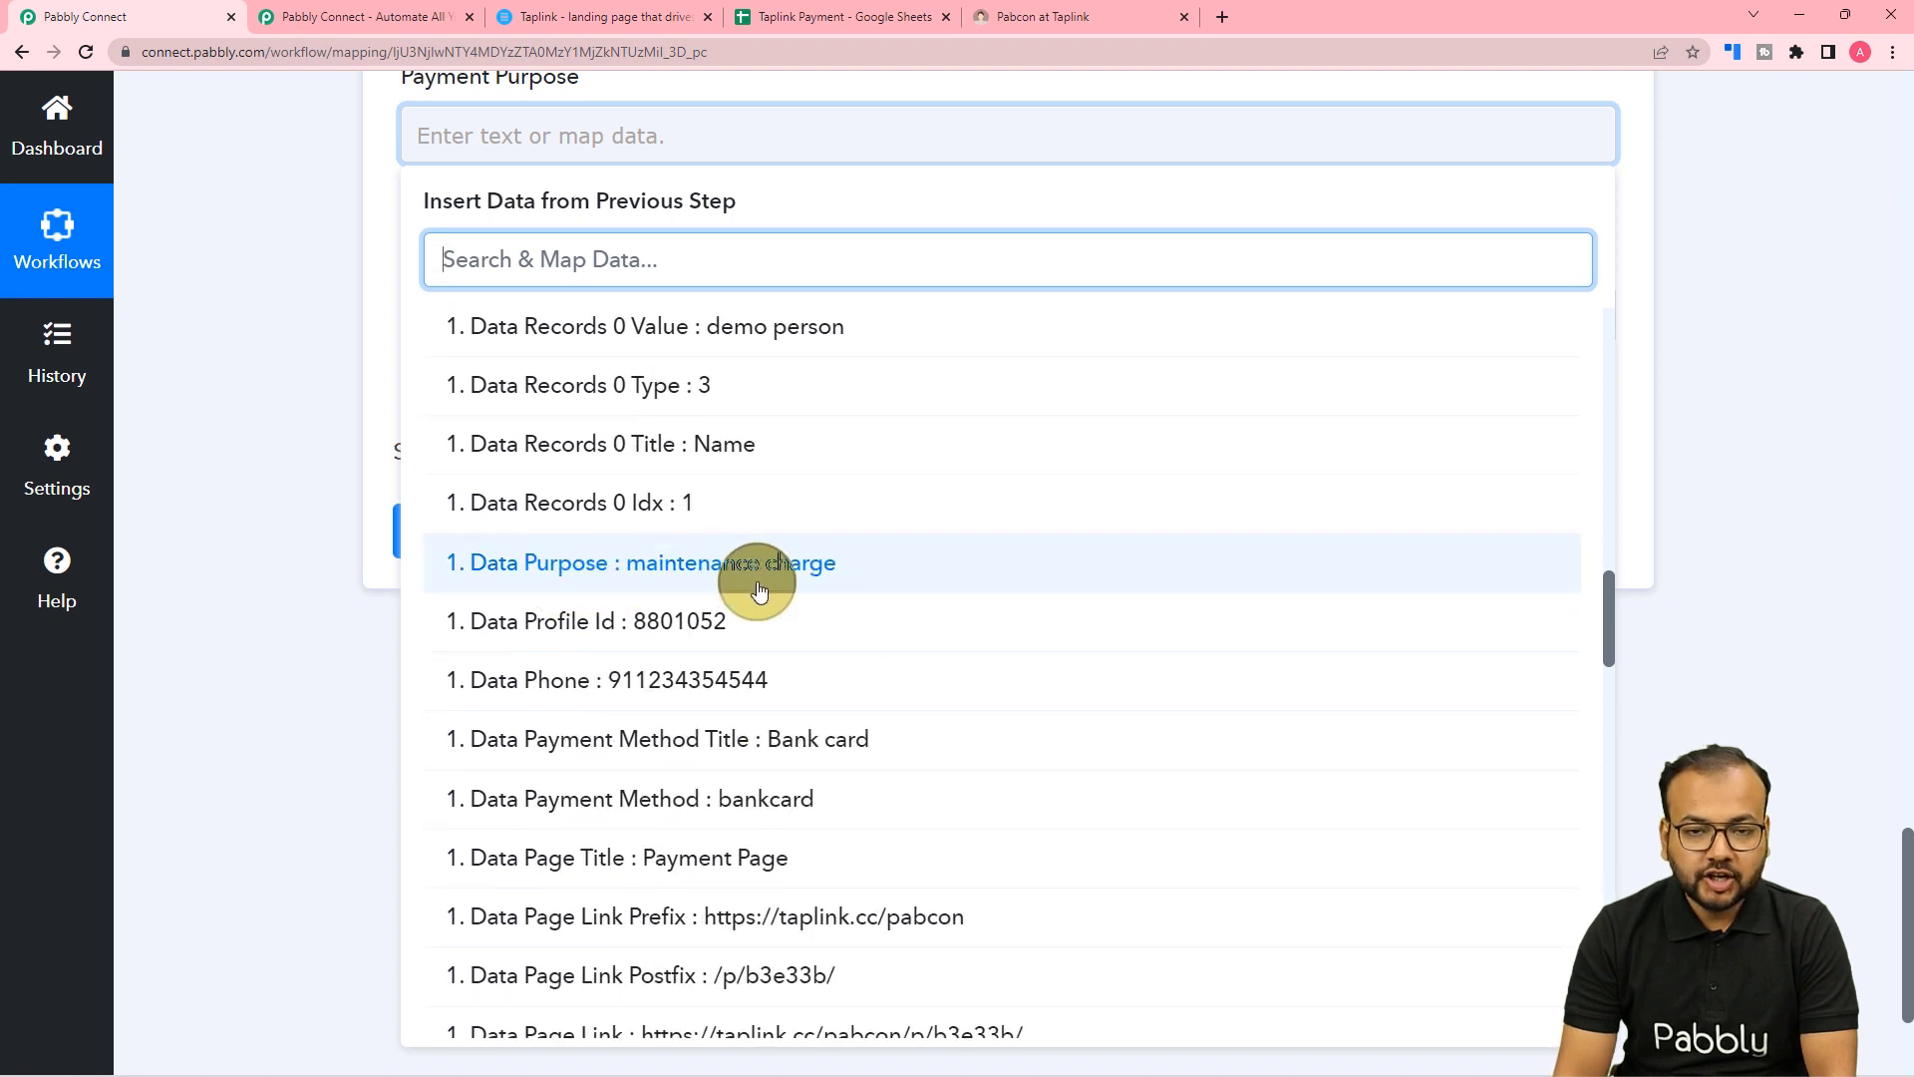
click(760, 590)
click(339, 373)
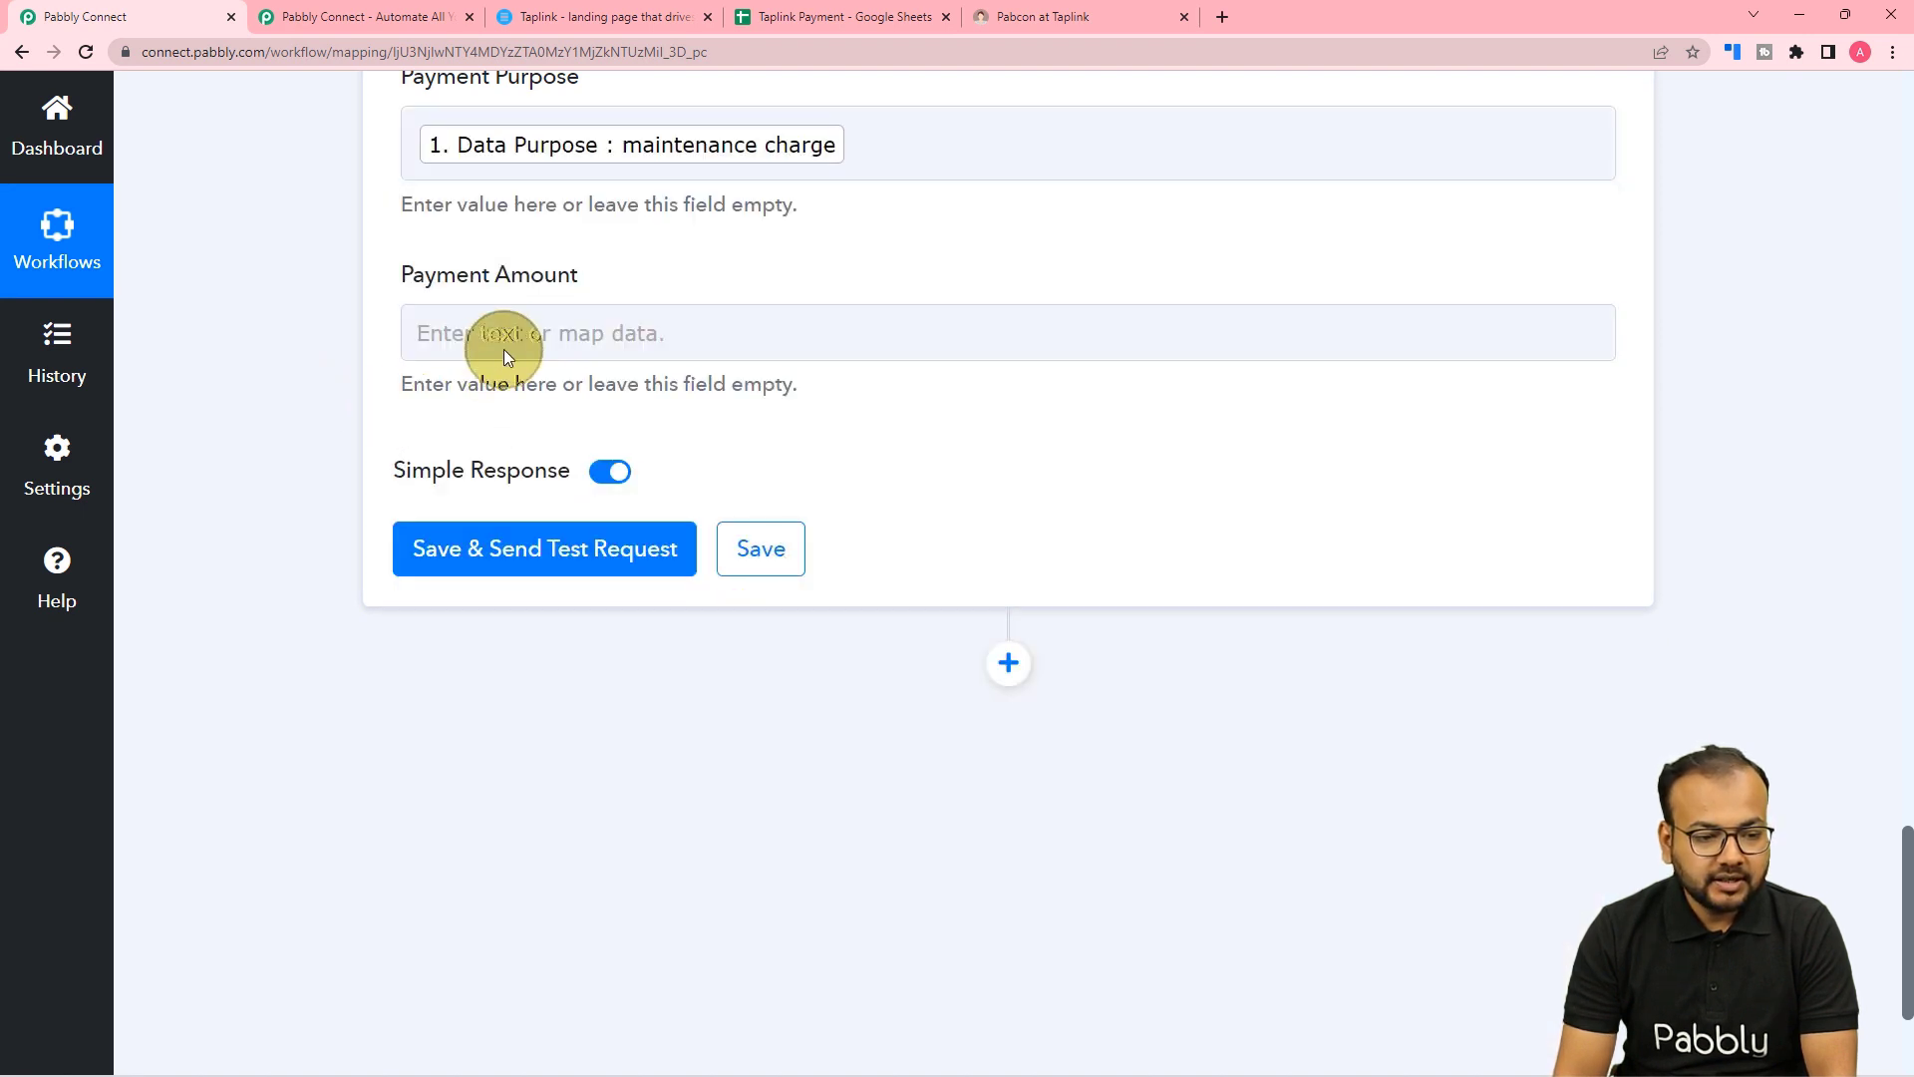
Map the Taplink Order Budget of 100 into the Payment Amount column.
click(504, 339)
click(658, 546)
scroll(688, 848, down, 12)
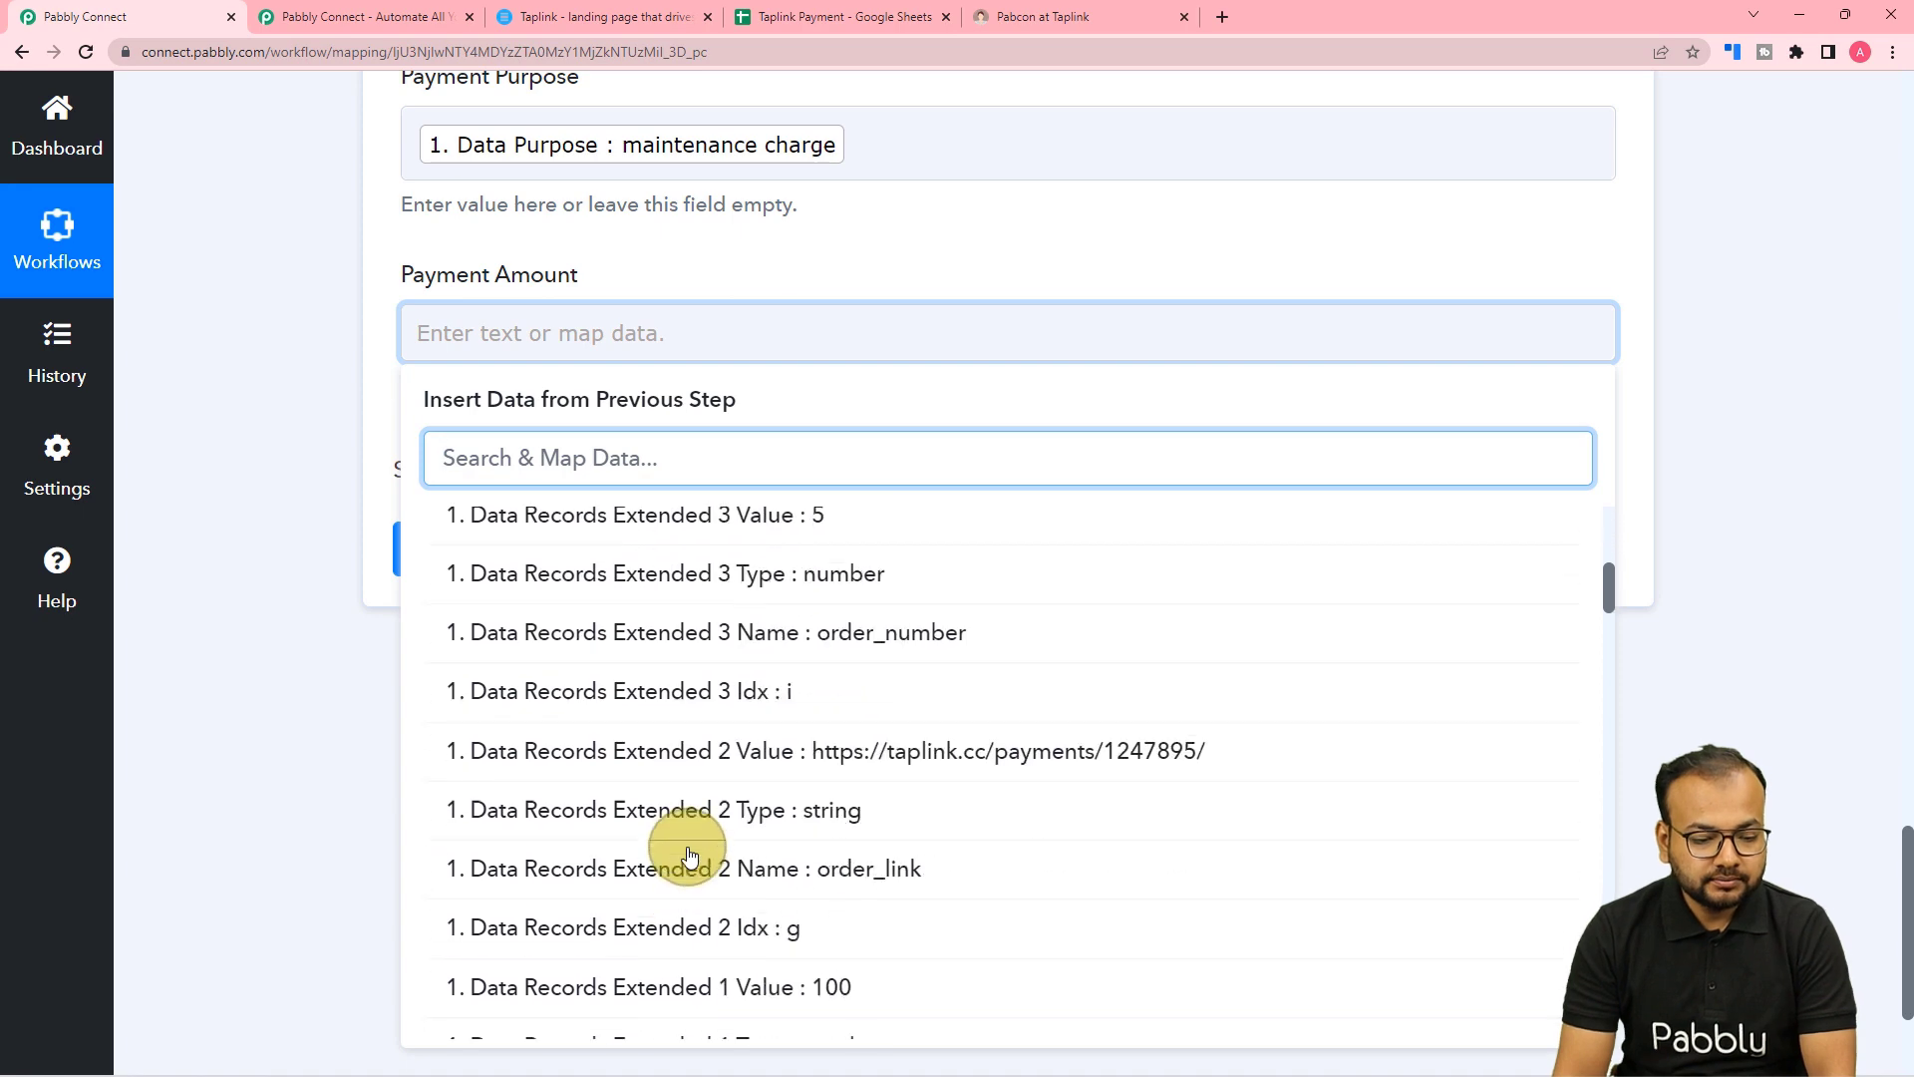
scroll(690, 855, down, 7)
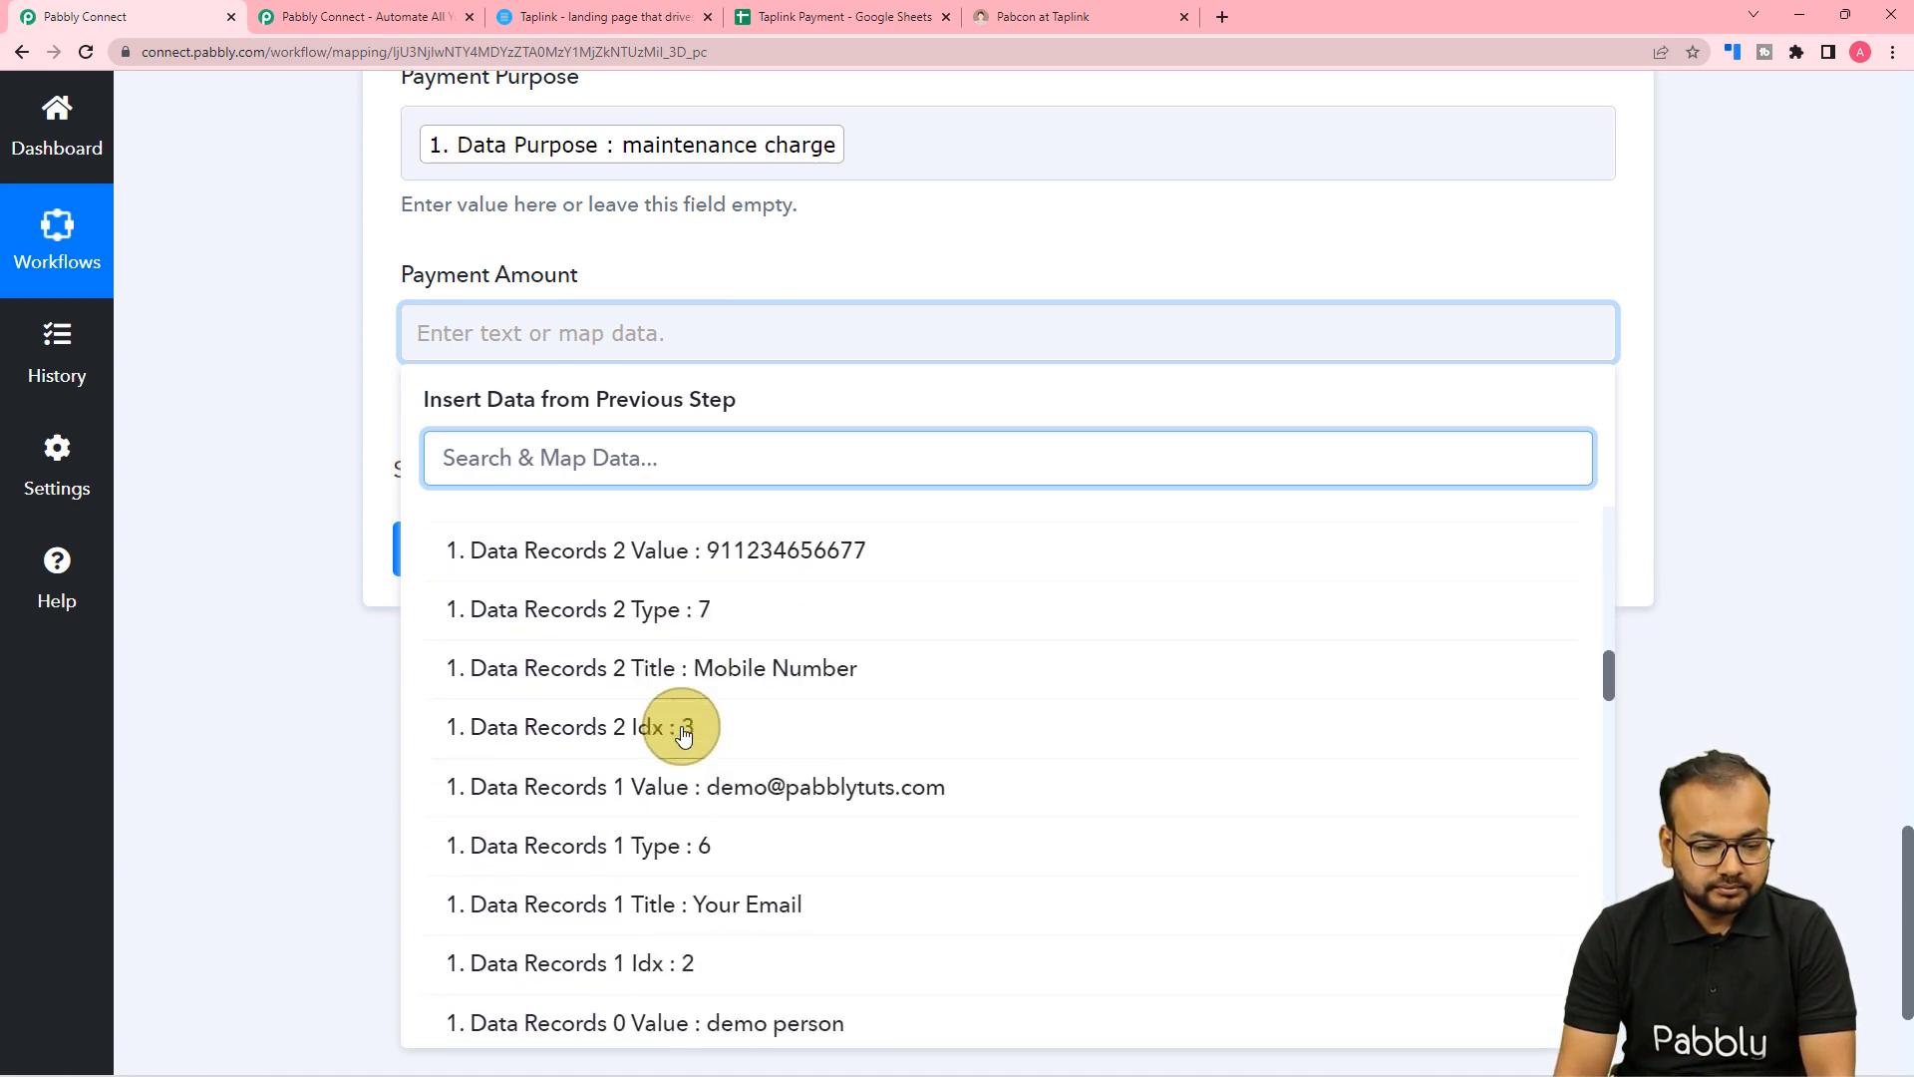
scroll(684, 735, down, 13)
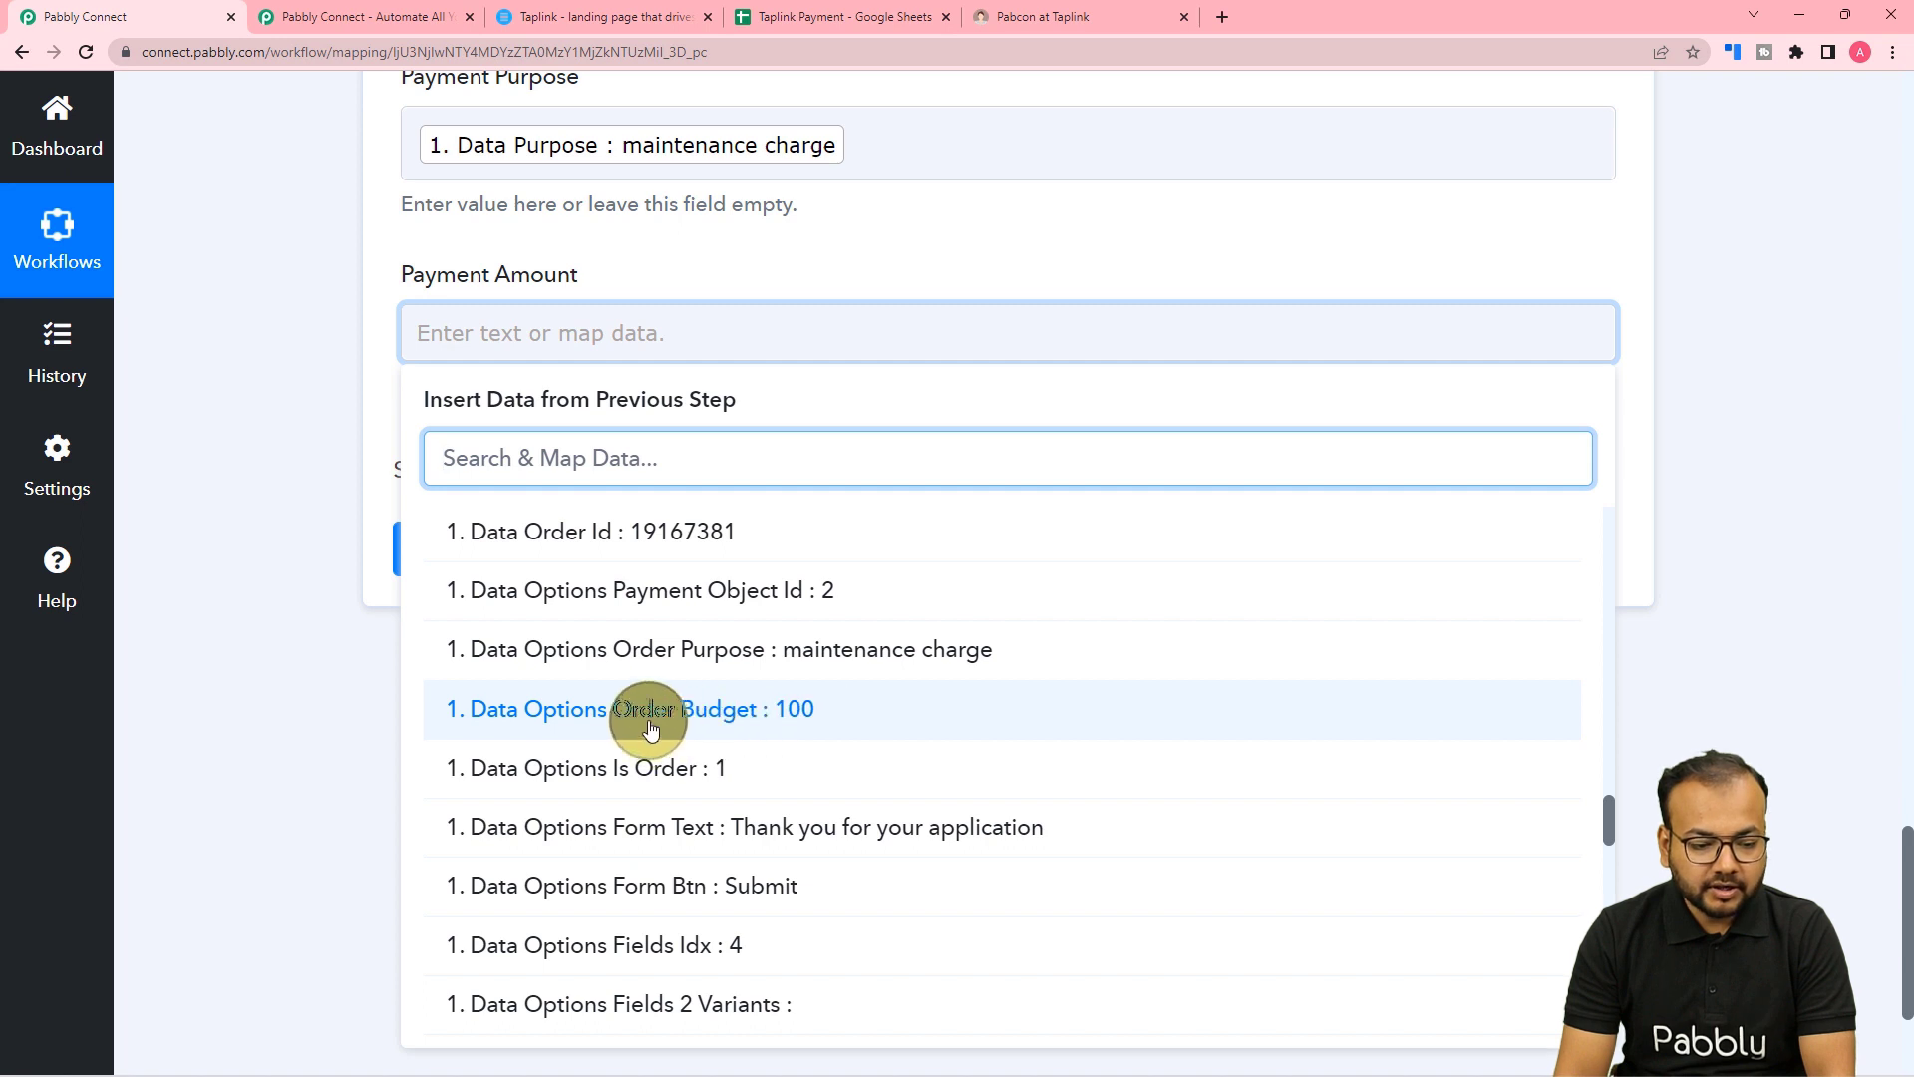
click(734, 710)
click(314, 486)
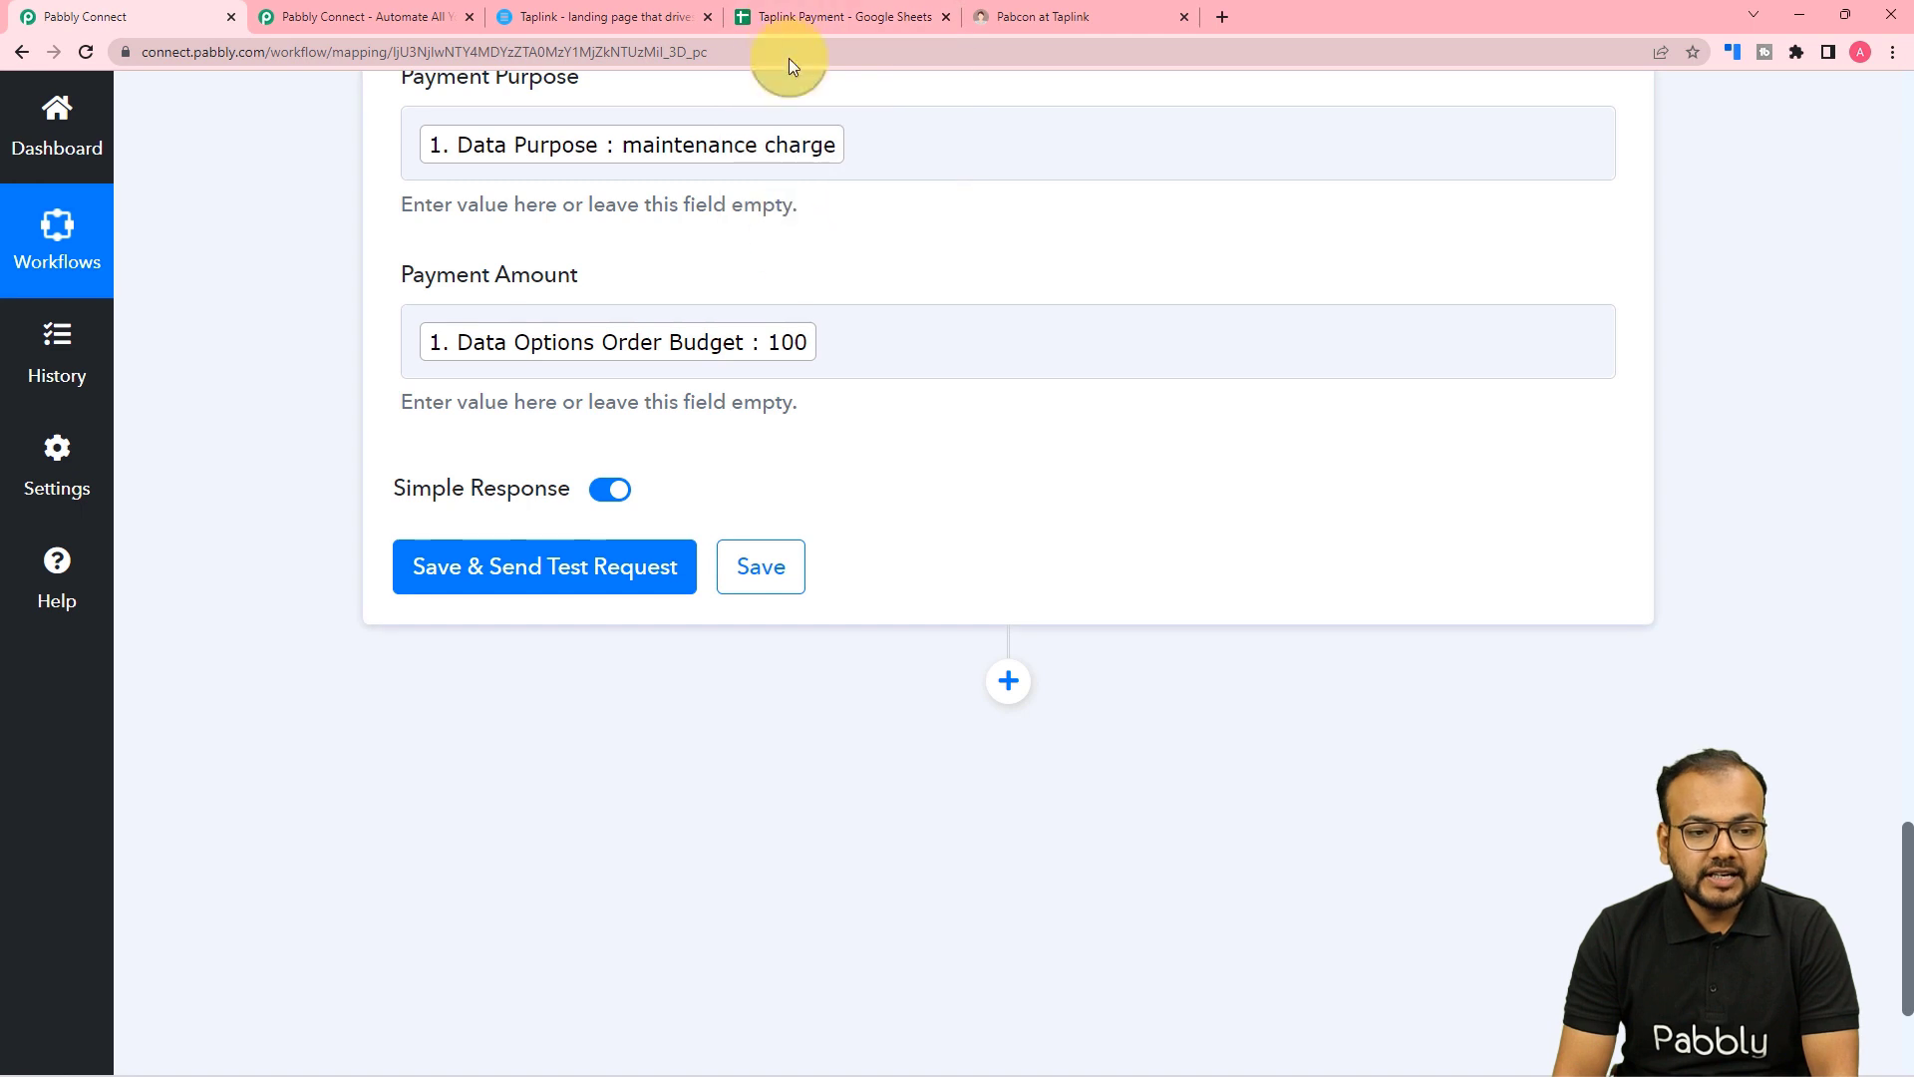
Confirm the Taplink Payment sheet is empty, then save the step and send a test request.
click(786, 23)
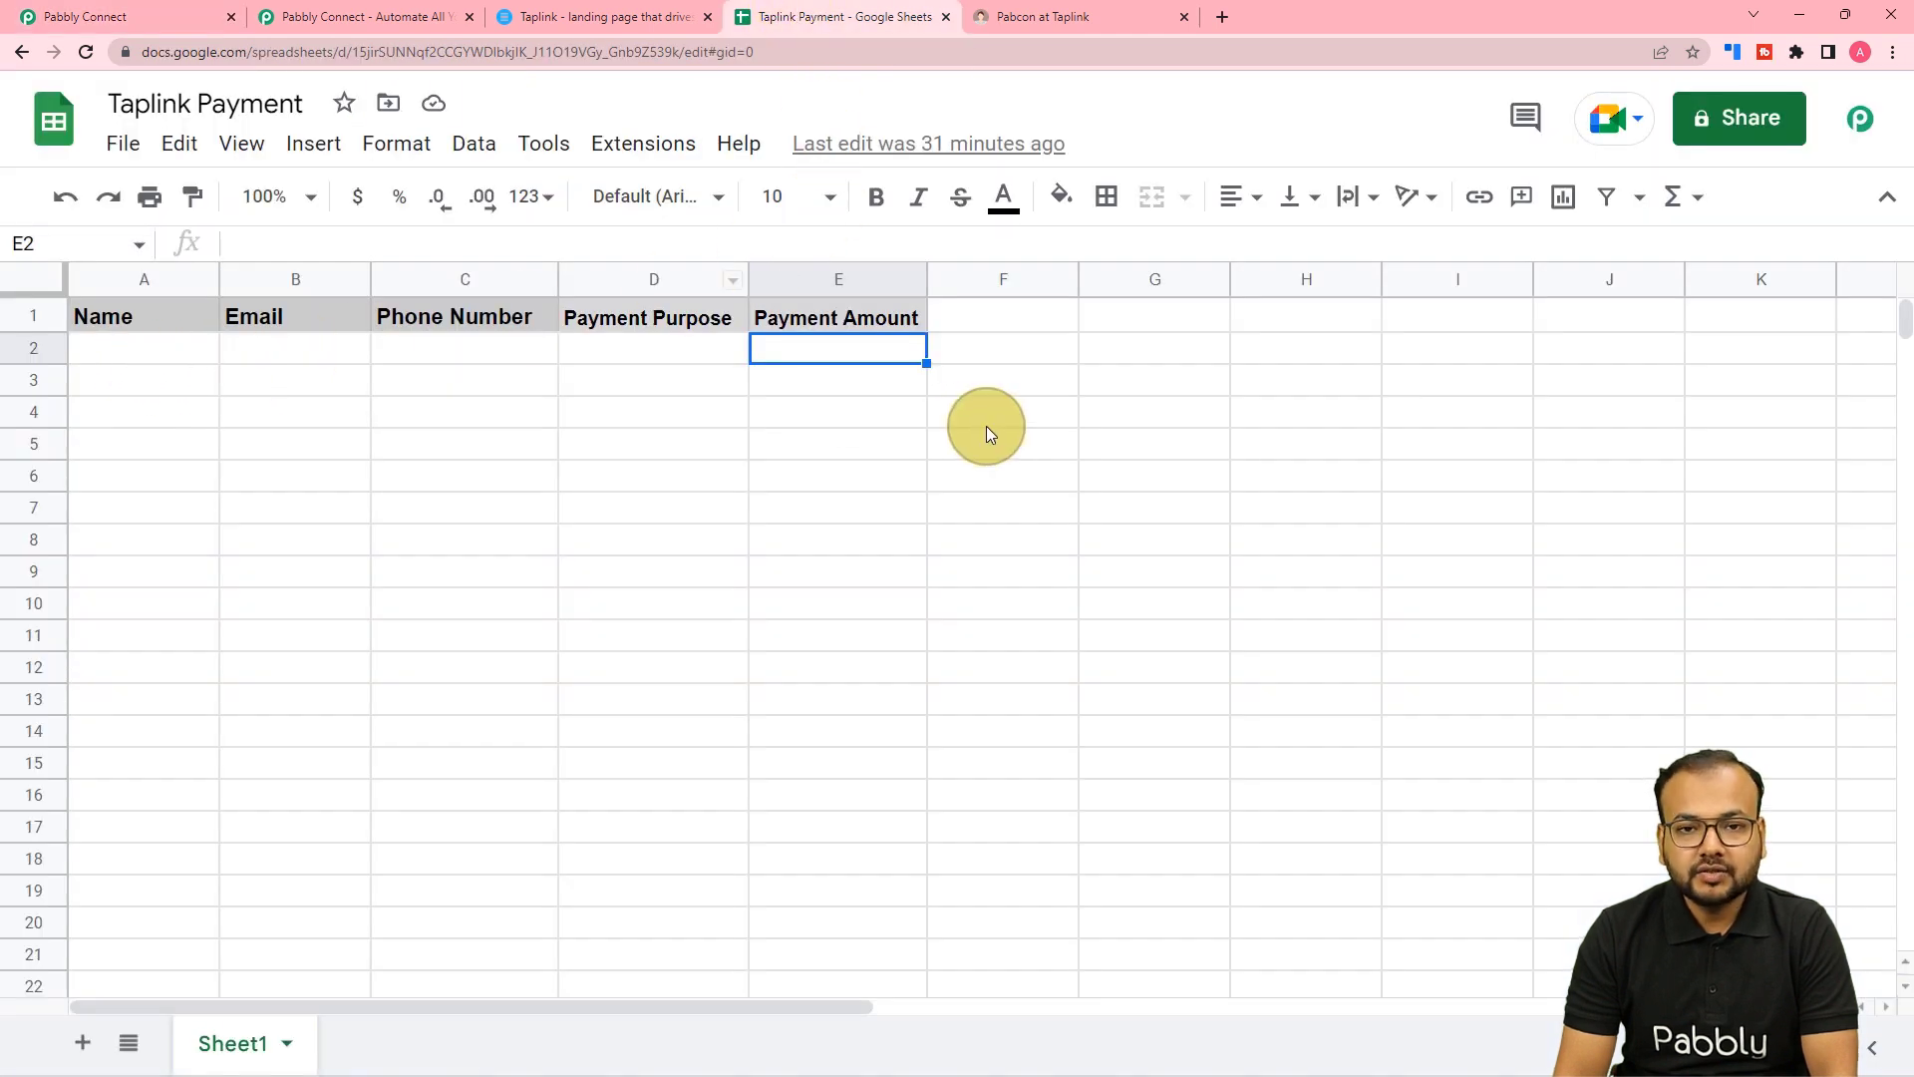
click(171, 22)
click(411, 544)
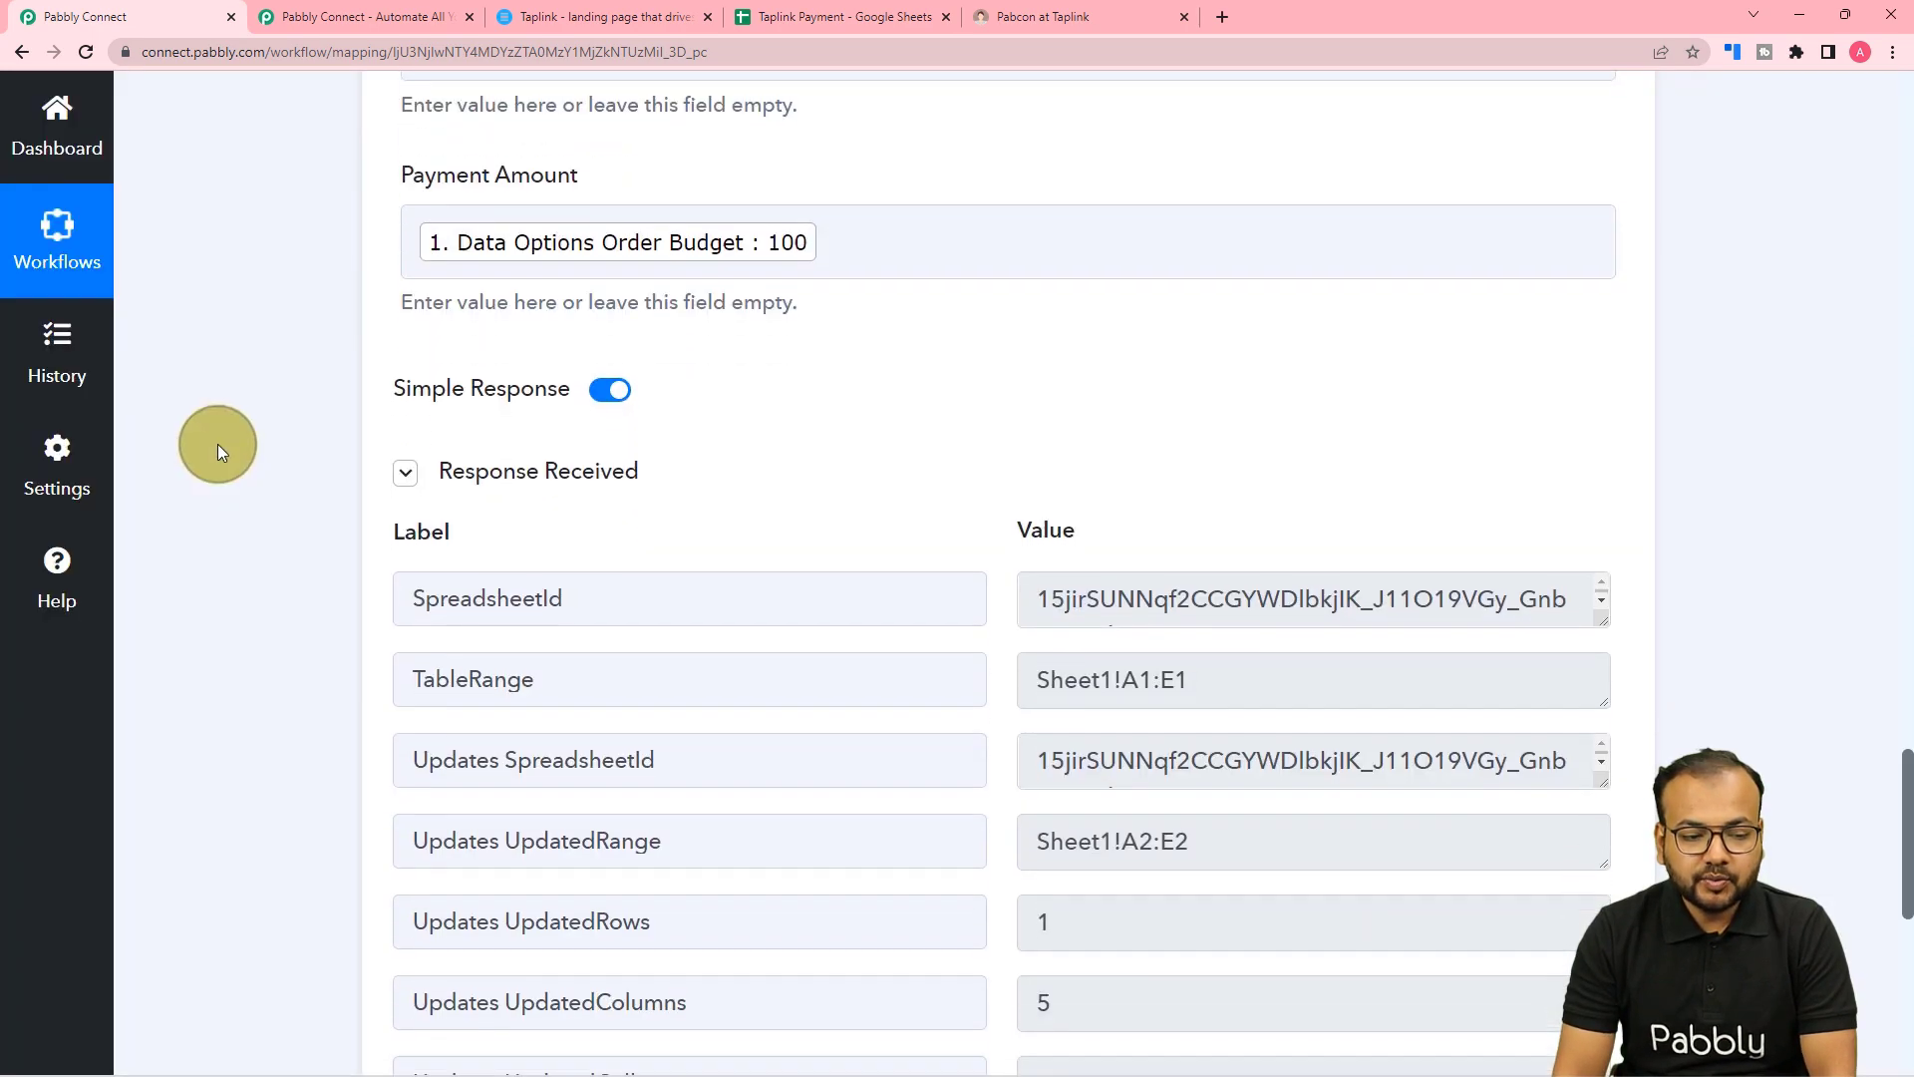
click(449, 476)
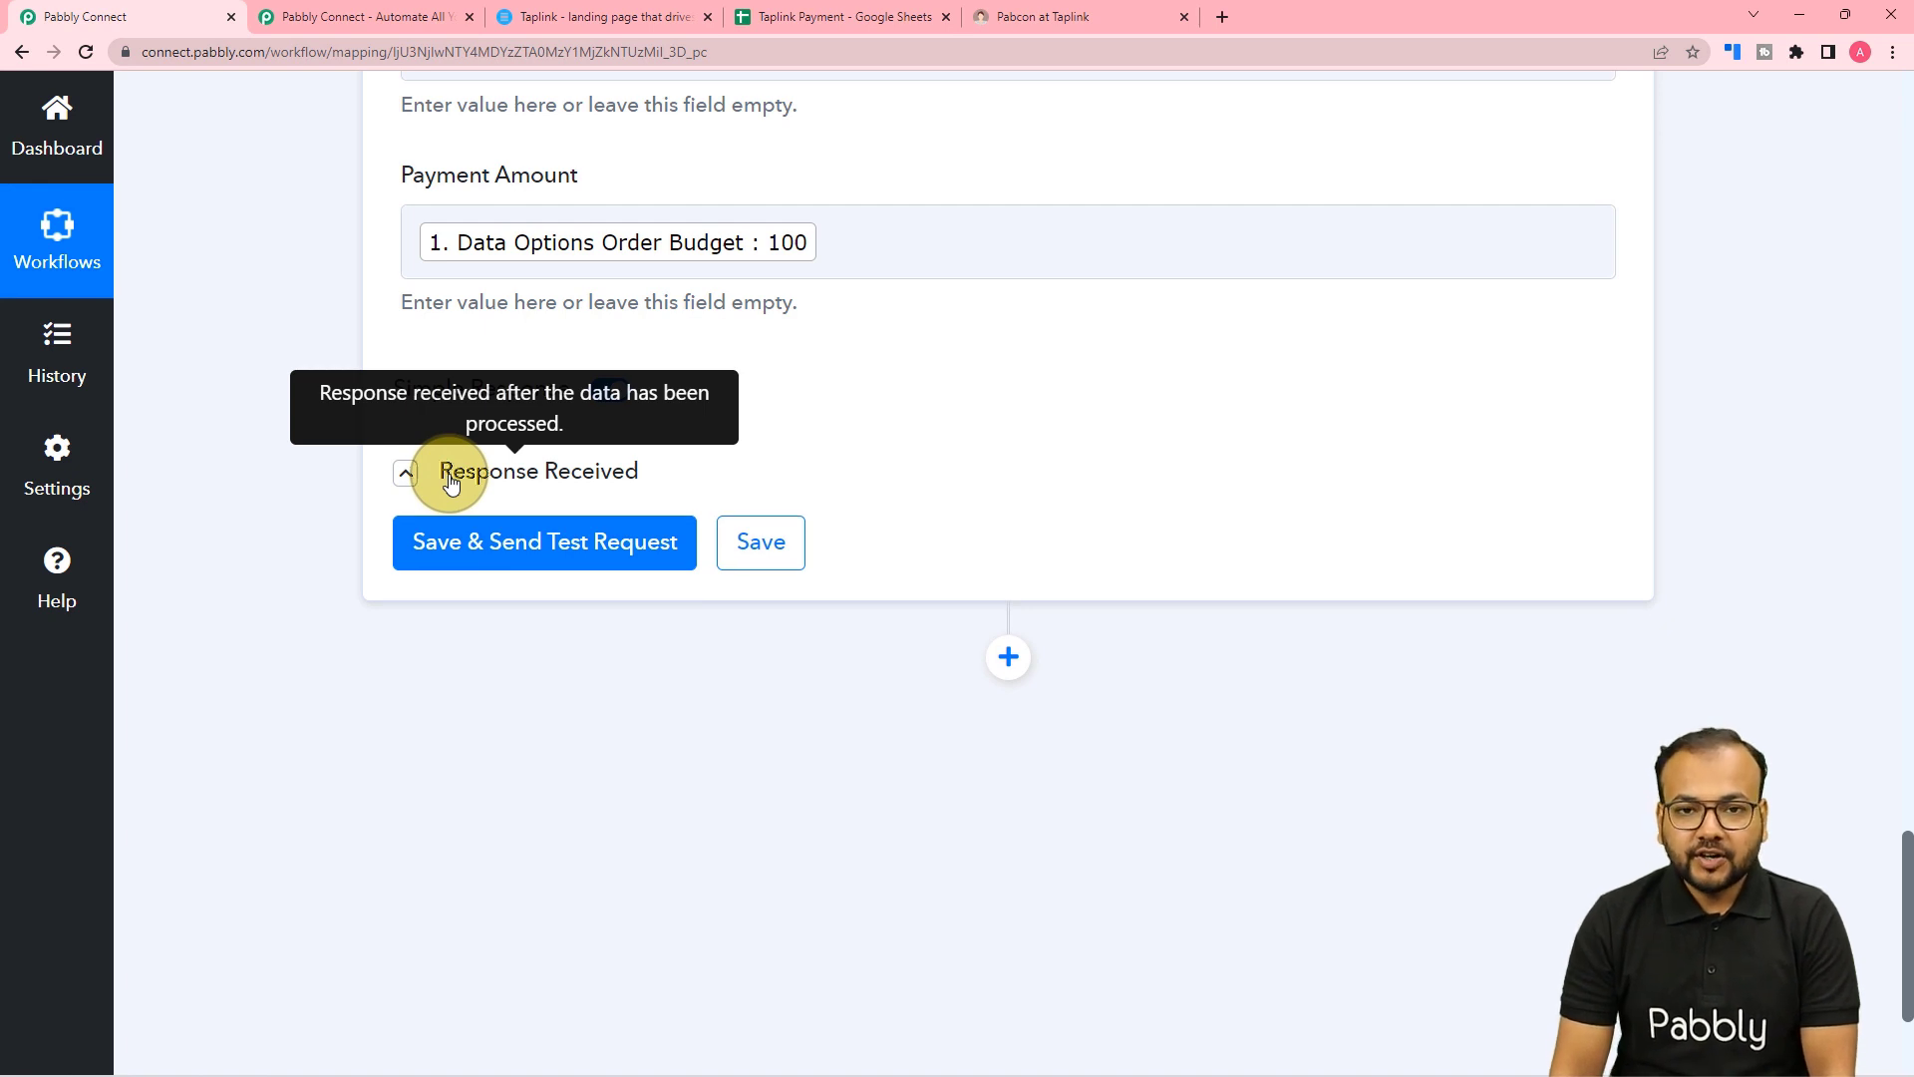
Verify the test payment landed in row 2 and widen column B to show the full email.
click(757, 16)
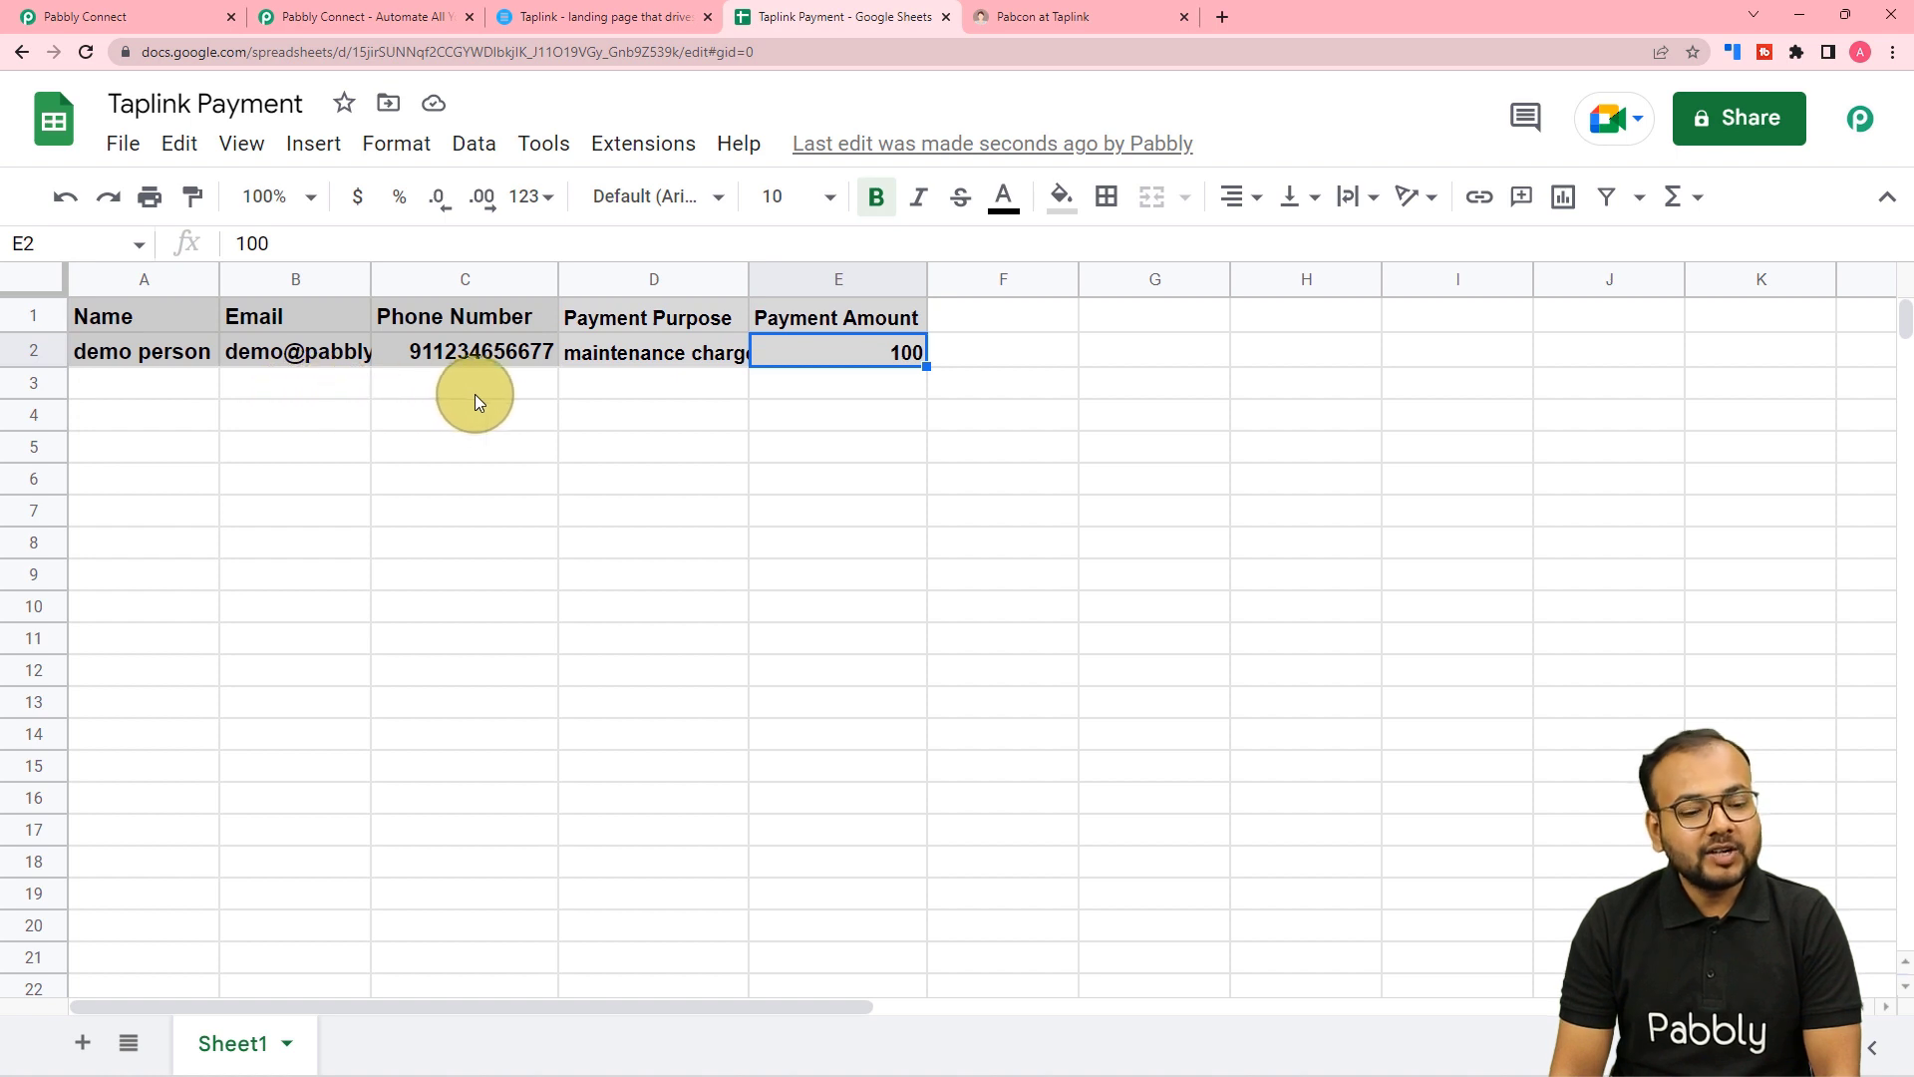
click(178, 395)
drag(407, 284, 427, 284)
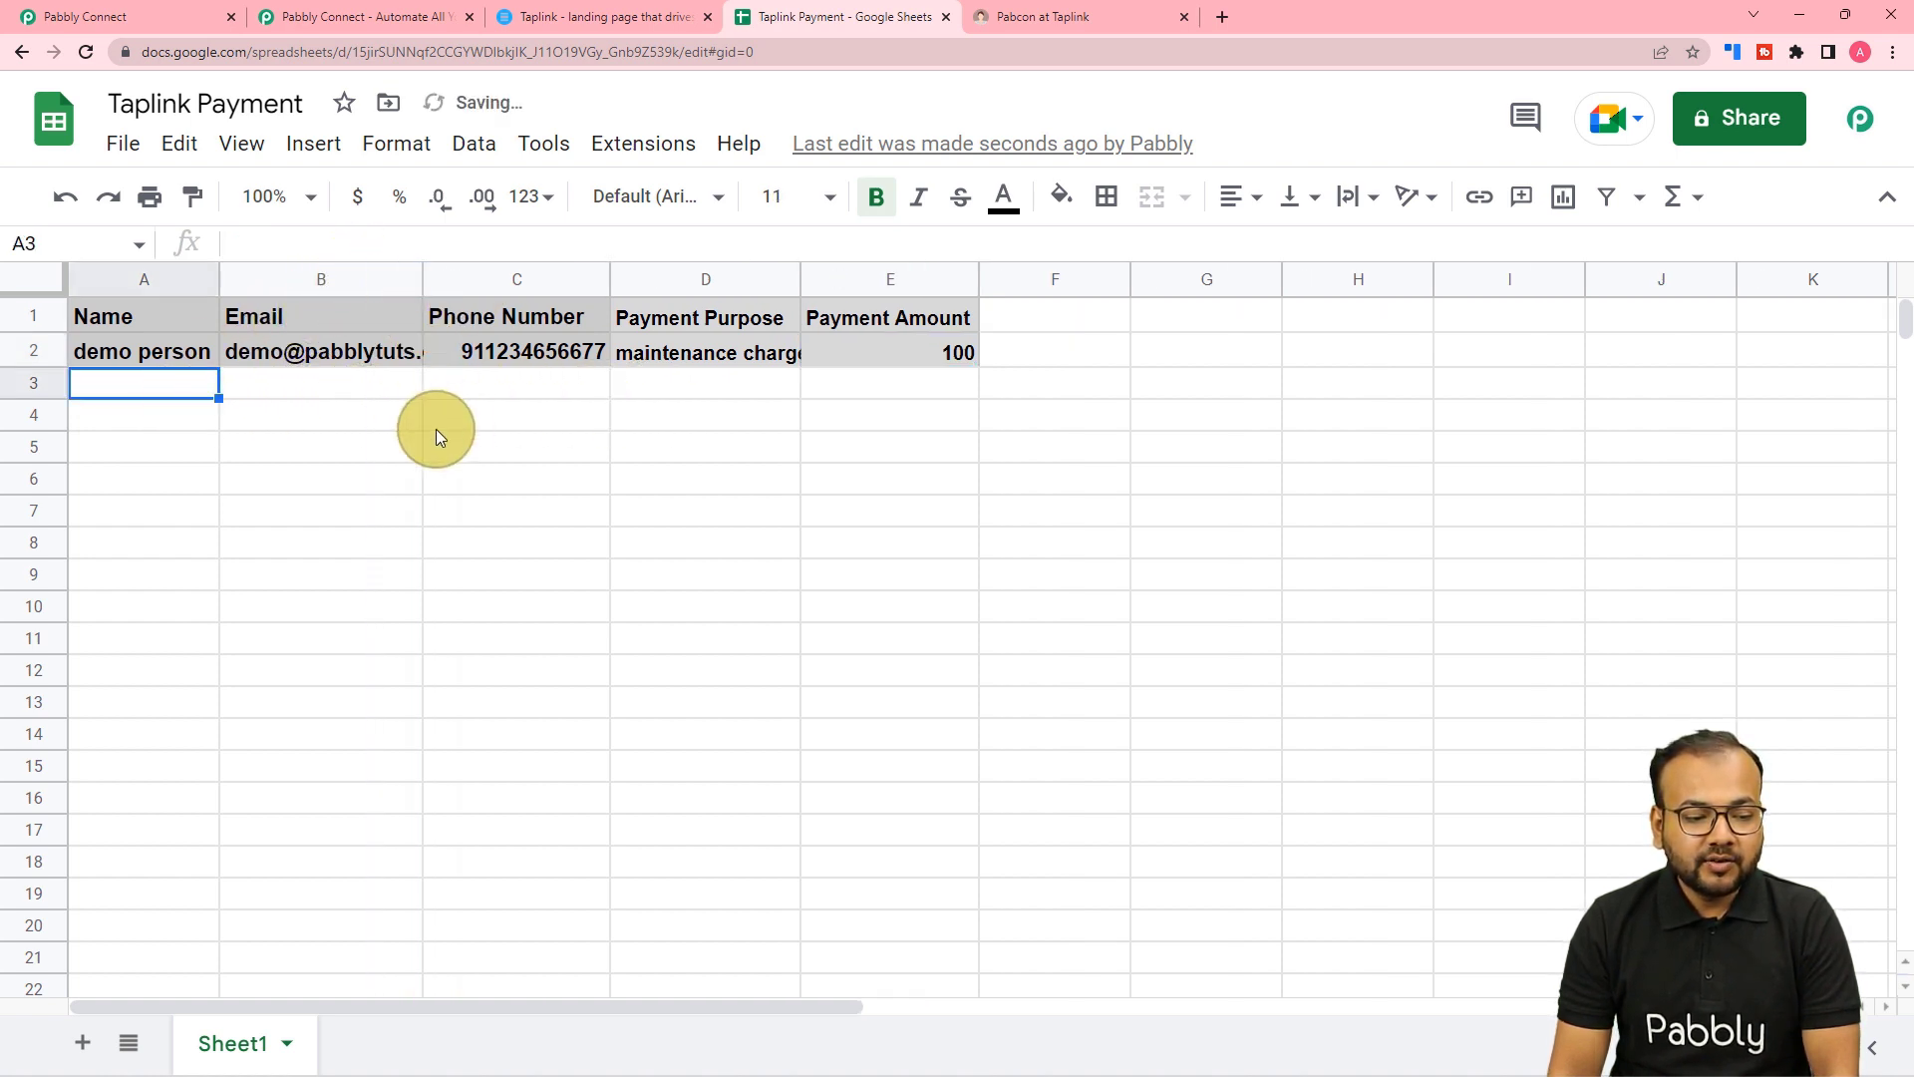
click(85, 17)
scroll(578, 415, up, 4)
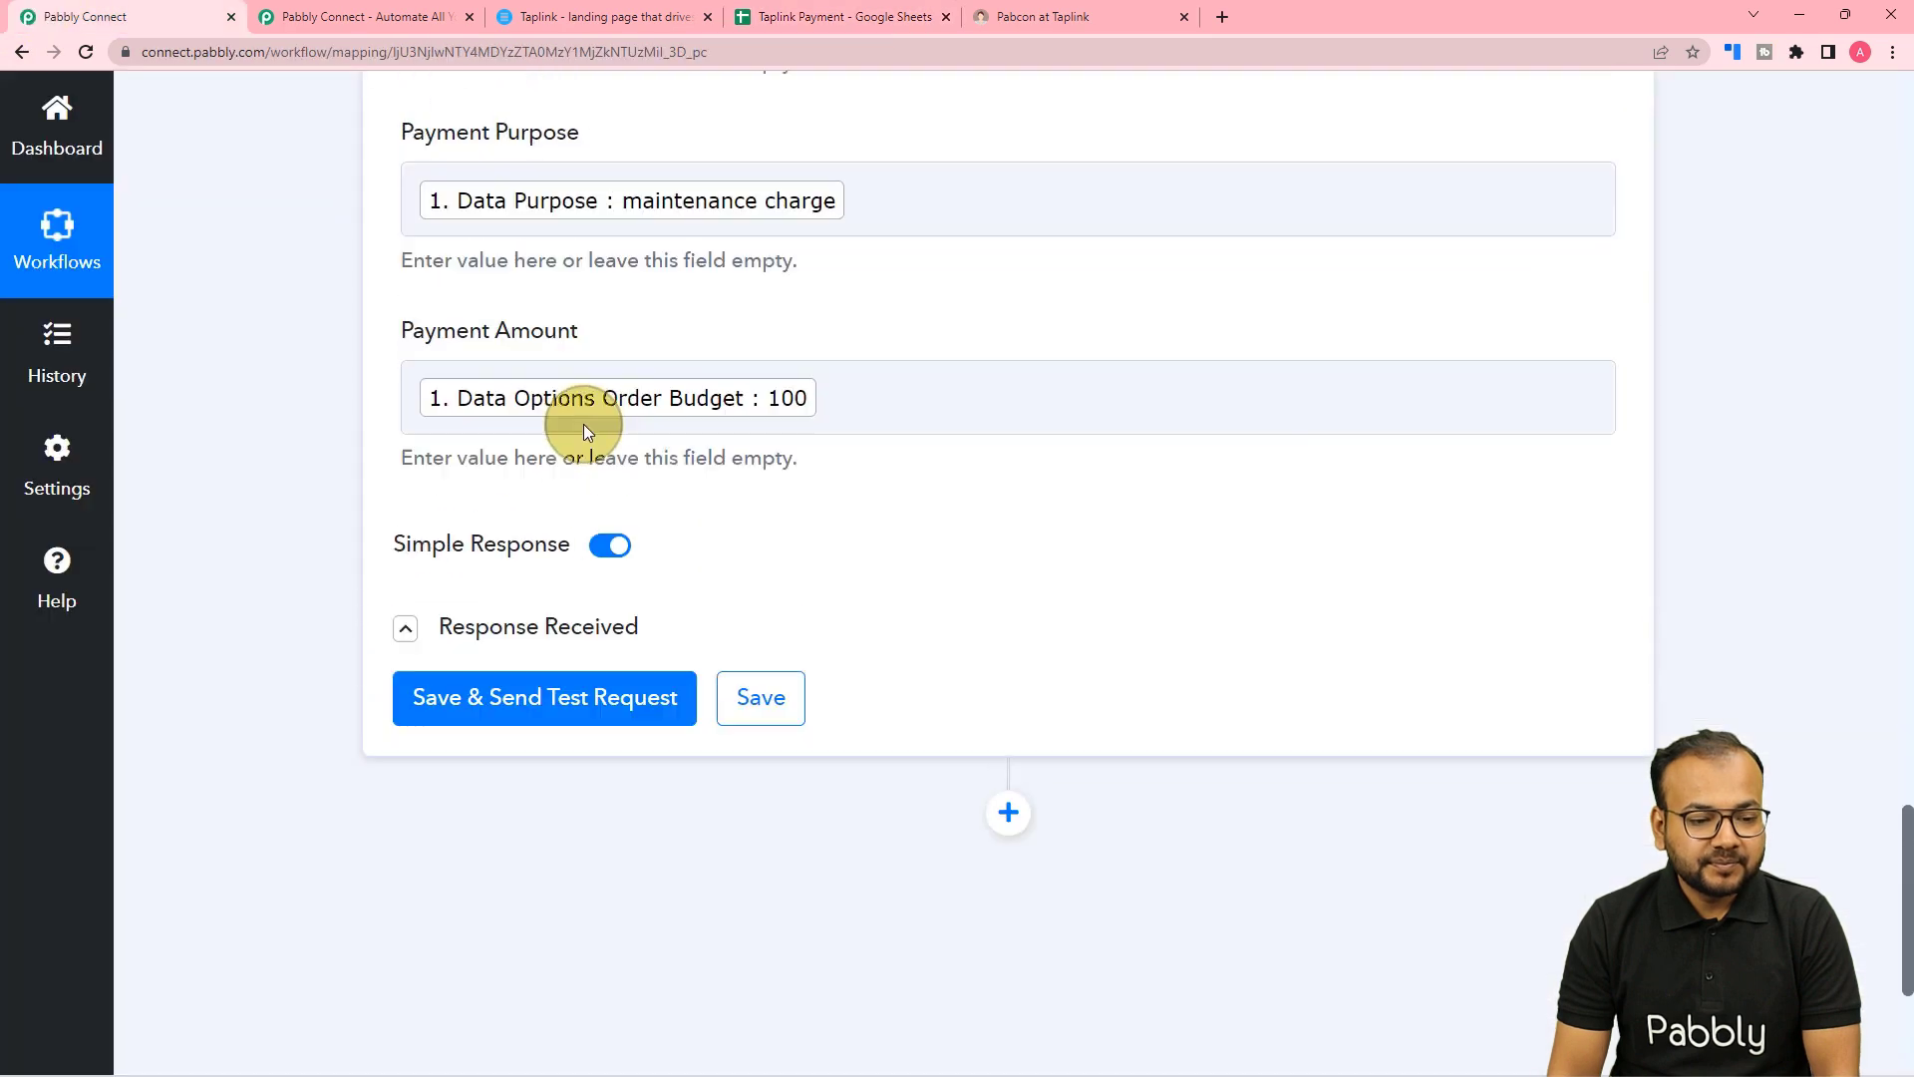
Recheck the test row in the Taplink Payment spreadsheet.
scroll(583, 423, down, 1)
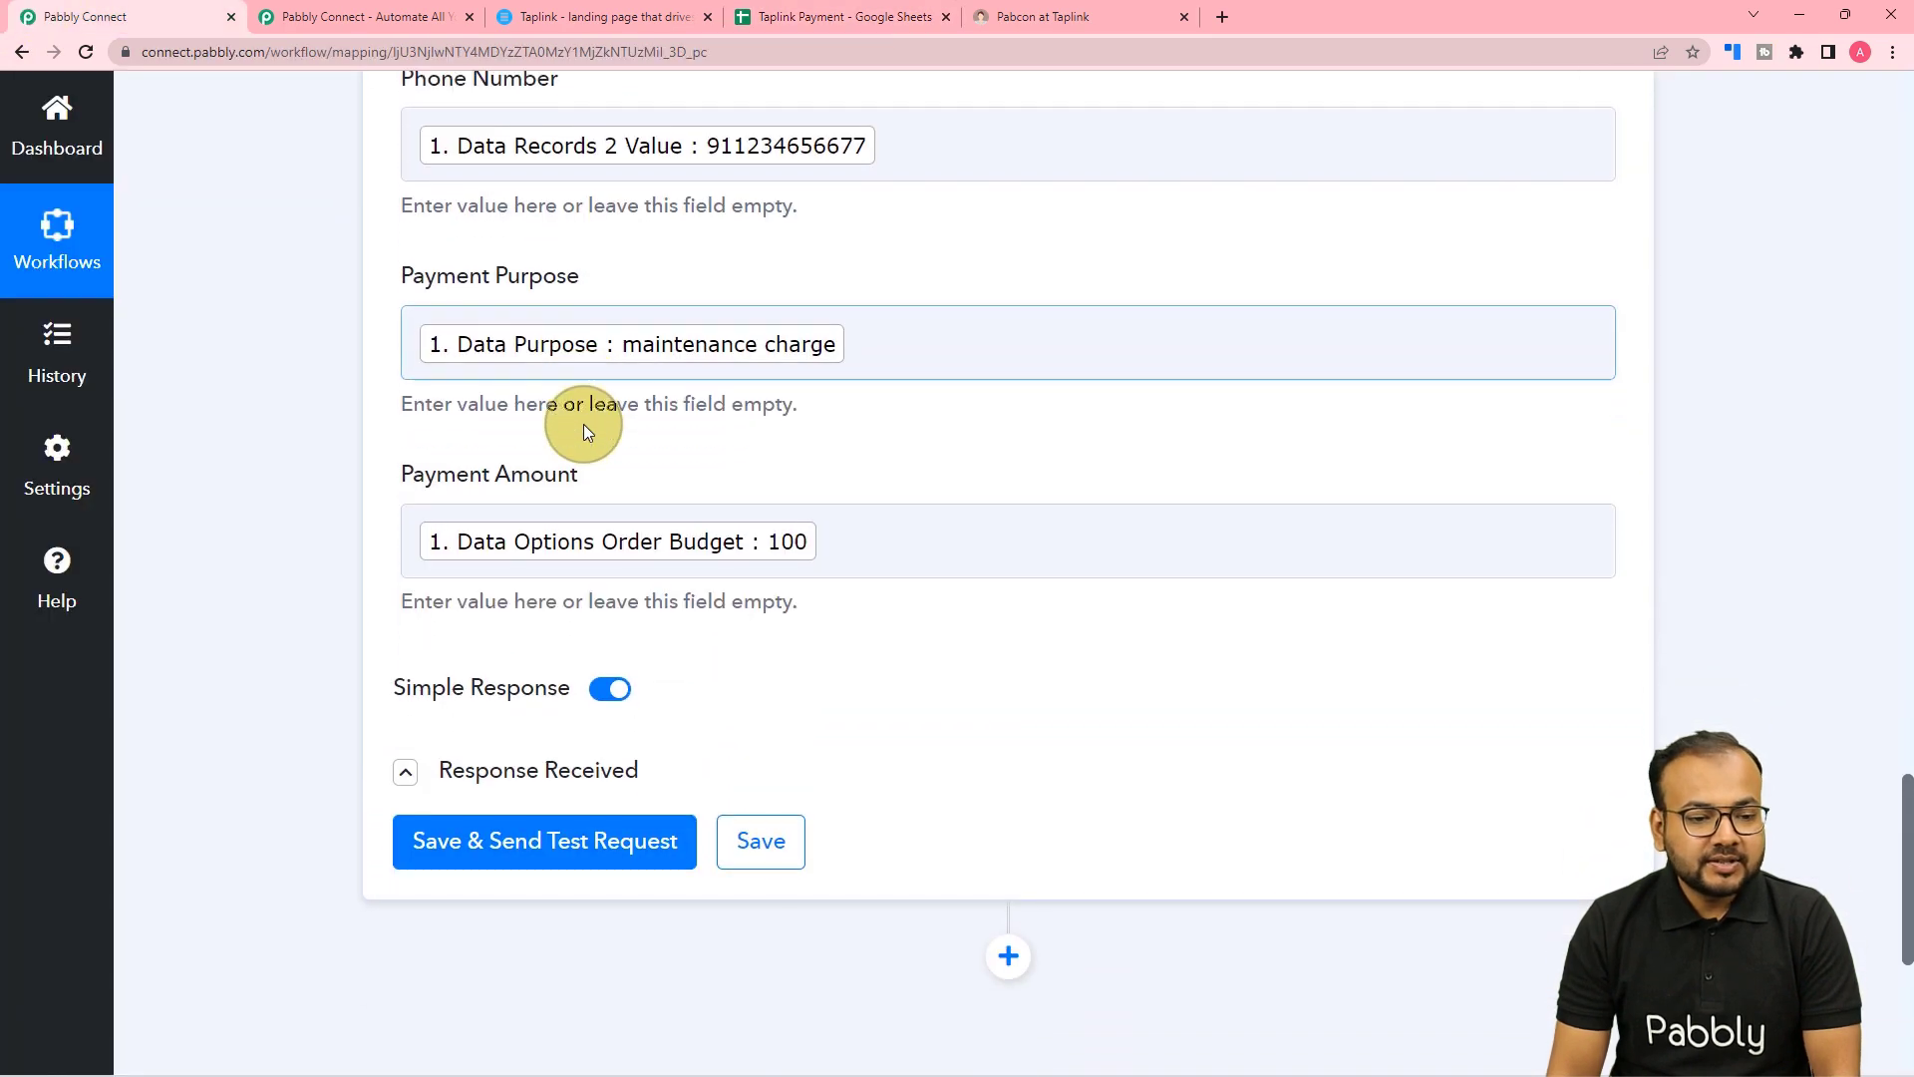
scroll(728, 333, down, 3)
click(767, 17)
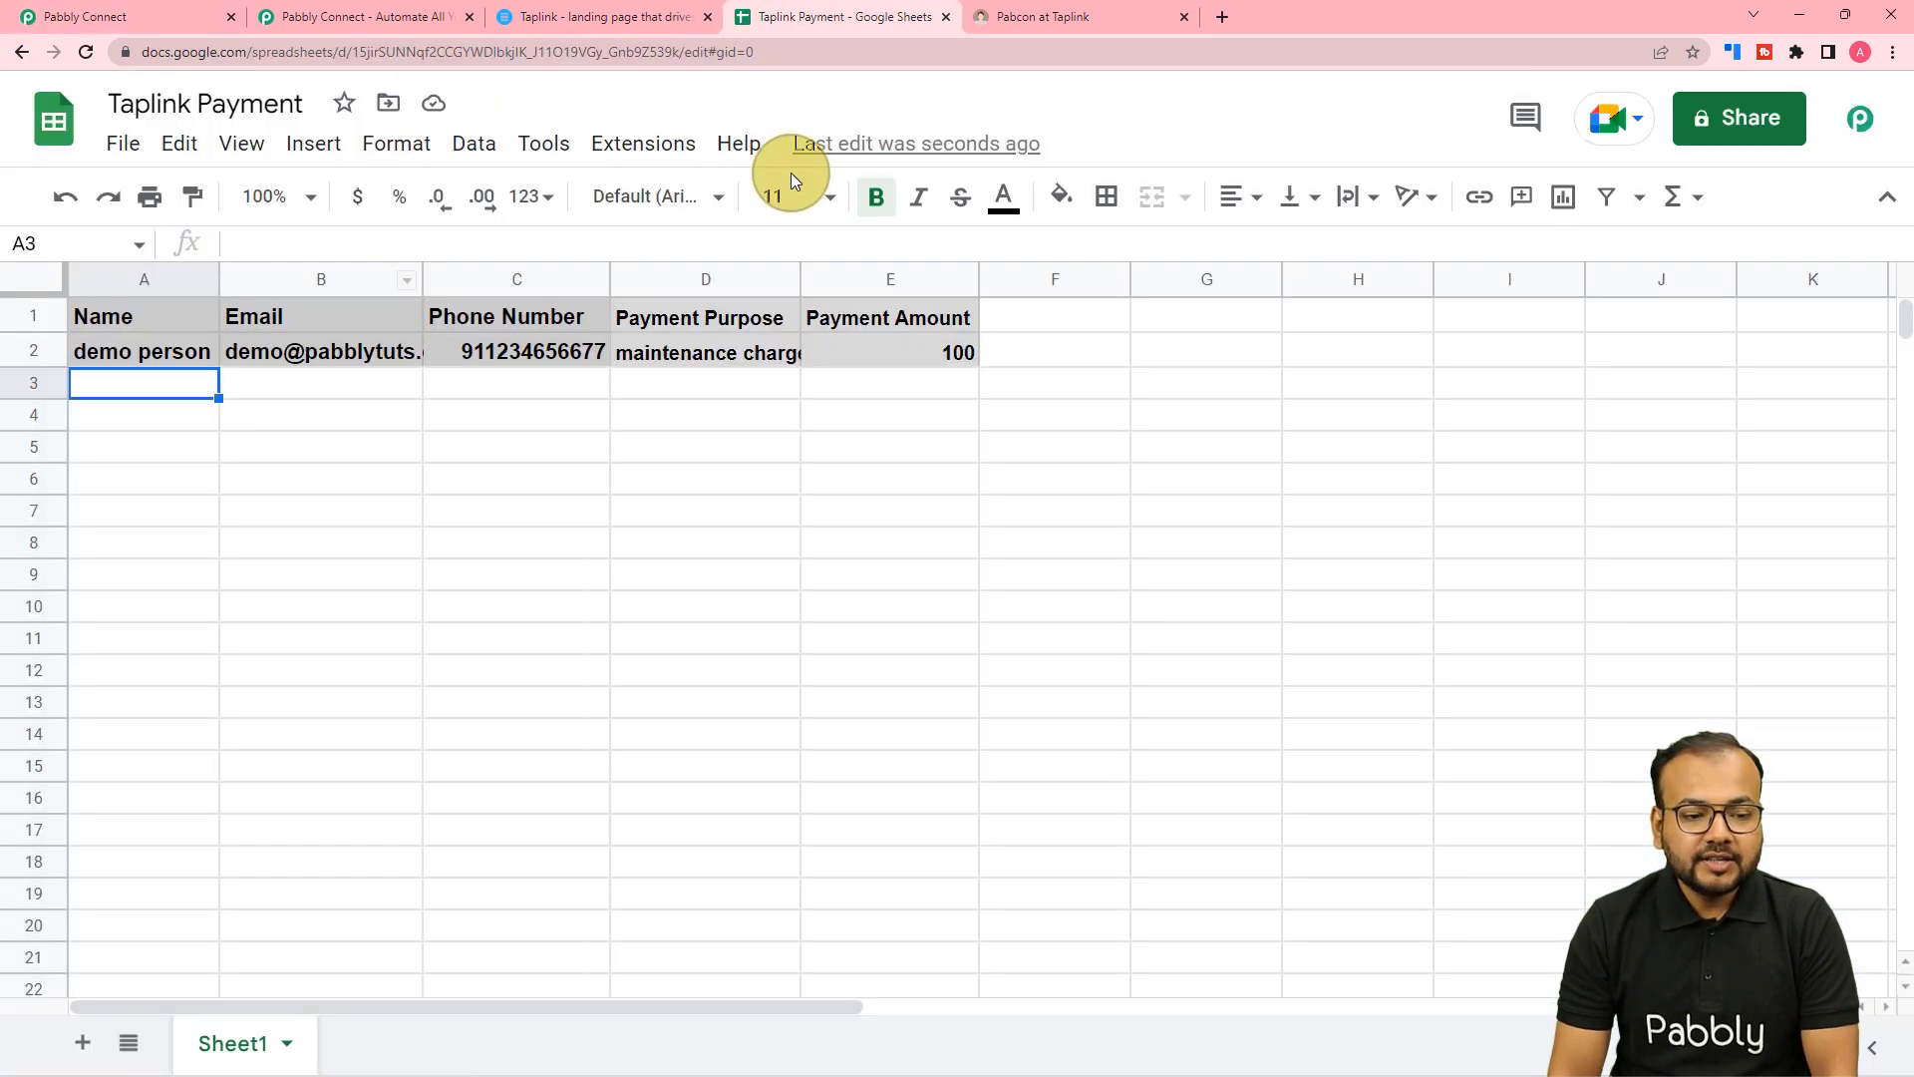
click(190, 20)
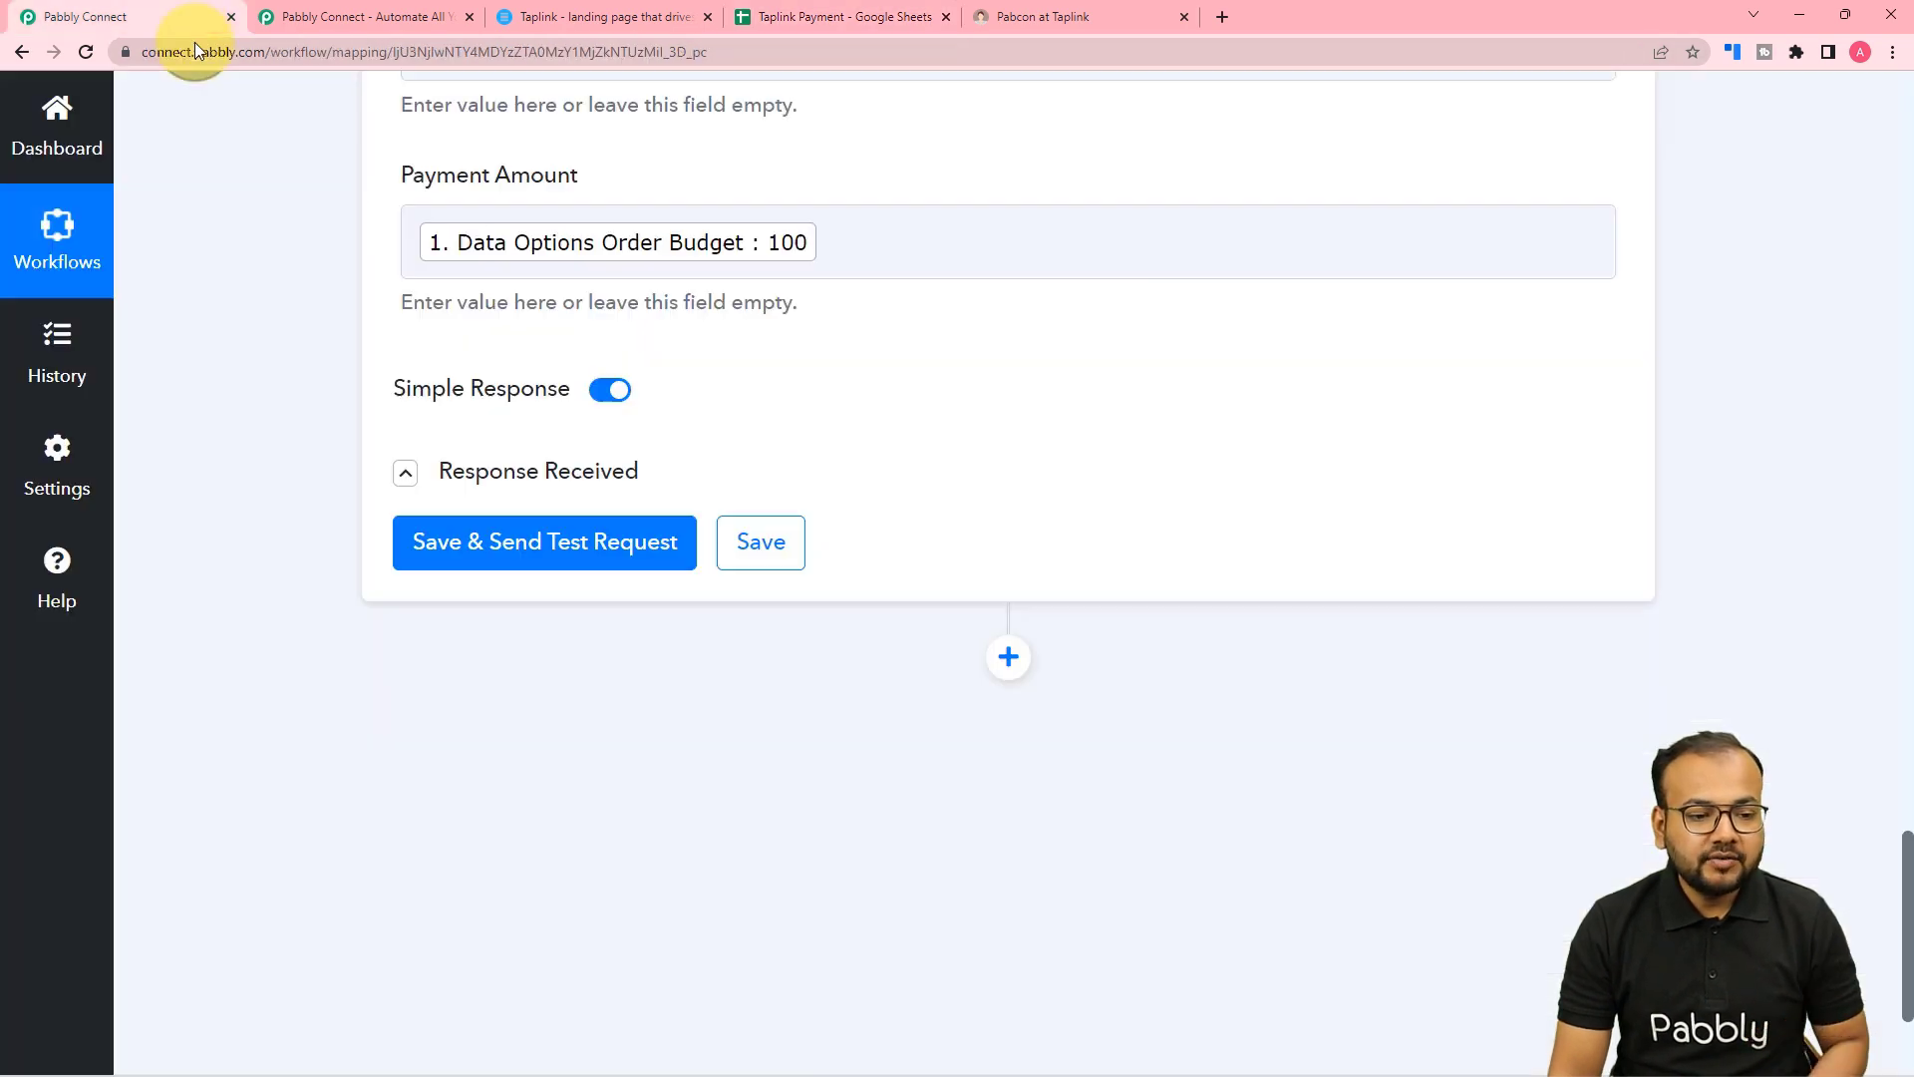
Collapse the Google Sheets Add New Row and Taplink New Payment steps into a compact overview.
scroll(710, 435, up, 7)
scroll(710, 435, up, 8)
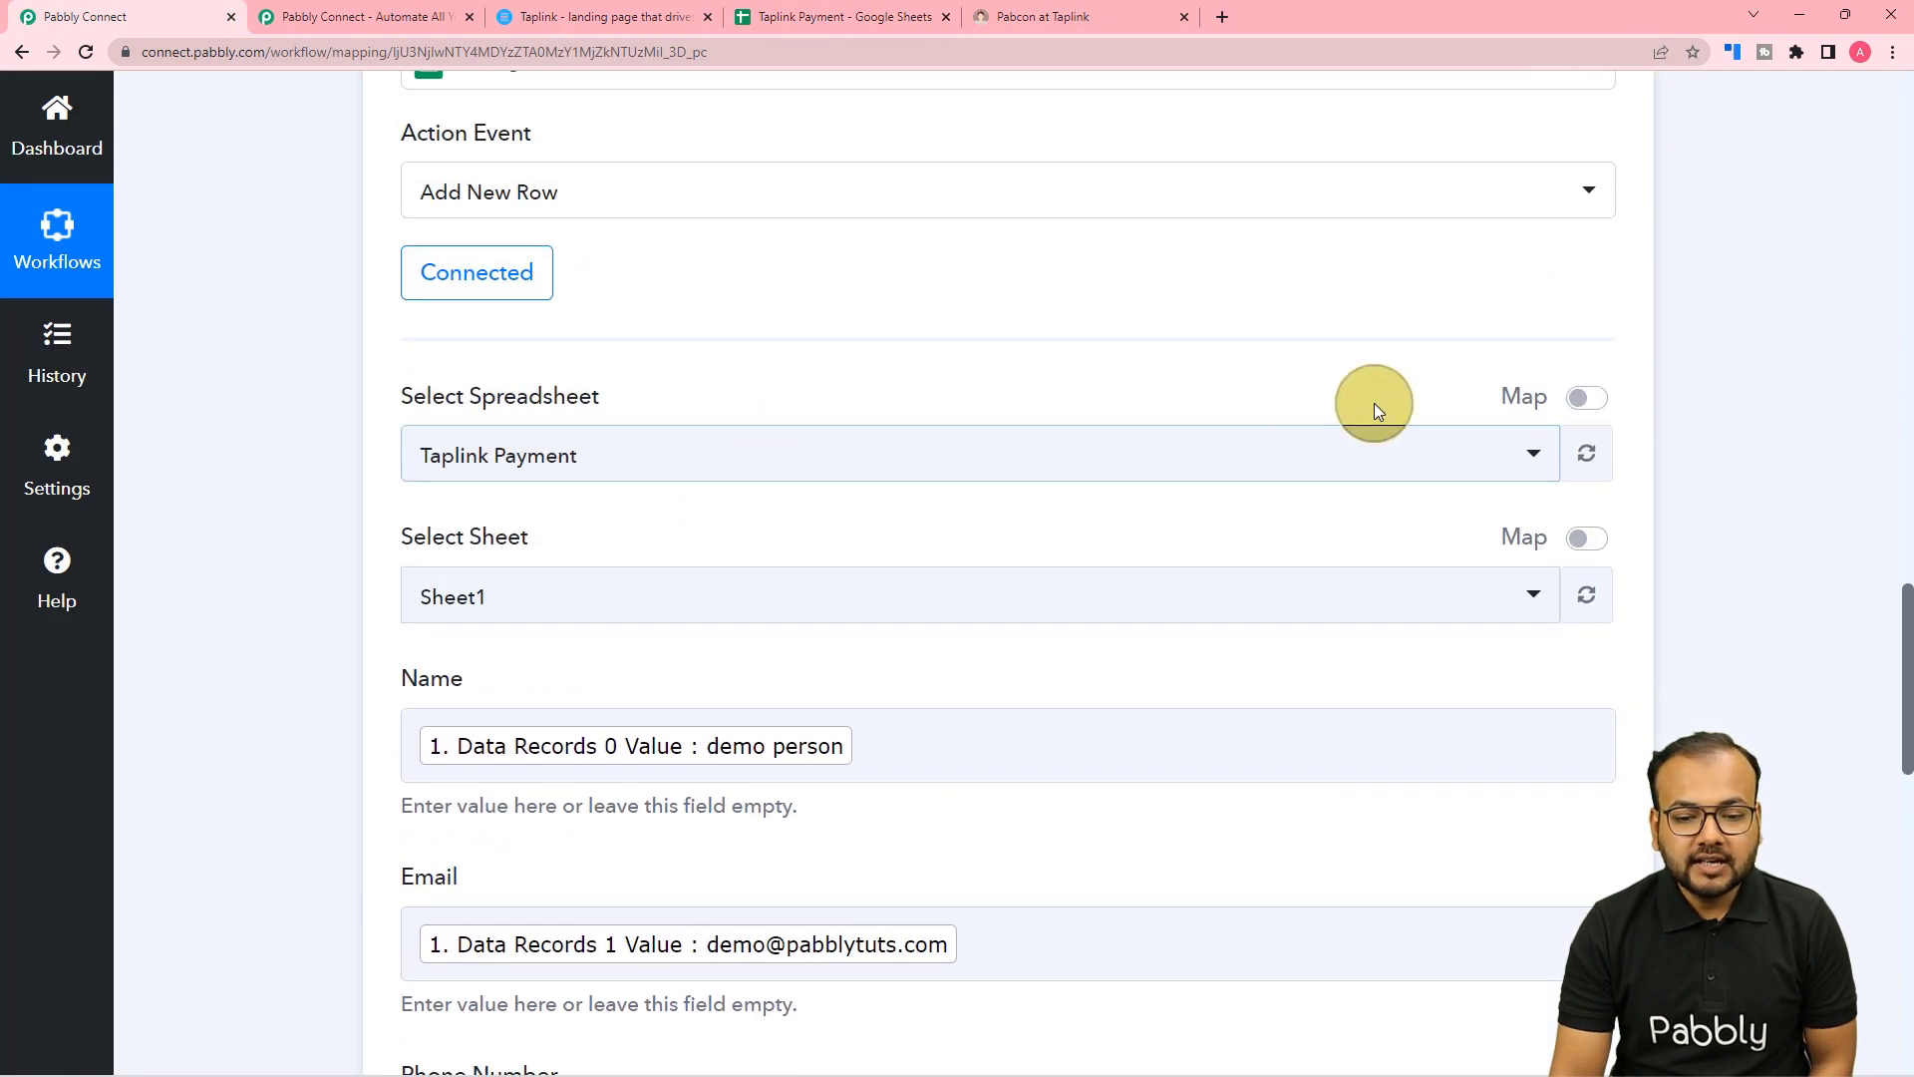
click(1600, 91)
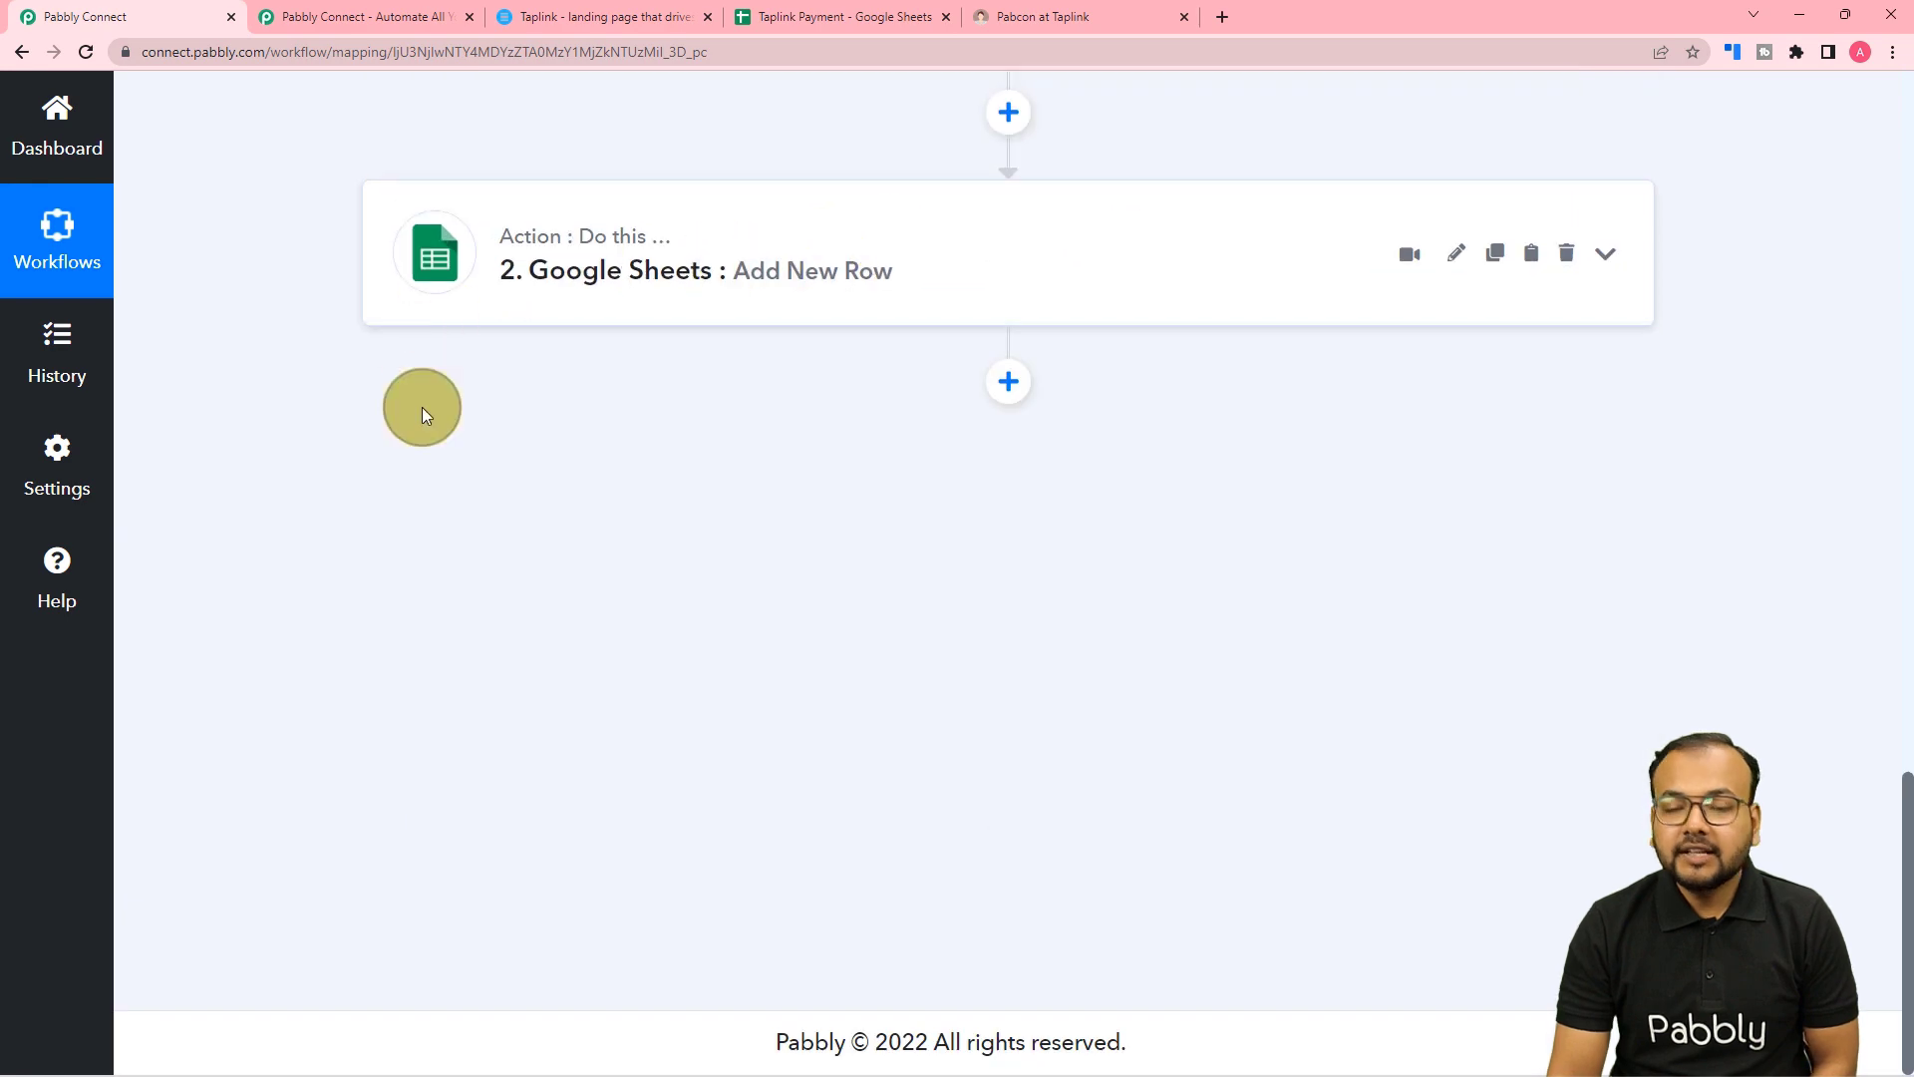
scroll(667, 602, up, 8)
scroll(666, 602, up, 15)
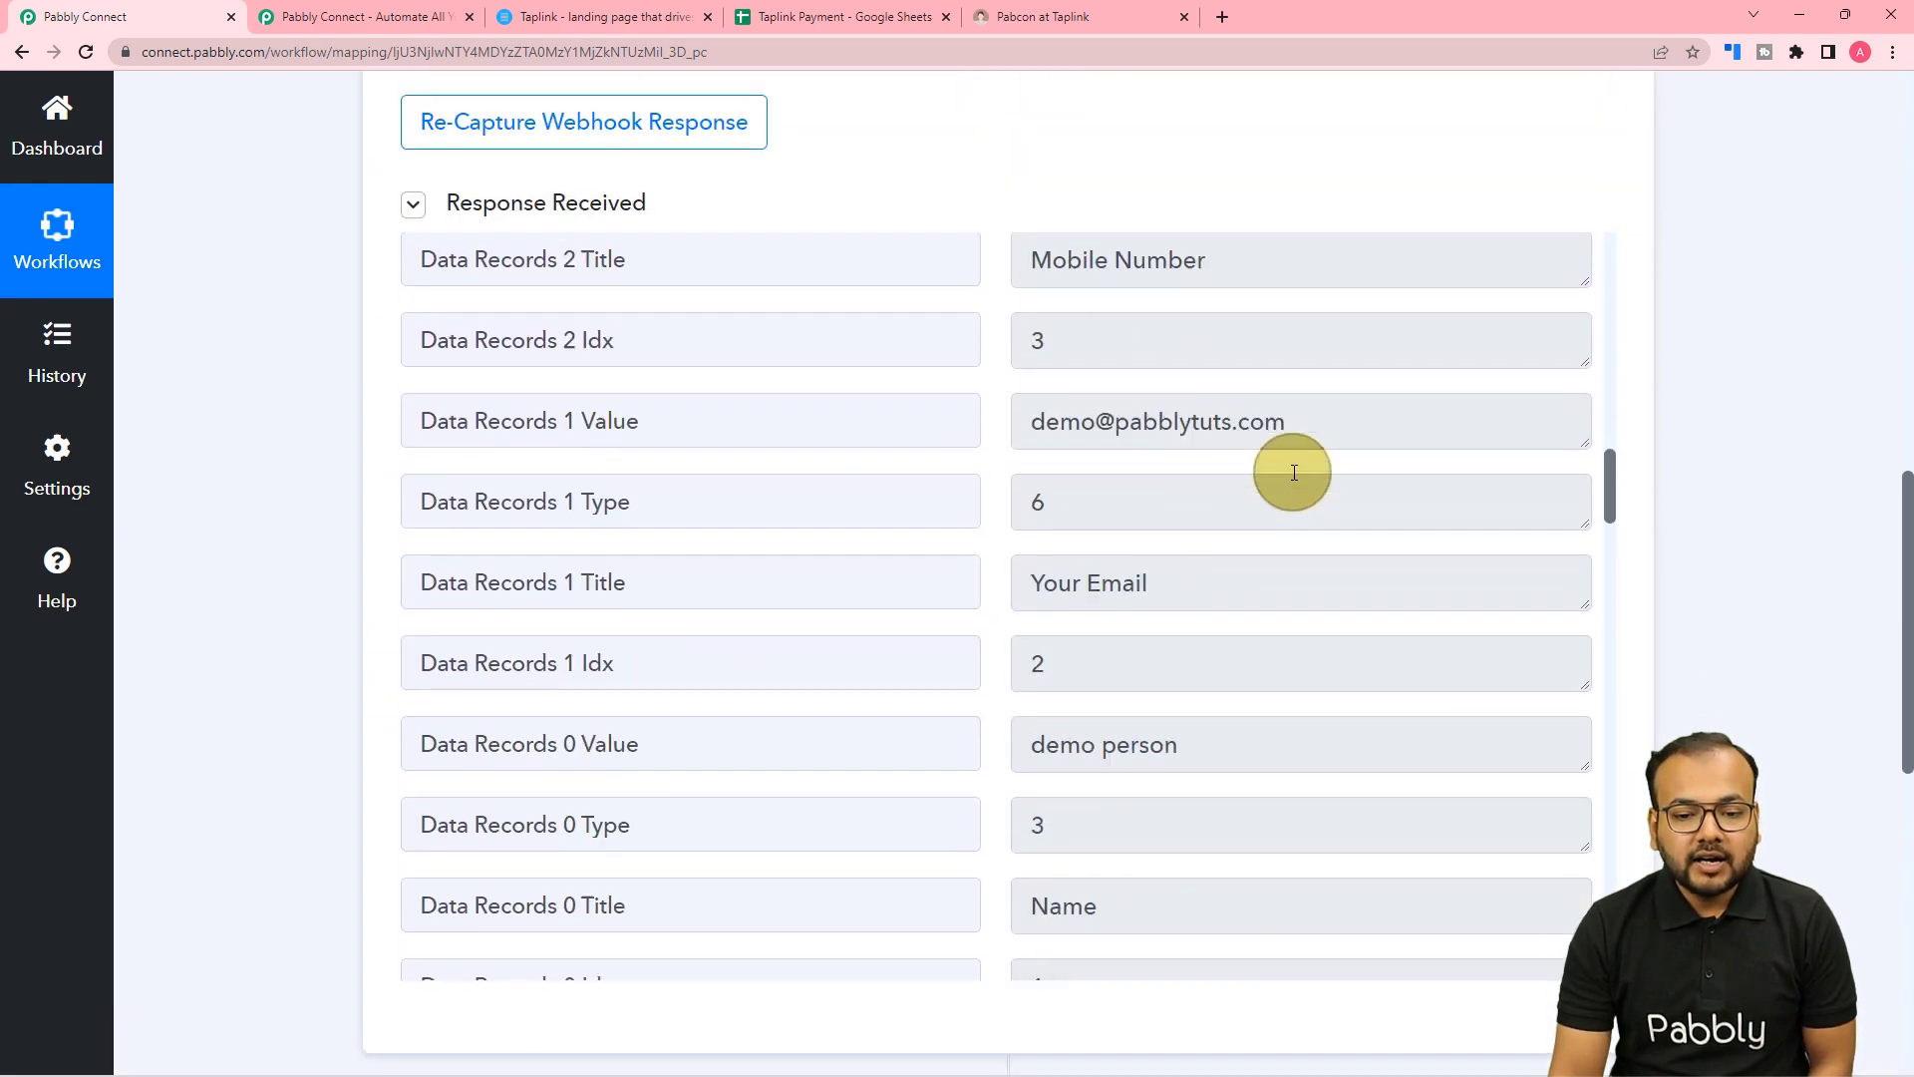
scroll(1635, 326, up, 12)
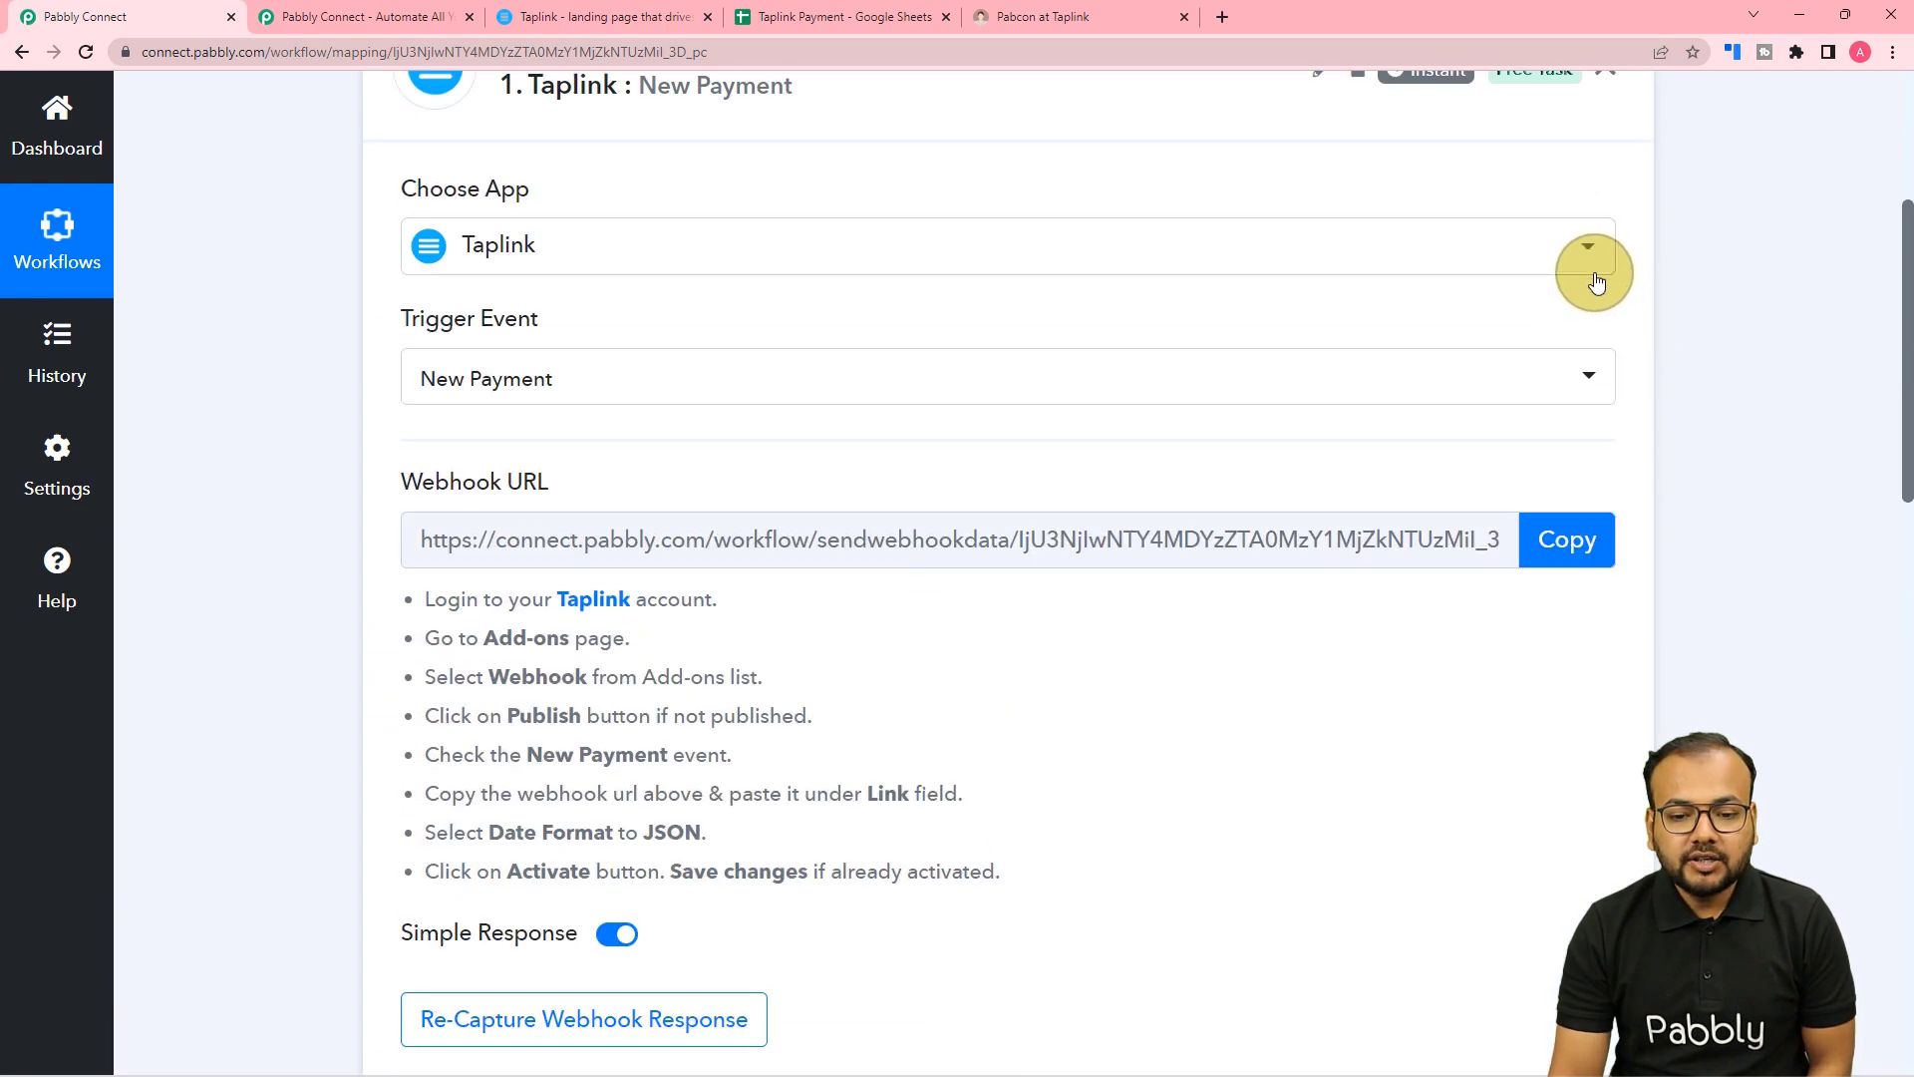
click(1620, 371)
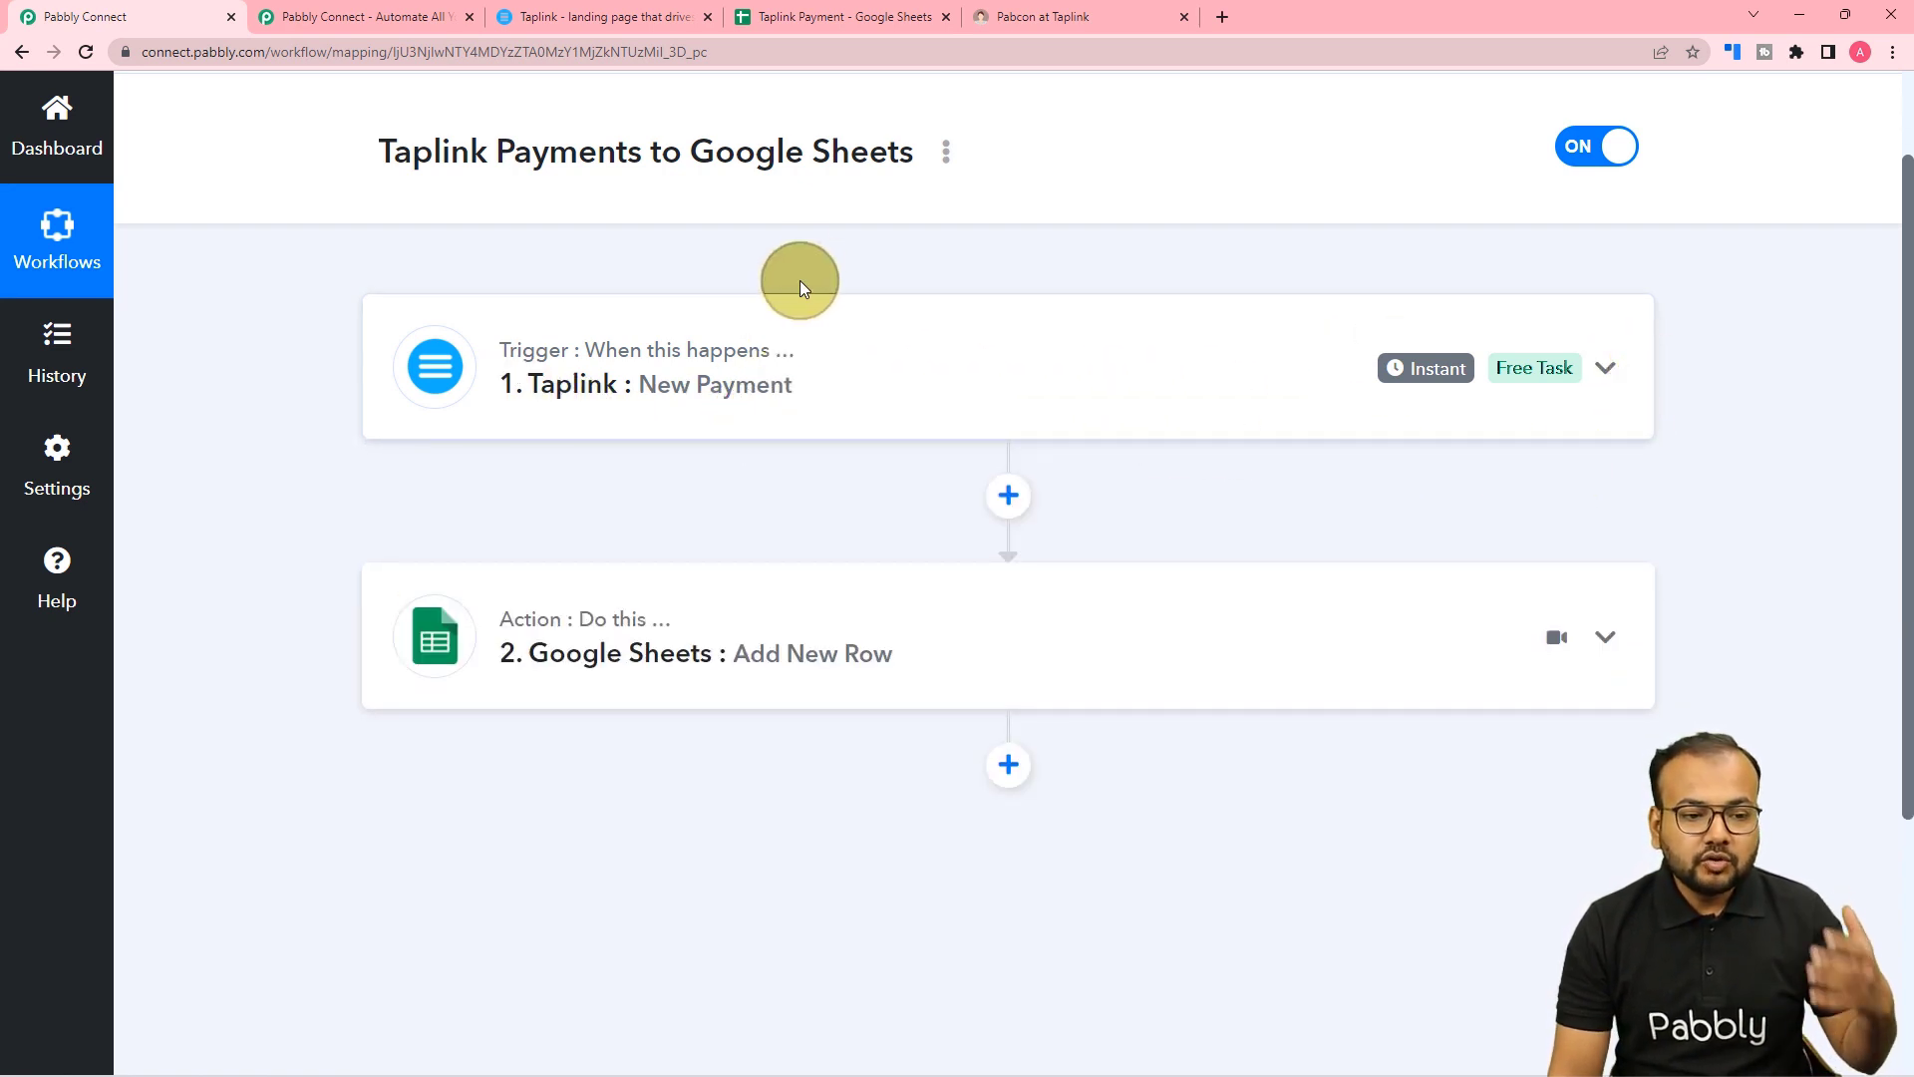
click(819, 26)
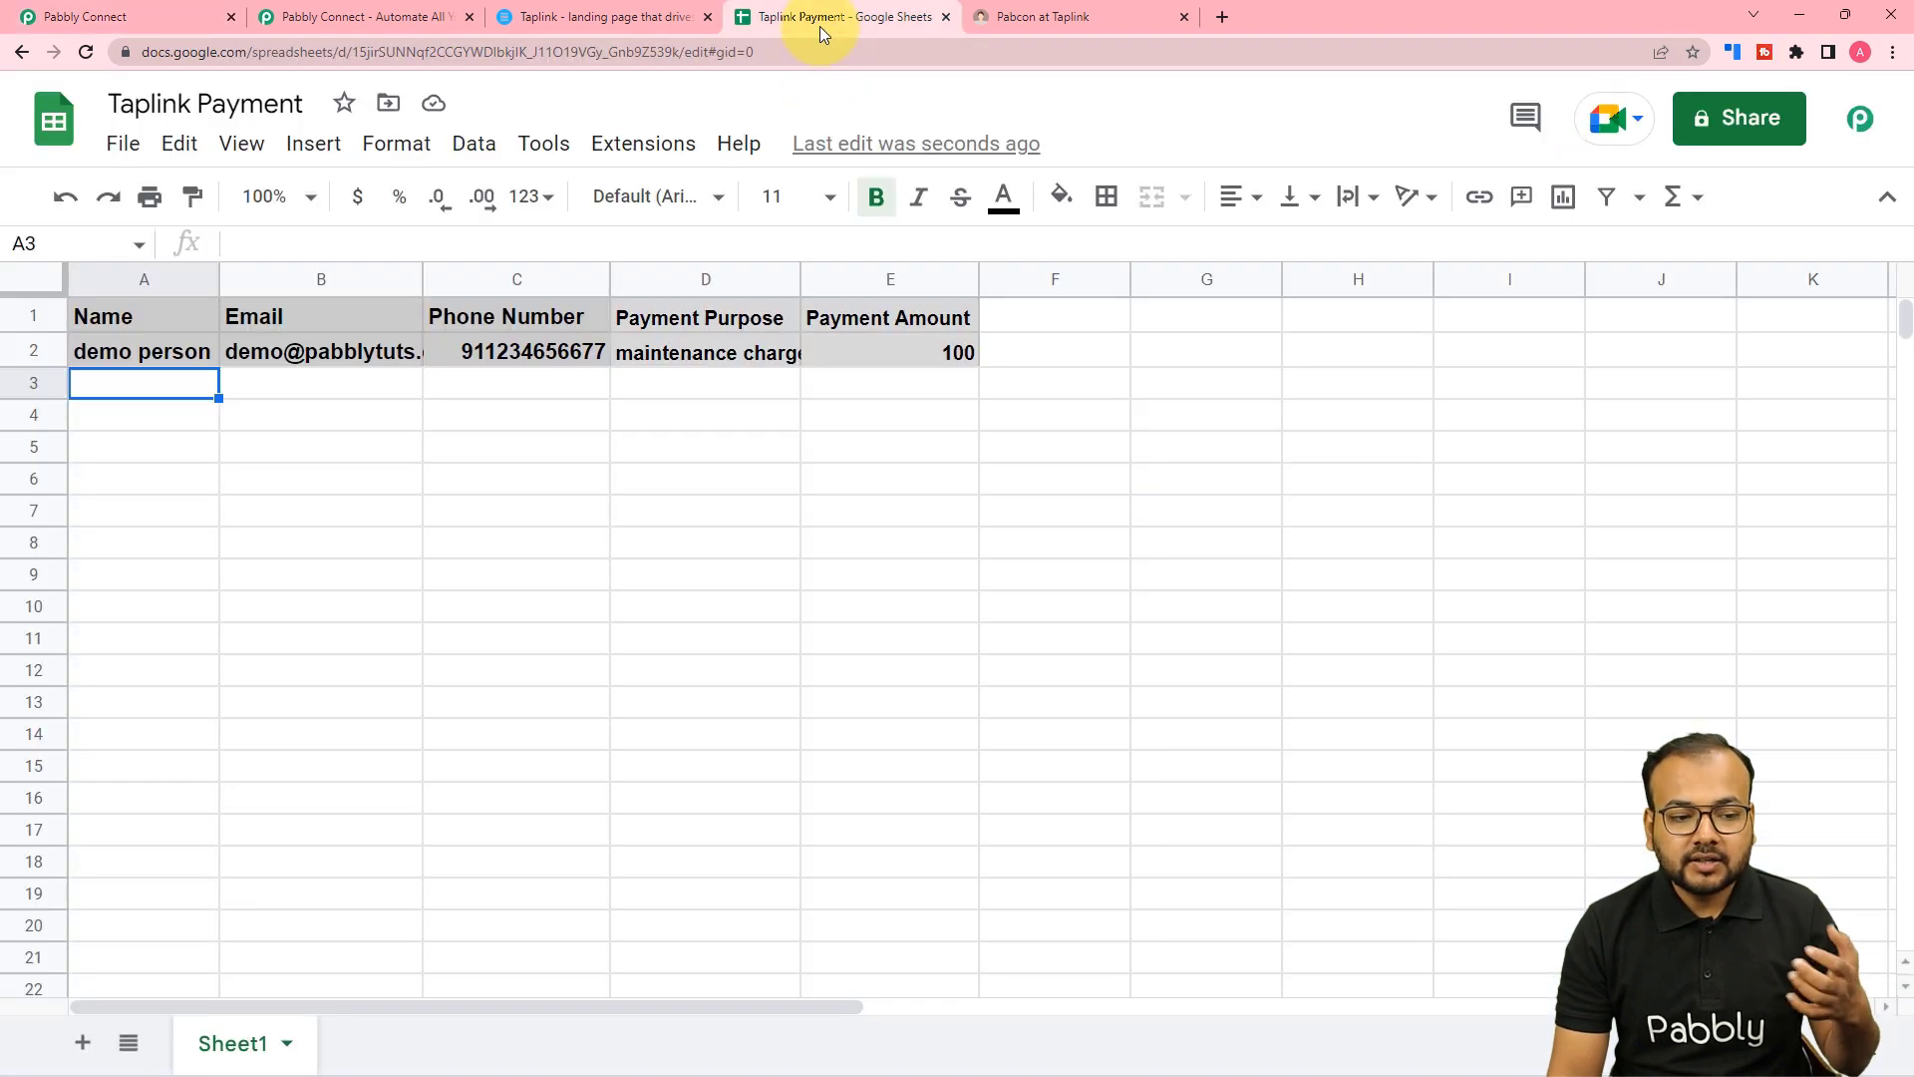
click(154, 12)
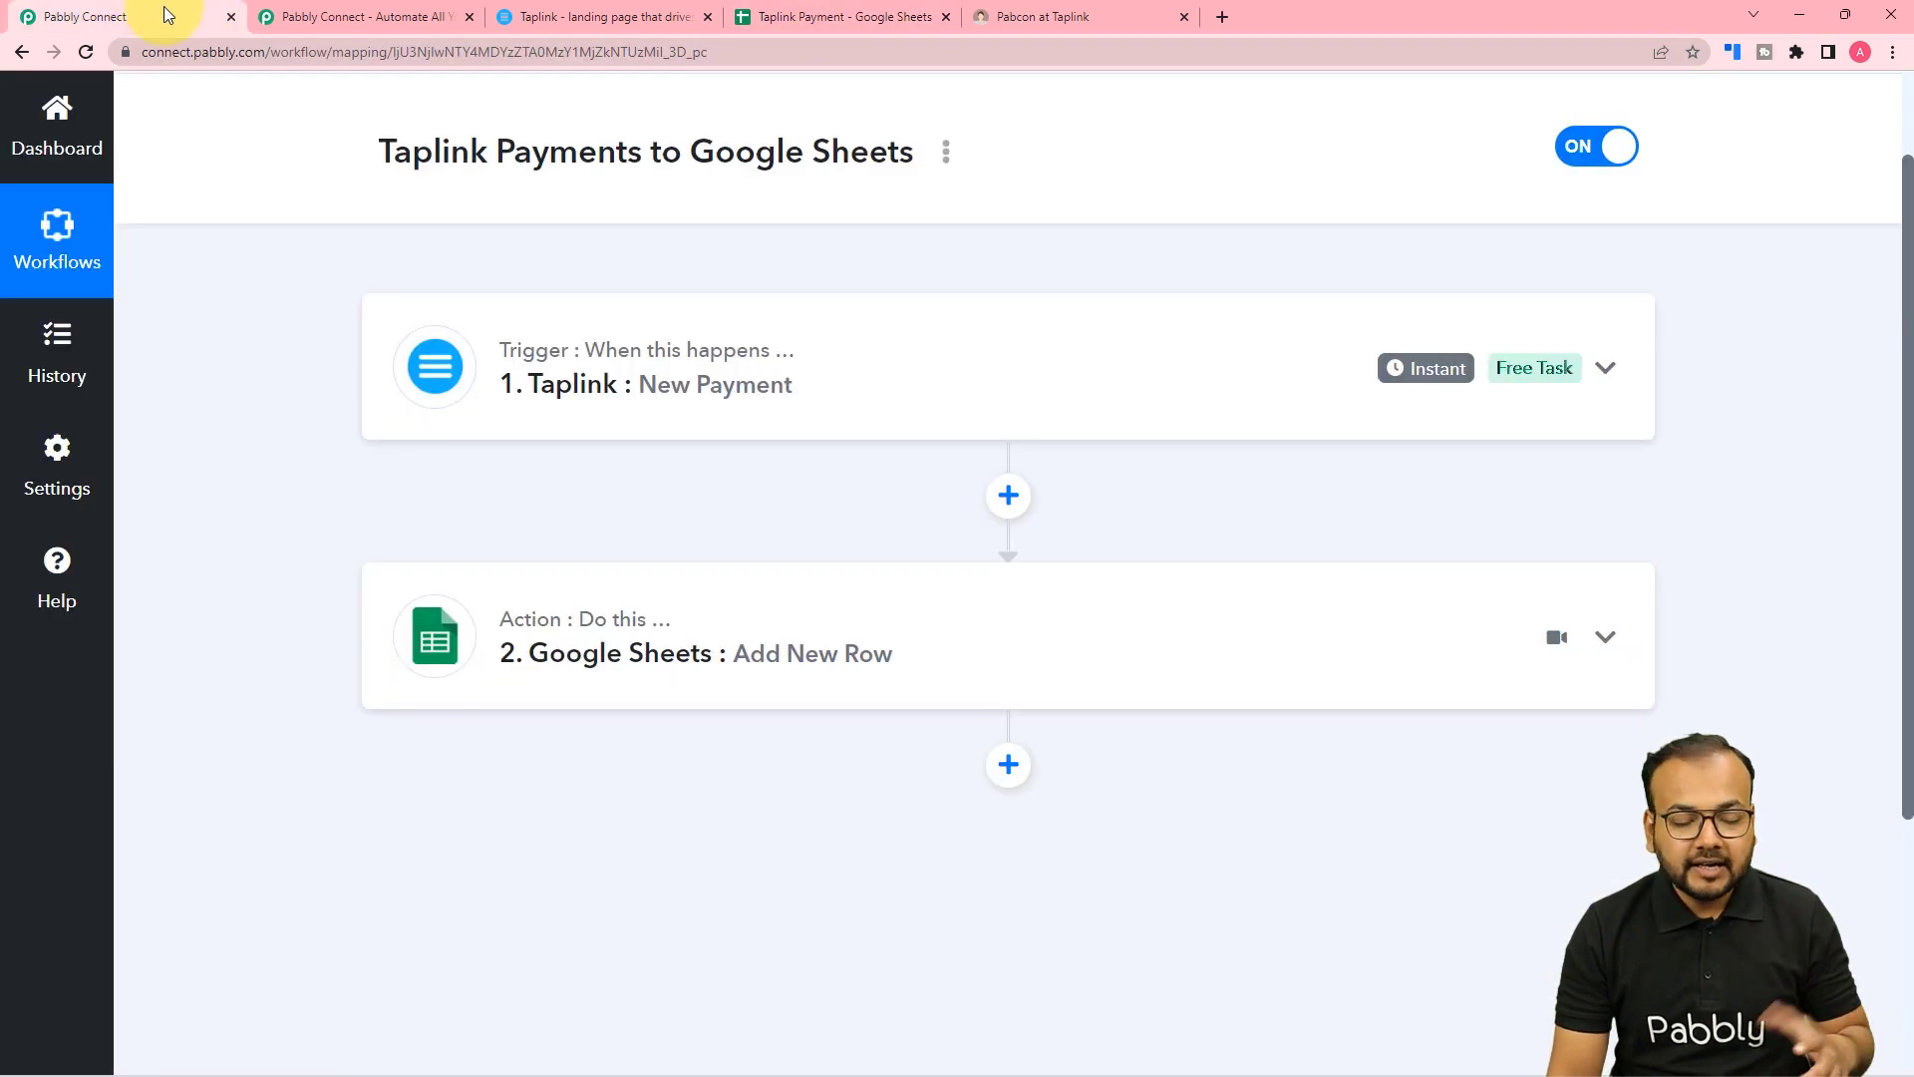